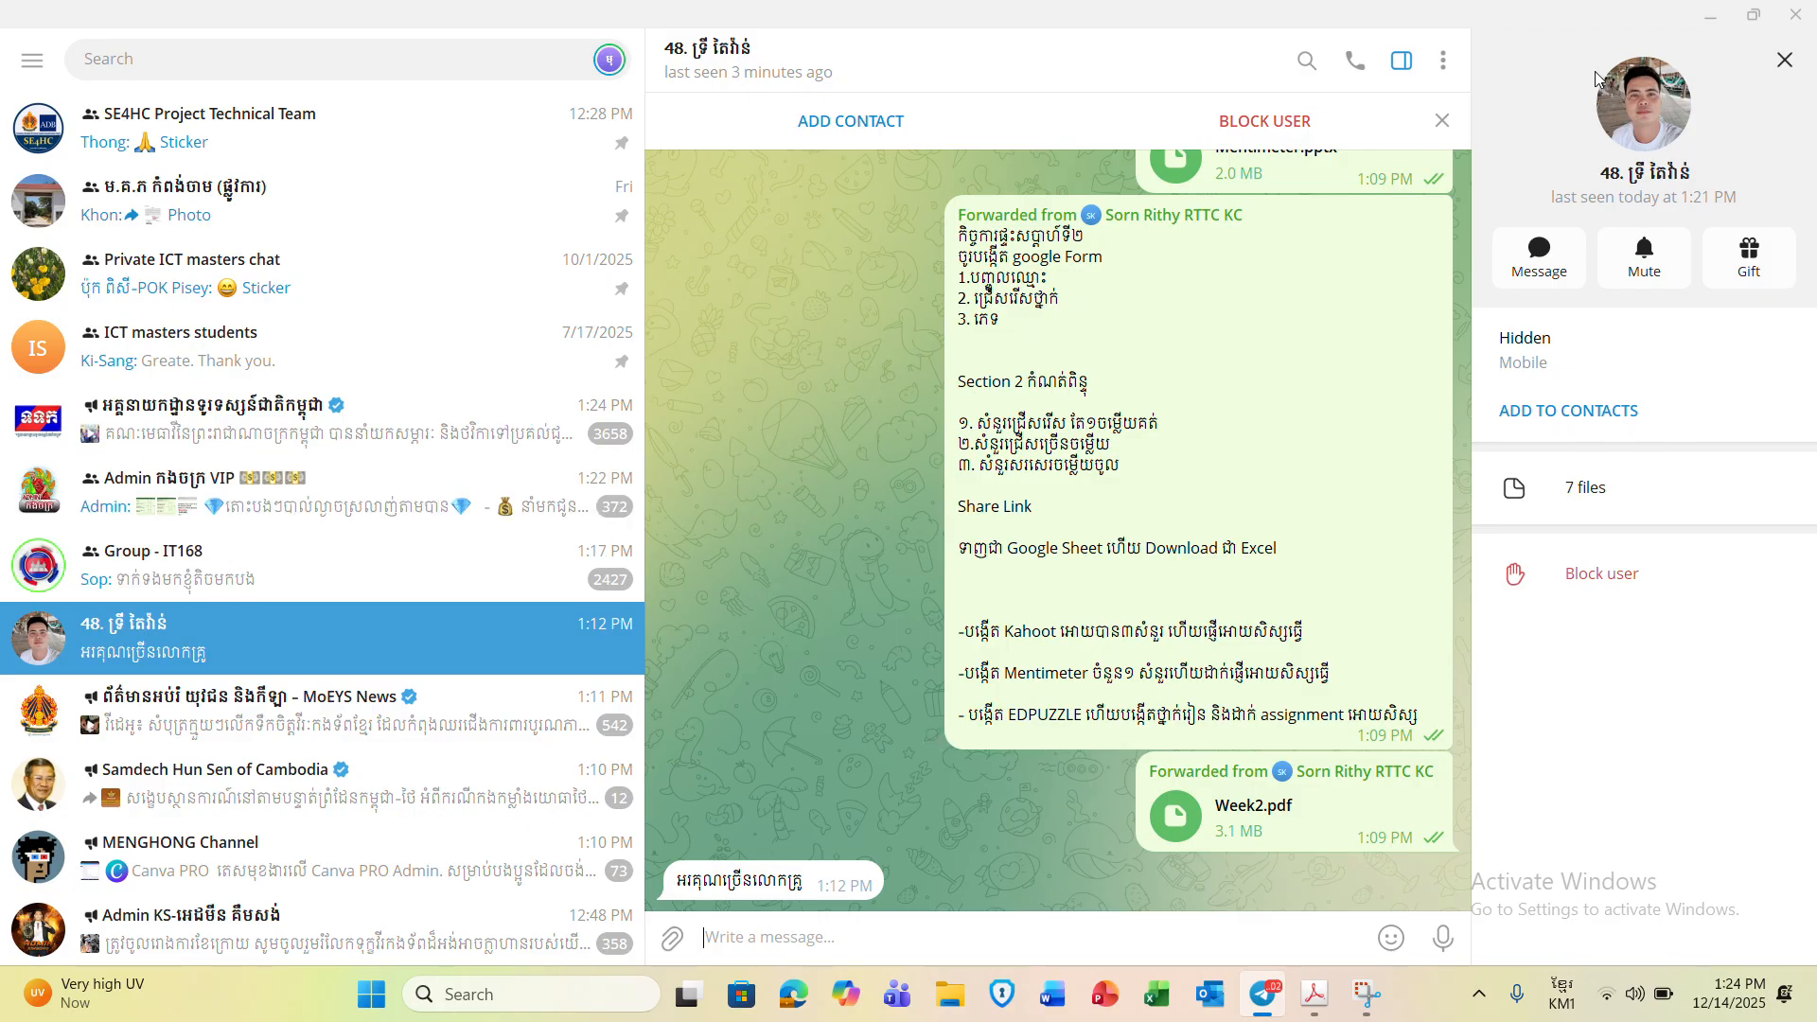
- Minimize the Telegram chat window to reveal the Windows desktop
click(1710, 16)
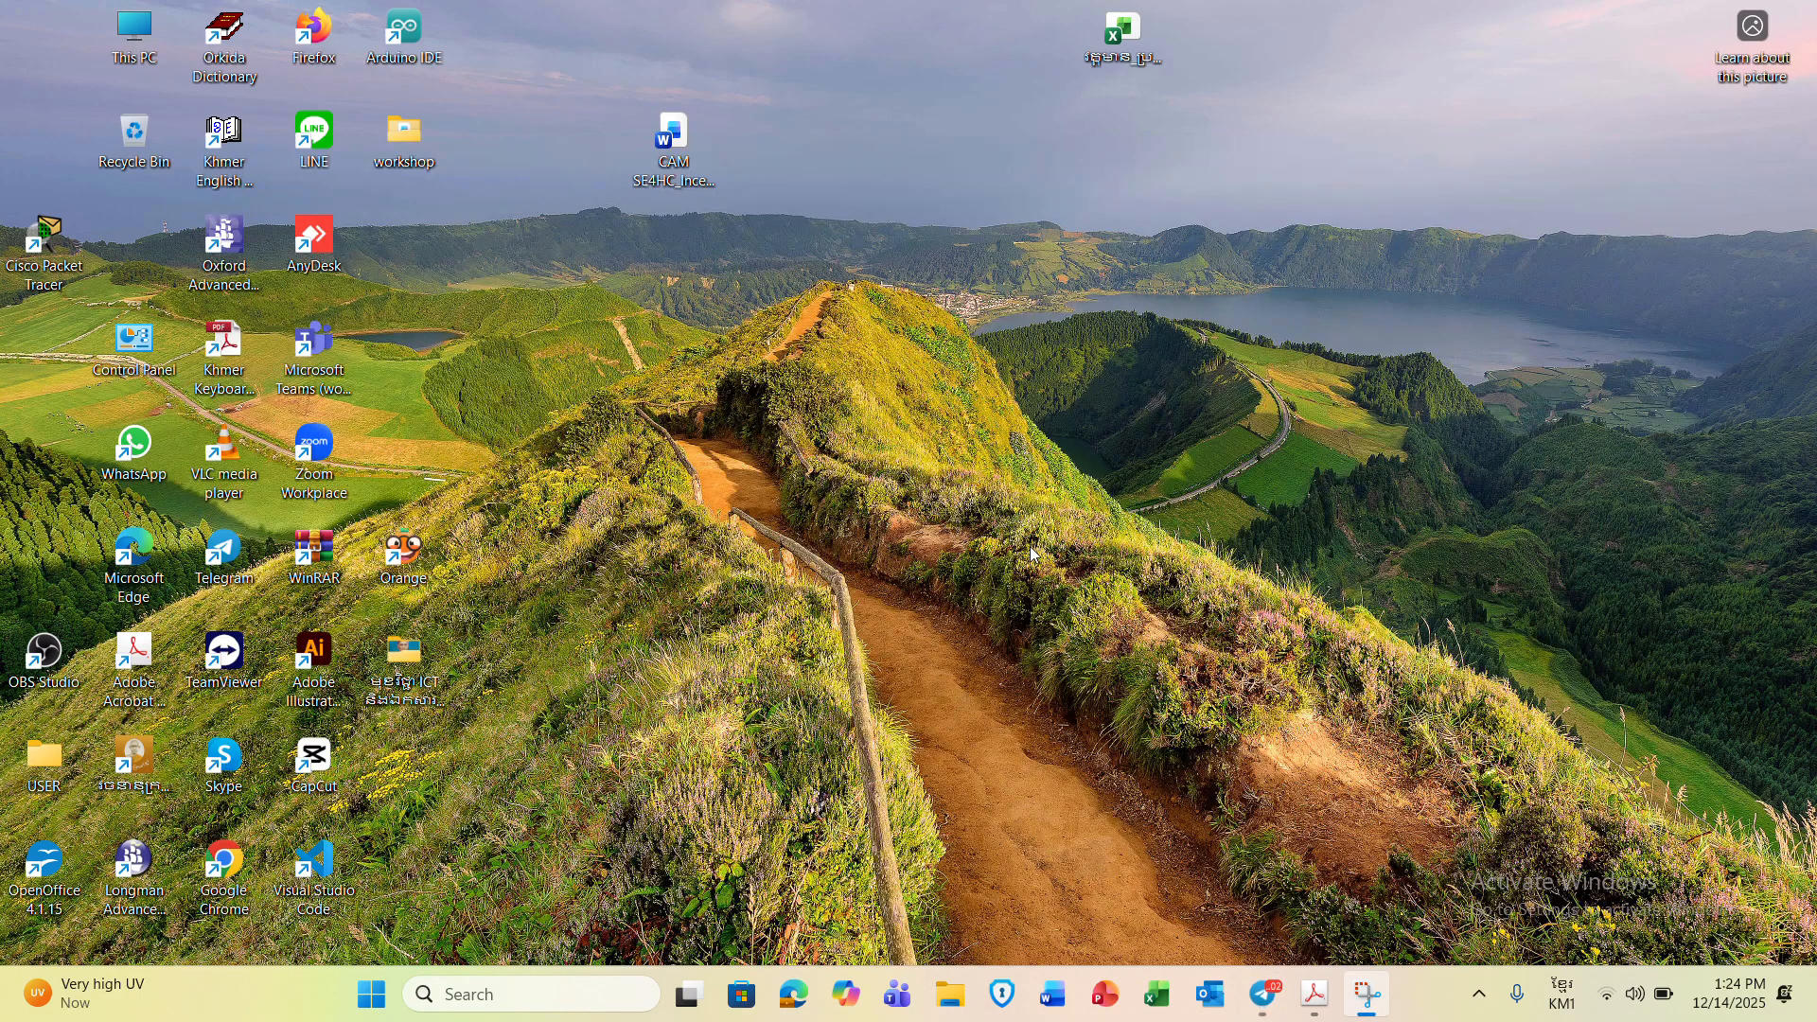
- Launch Google Chrome and browse the Google apps list
double_click(223, 869)
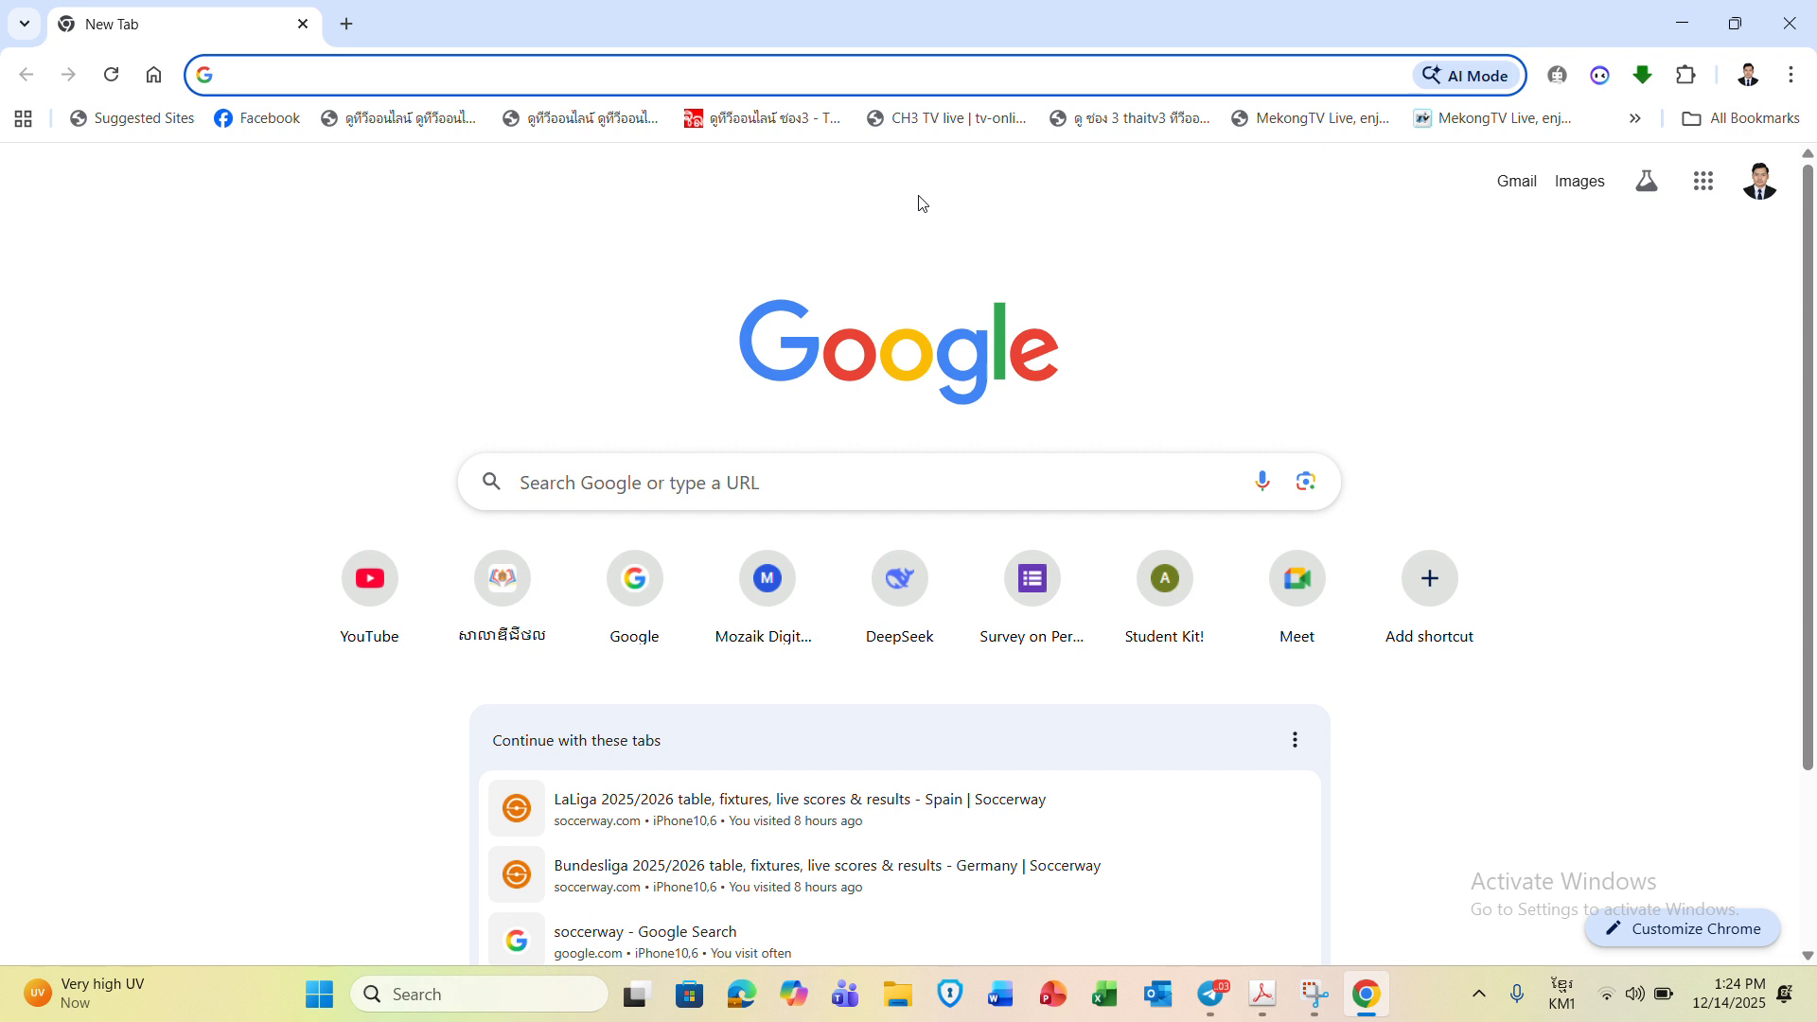
click(1725, 192)
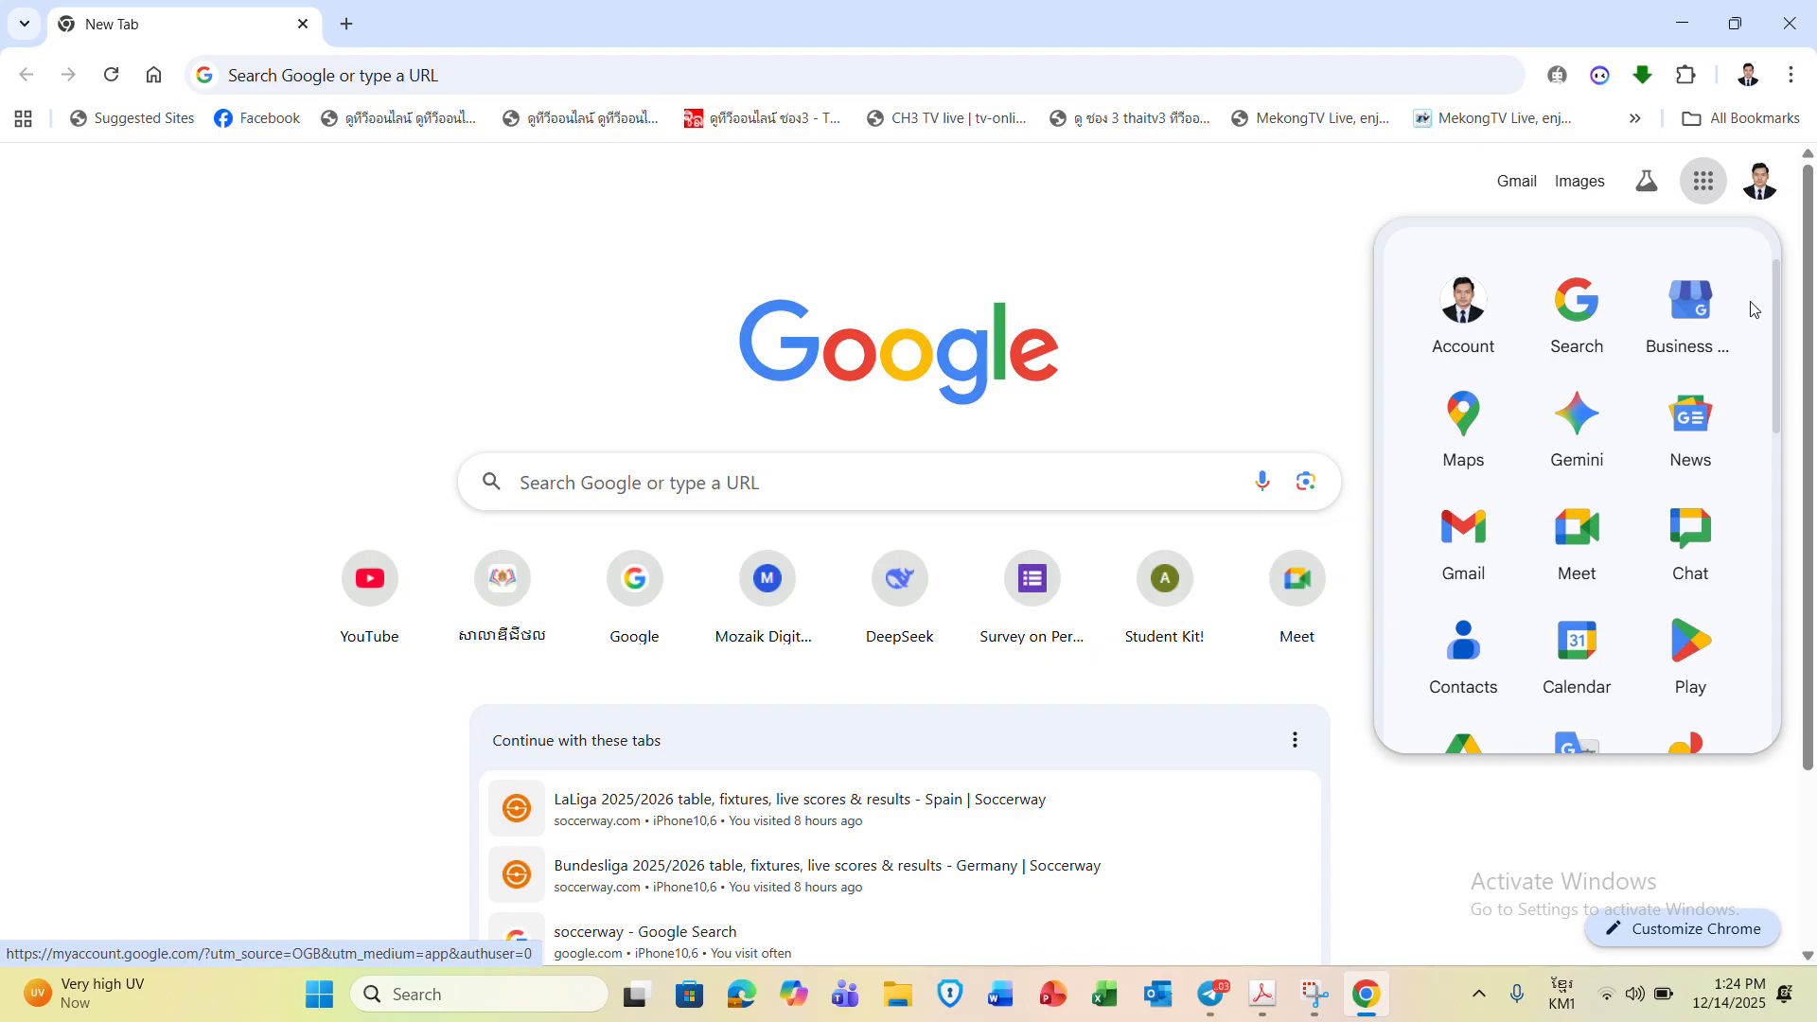
drag(1782, 317, 1782, 389)
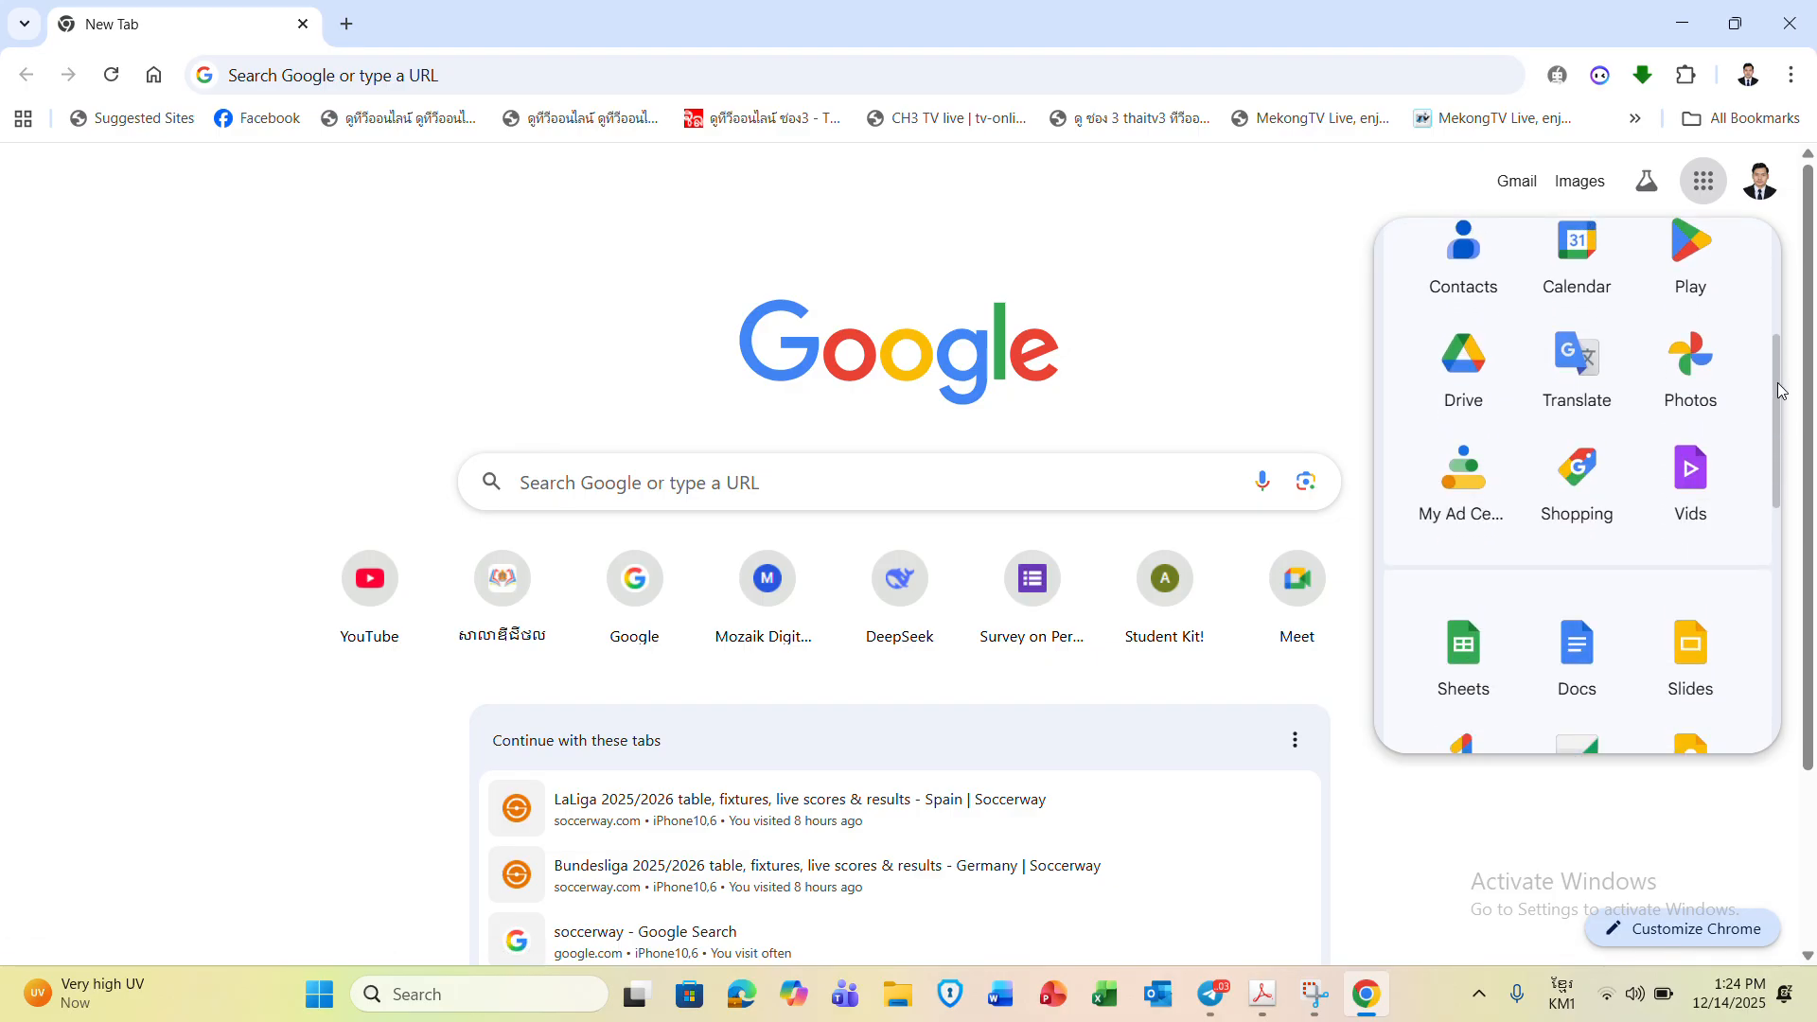
scroll(1782, 389, up, 2)
click(1704, 183)
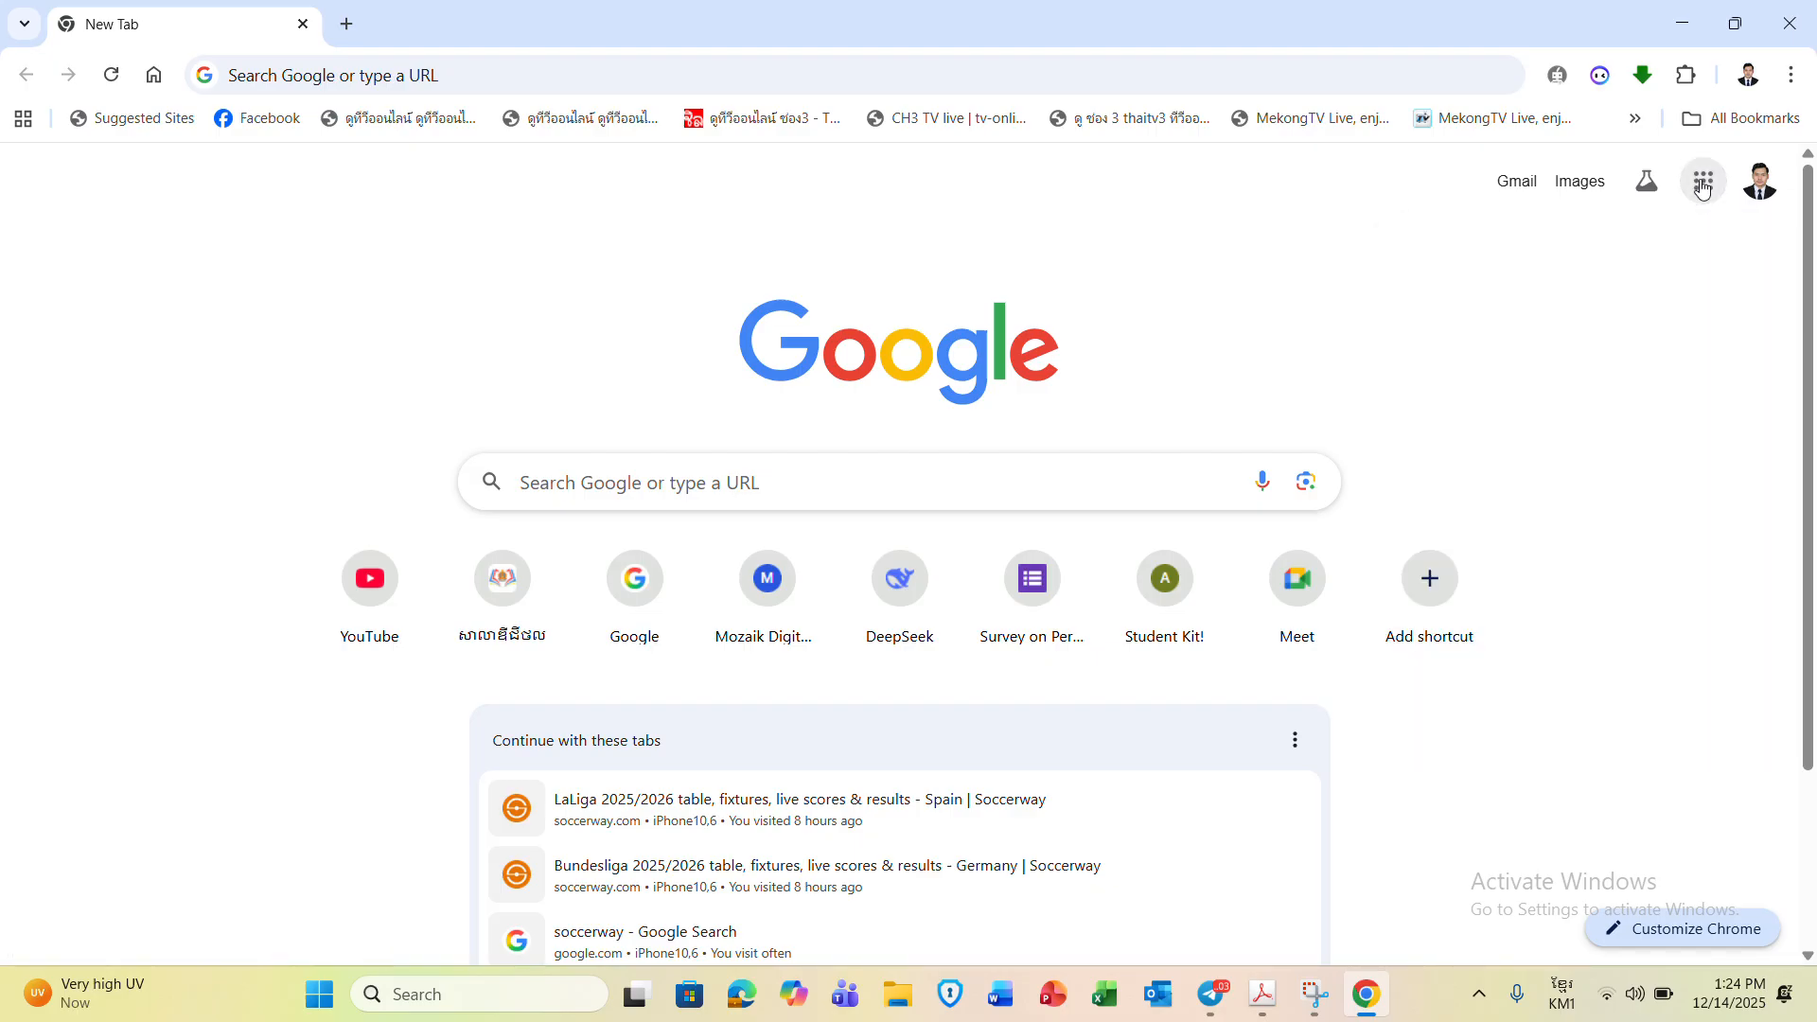
- Open Google Forms from the apps list and start a blank form
click(1704, 184)
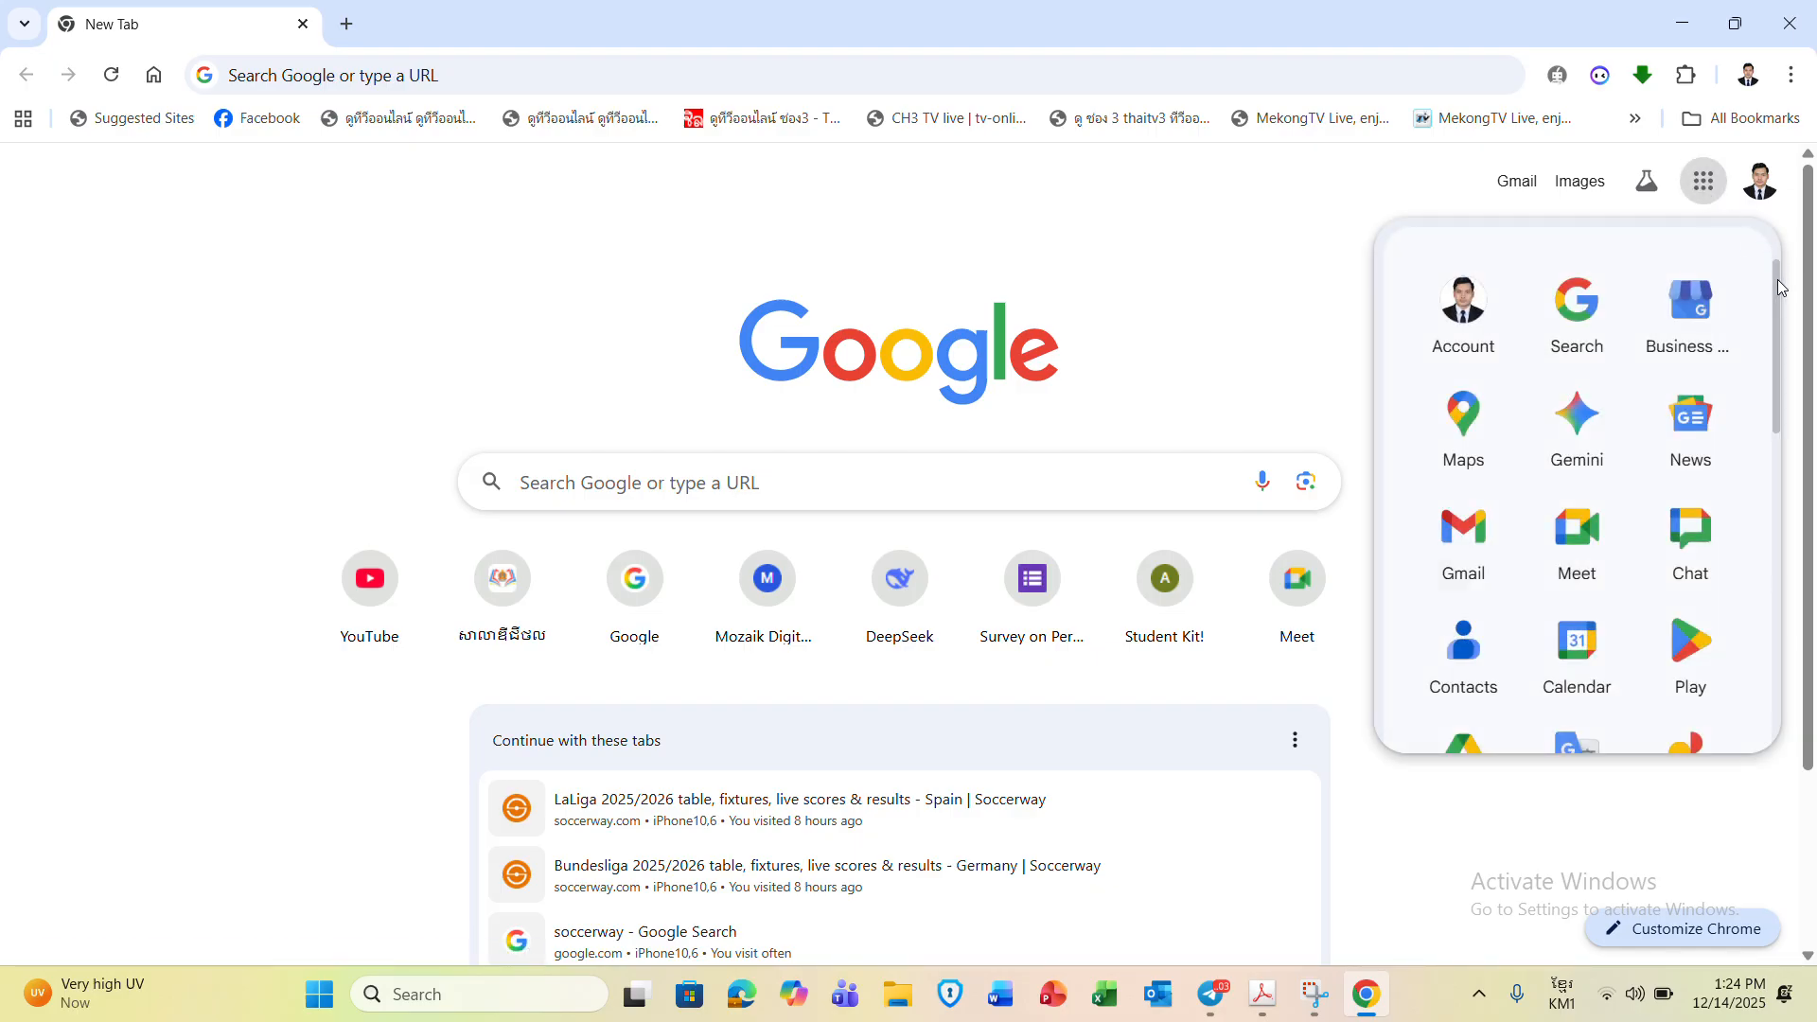
drag(1782, 283, 1783, 398)
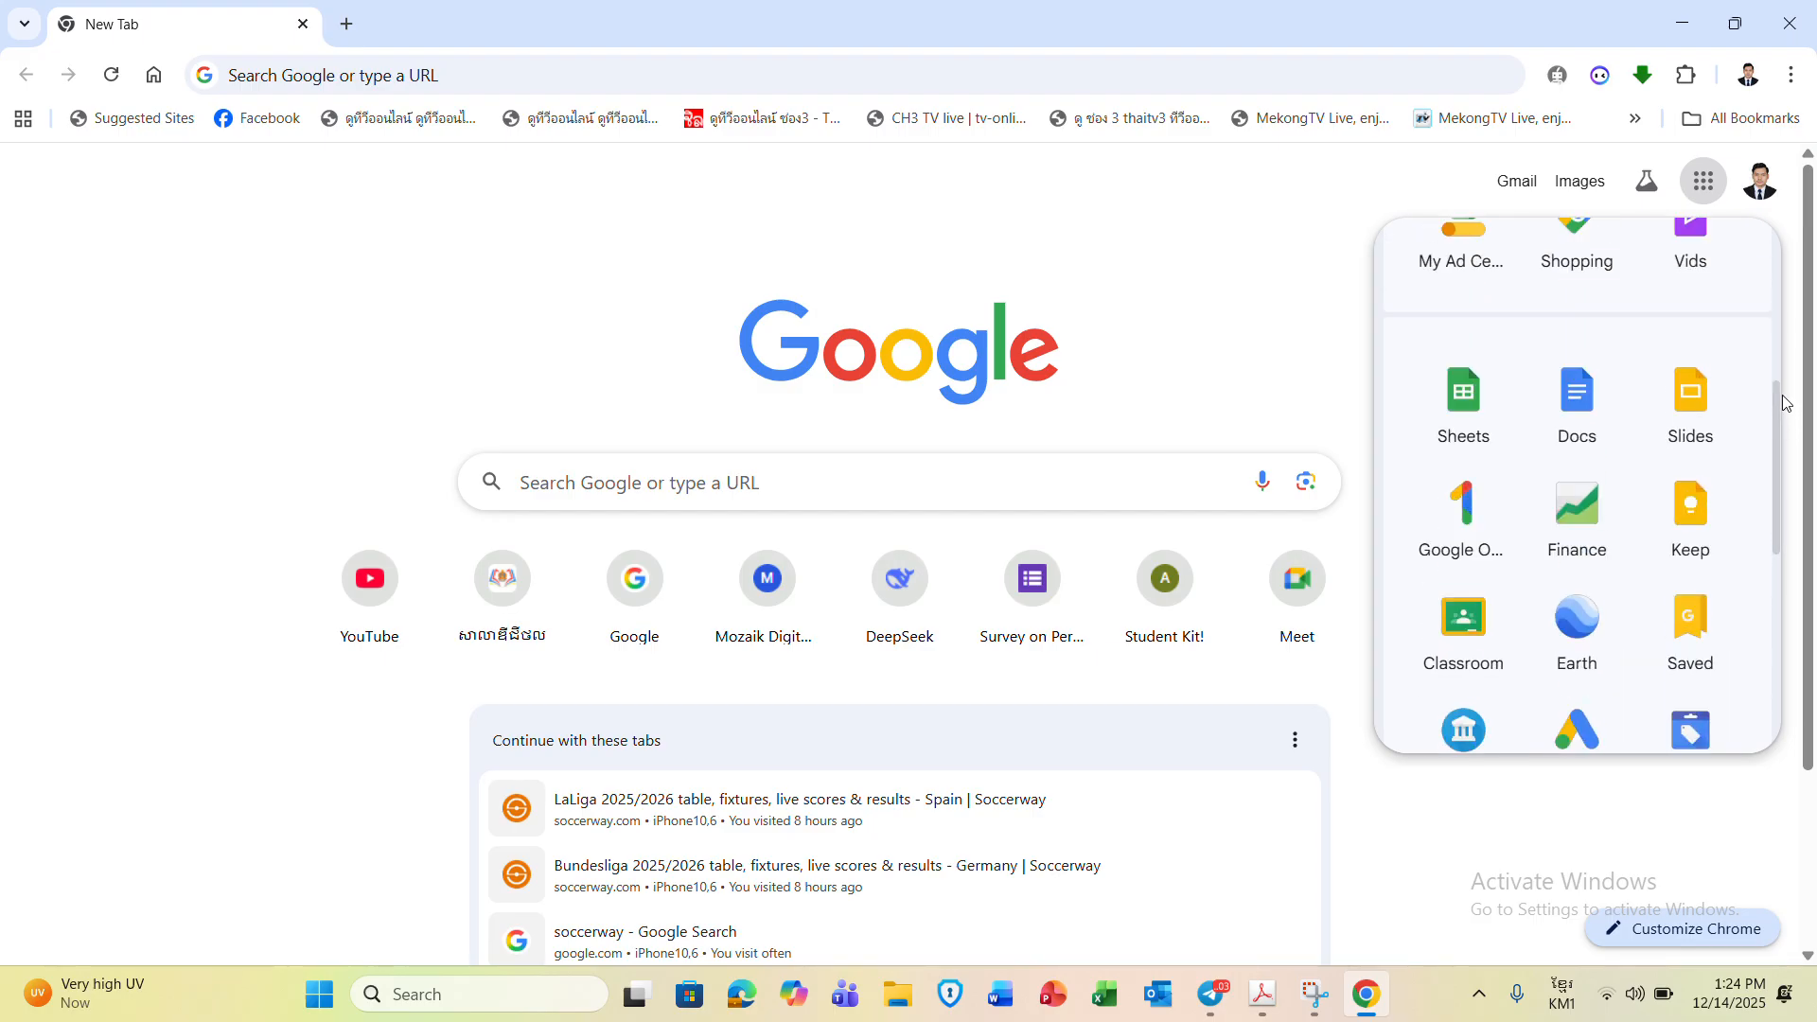
scroll(1571, 520, down, 3)
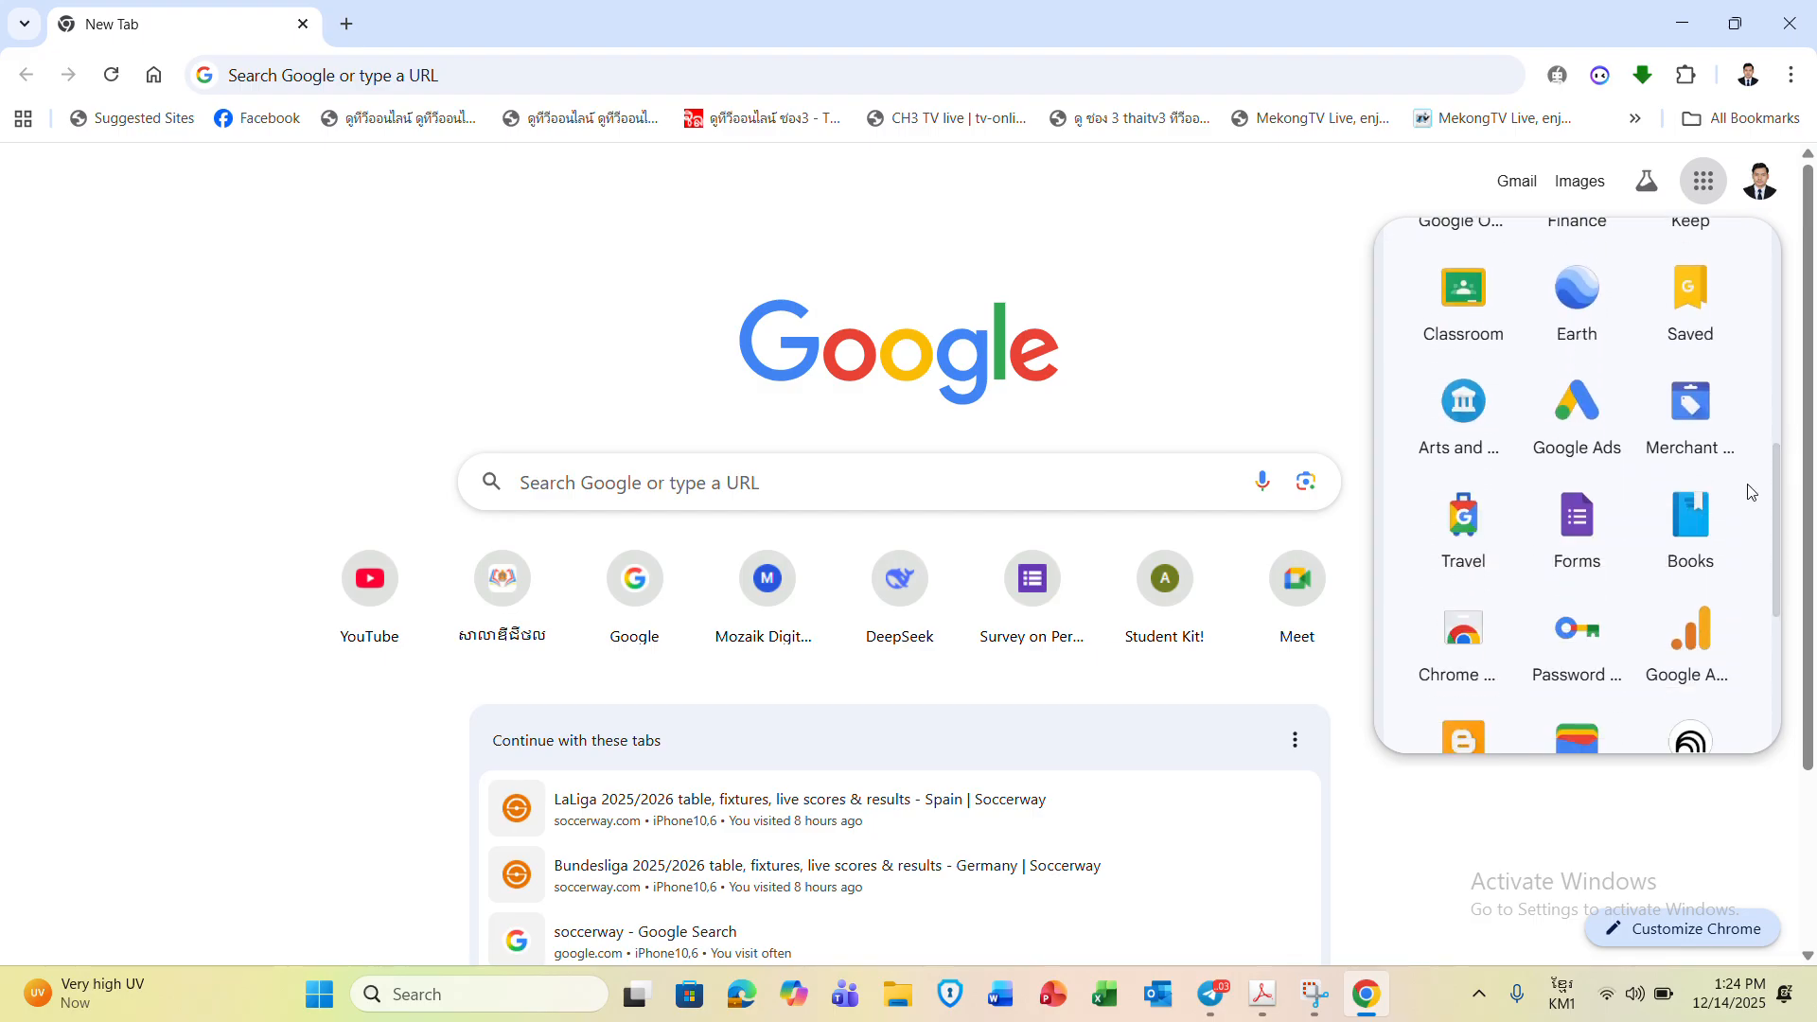
click(1566, 543)
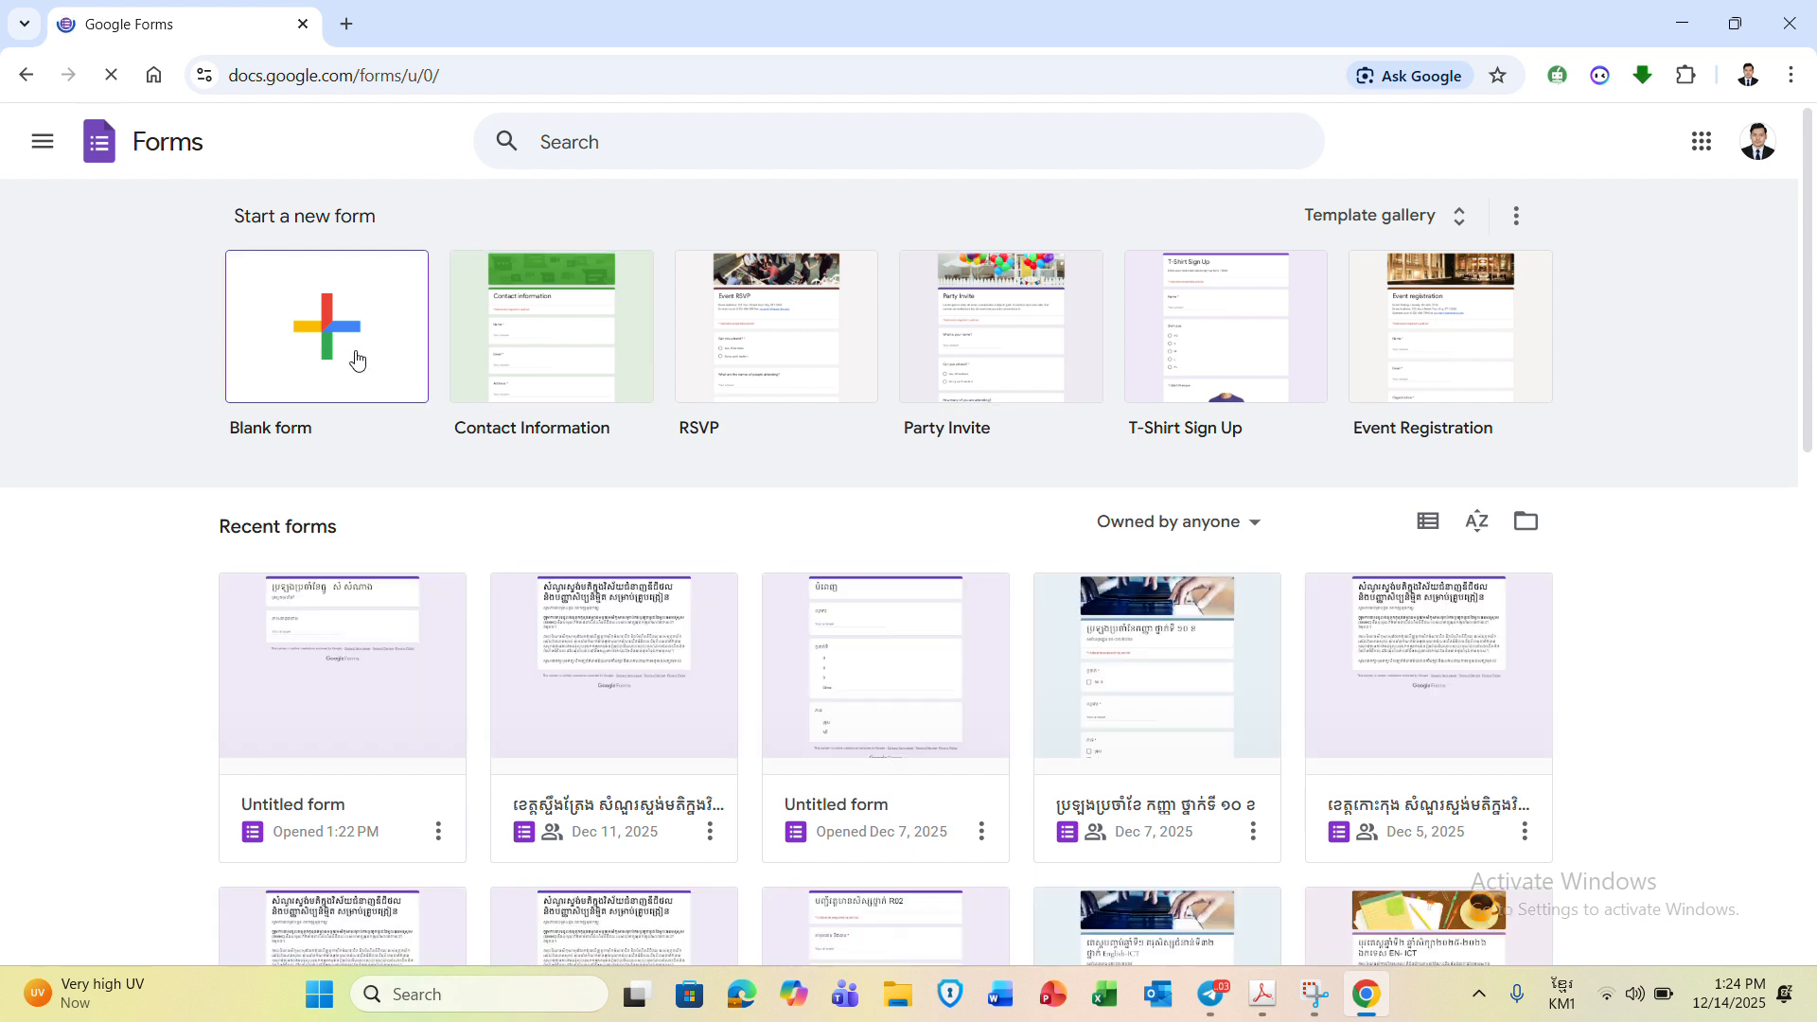
click(356, 359)
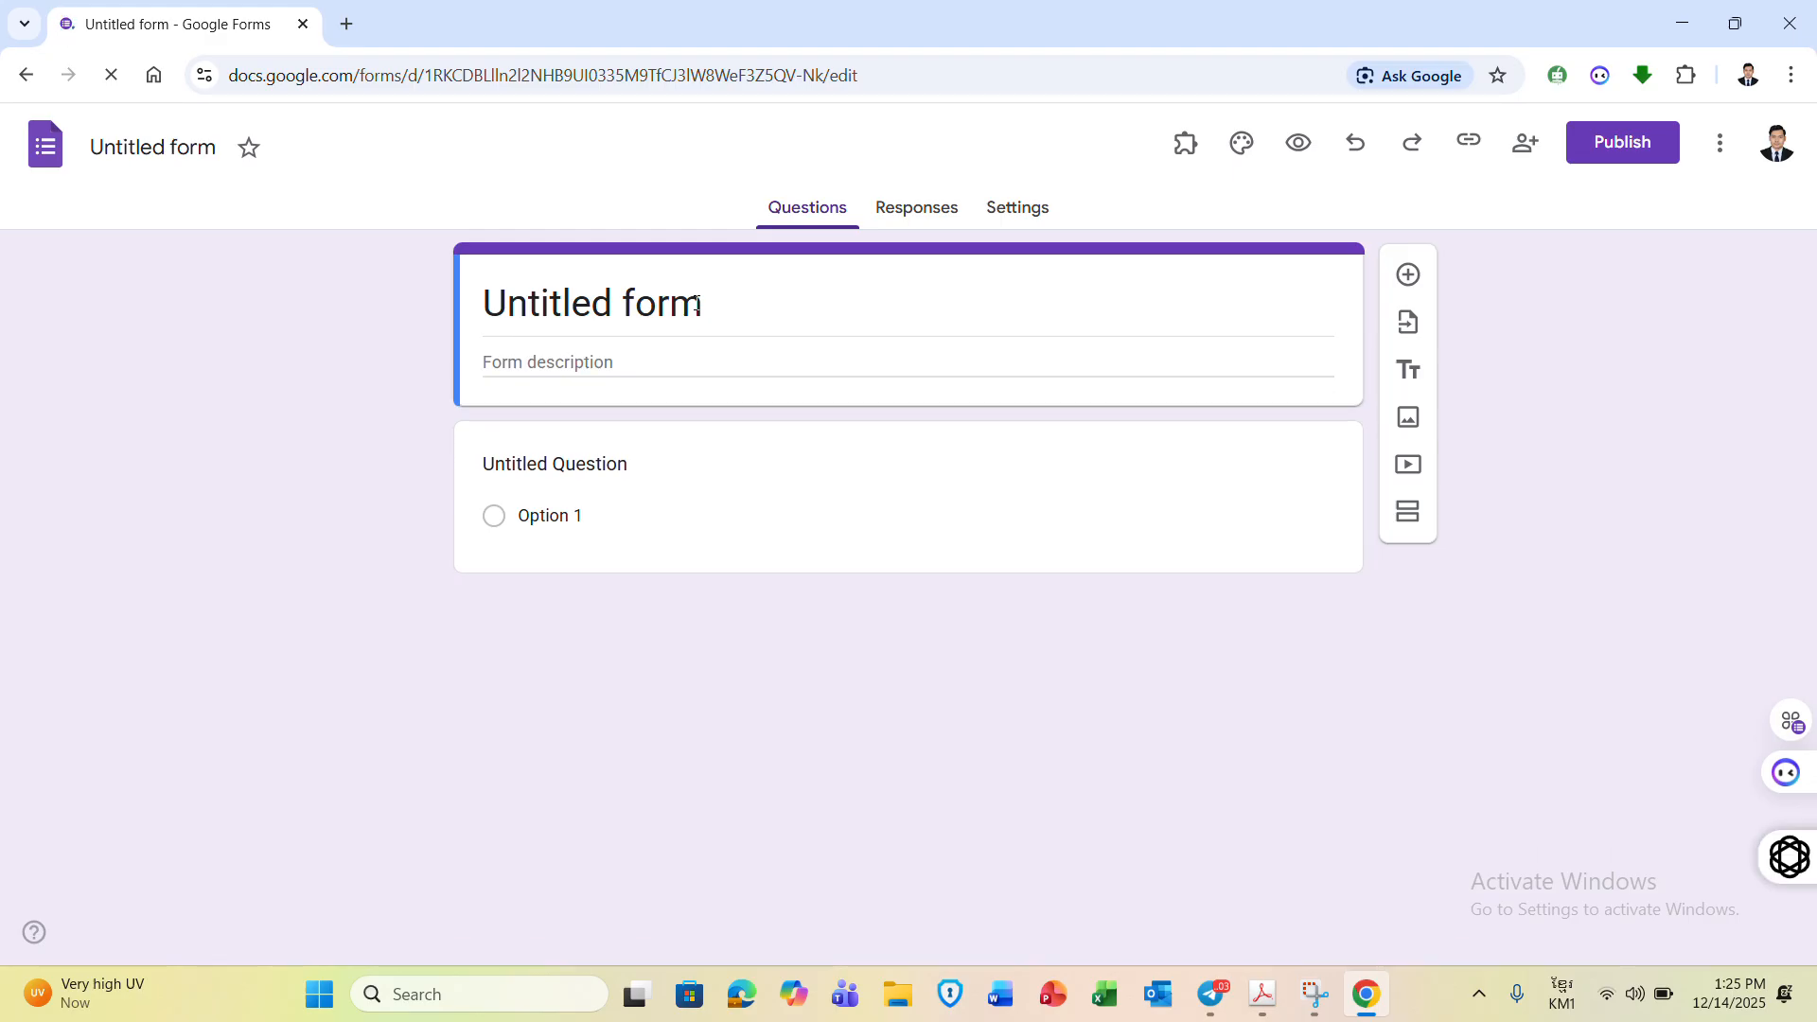
- Enter the Khmer exam title 'បុ្រឡងប្រចាំខែ វិច្ឆកា' in the form title
click(696, 303)
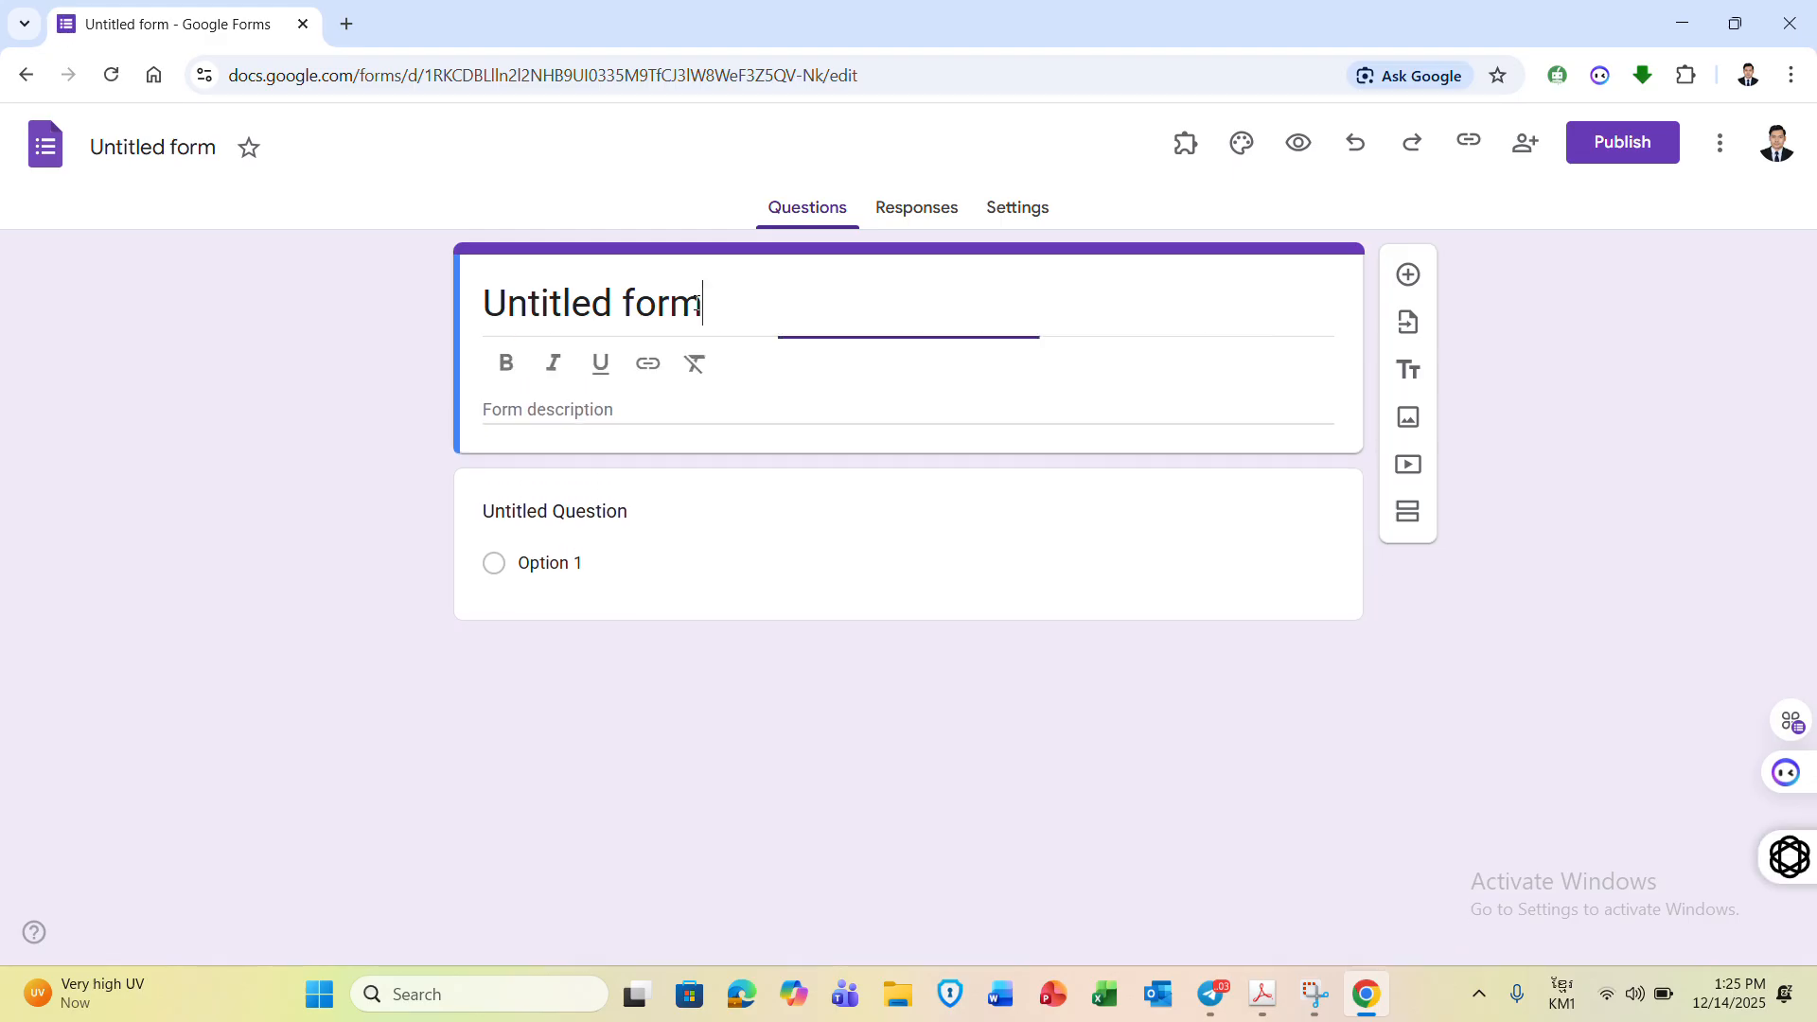
key(BackSpace)
key(BackSpace)
key(BackSpace)
key(BackSpace)
key(BackSpace)
key(BackSpace)
key(BackSpace)
key(BackSpace)
key(BackSpace)
key(BackSpace)
key(BackSpace)
key(BackSpace)
key(BackSpace)
key(ctrl+z)
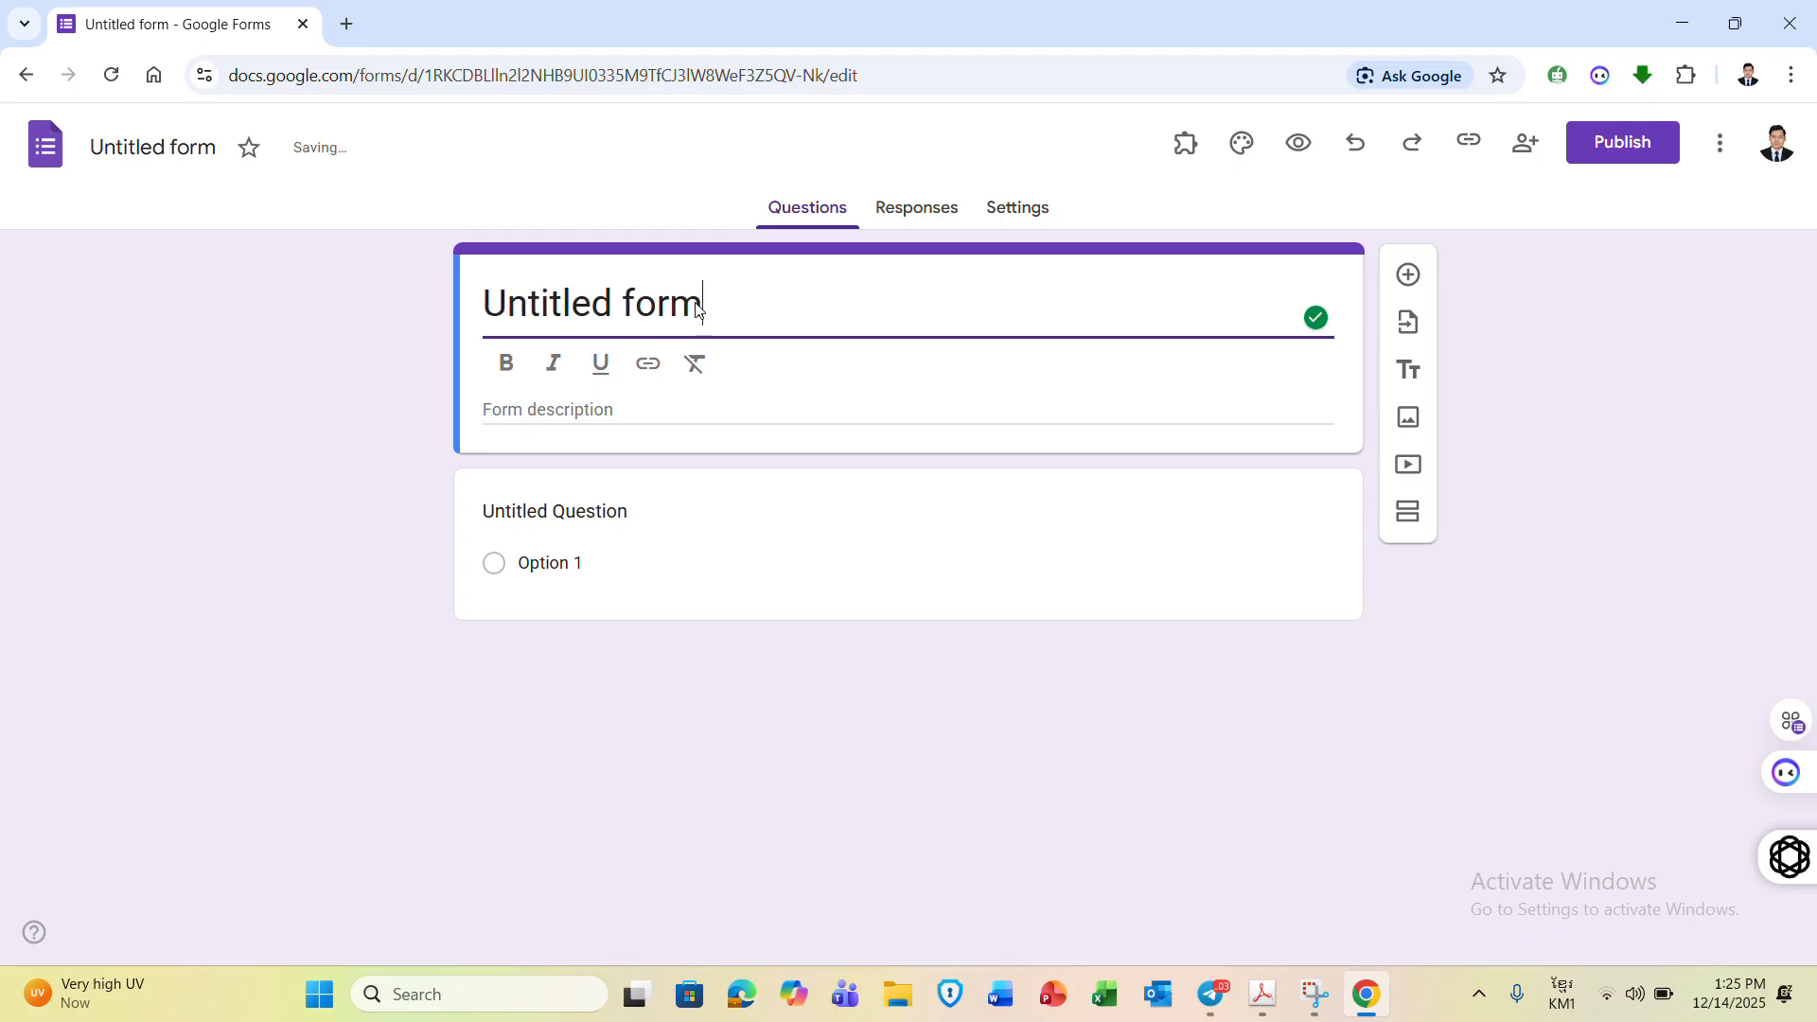
key(BackSpace)
key(BackSpace)
key(BackSpace)
key(BackSpace)
key(BackSpace)
key(BackSpace)
key(BackSpace)
key(BackSpace)
key(BackSpace)
key(BackSpace)
key(BackSpace)
key(BackSpace)
key(BackSpace)
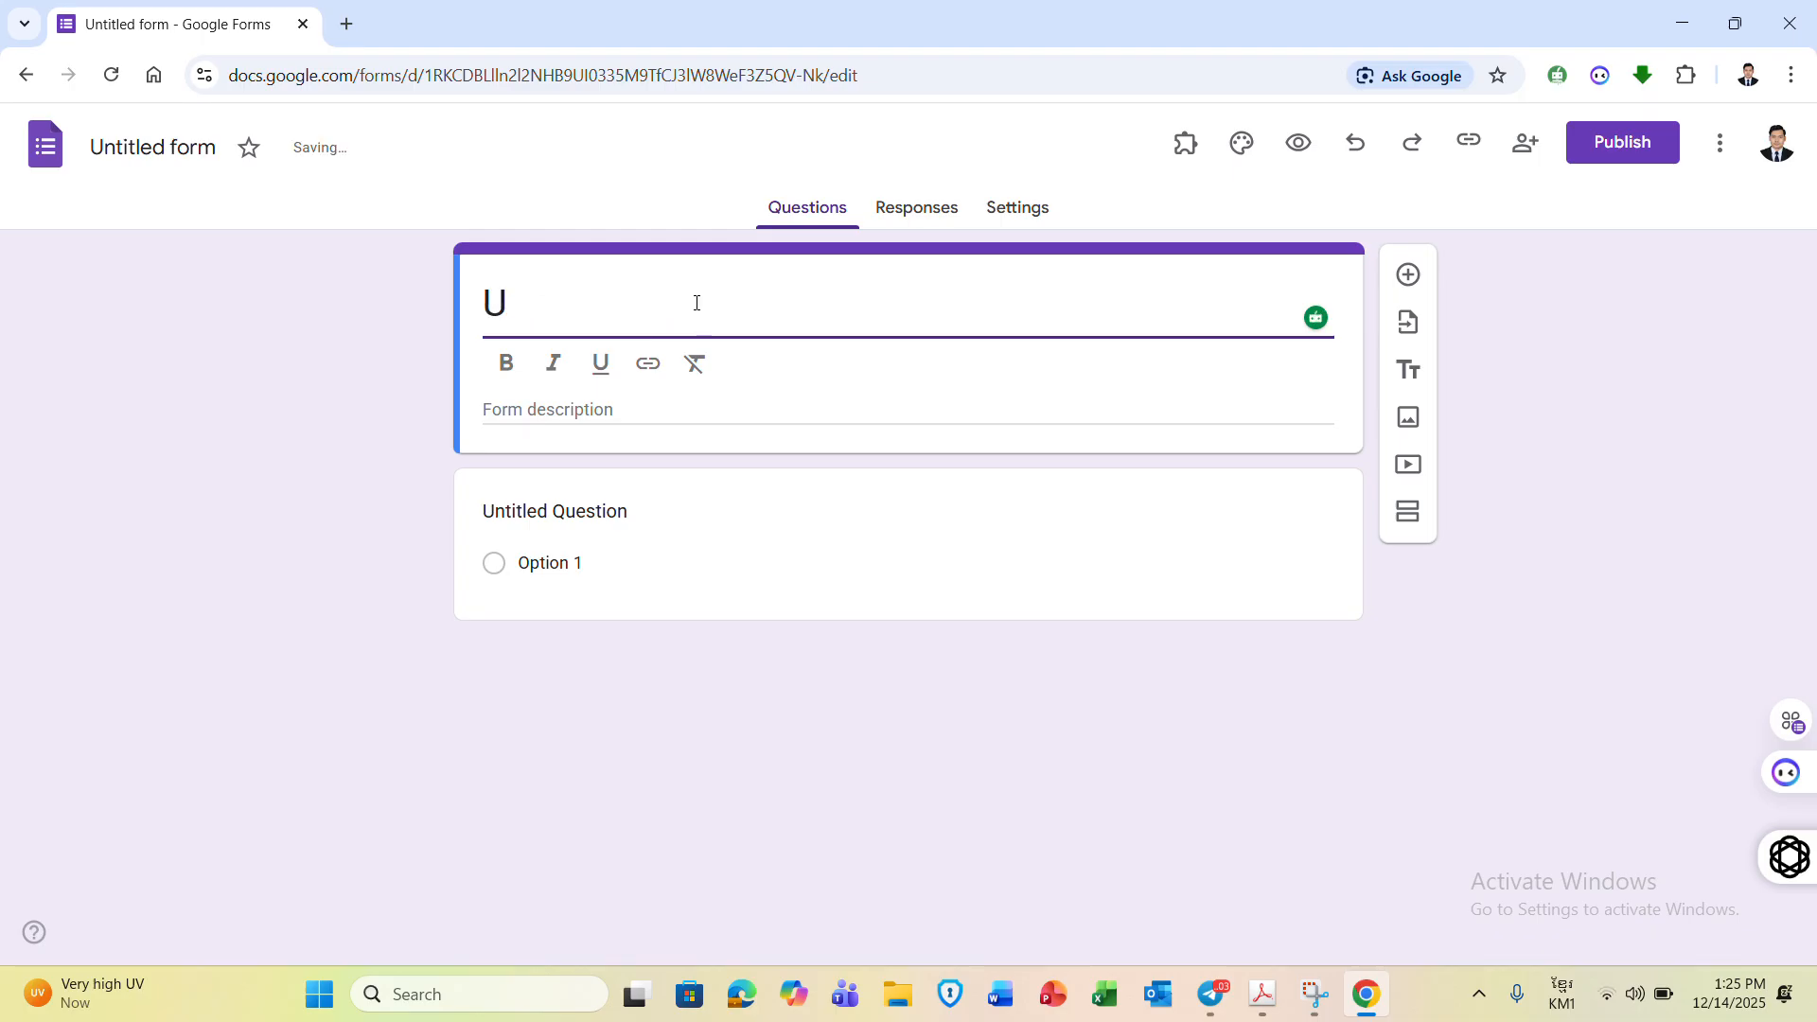
key(ctrl+z)
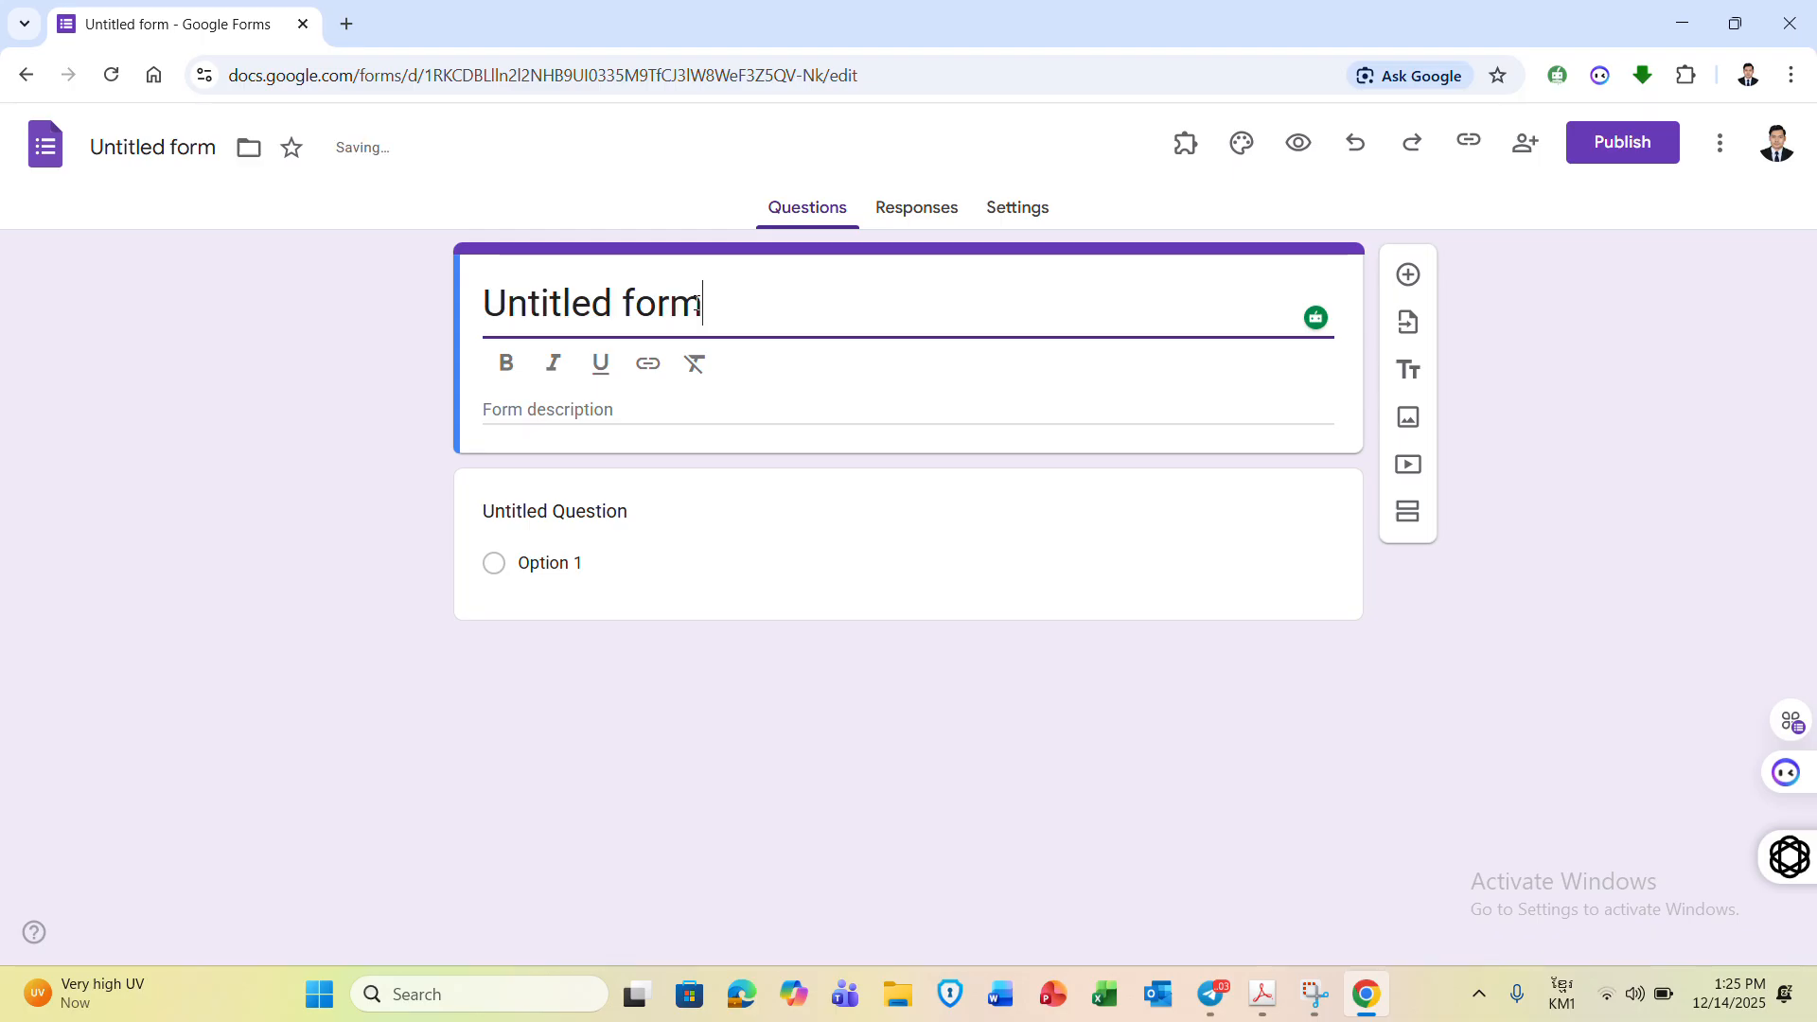
text(បុ)
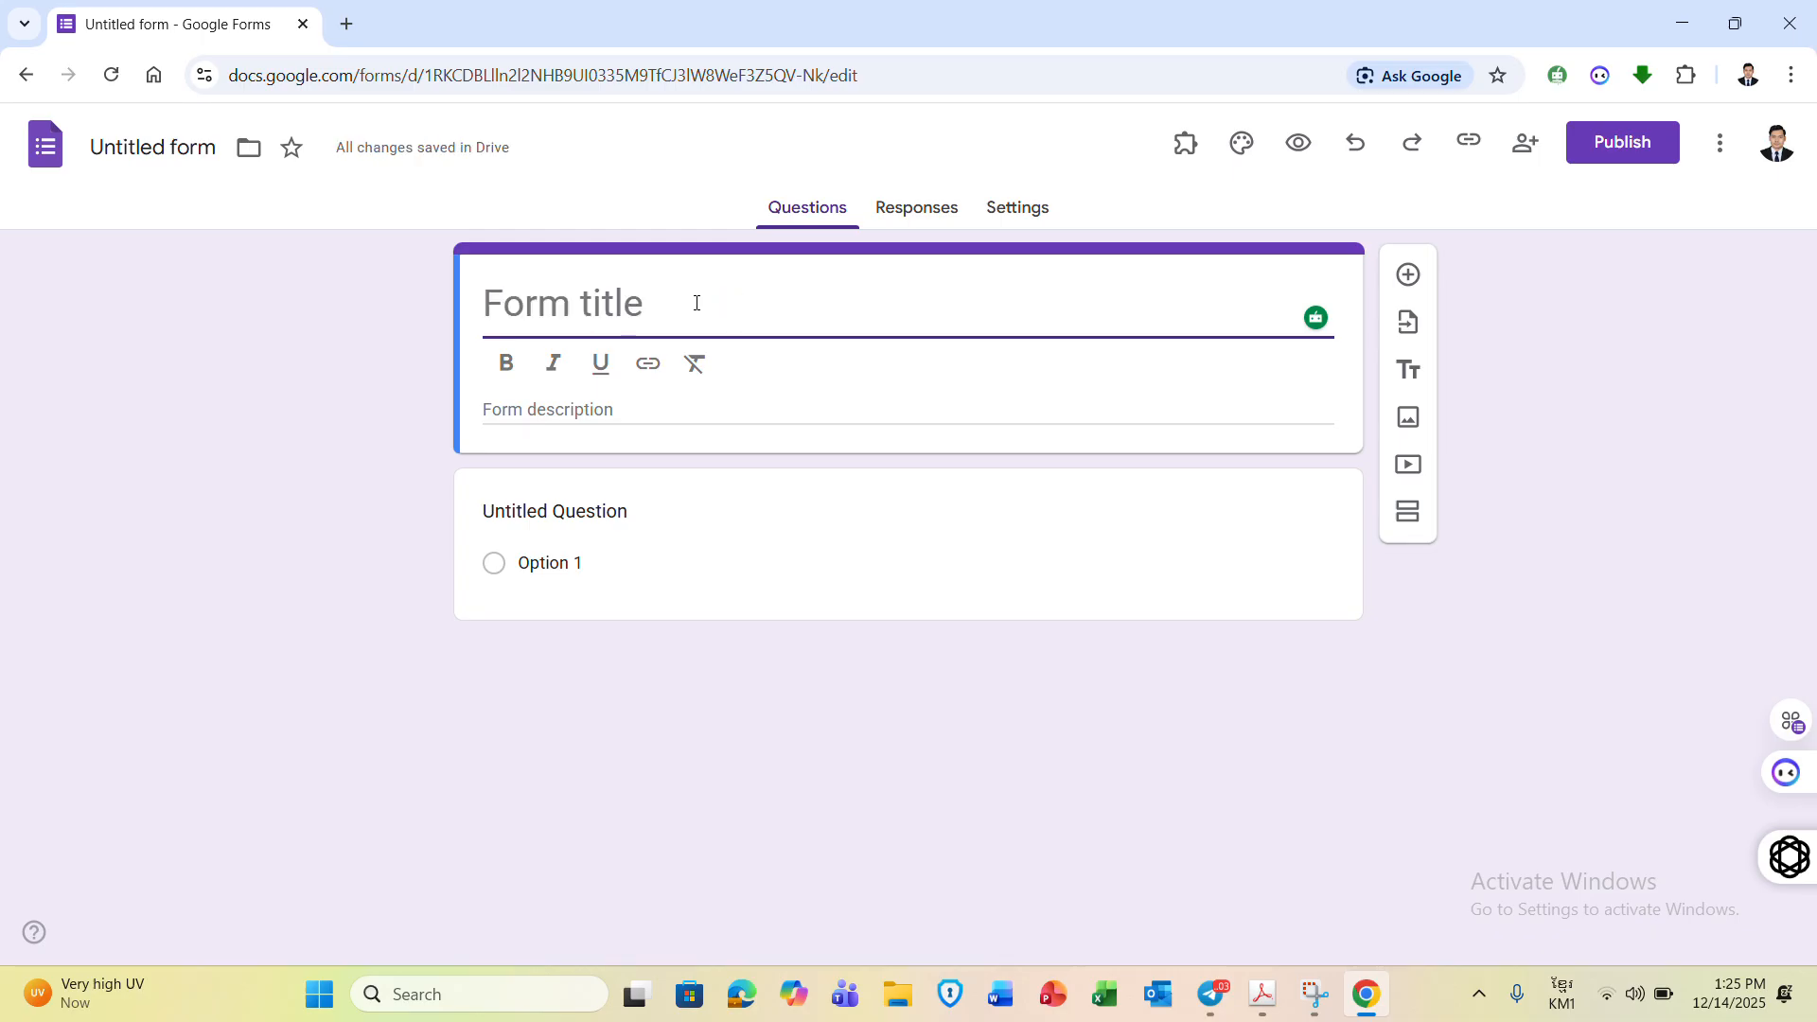
text(្រឡង)
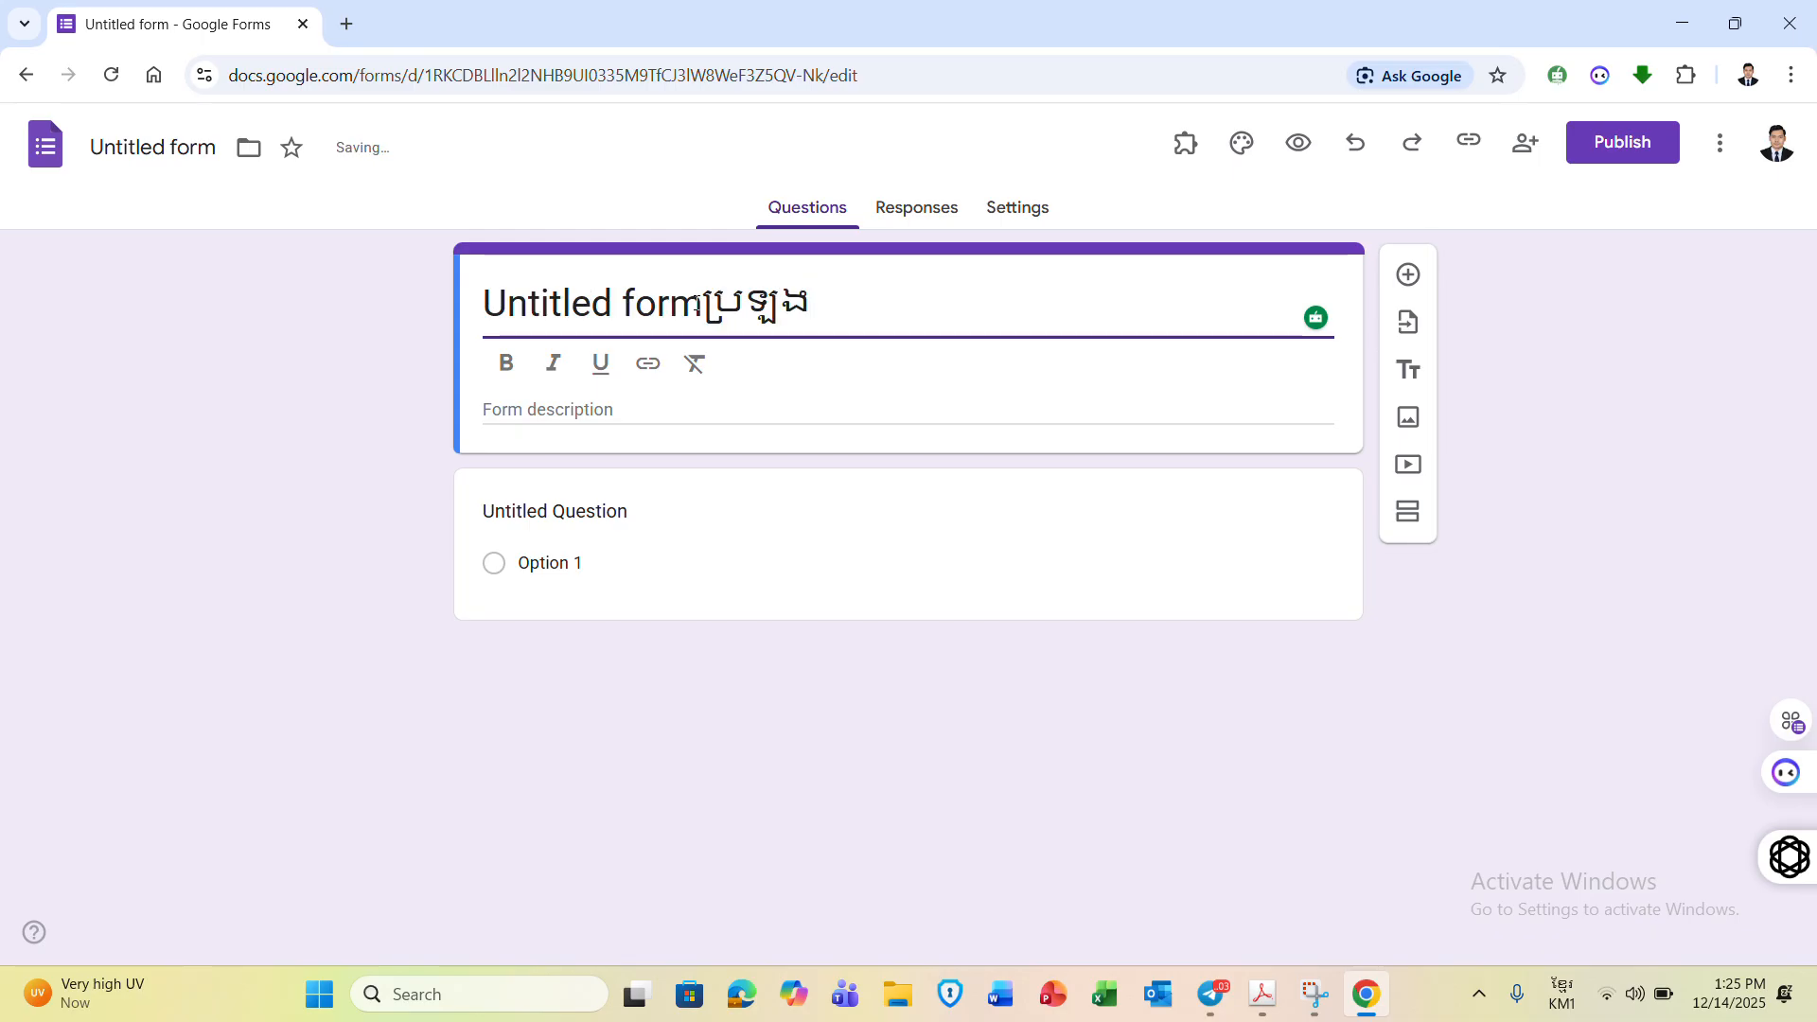
text(ប្រចាំខែ)
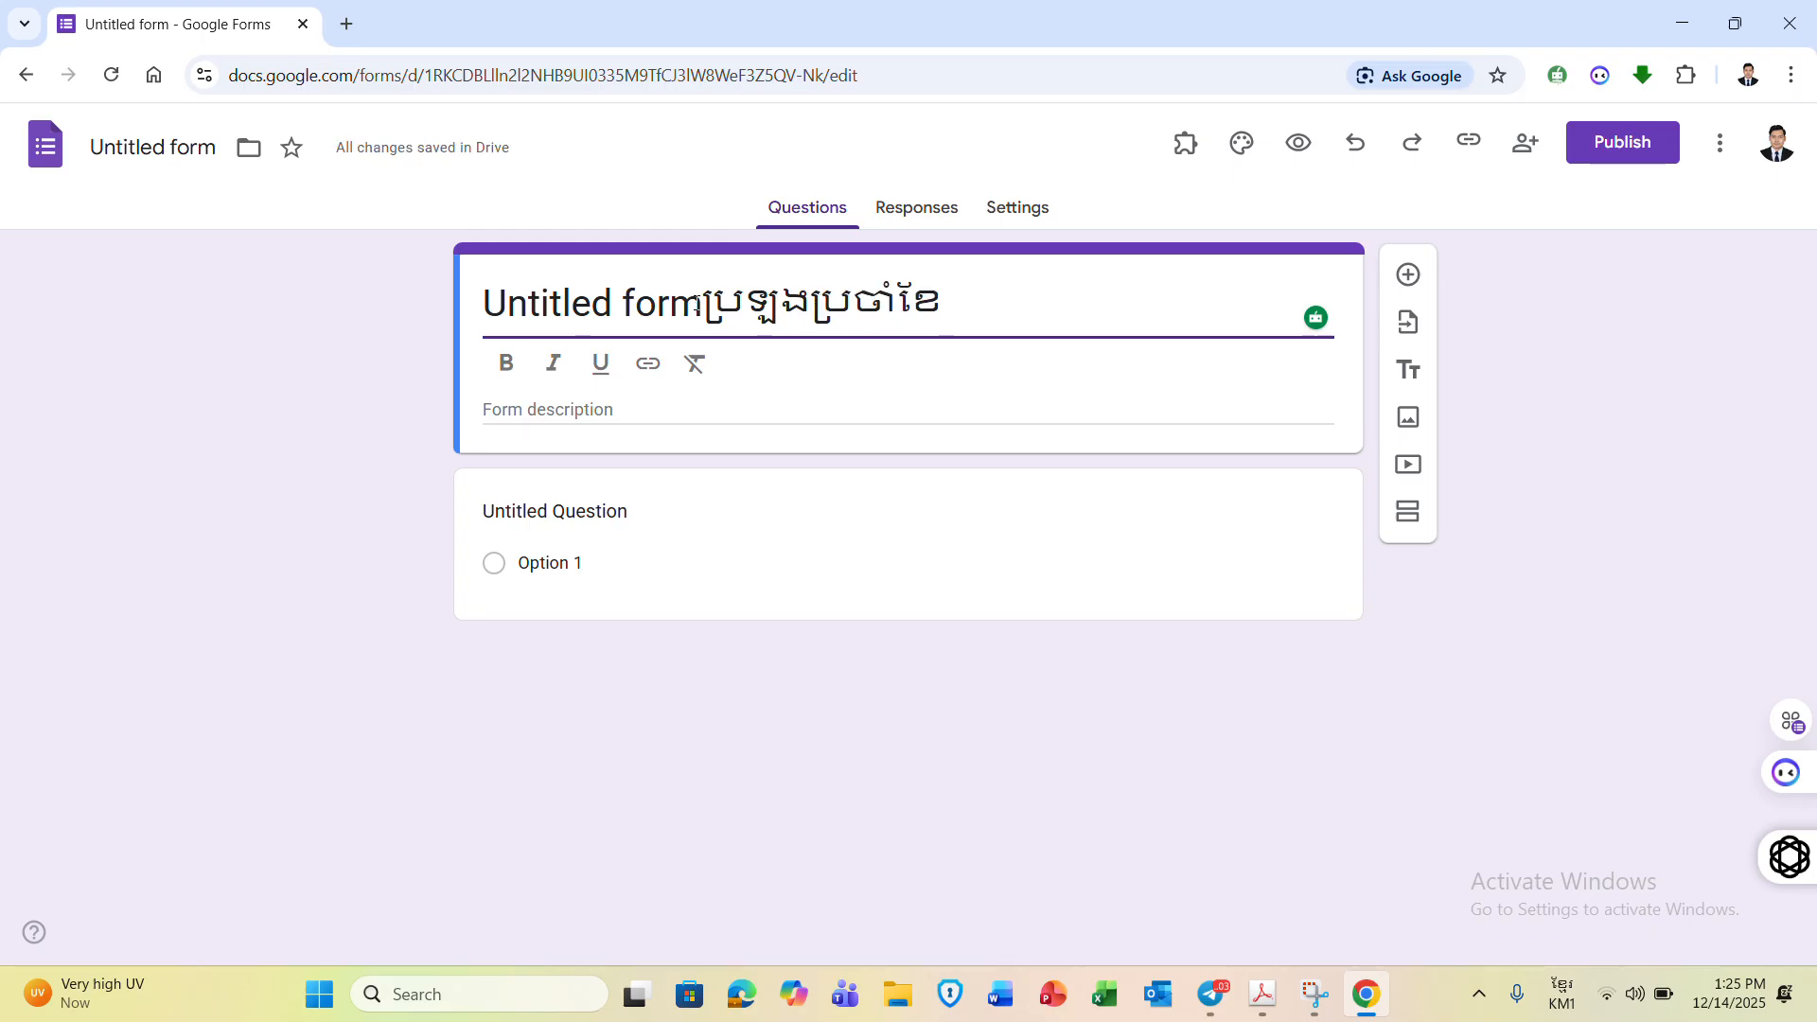
text( វិច្ឆកា)
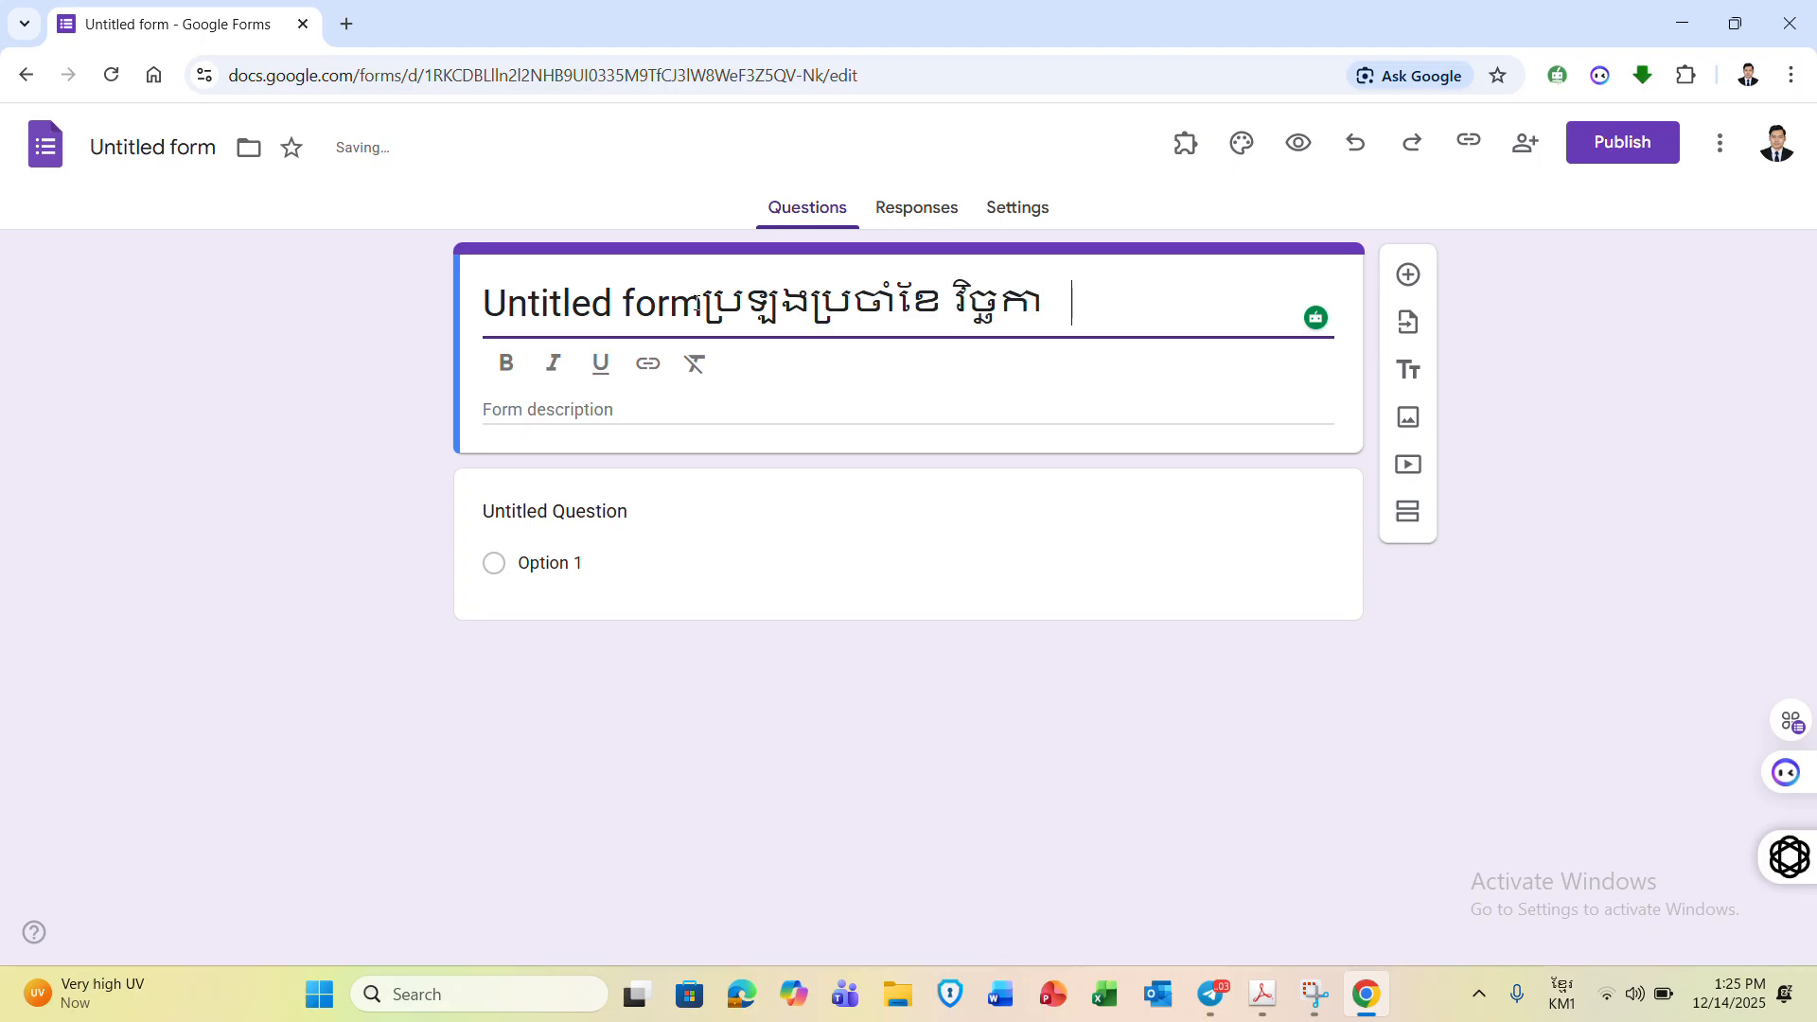
- Append the student's name to the title and add the description 'ប្រឡងប្រចាំខែ'
click(705, 296)
key(BackSpace)
key(BackSpace)
key(BackSpace)
key(BackSpace)
key(BackSpace)
key(BackSpace)
key(BackSpace)
key(BackSpace)
key(BackSpace)
key(BackSpace)
key(BackSpace)
key(BackSpace)
key(BackSpace)
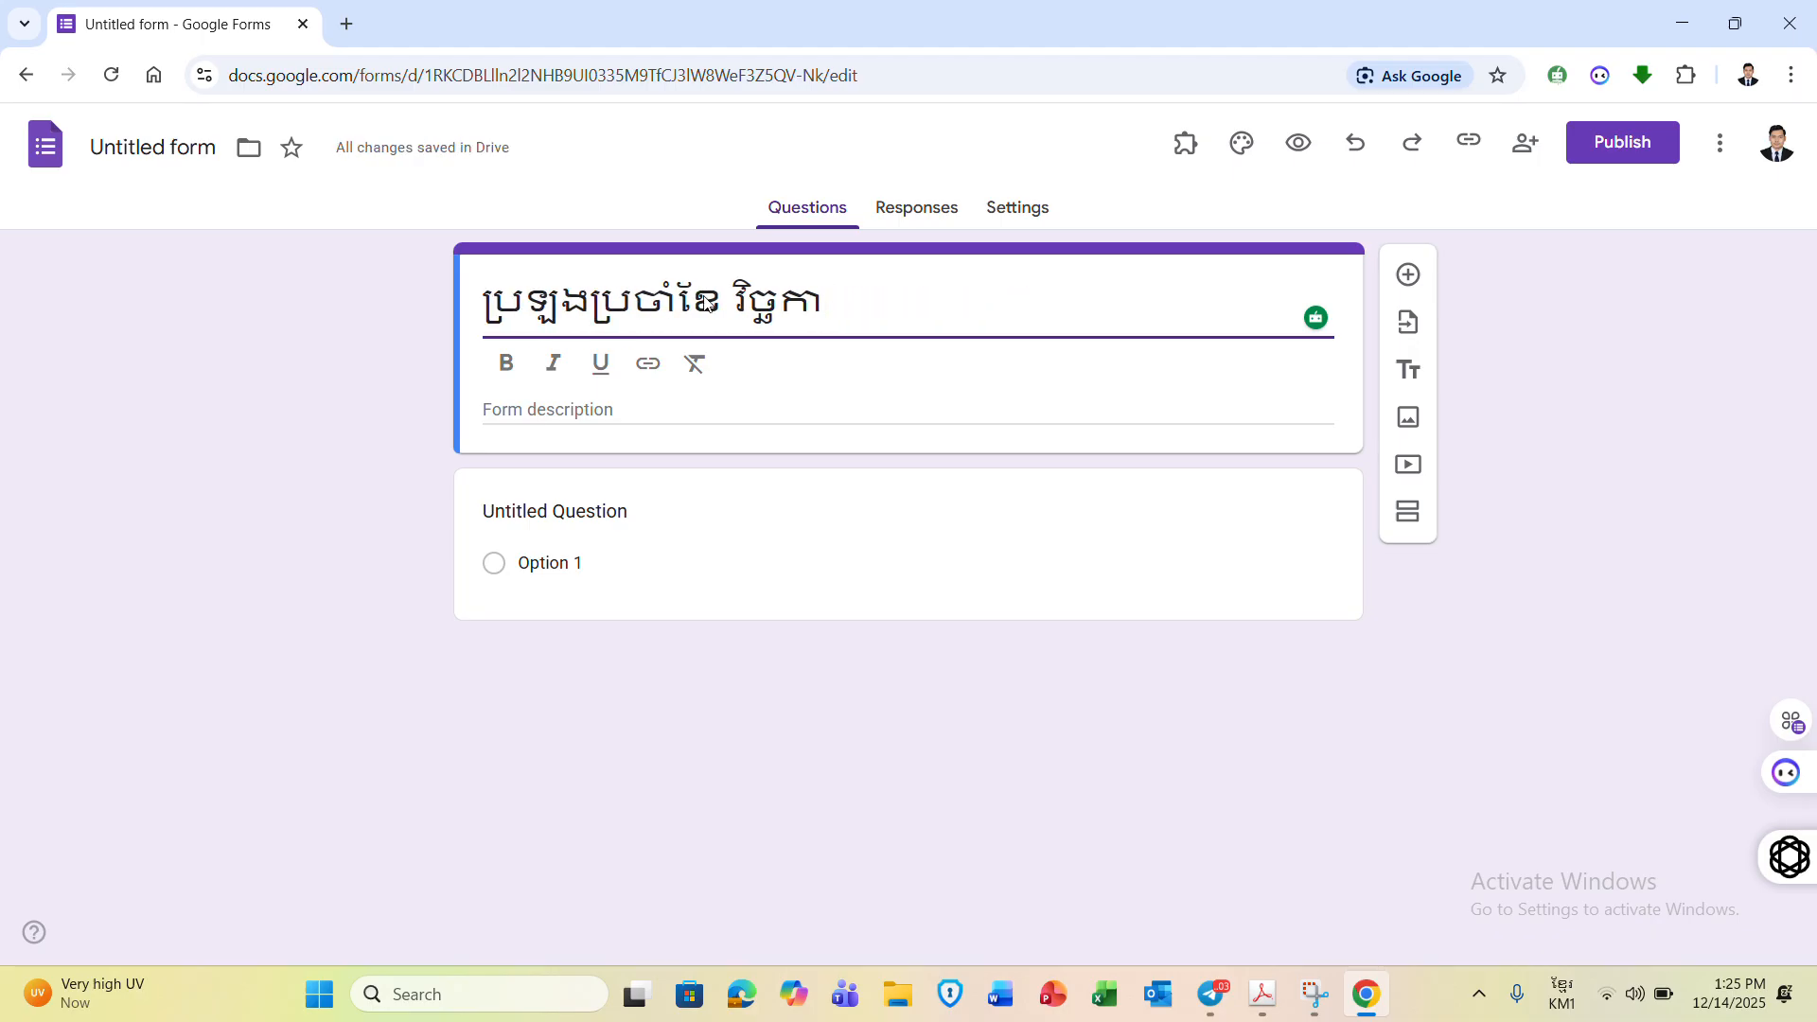
click(865, 293)
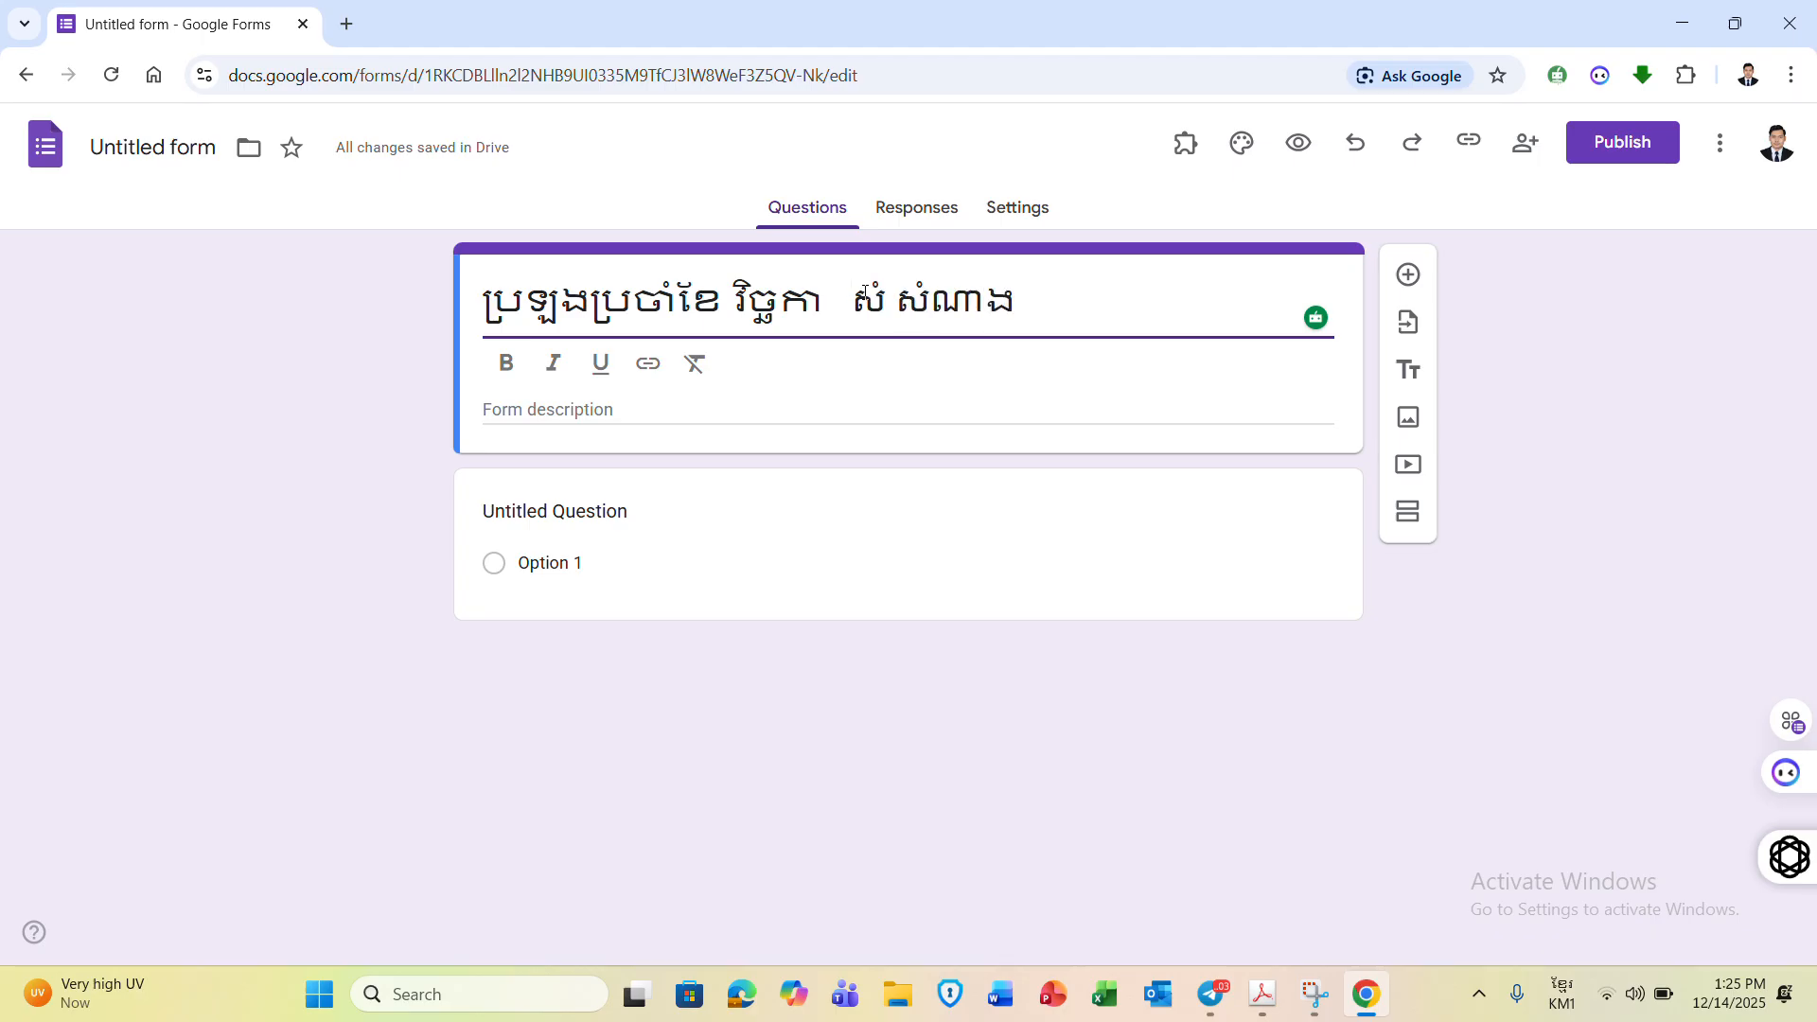
click(531, 410)
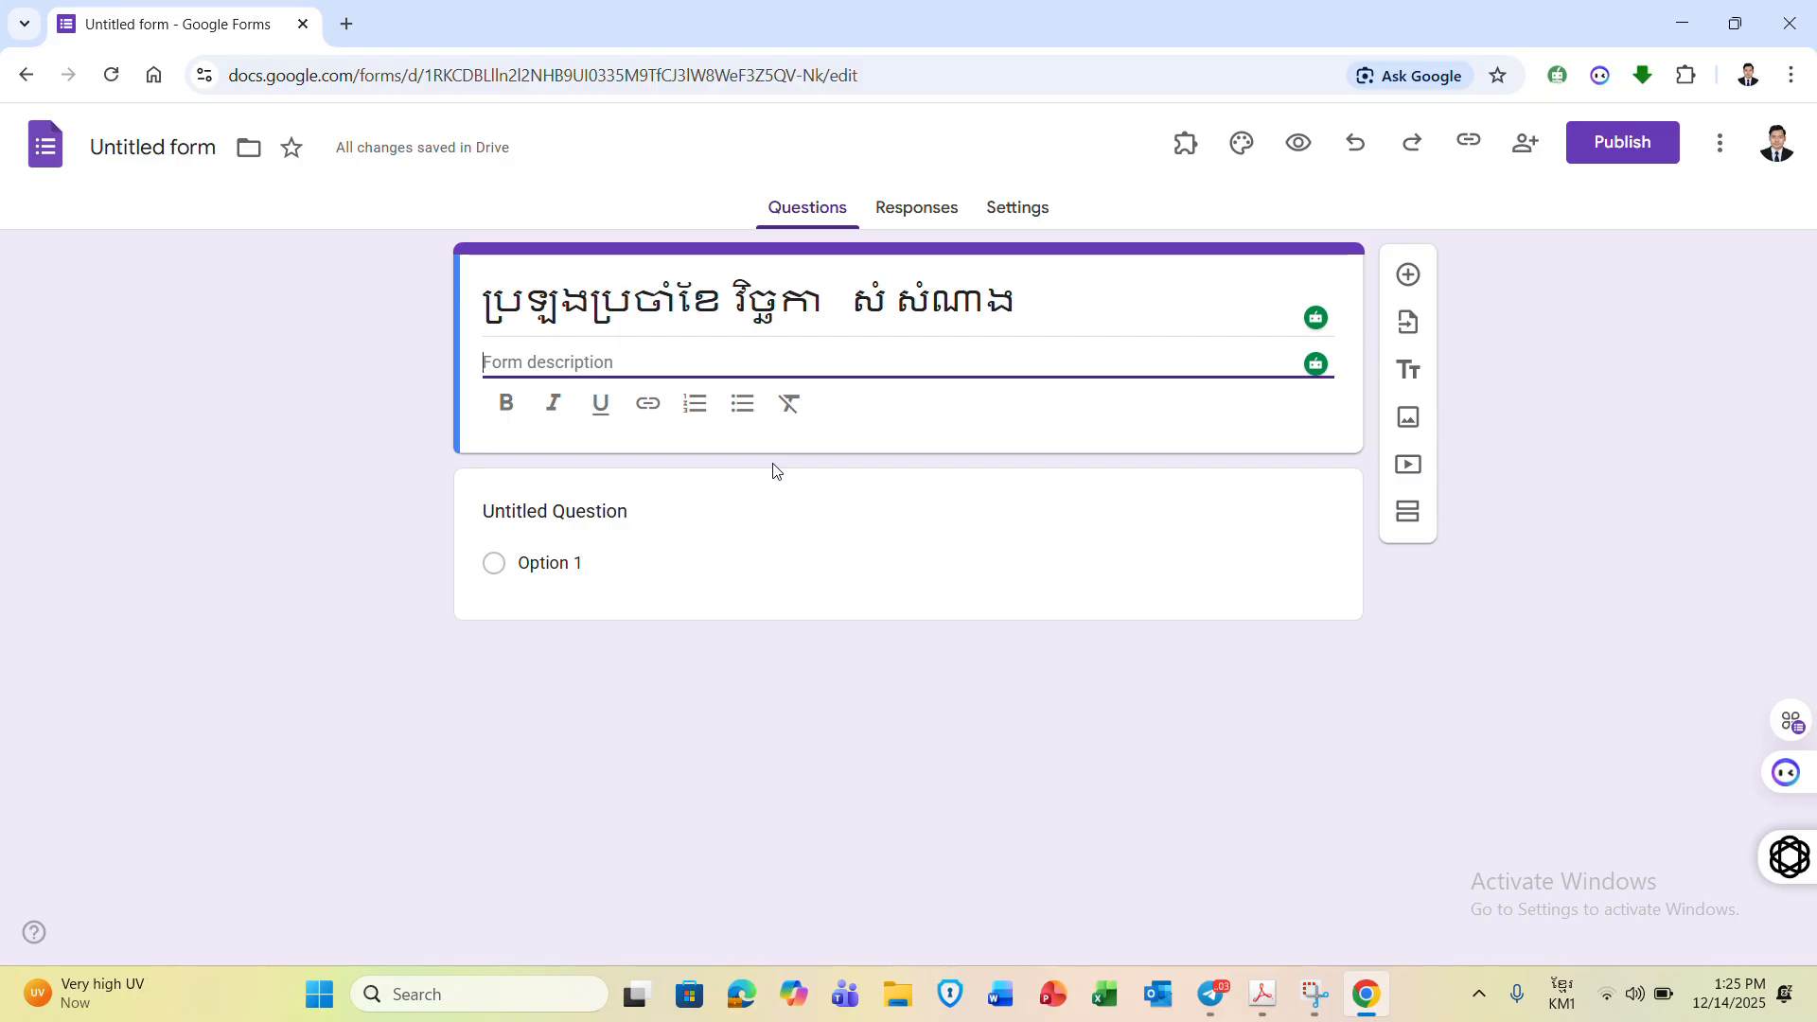
text(ប្រឡងប្រចាំខែ)
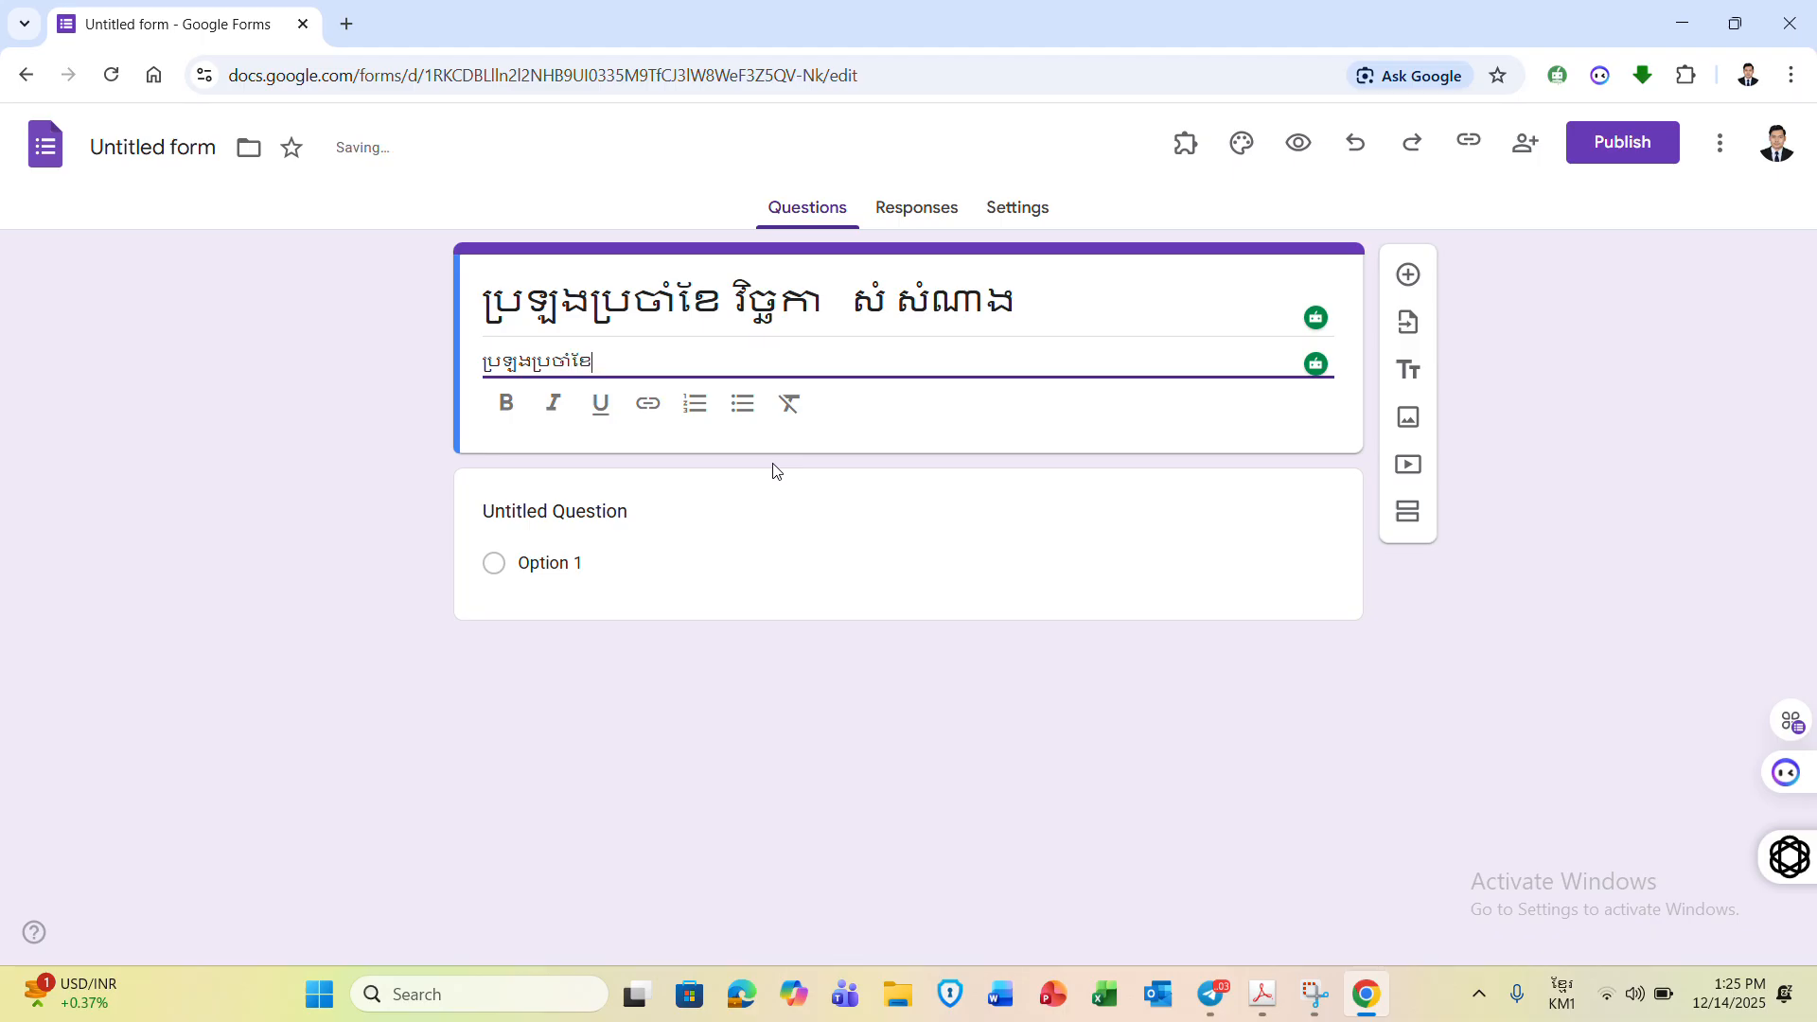
- Check the assignment in Telegram and title the first question 'នាម គោត្តនាម'
click(600, 564)
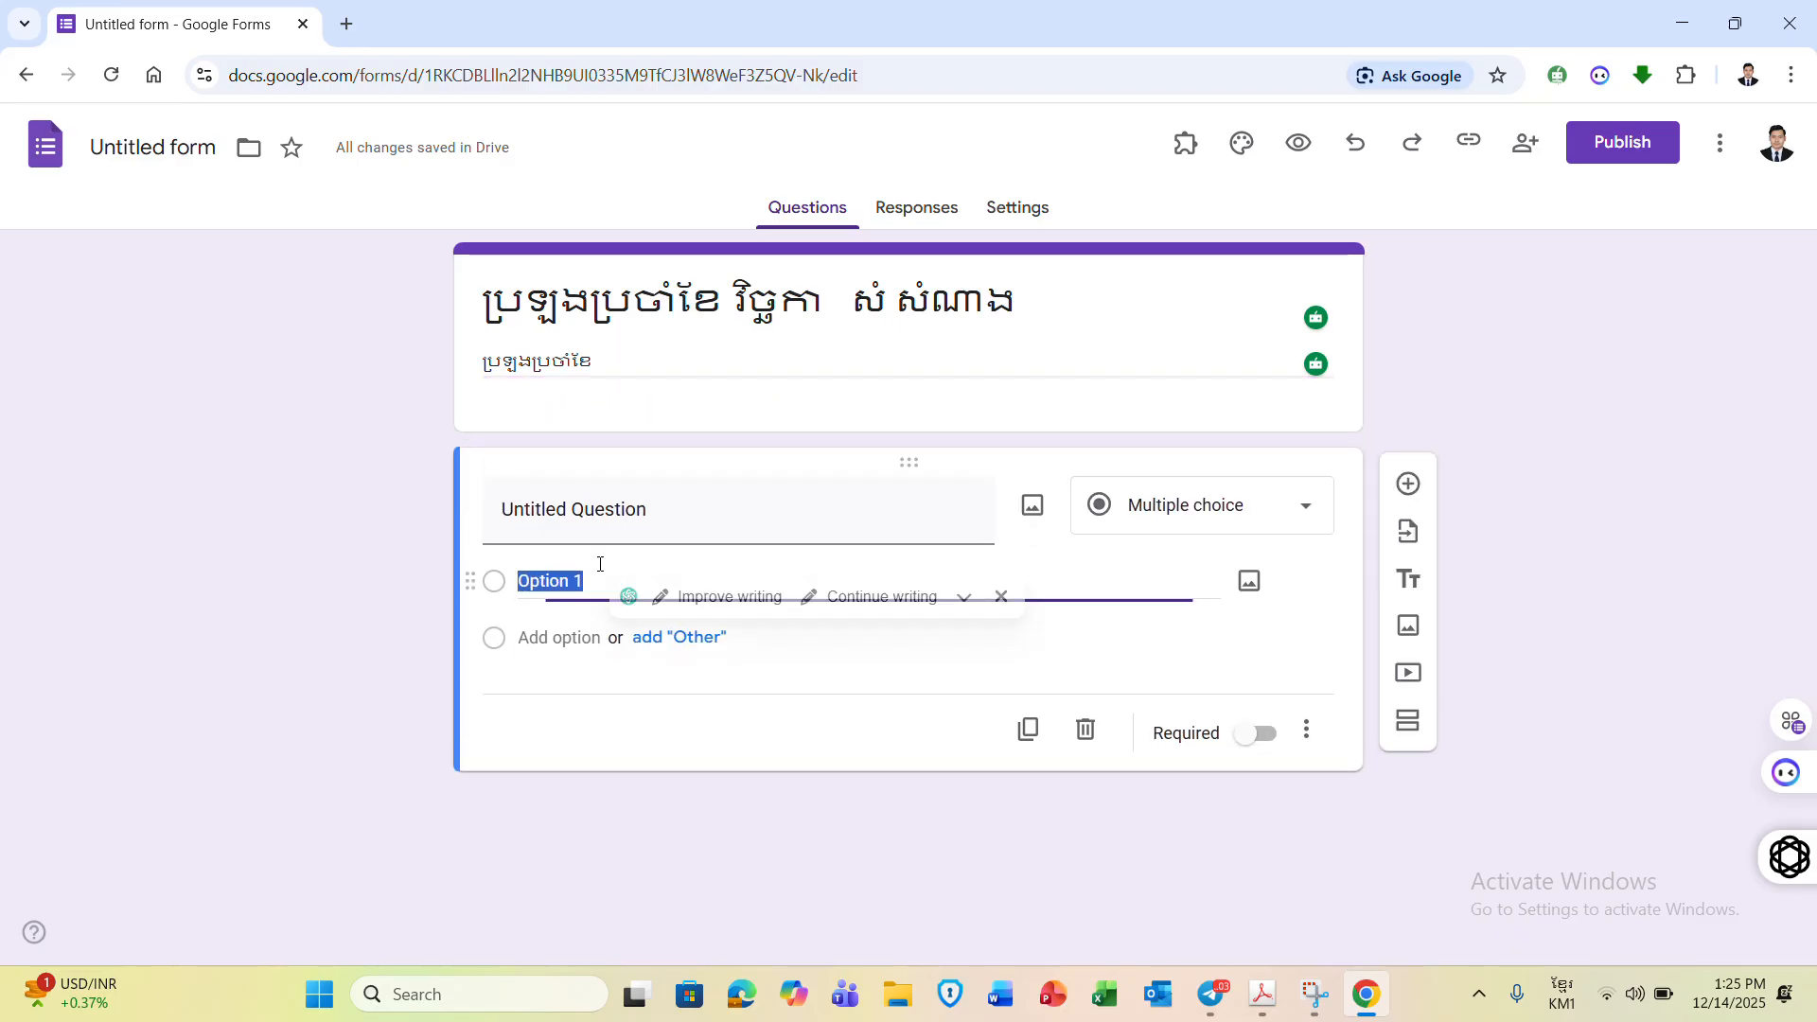
click(596, 482)
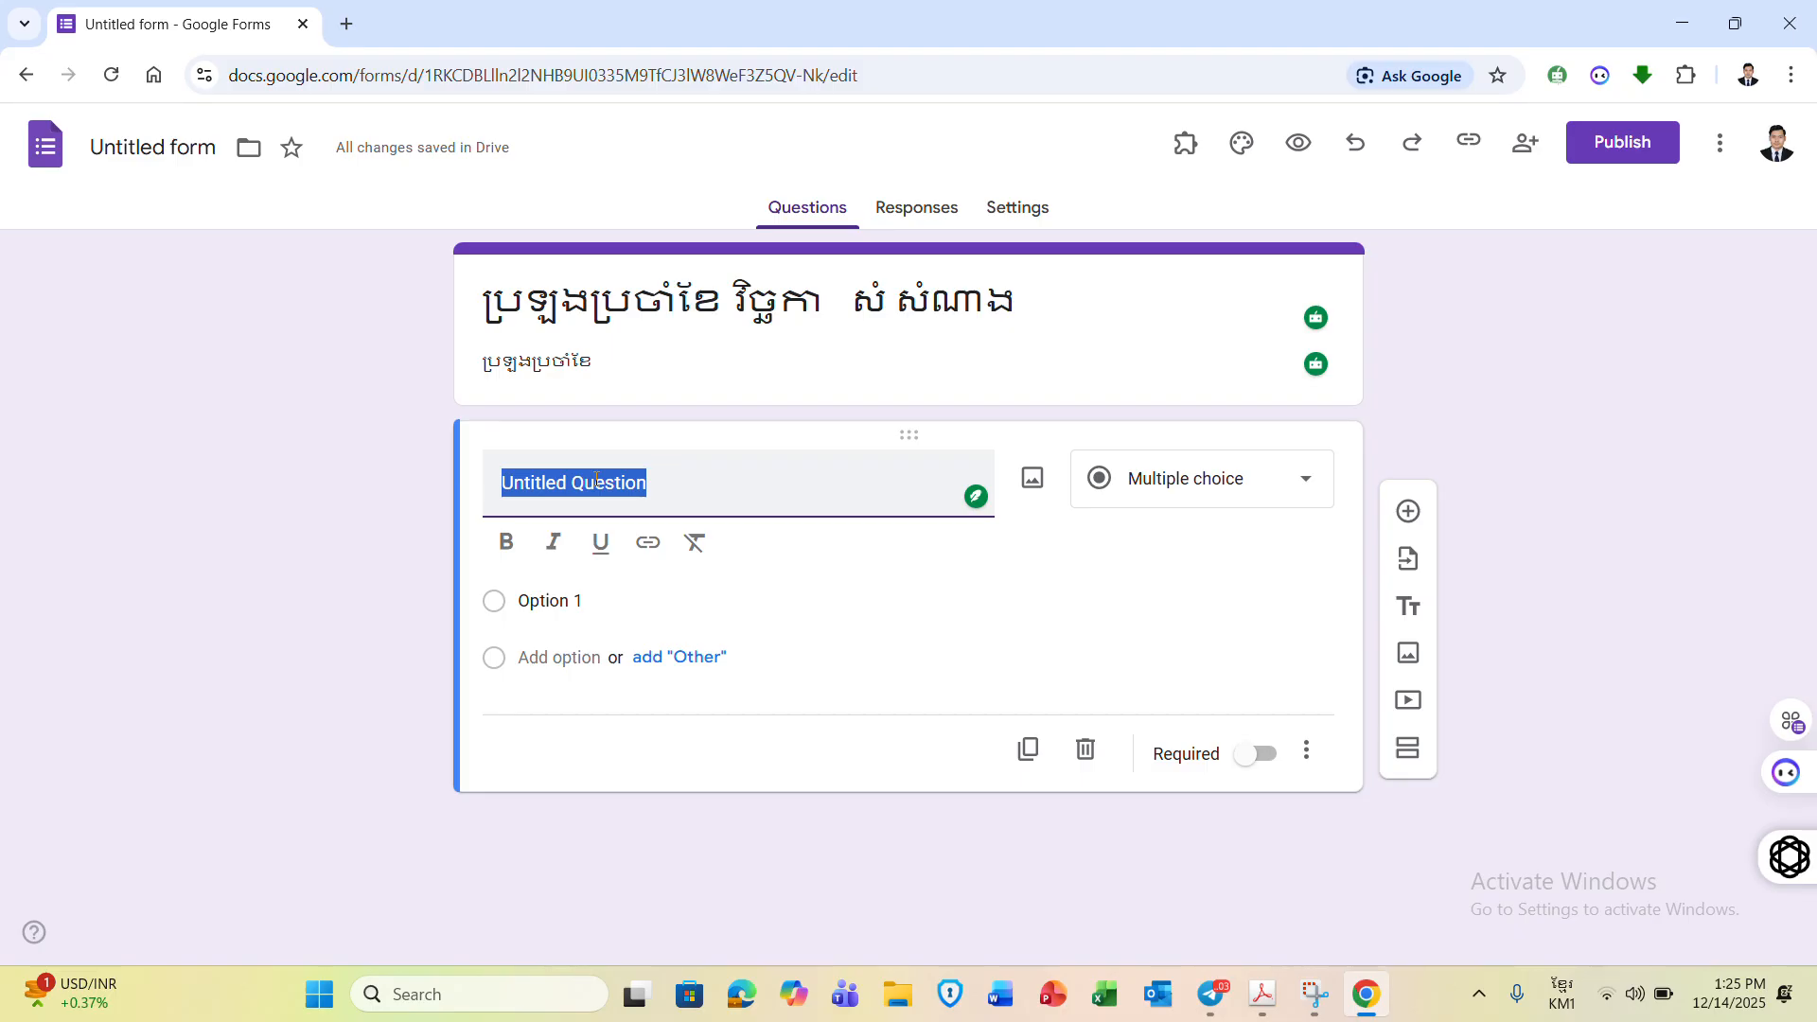
click(1220, 1016)
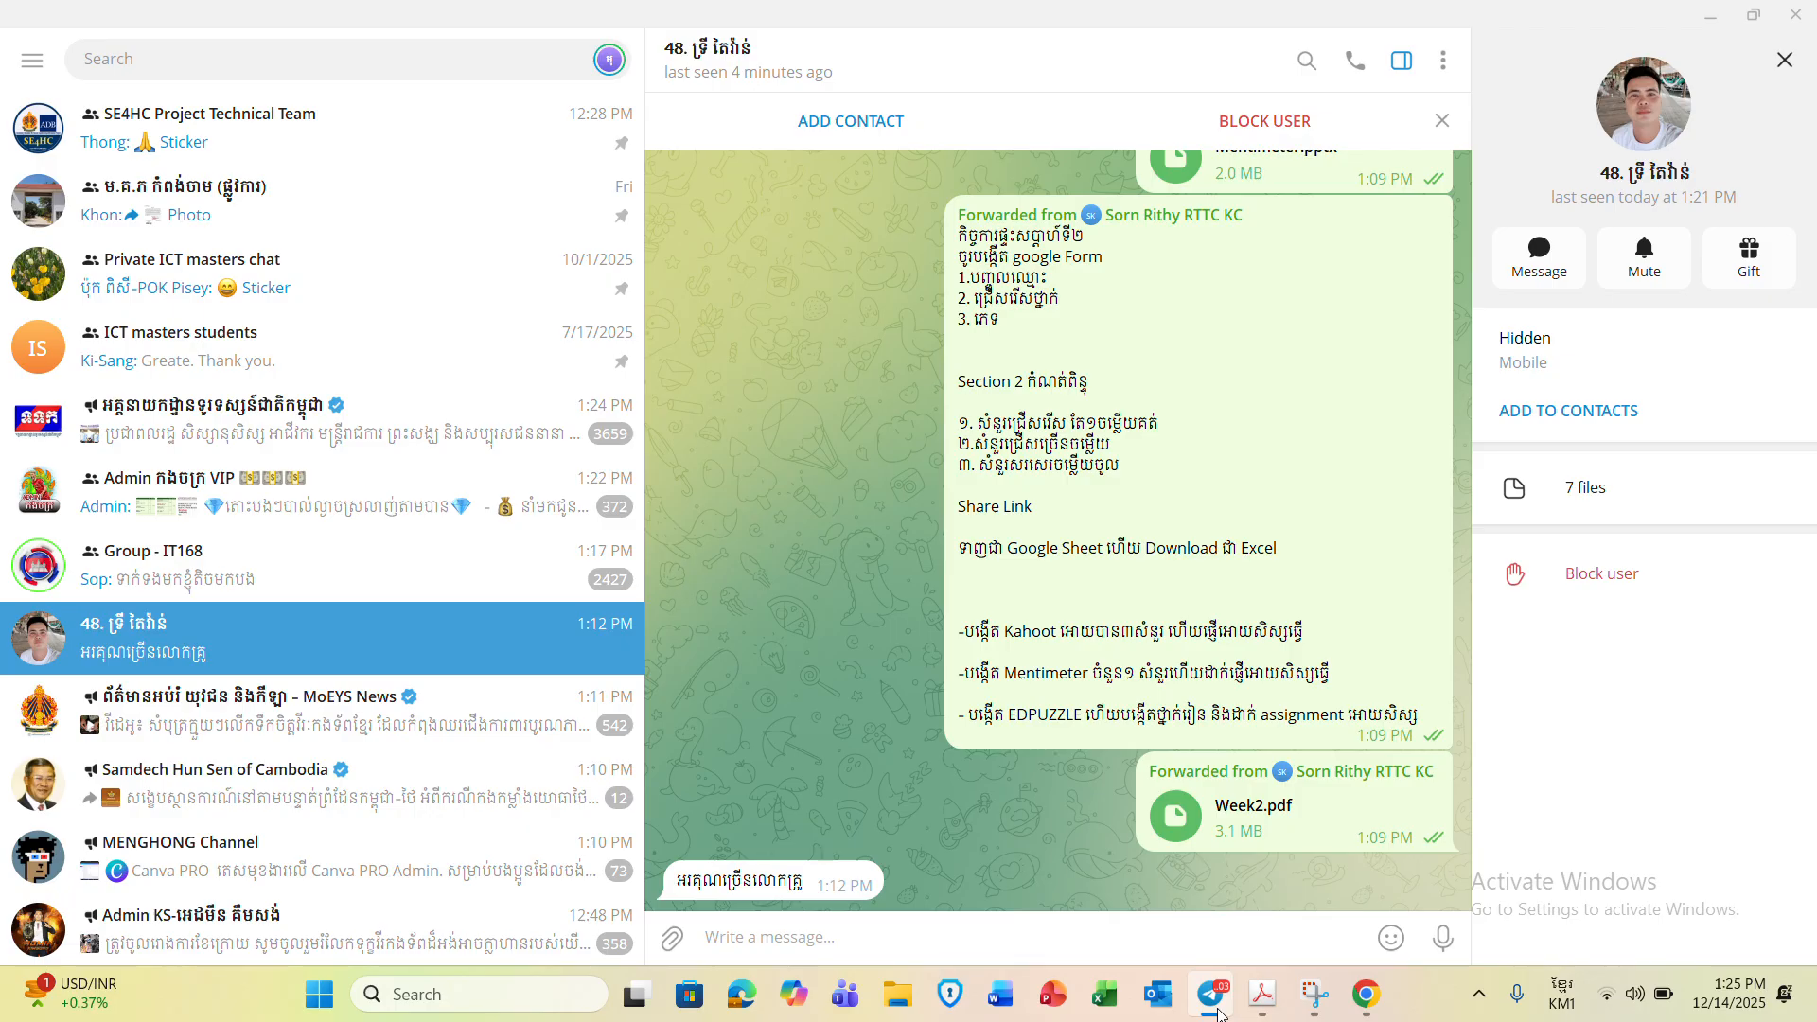
click(1220, 1015)
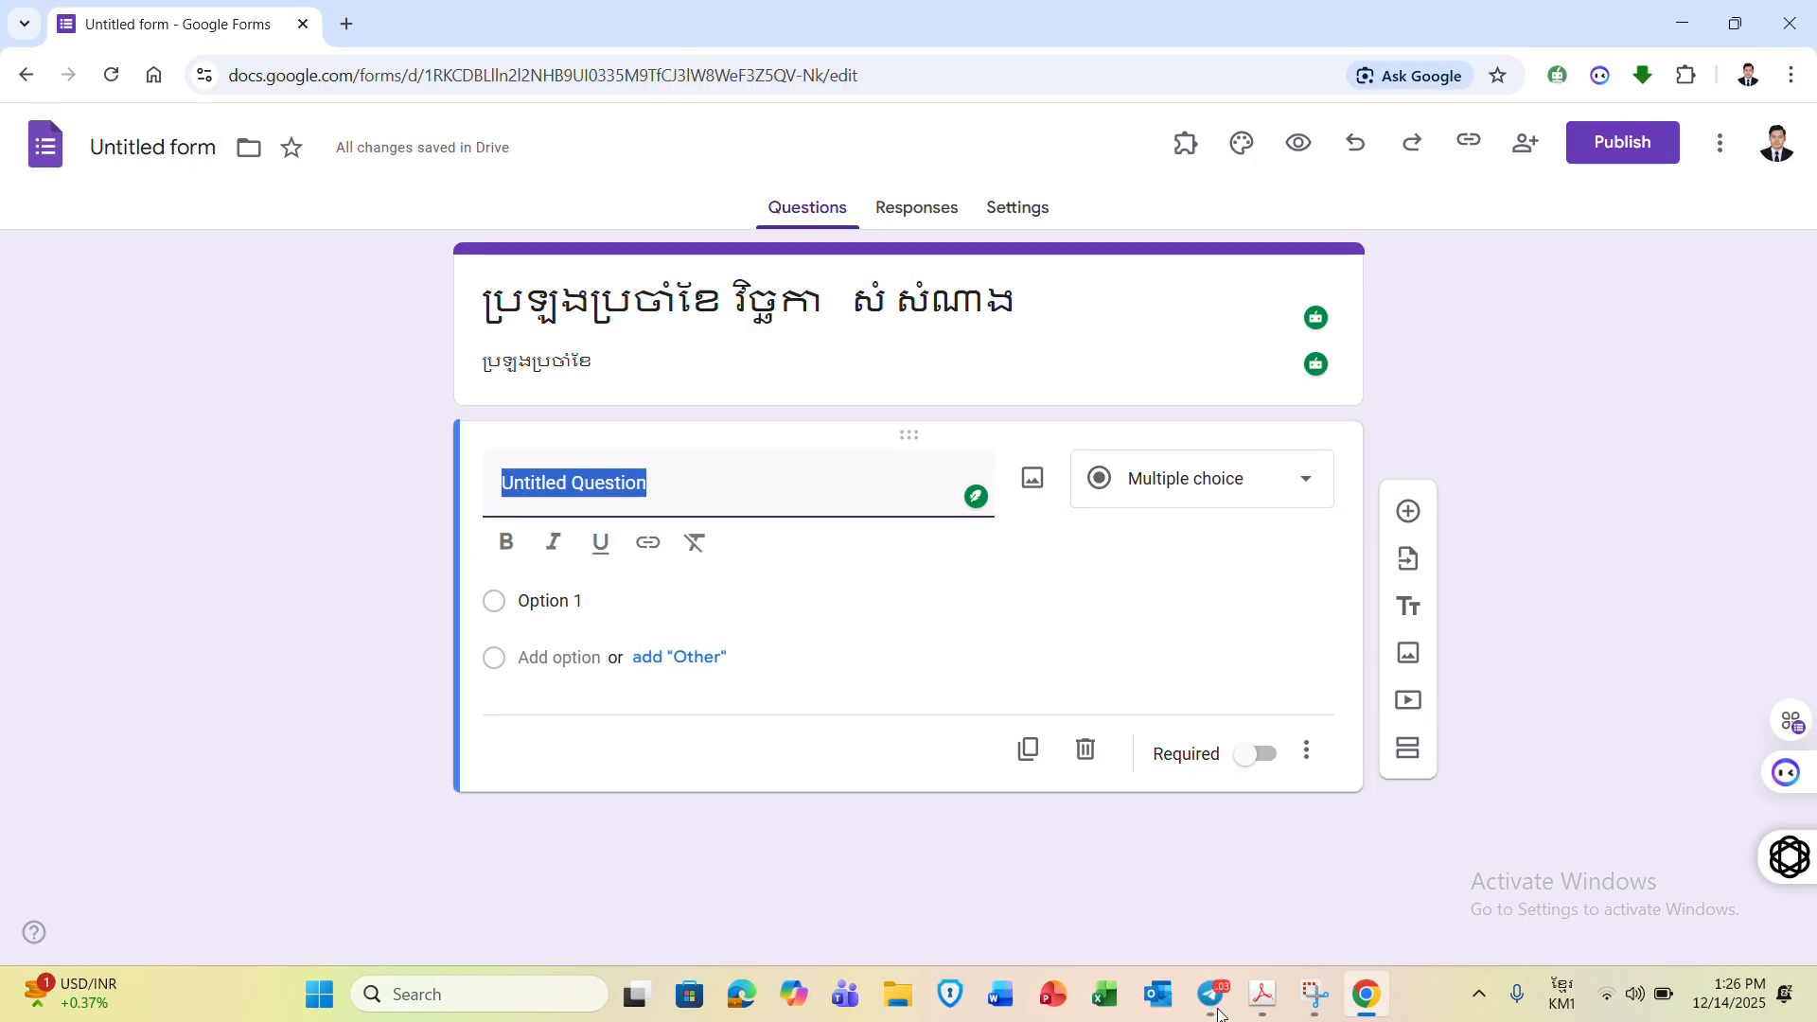
click(1220, 1015)
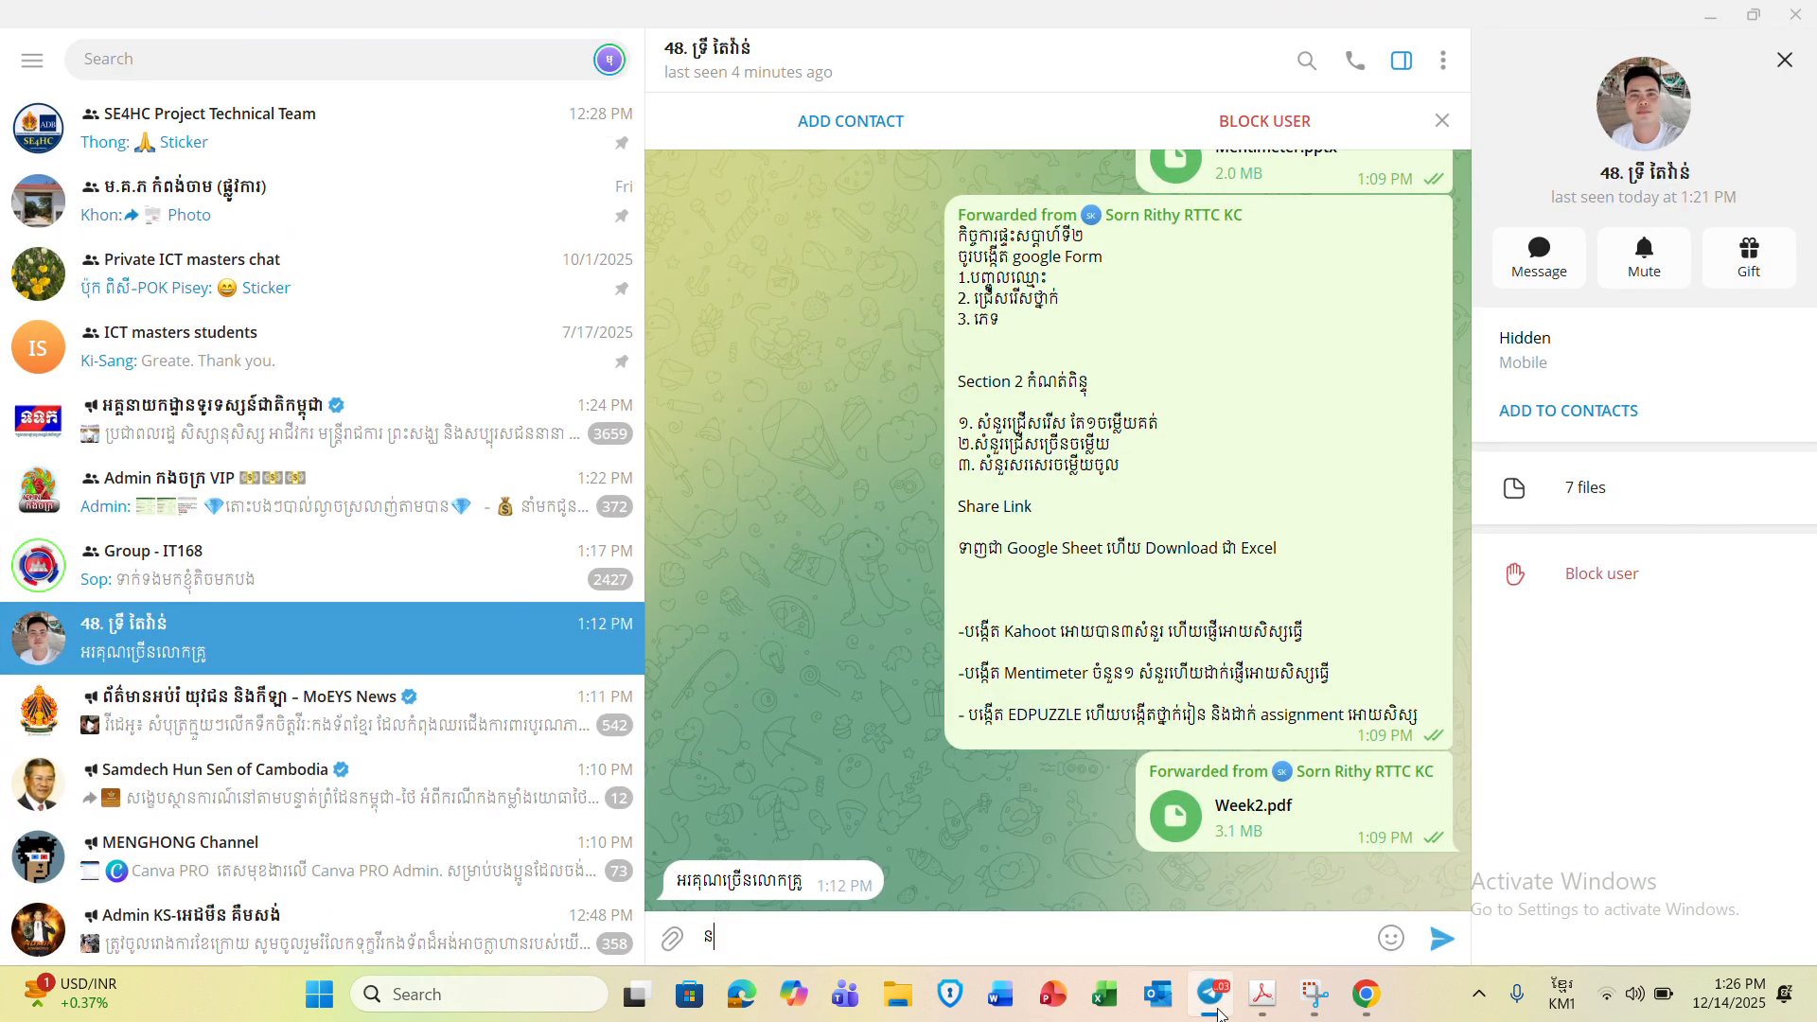
click(1710, 16)
text(នាម )
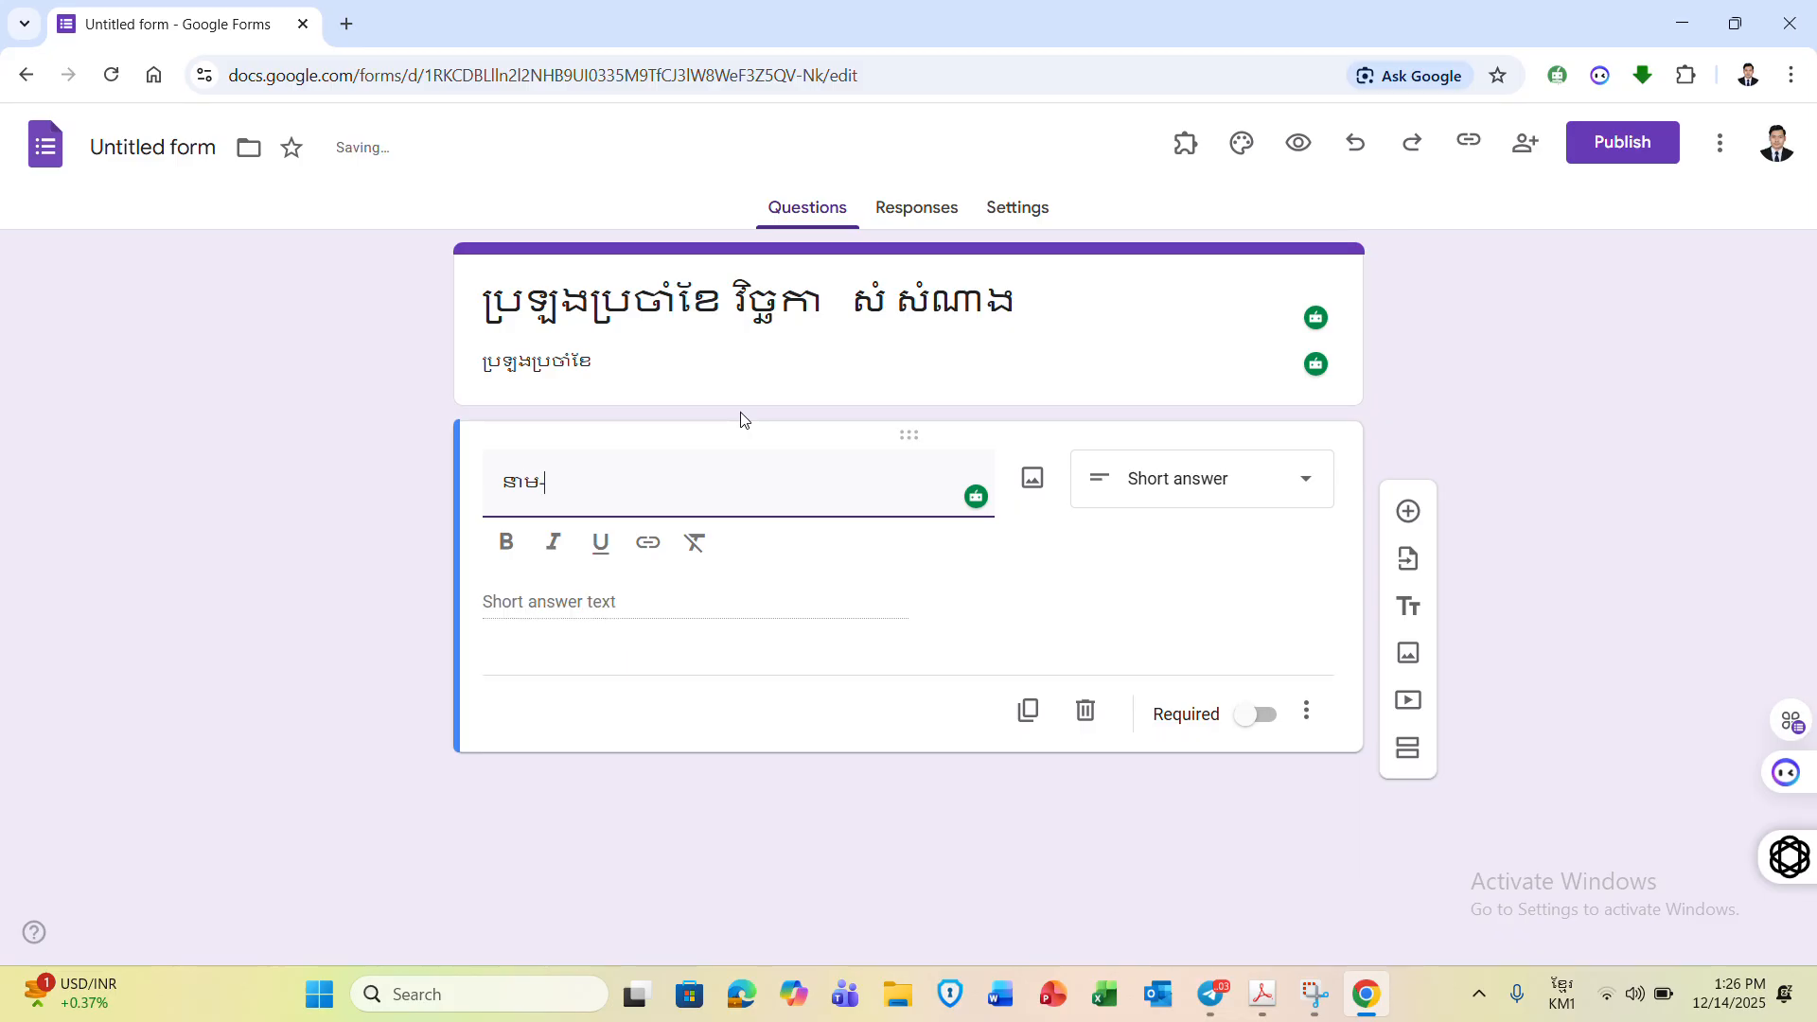
text(គោត្តនាម)
- Keep the name question as Short answer and make it required
click(1242, 470)
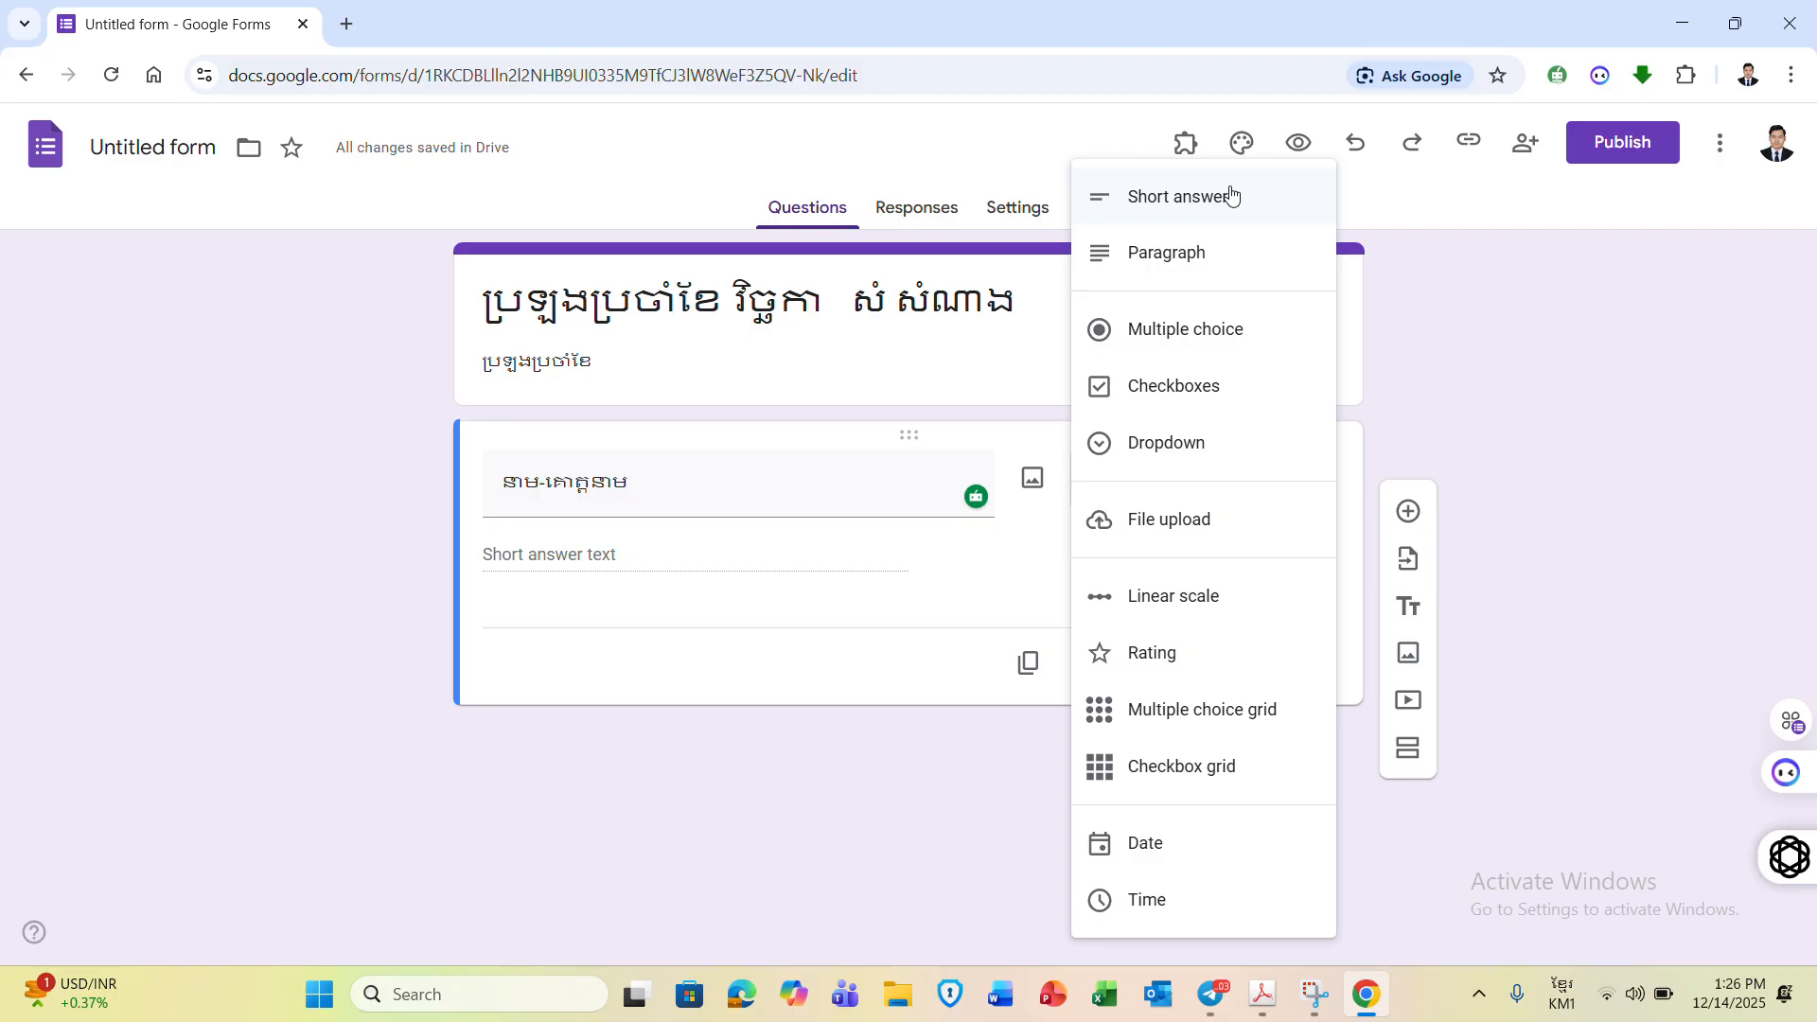
click(1231, 196)
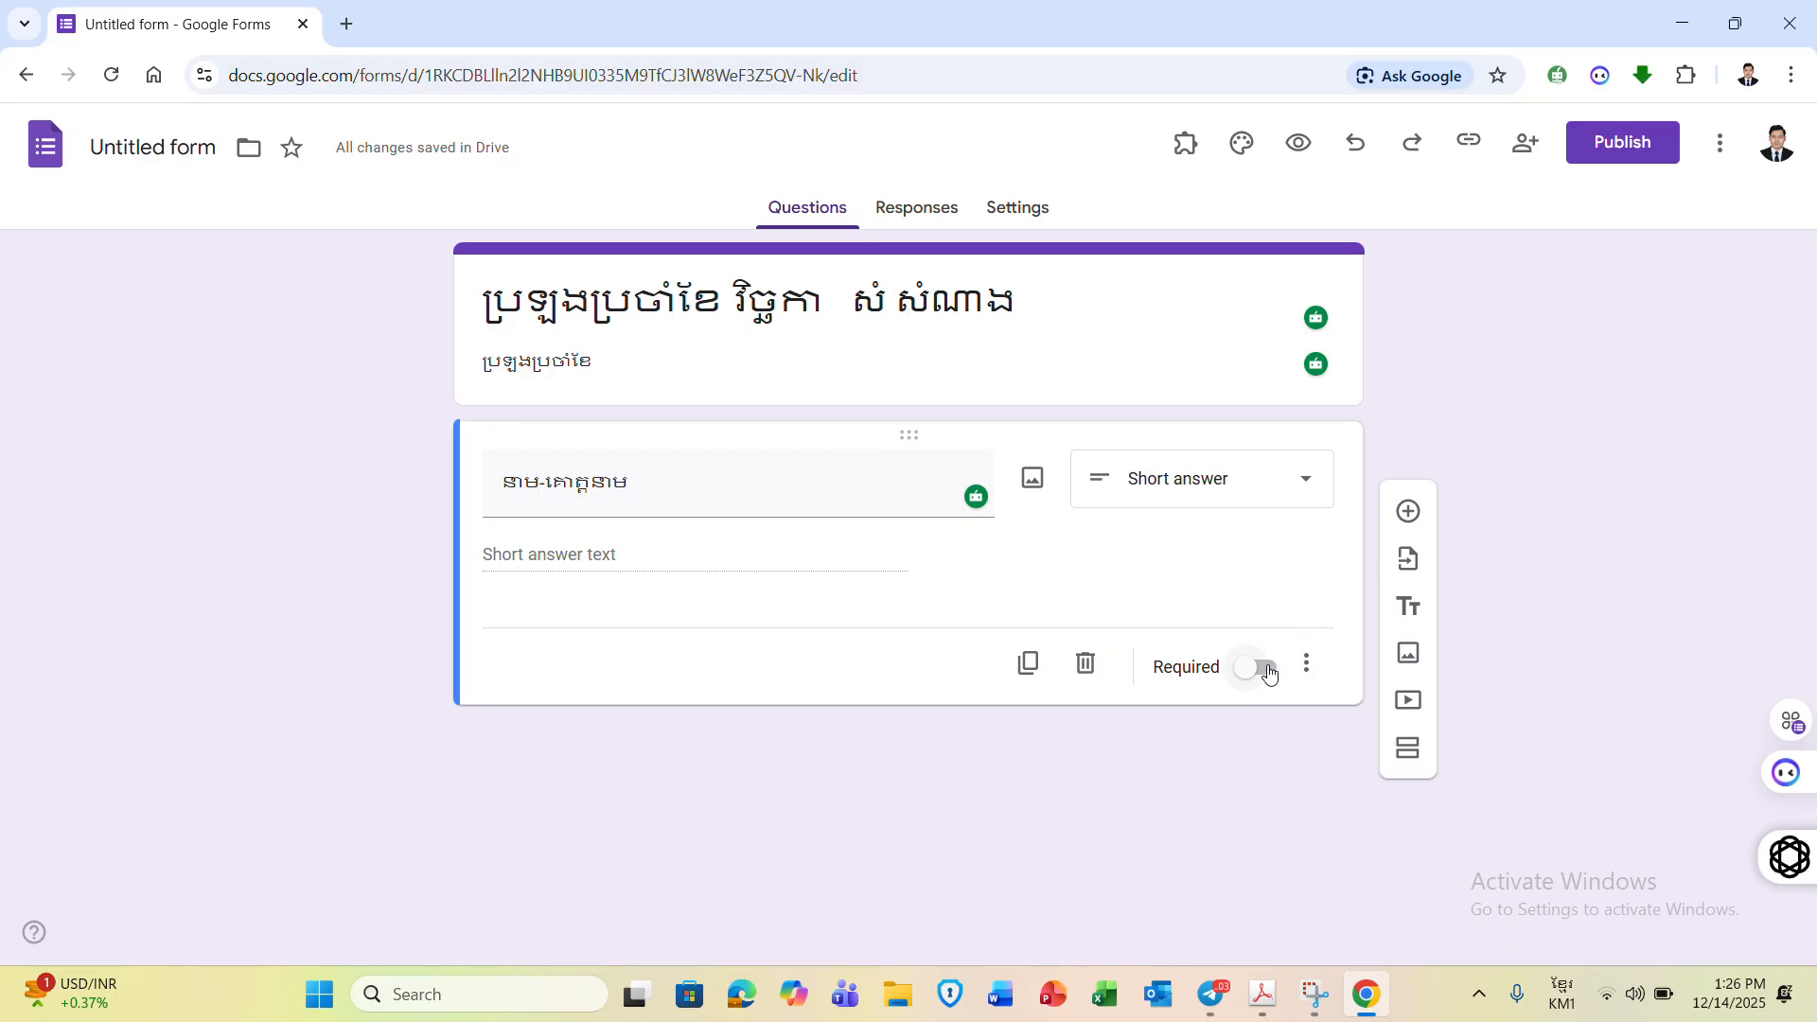
click(1269, 674)
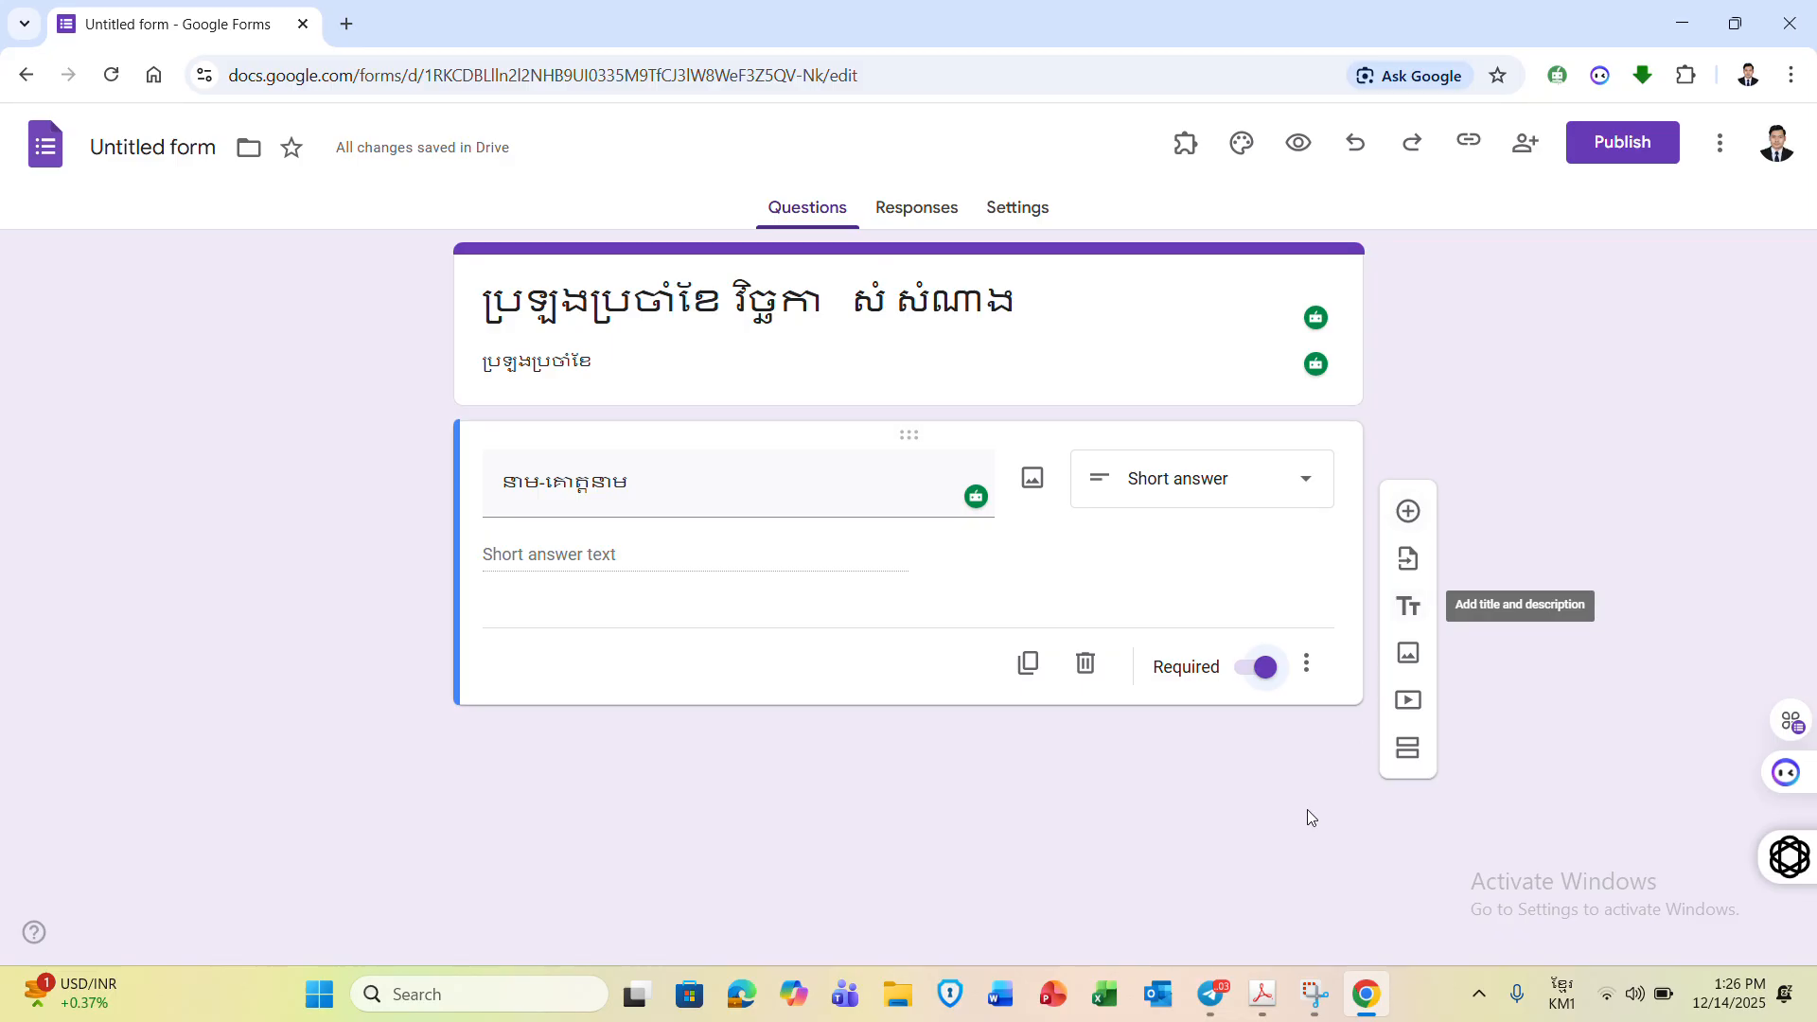
click(1212, 997)
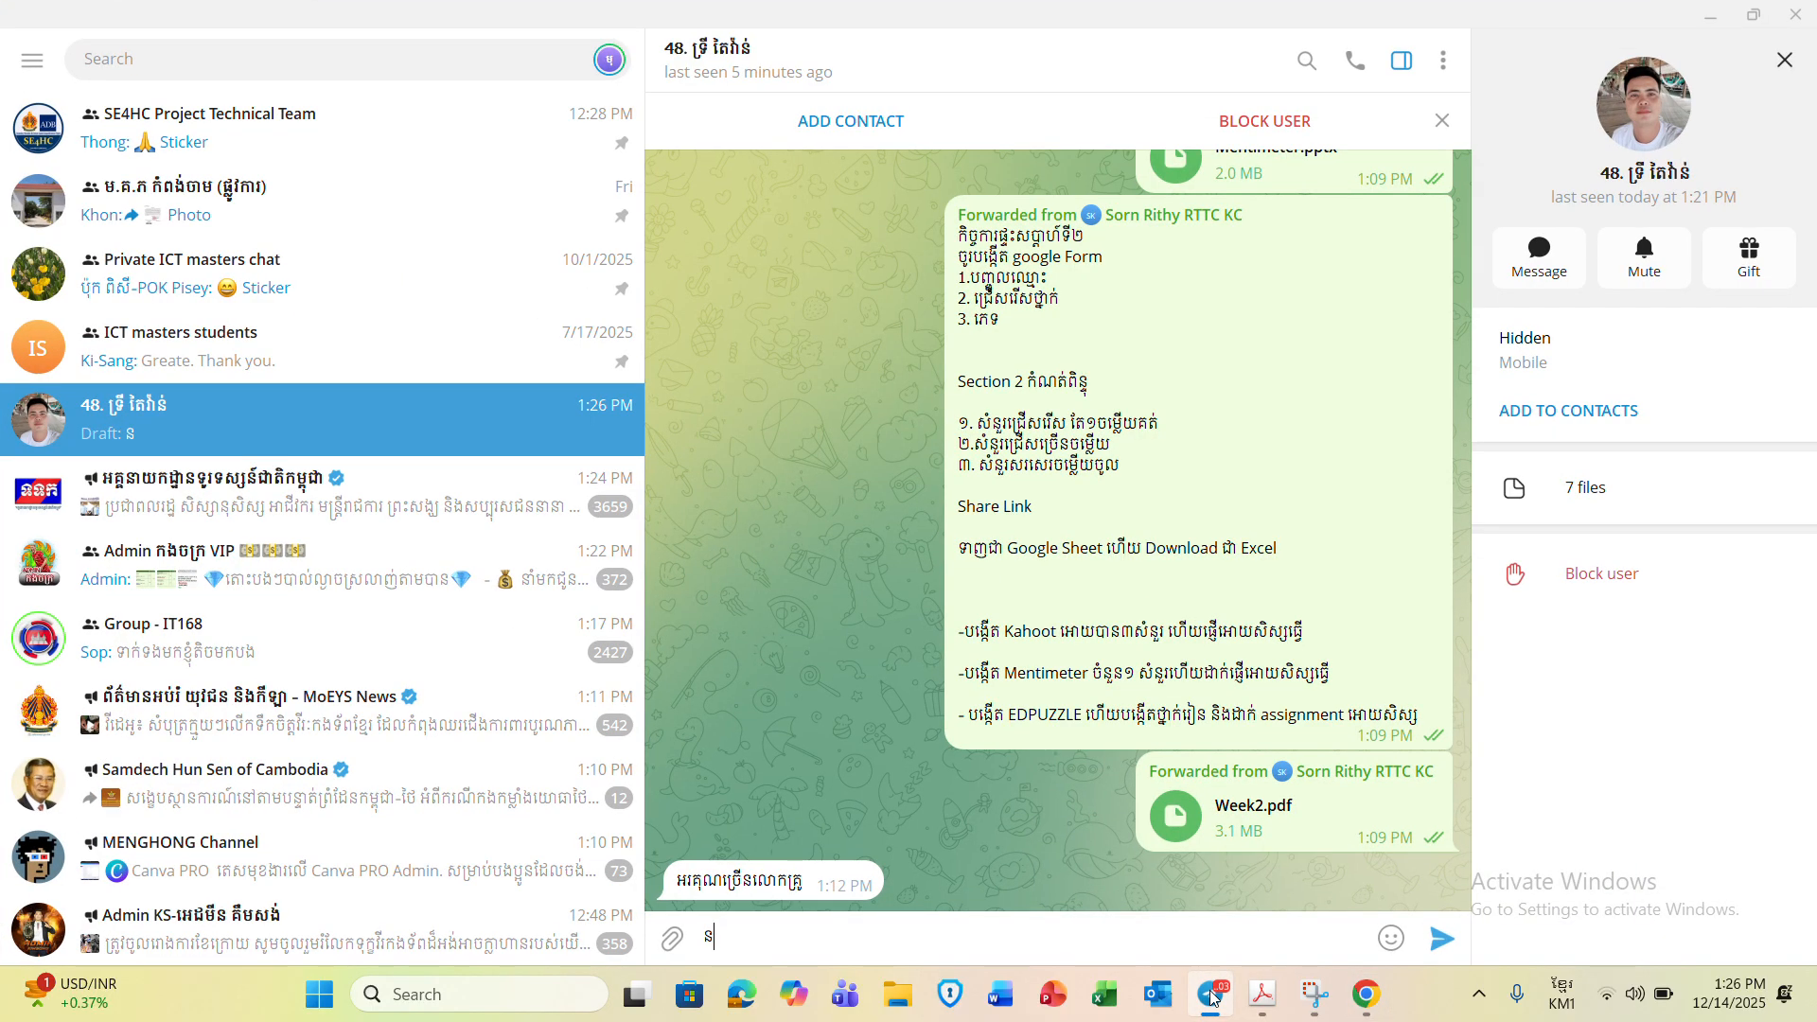
click(1212, 996)
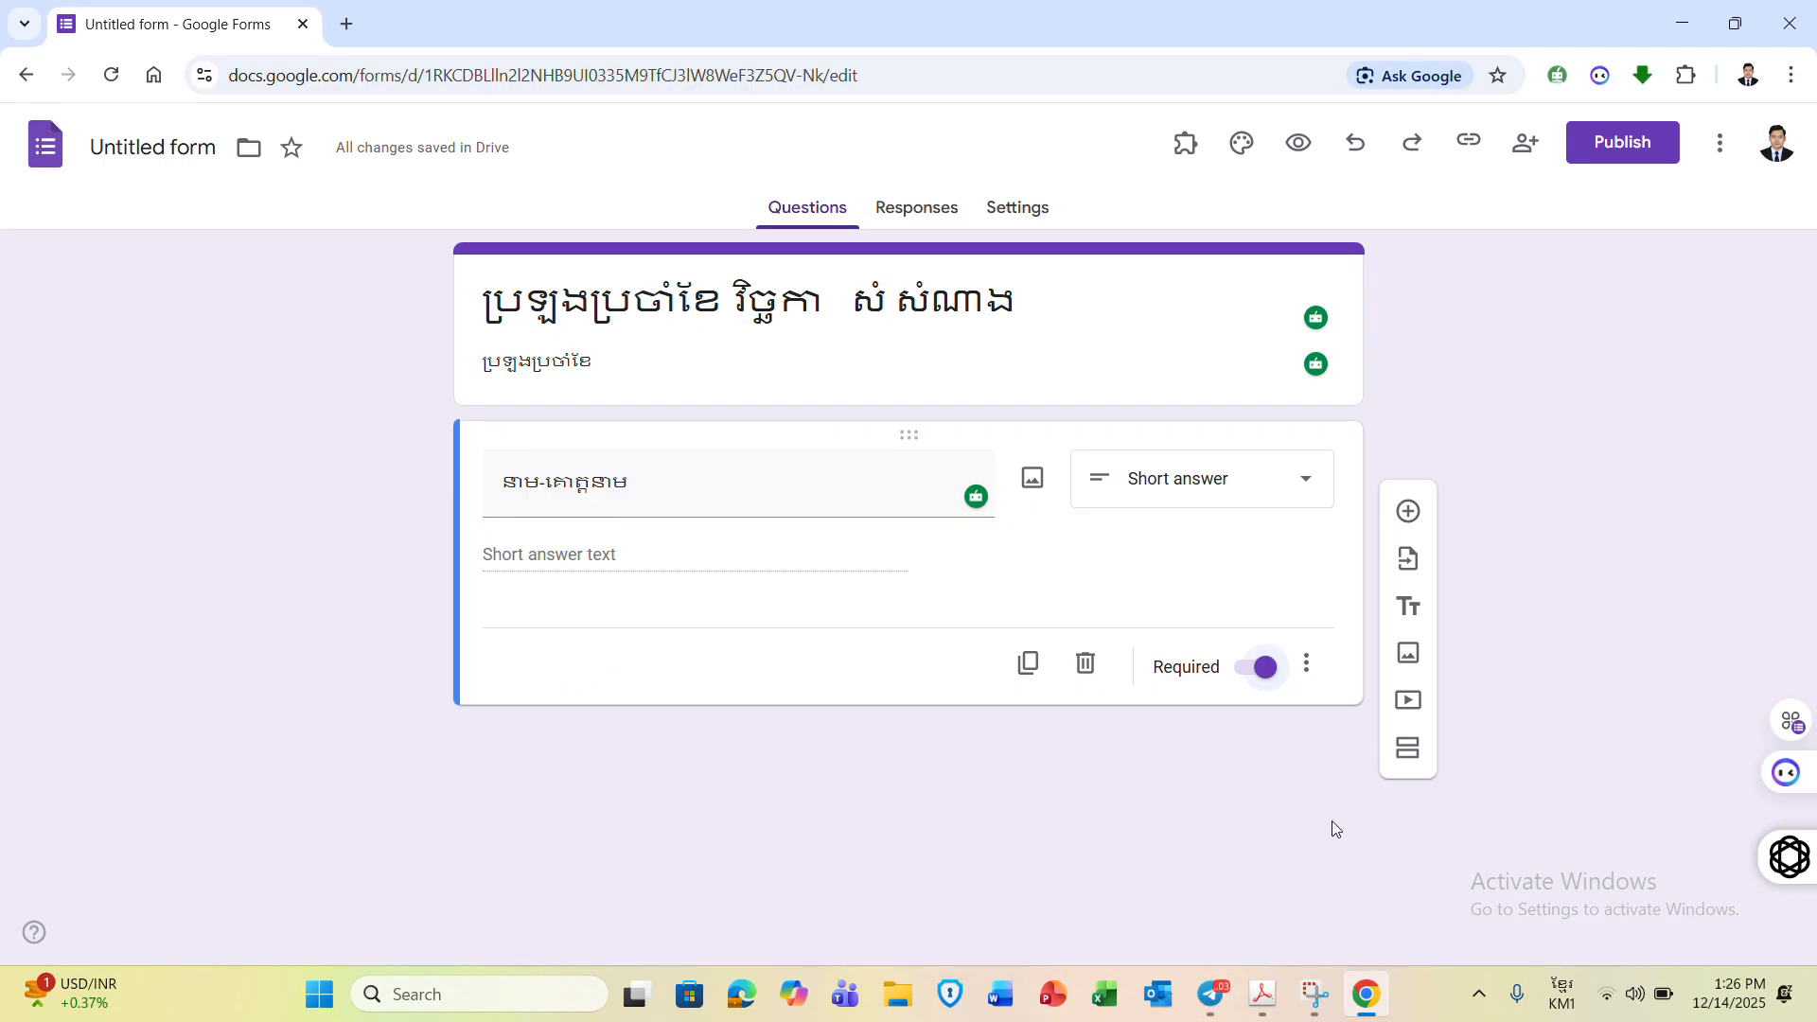
- Add a new question titled ថ្នាក់ and make it a Dropdown
click(1408, 512)
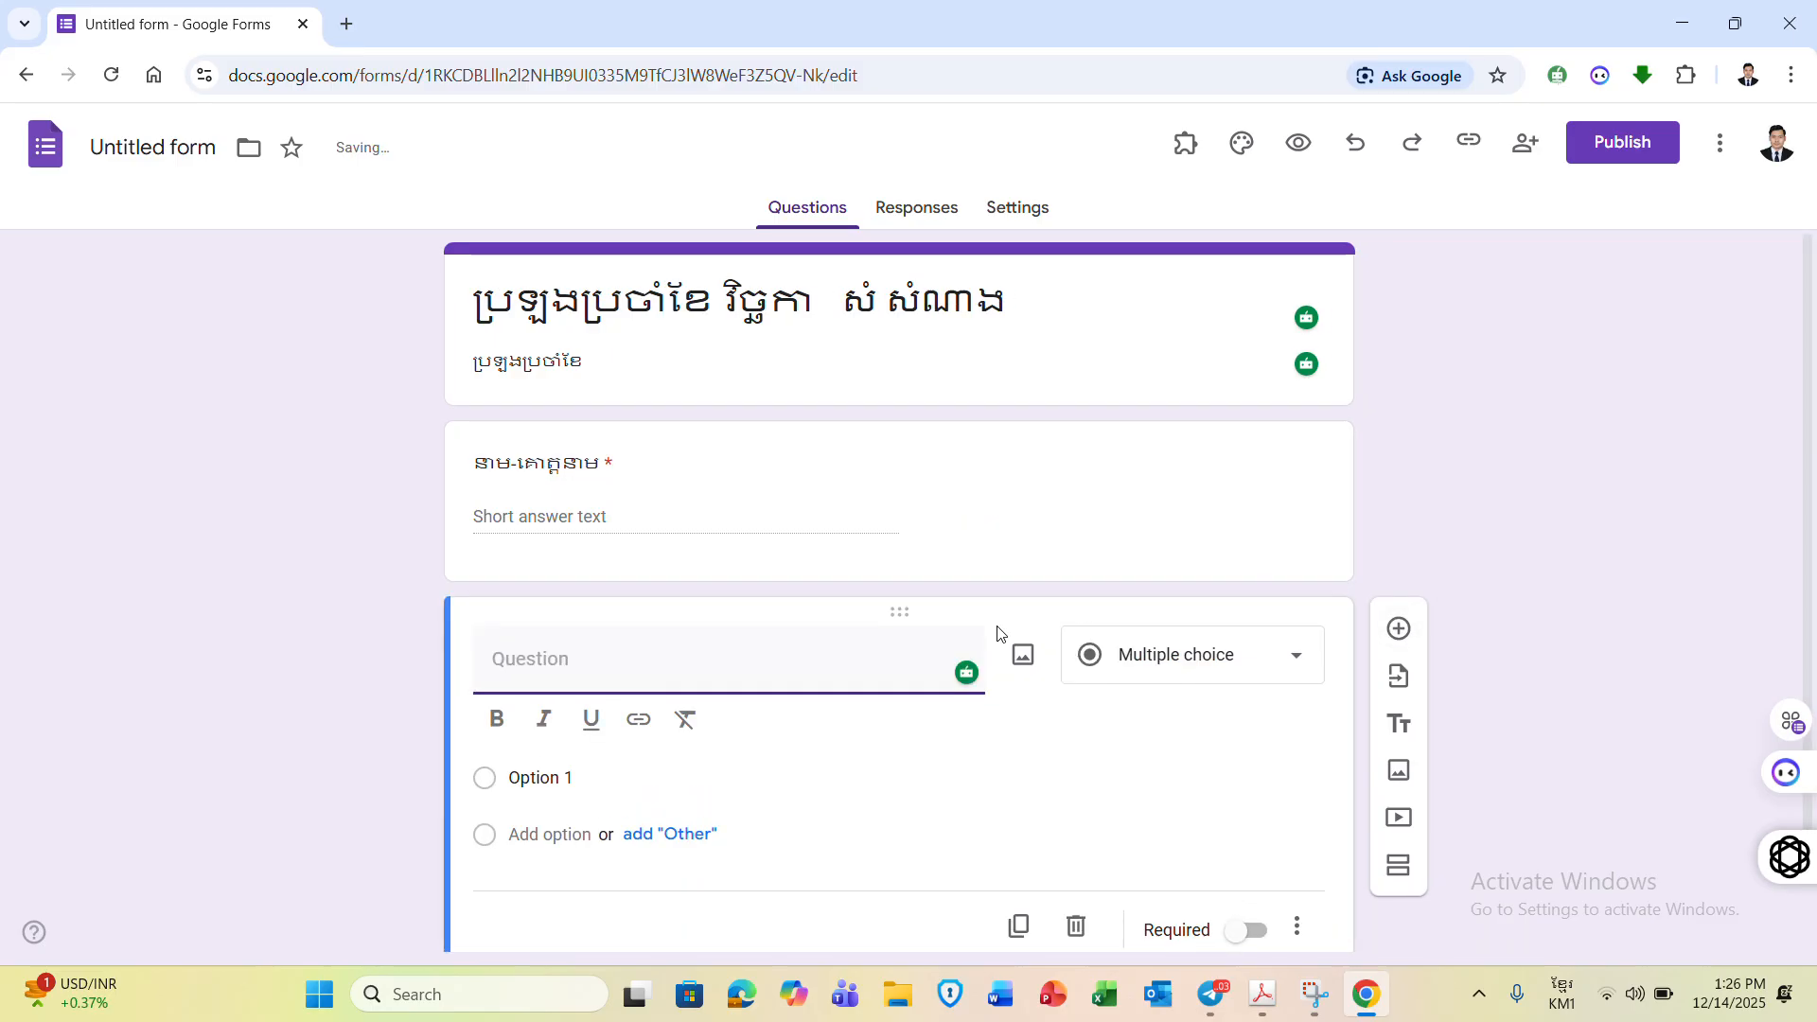
text(ផ្កាក់)
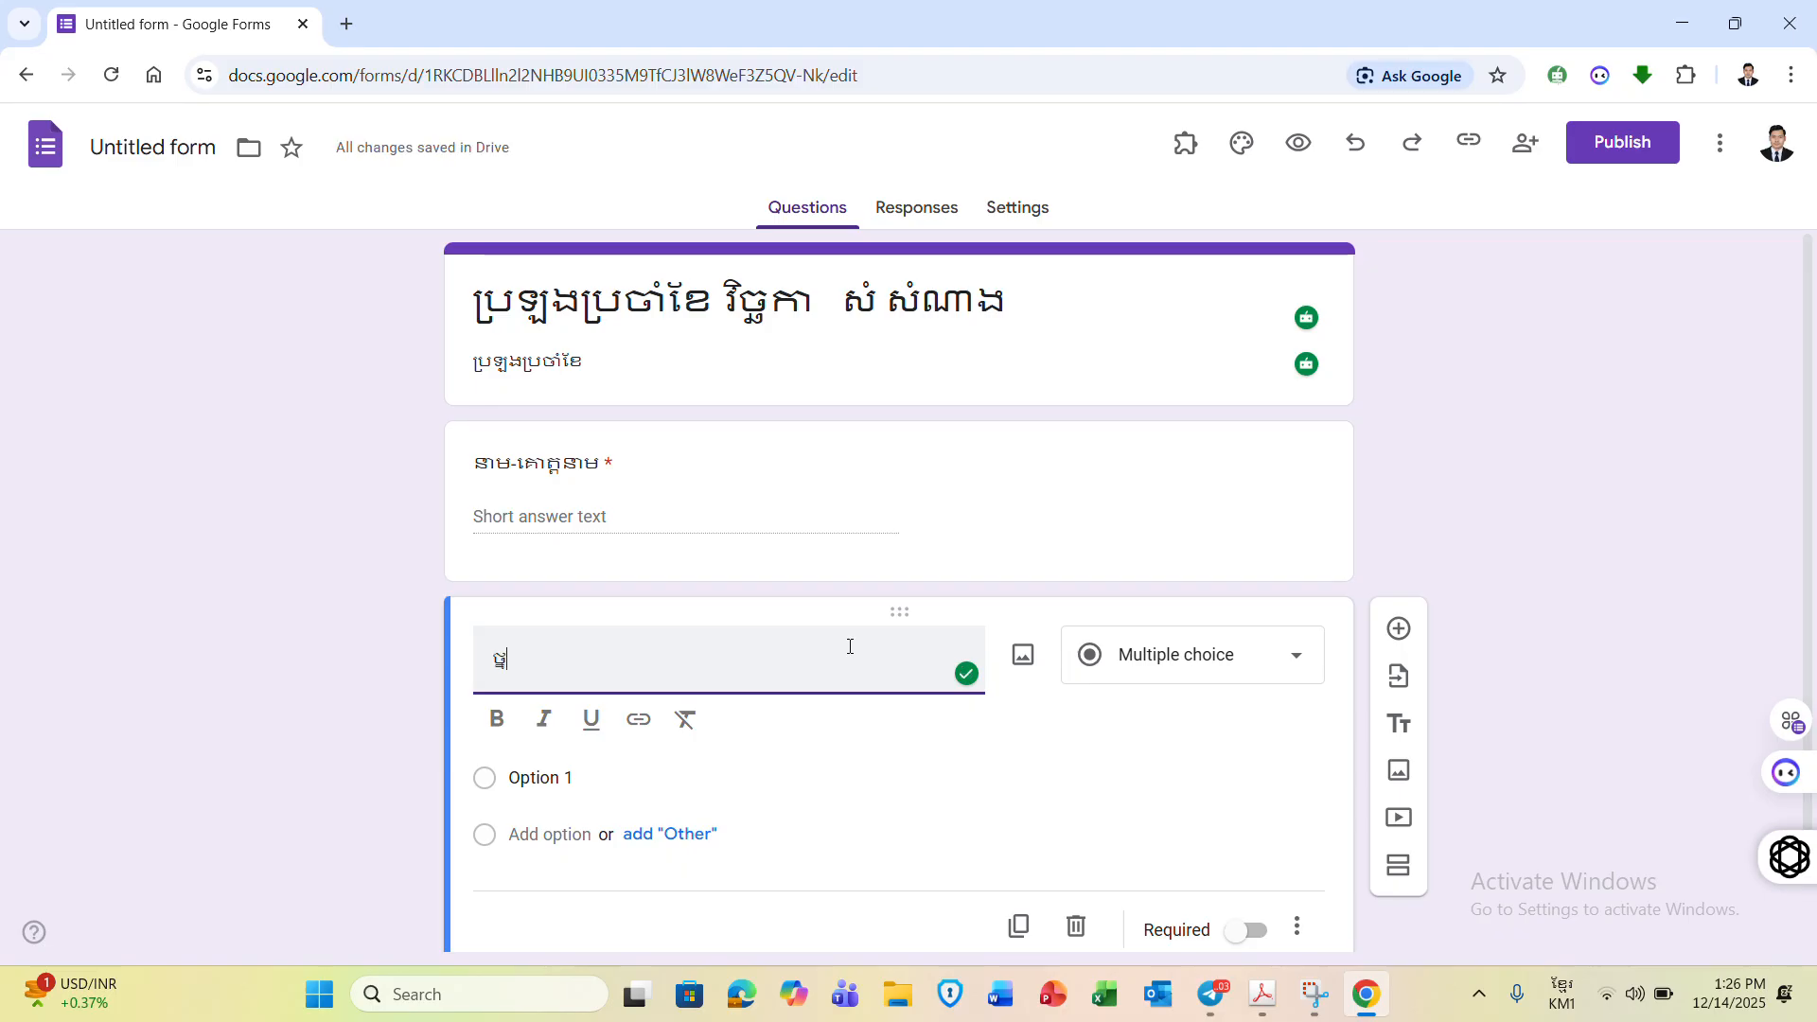
click(1136, 658)
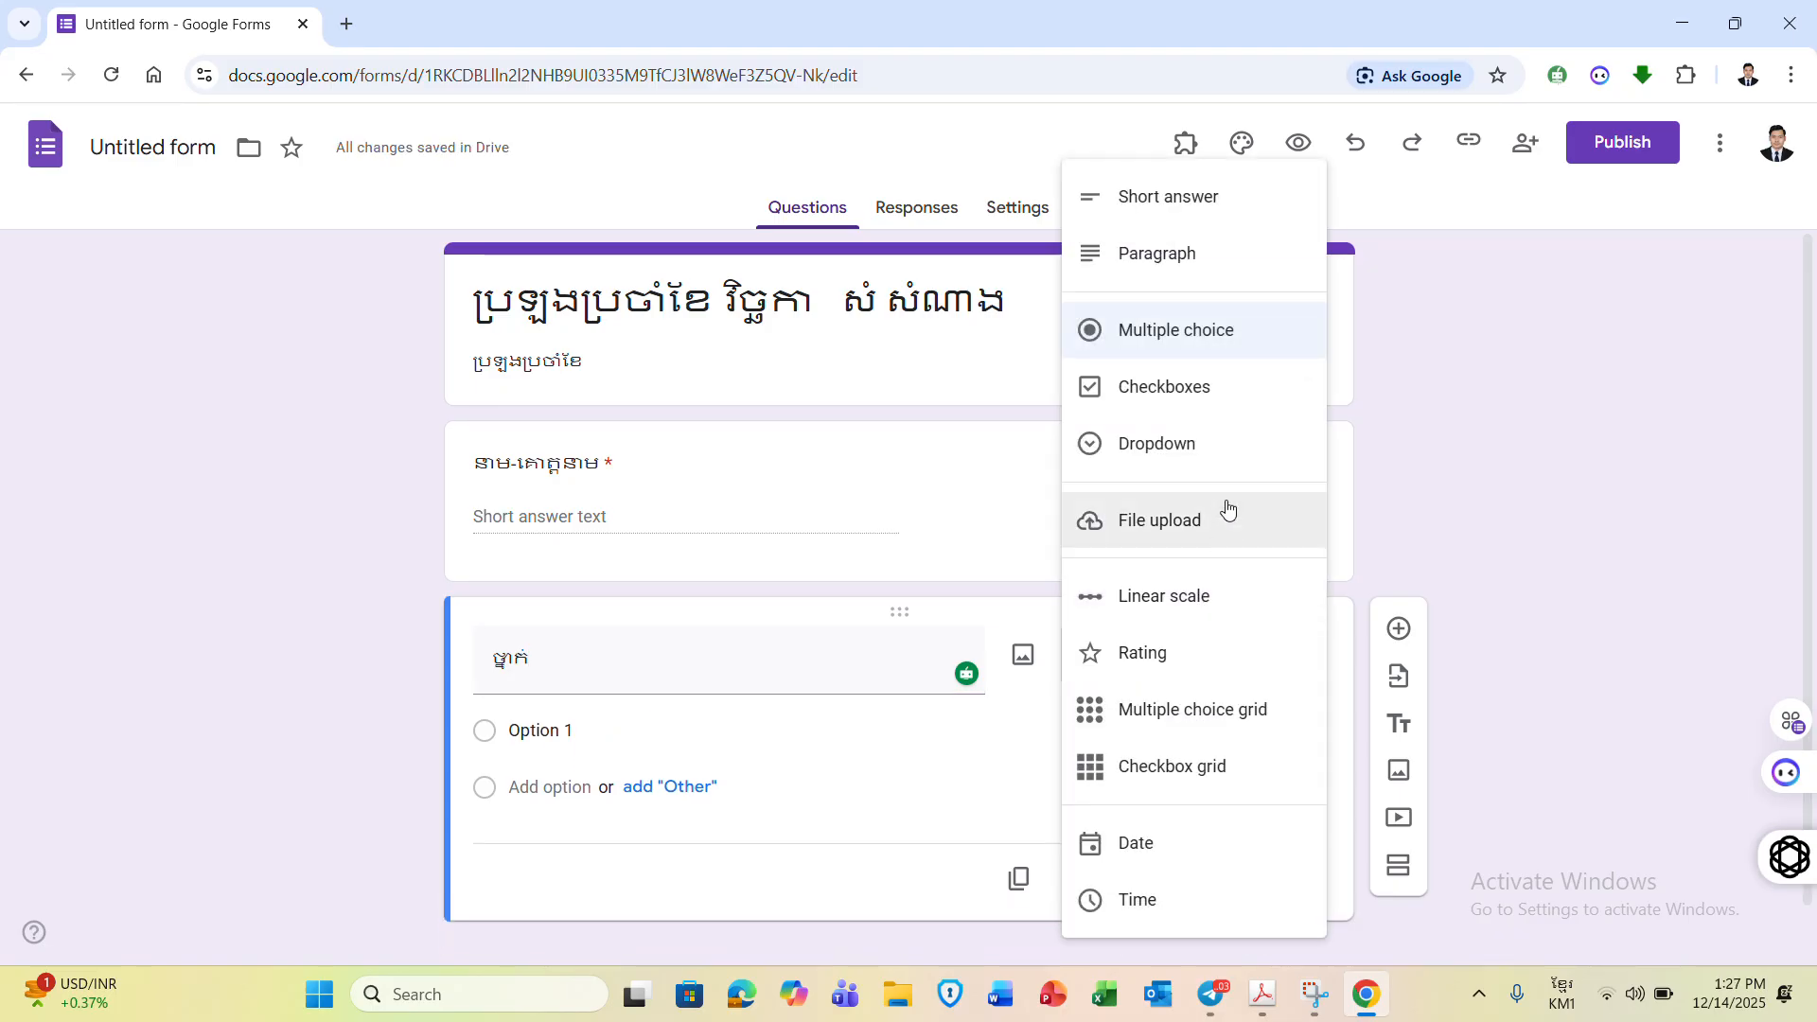
click(1213, 443)
- Give the class dropdown the options ថ្នាក់ទី ៥ and ថ្នាក់ទី ៦
click(570, 731)
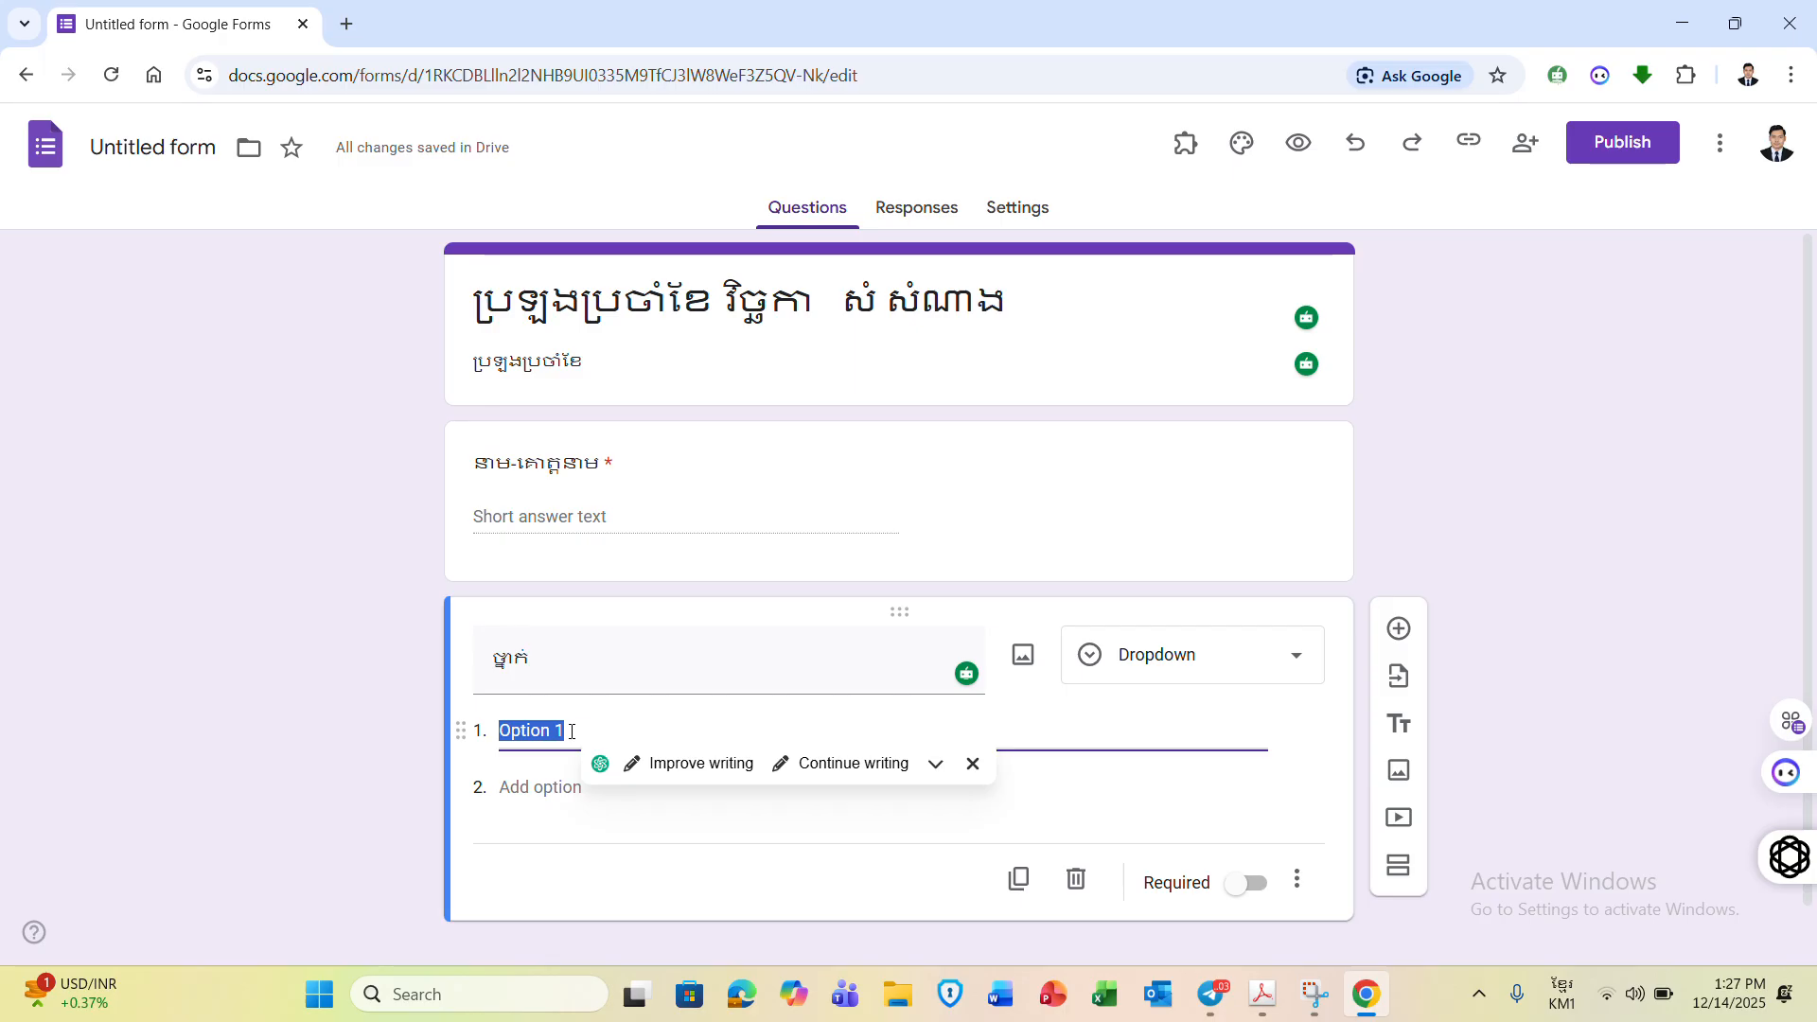
text(ថ្នាក់ទ)
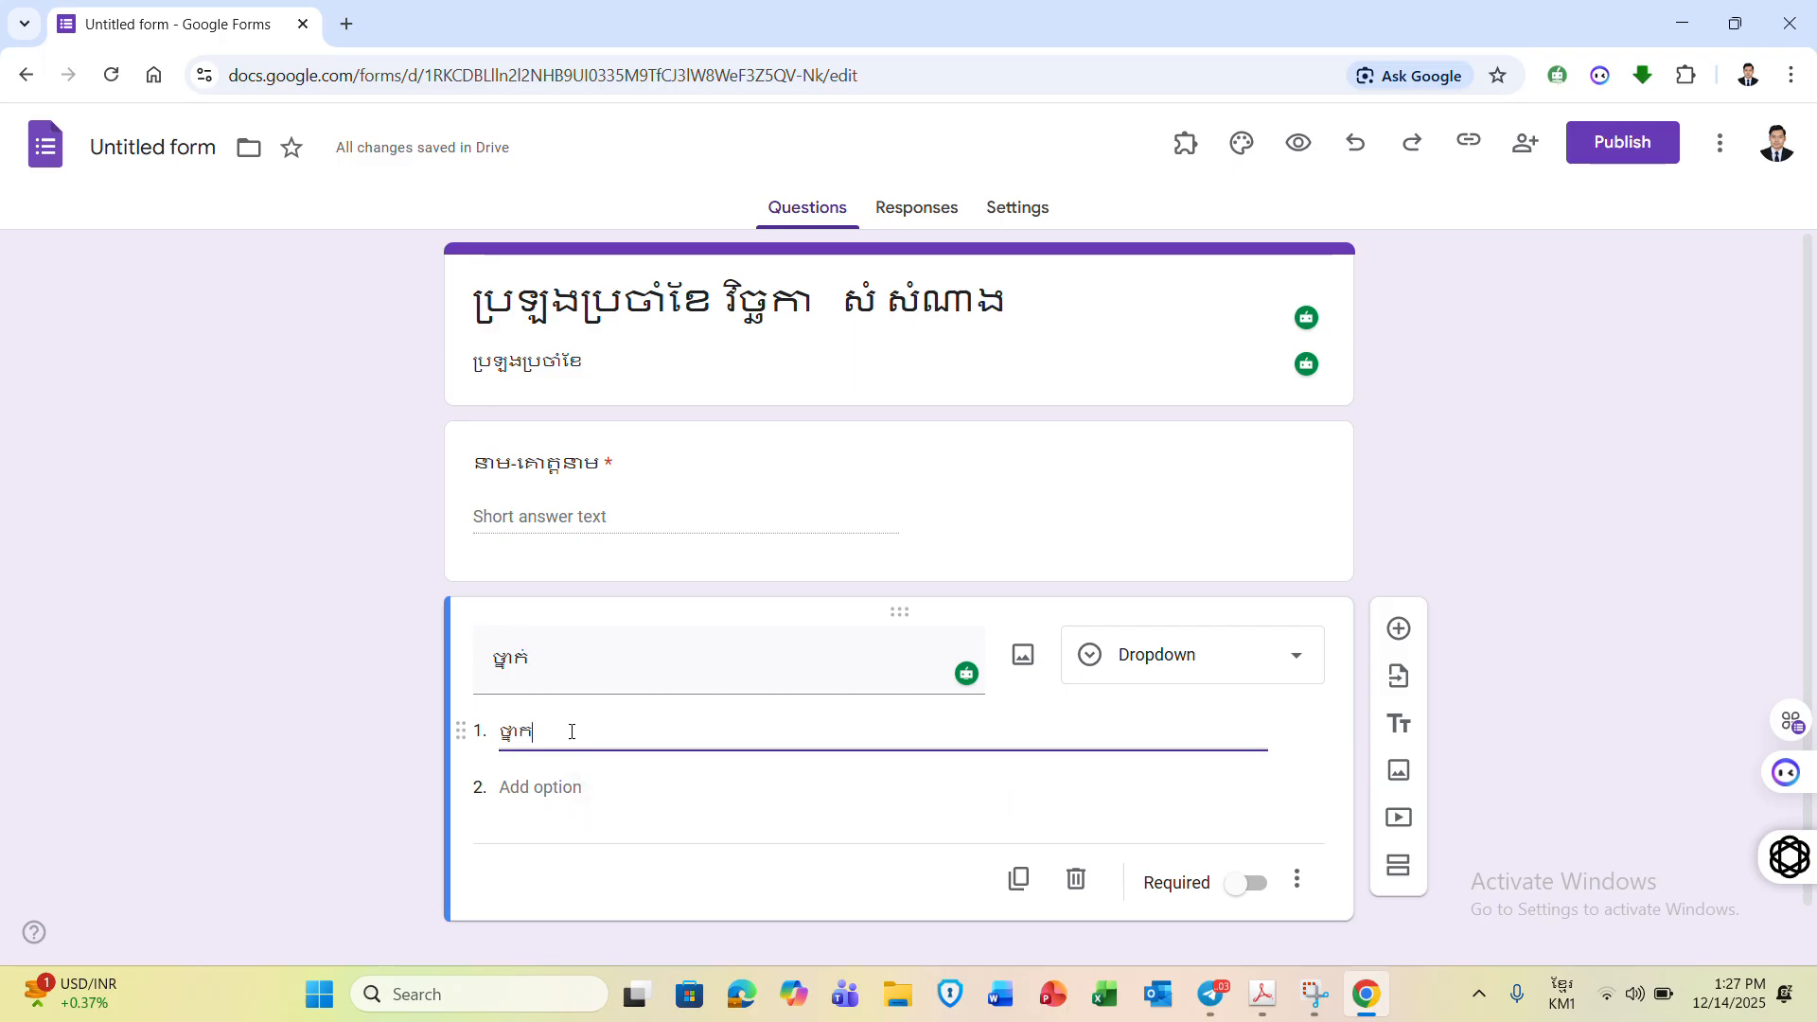
text(ី)
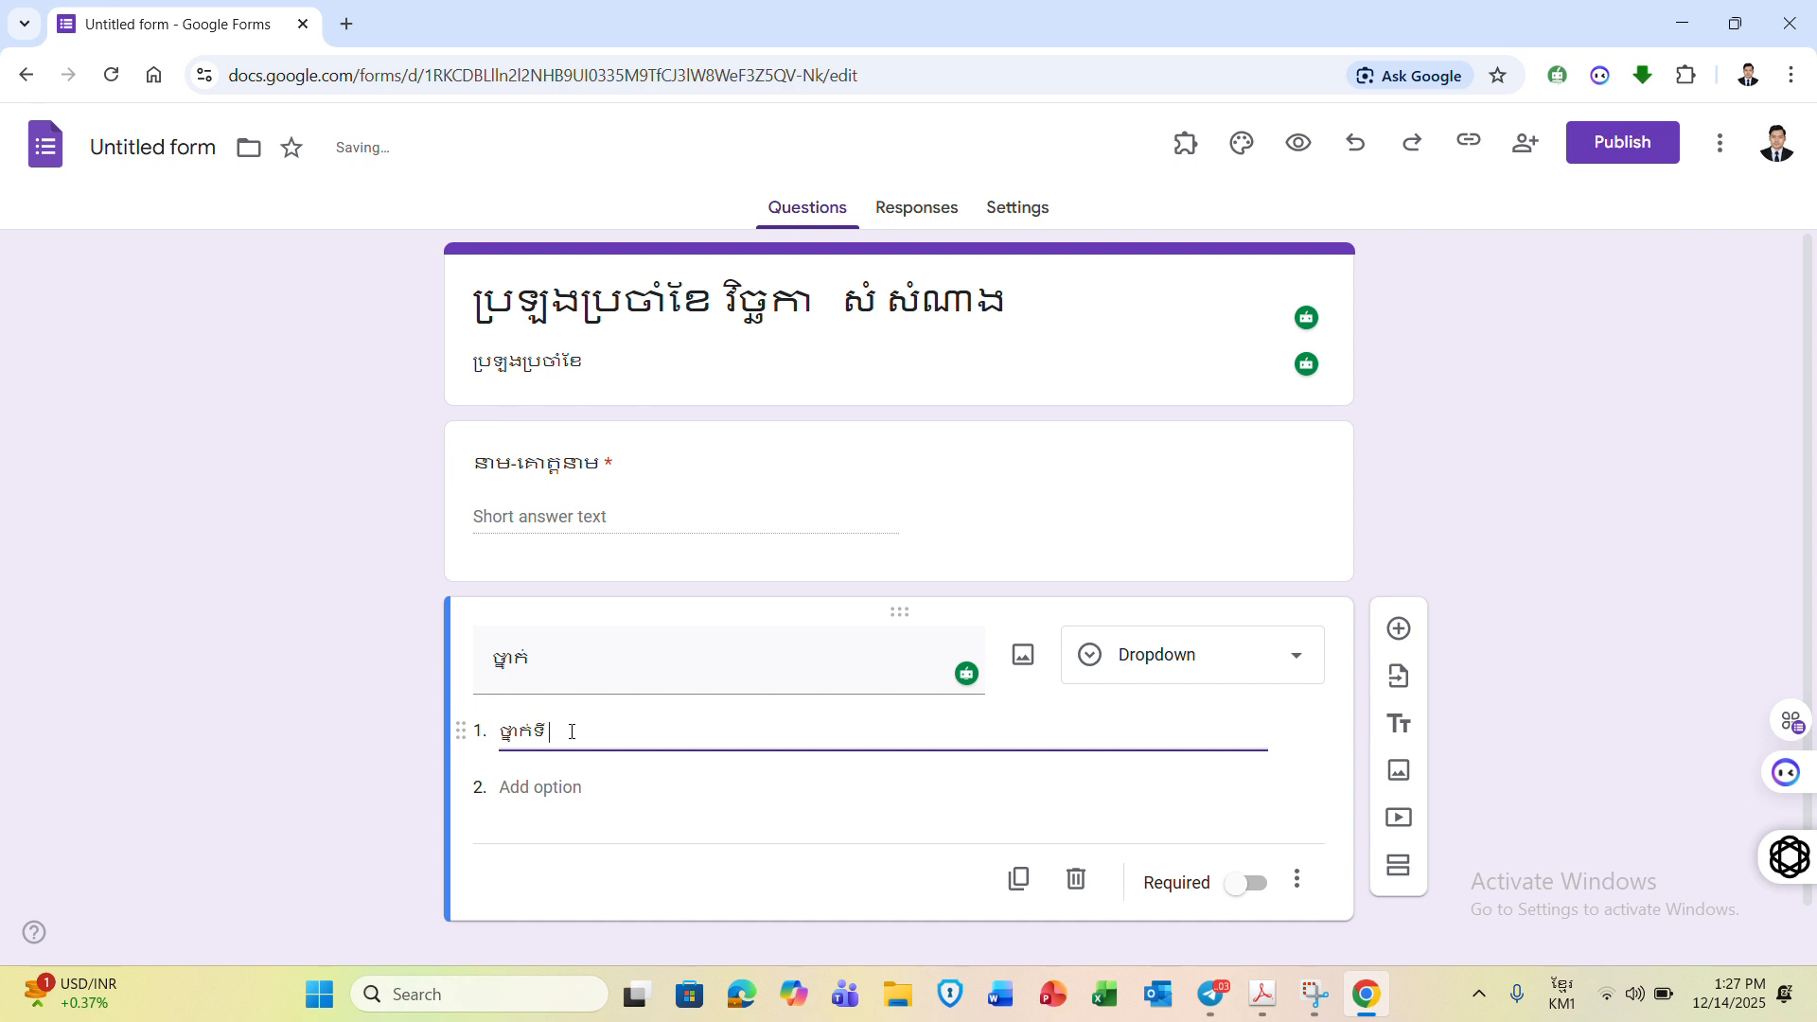
text( ៨)
click(541, 787)
text(ថ្នាក់ទី)
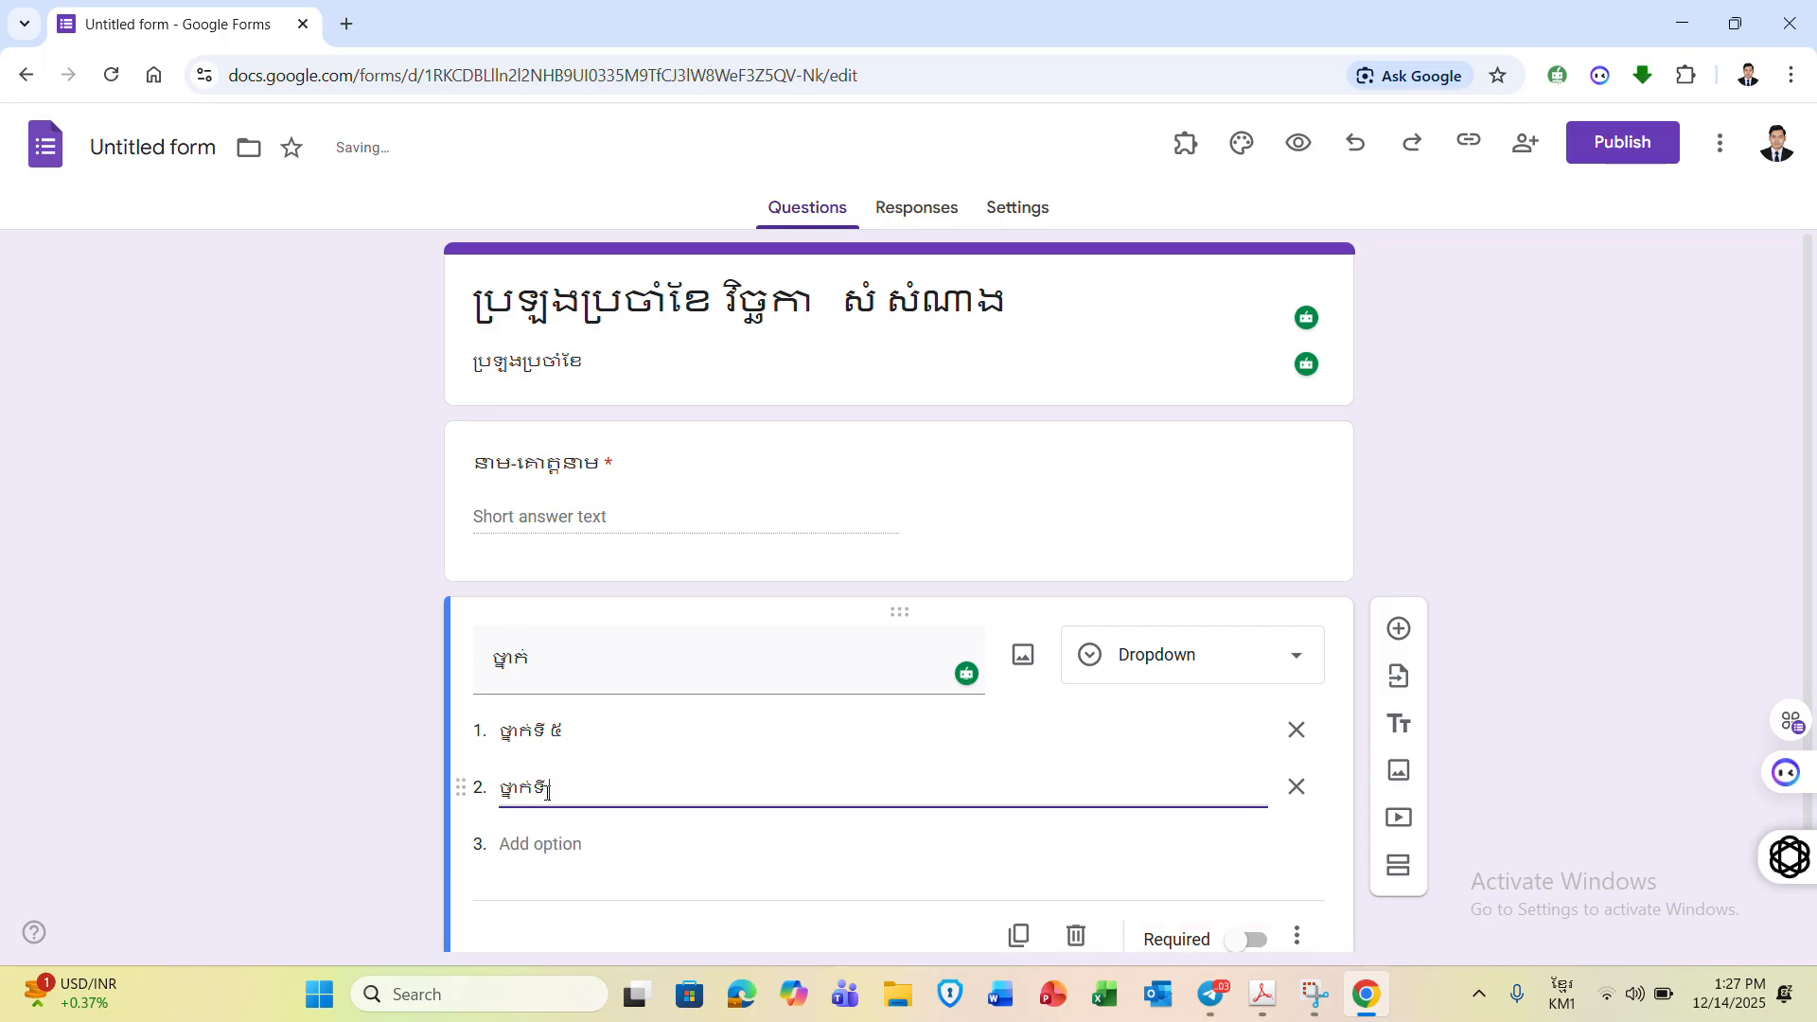
text(១)
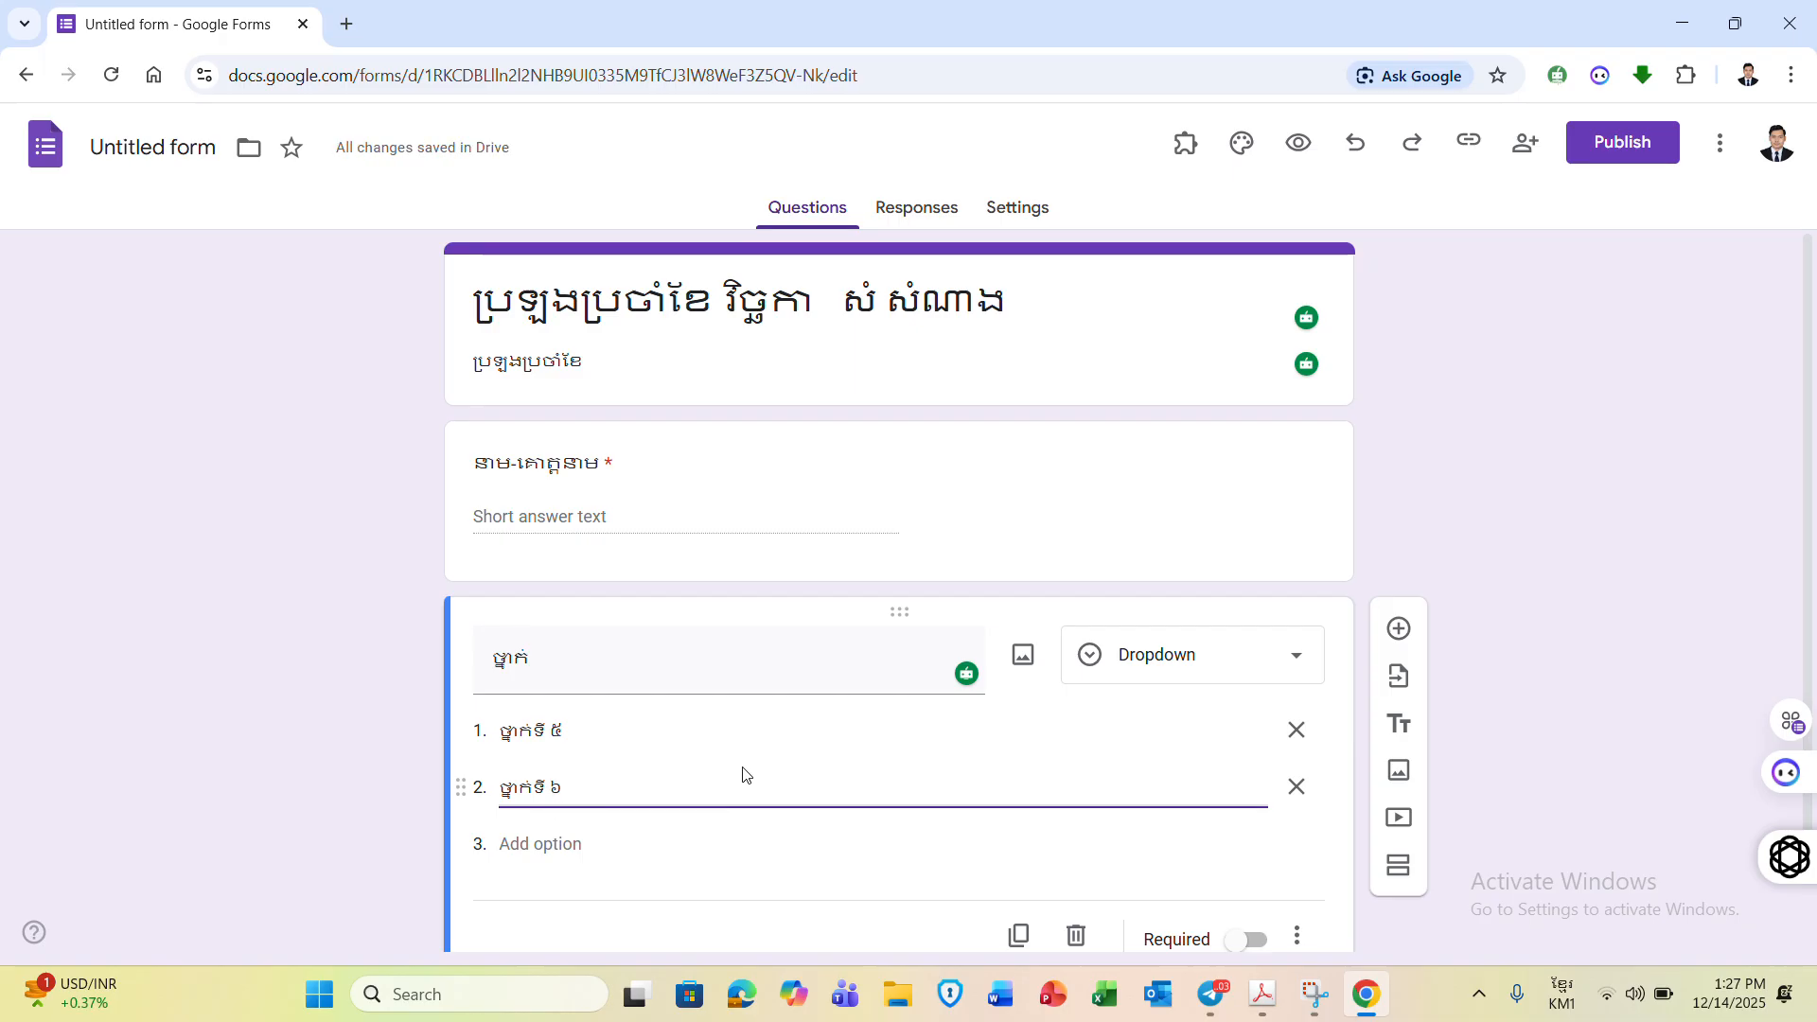
click(1502, 541)
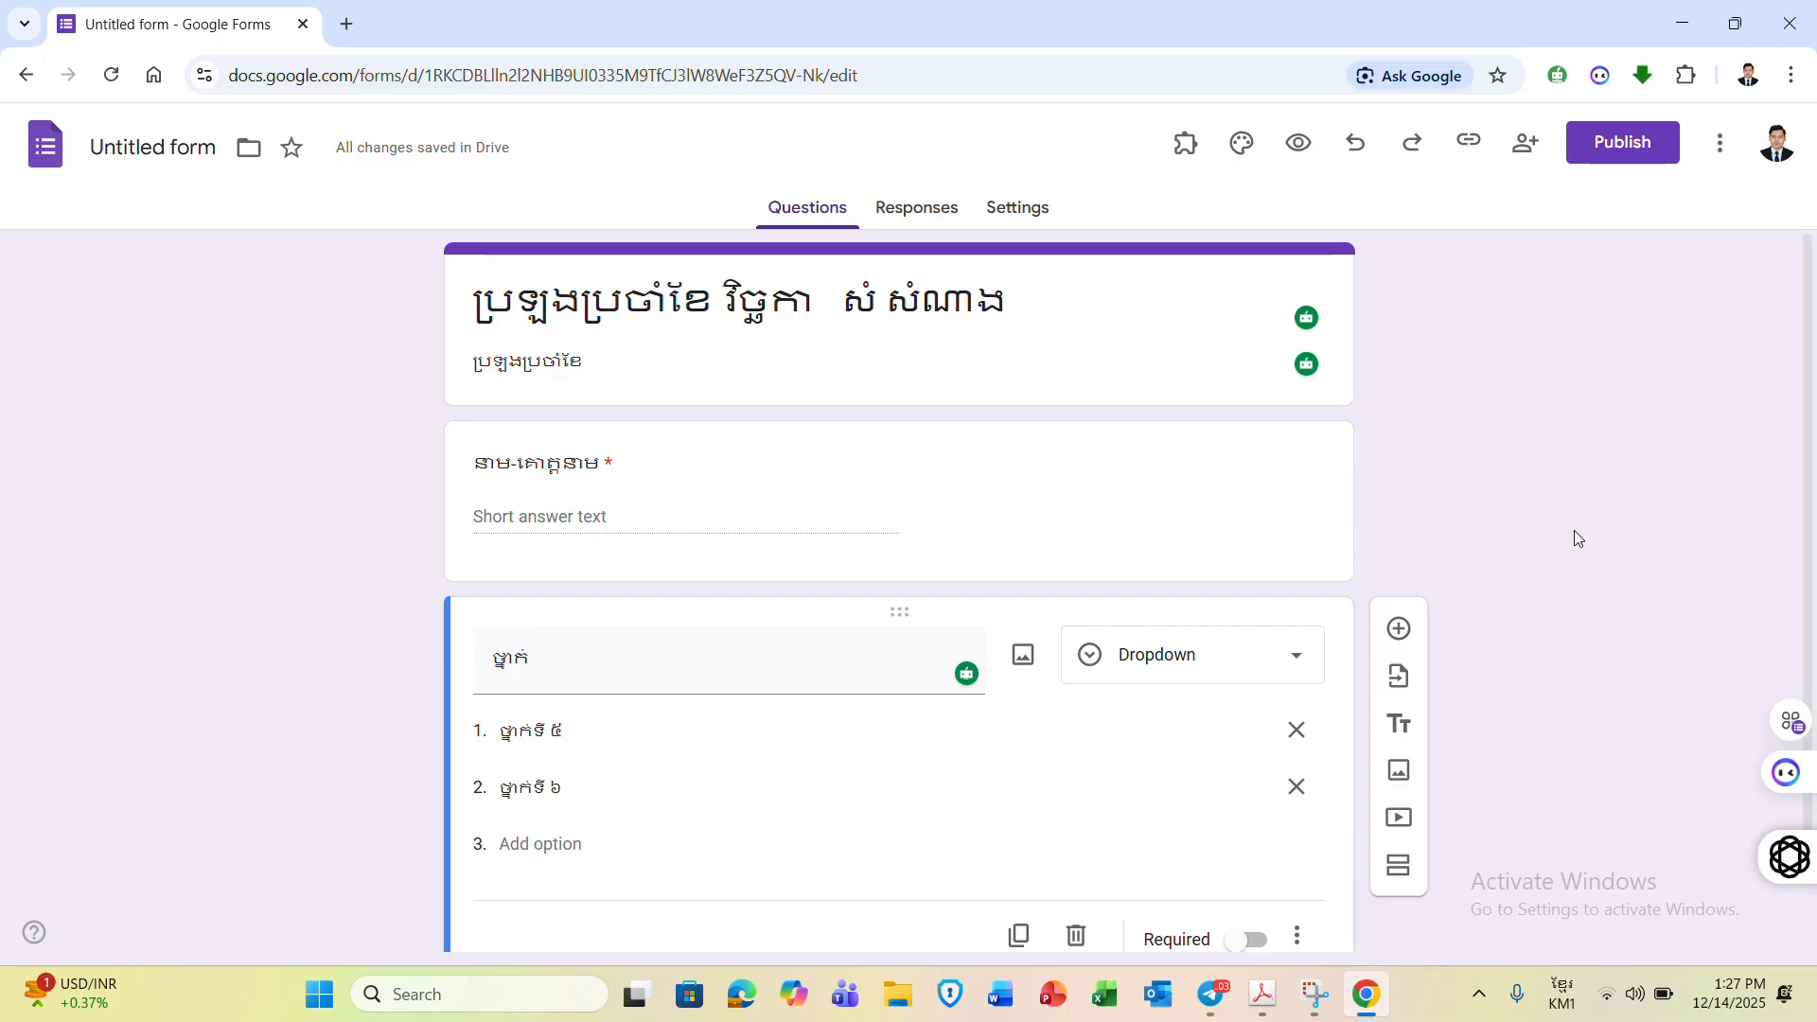
scroll(1810, 470, down, 1)
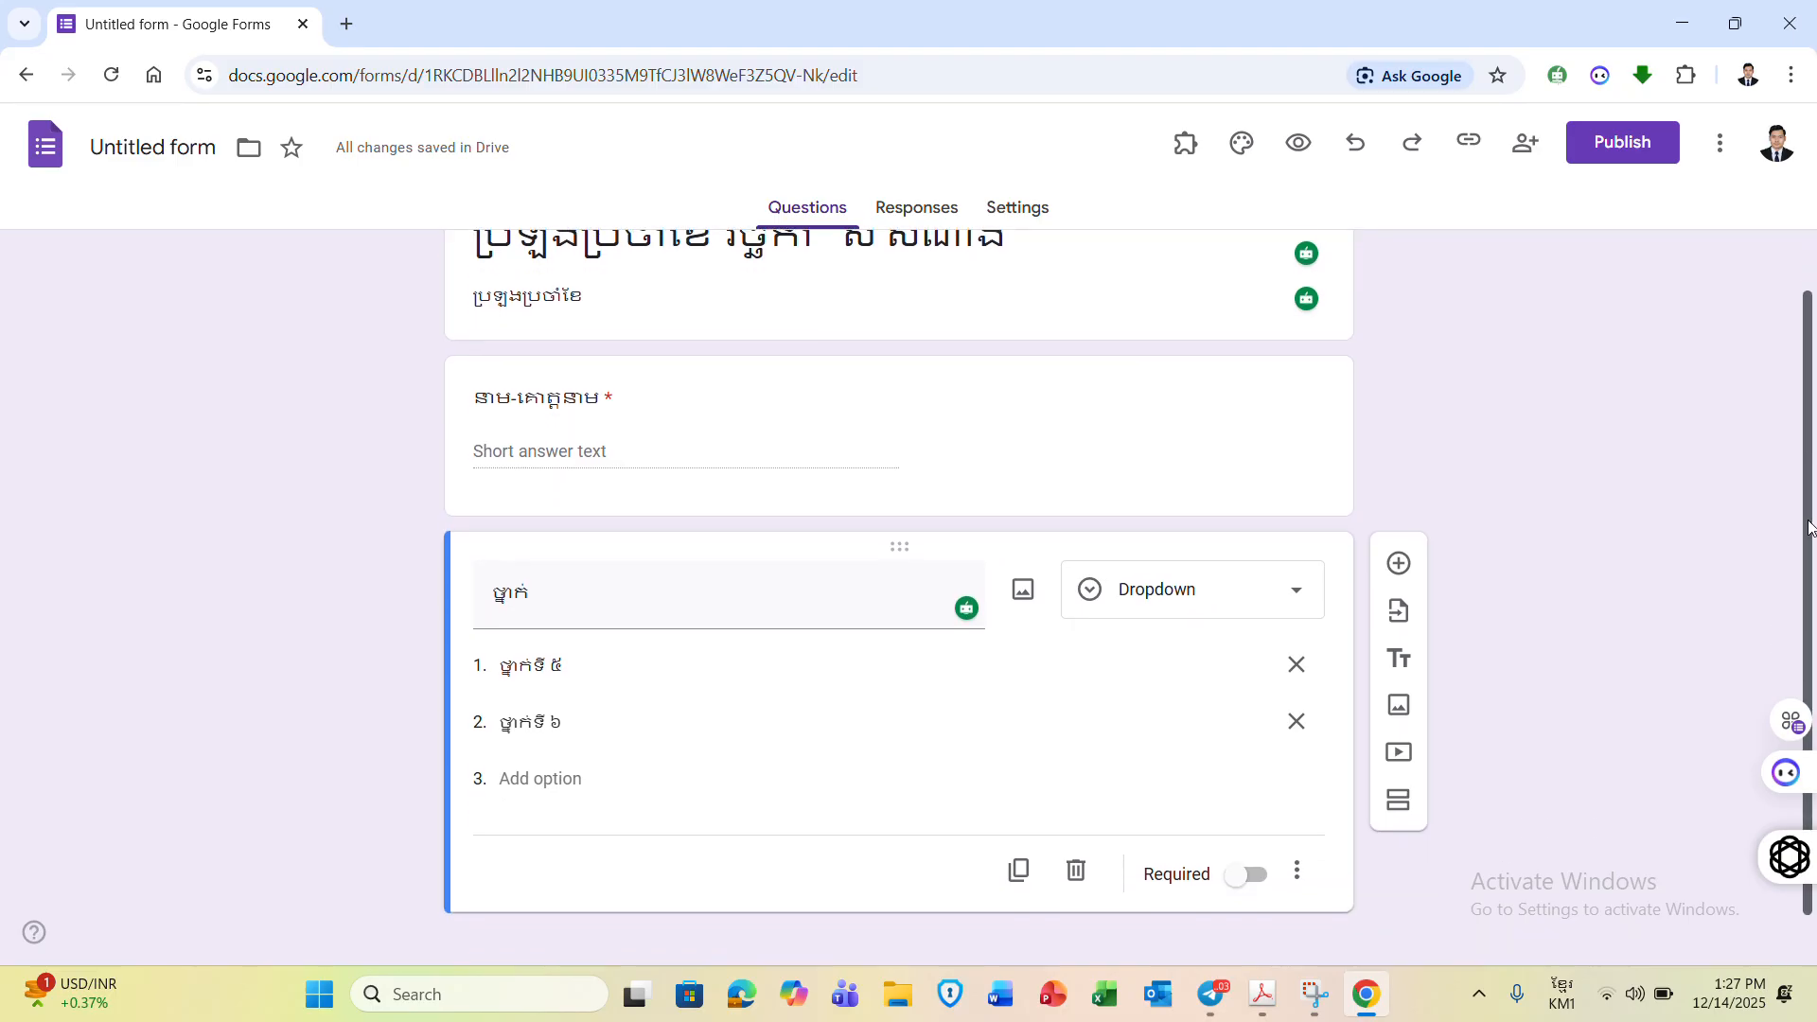
- Preview the form in a new tab and inspect the ថ្នាក់ dropdown's two grade choices
click(1301, 144)
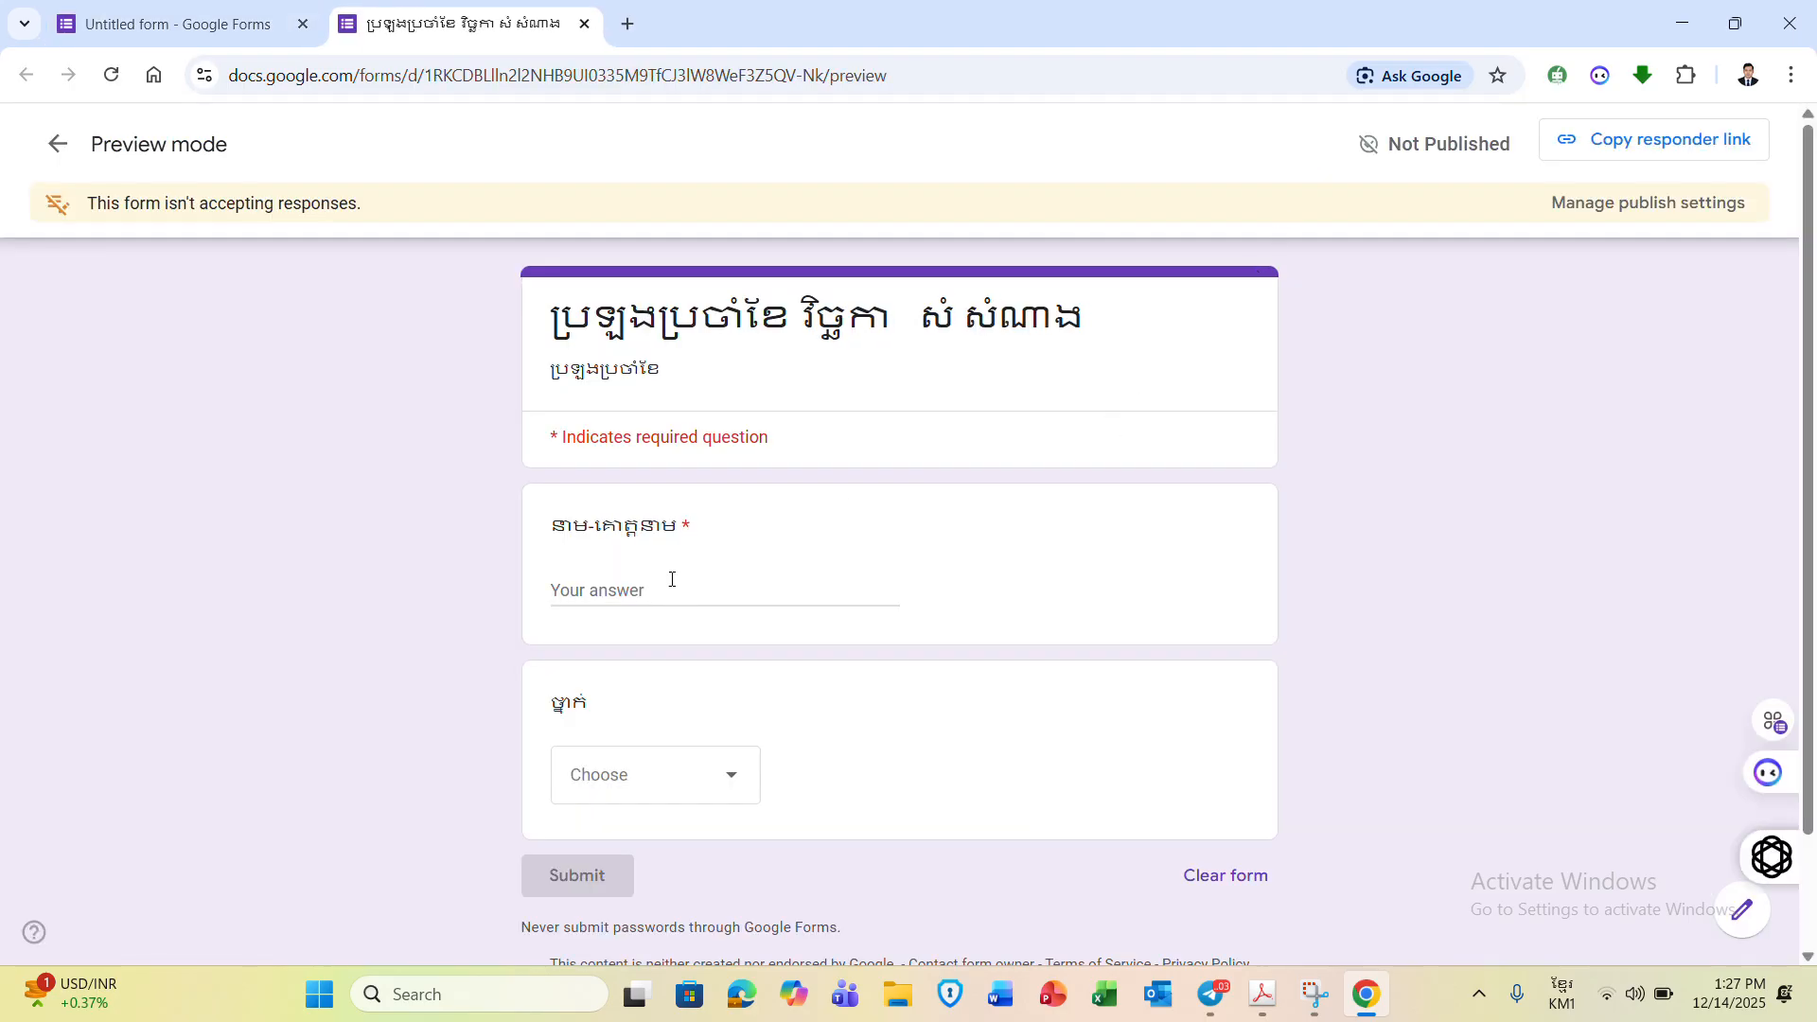
click(625, 590)
click(737, 782)
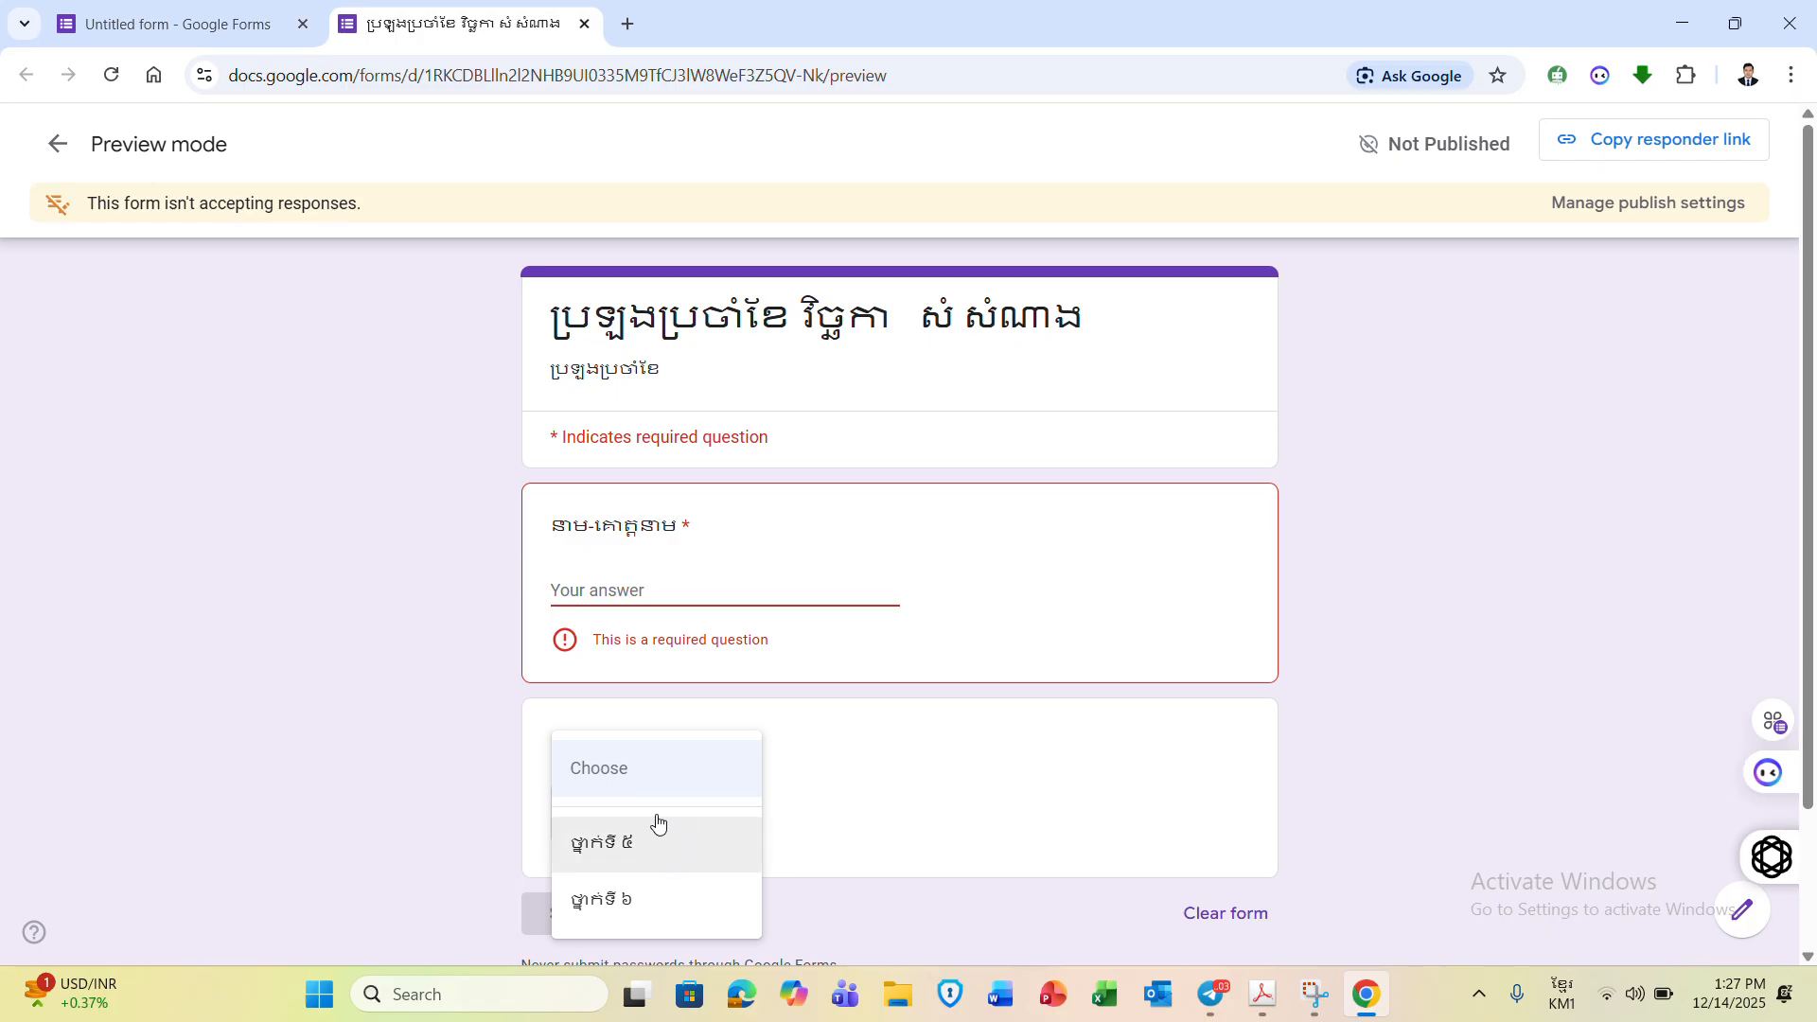
click(439, 630)
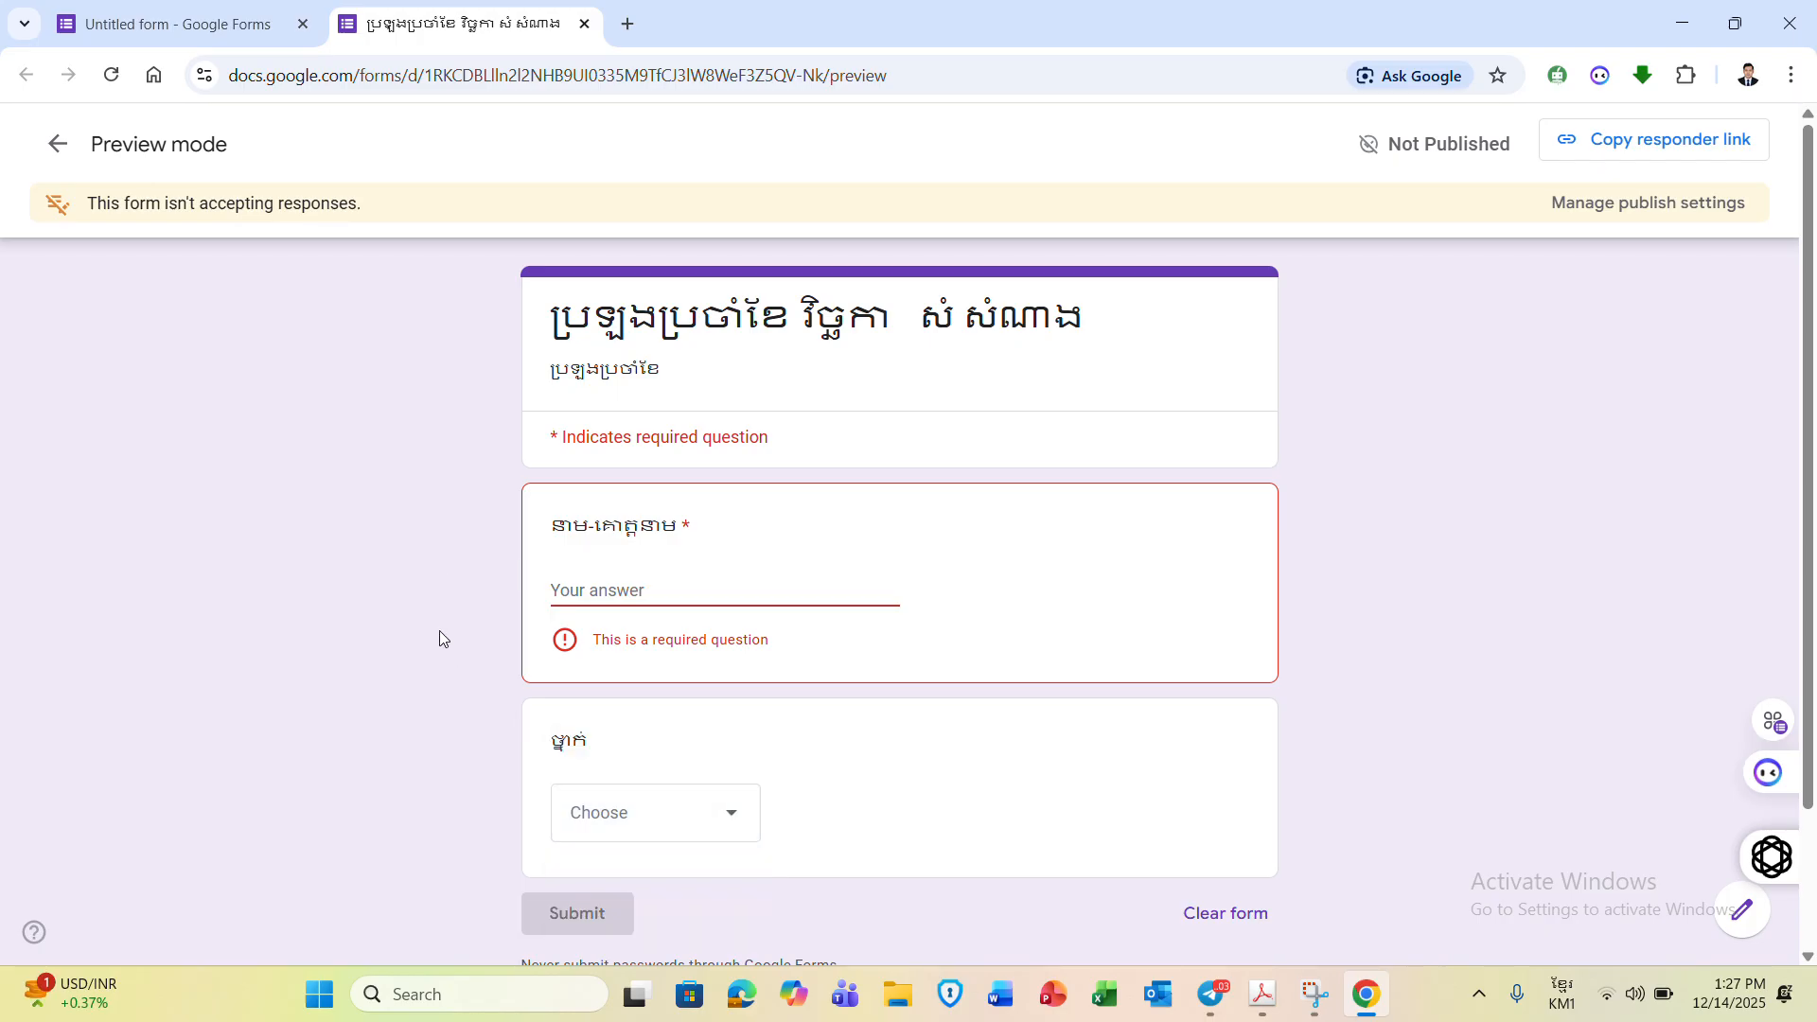
- Make the class question required and add a Dropdown question titled ភេទ
click(248, 28)
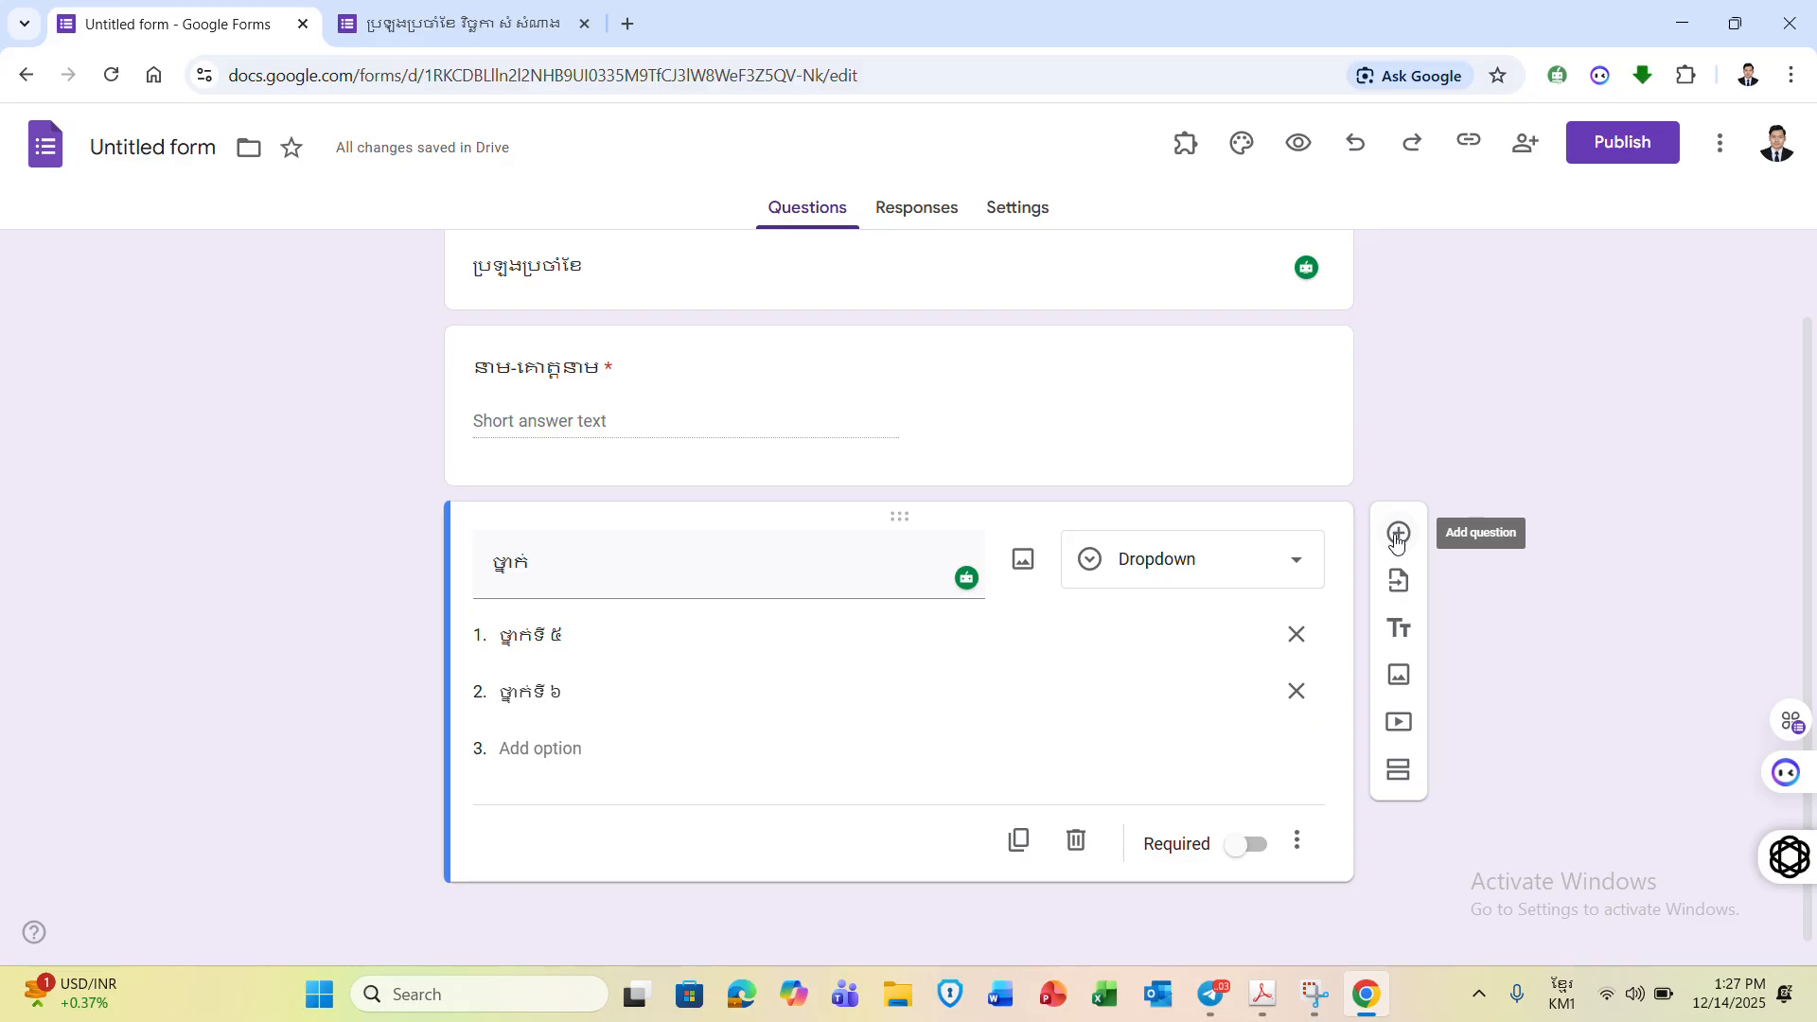
click(1259, 852)
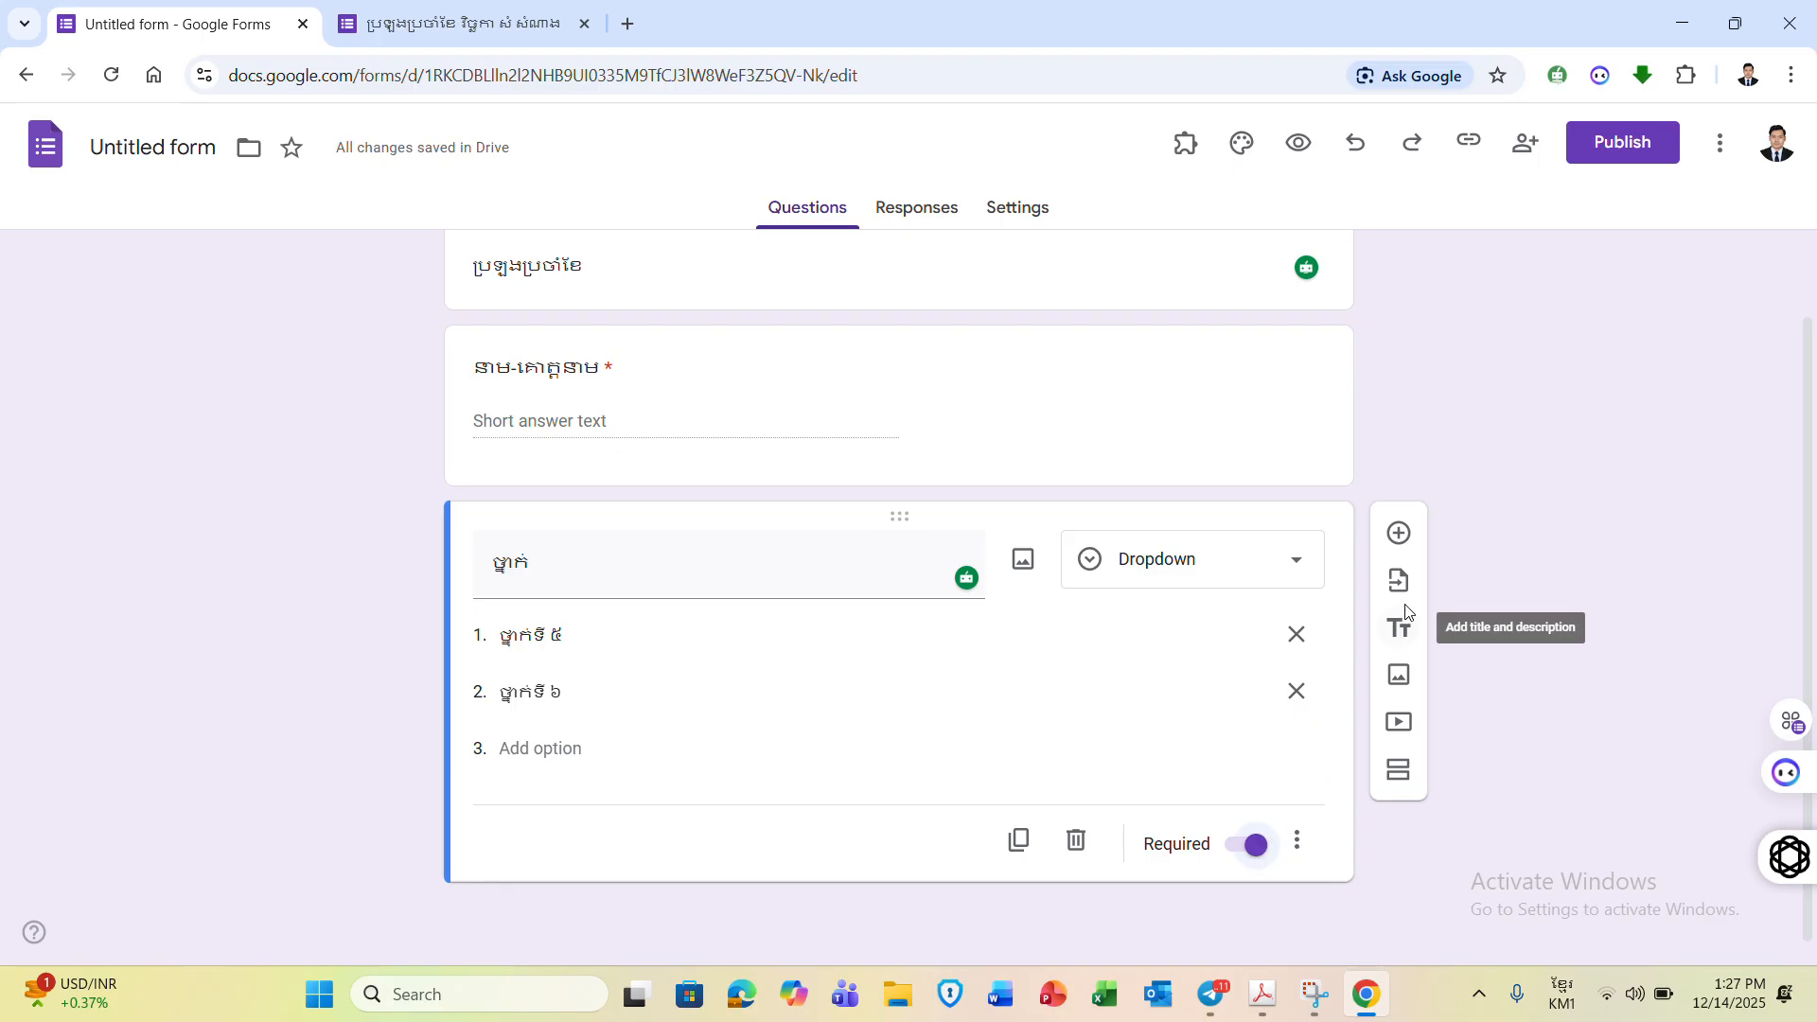
click(1398, 536)
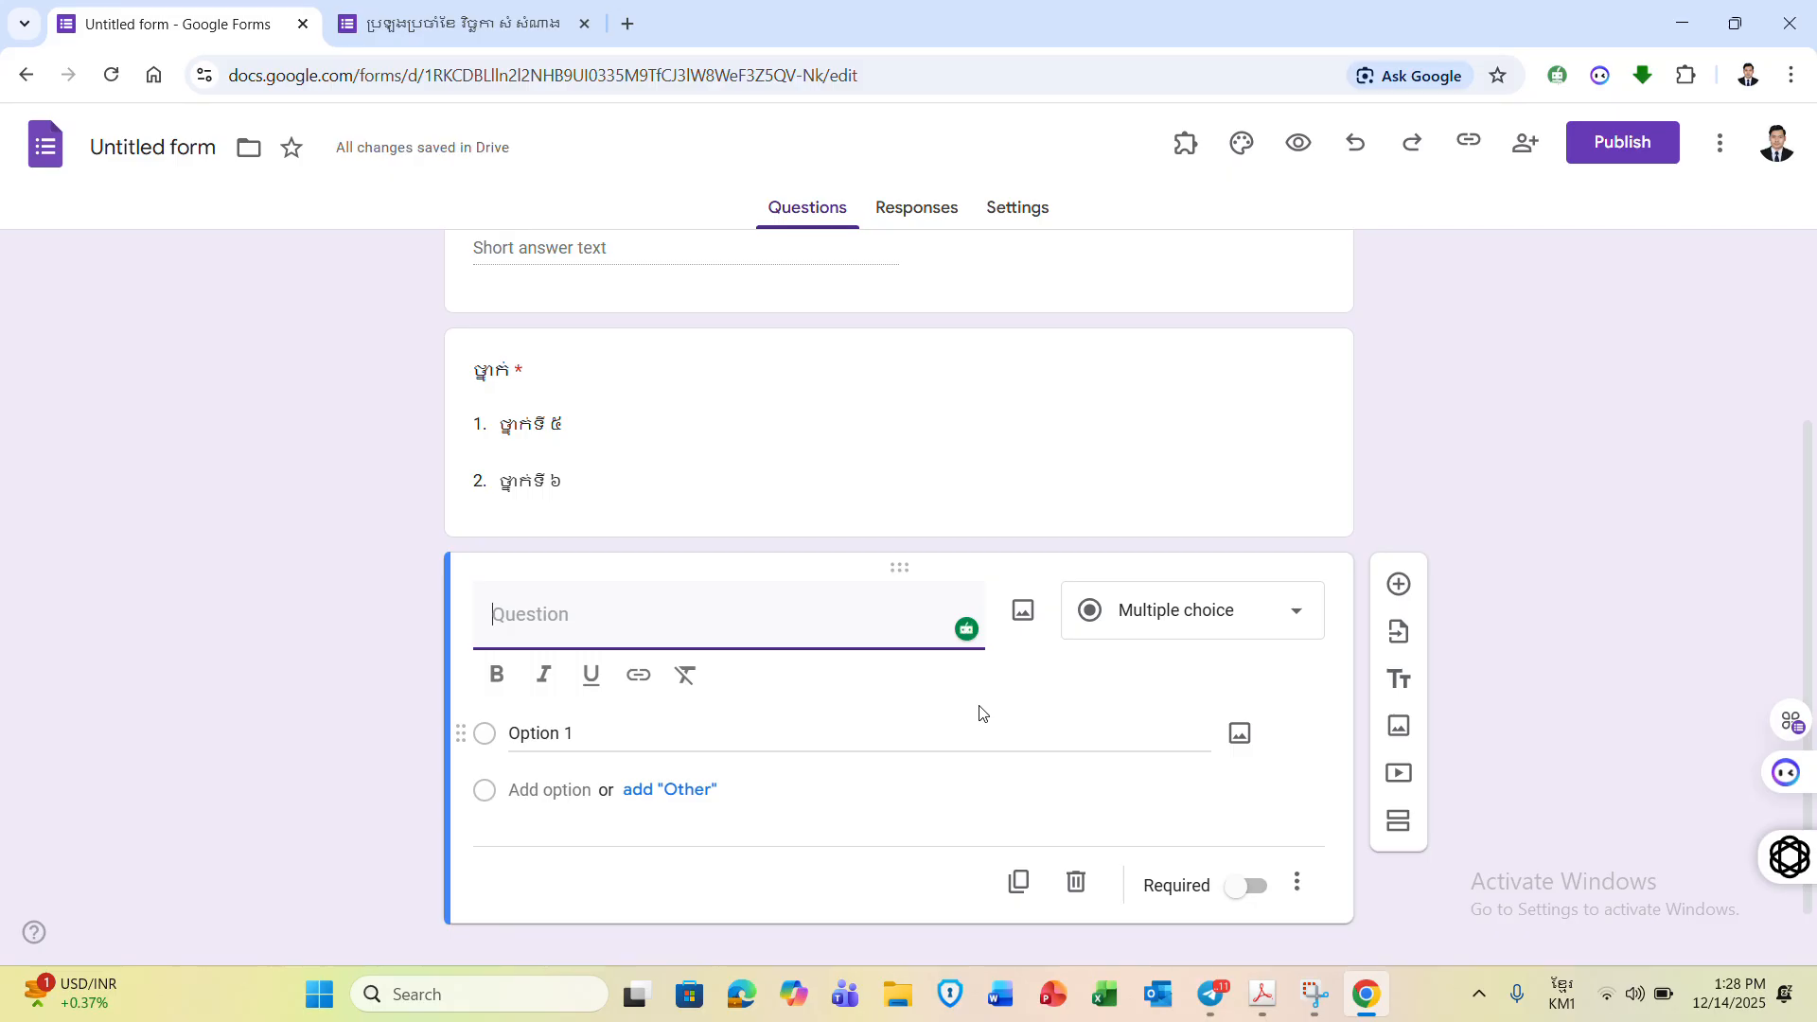
text(ភេទ)
click(1156, 616)
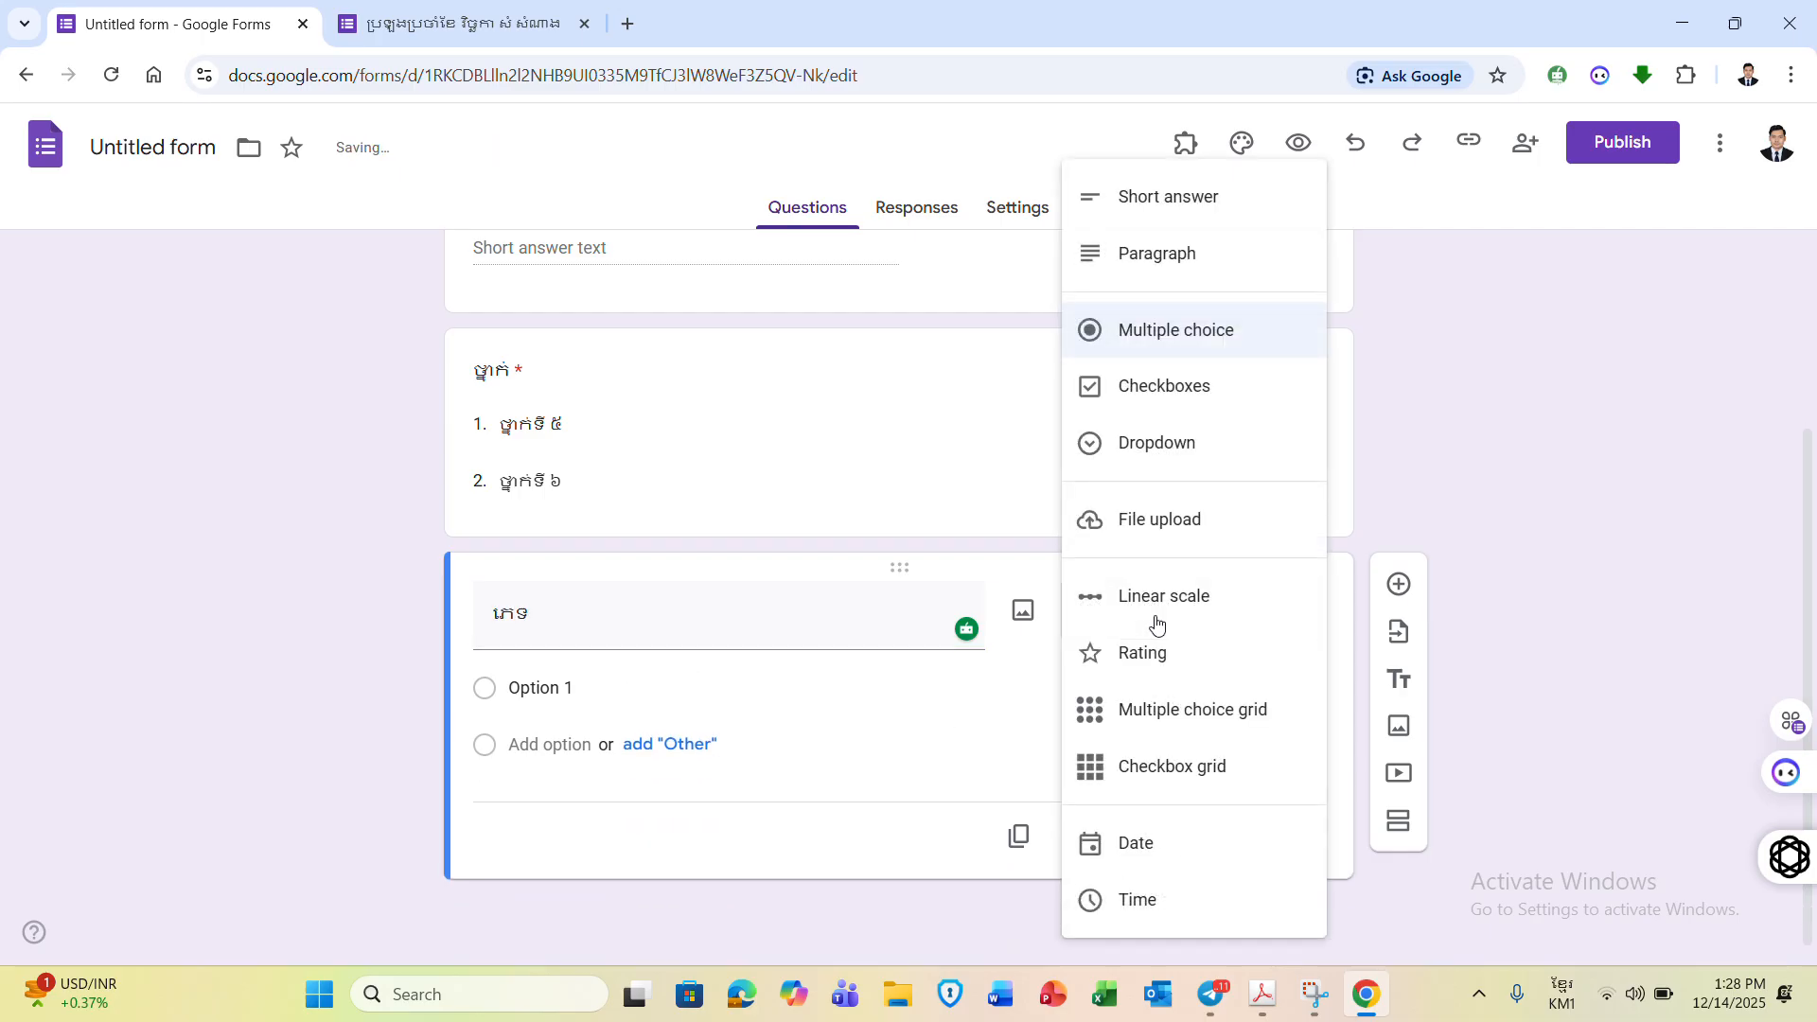
click(1226, 457)
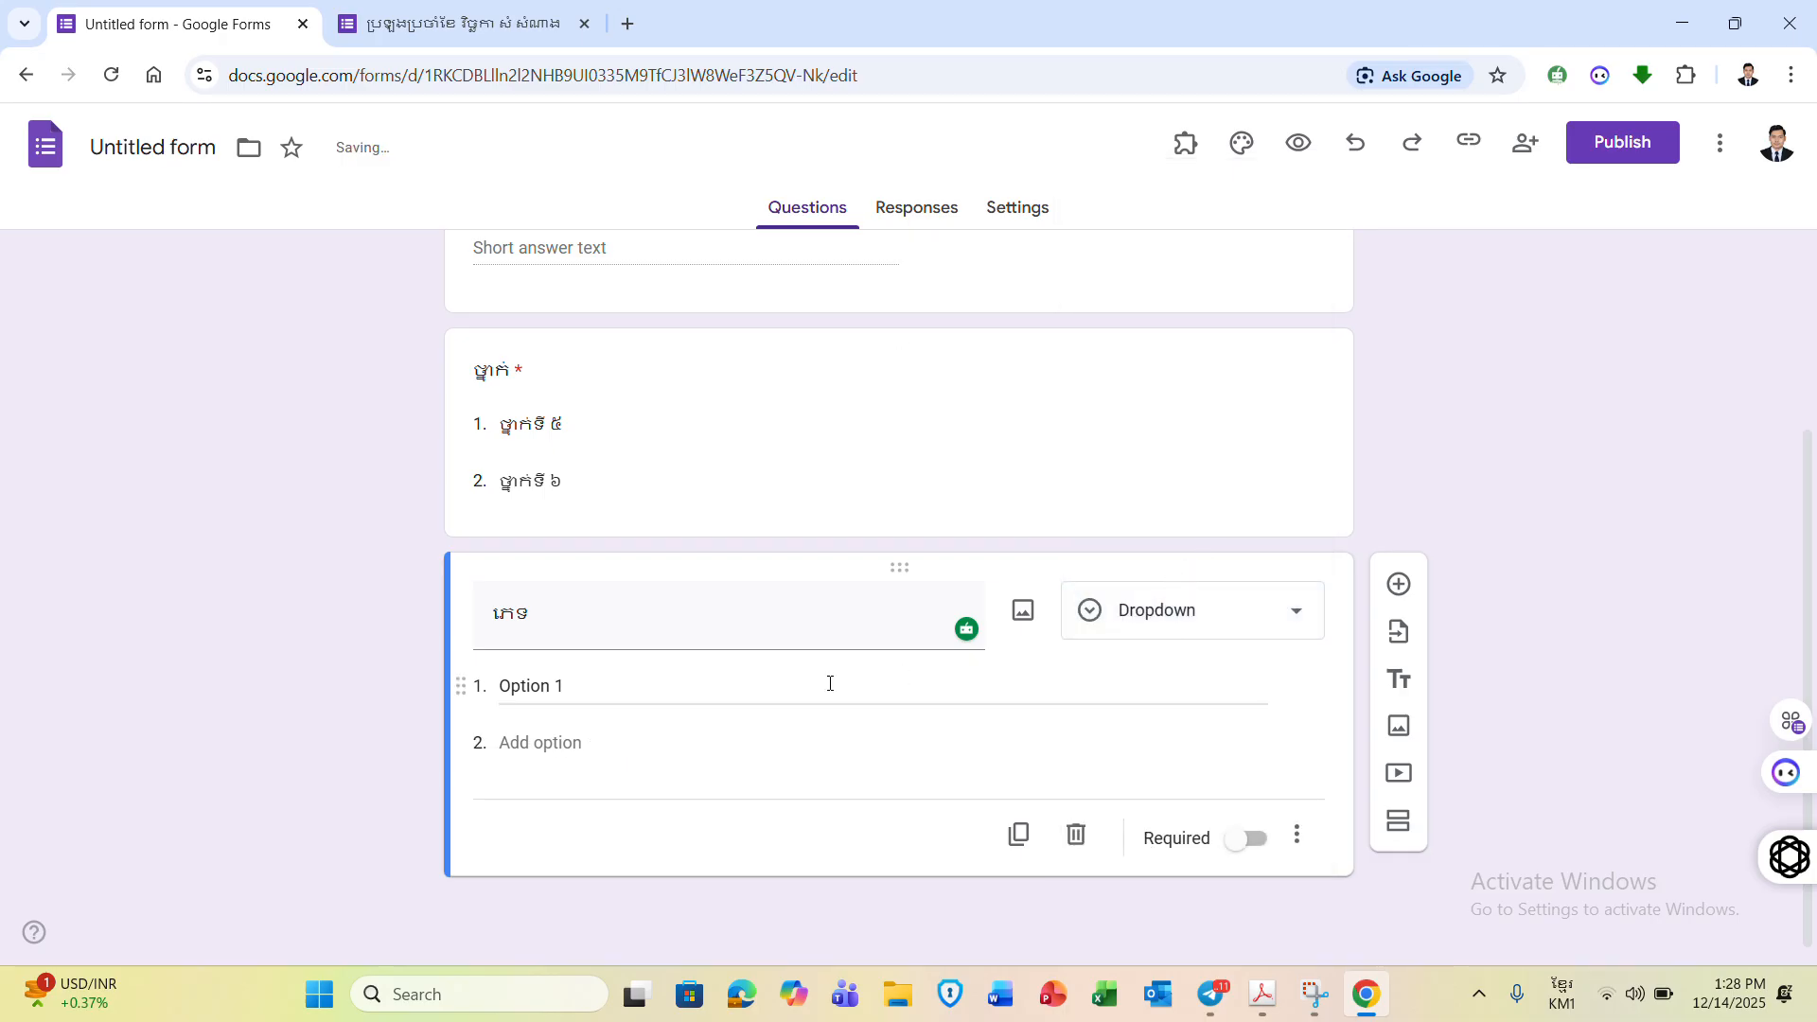
- Give the gender question the options ប្រុស and ស្រី and make it required
click(603, 684)
text(ប្រុស)
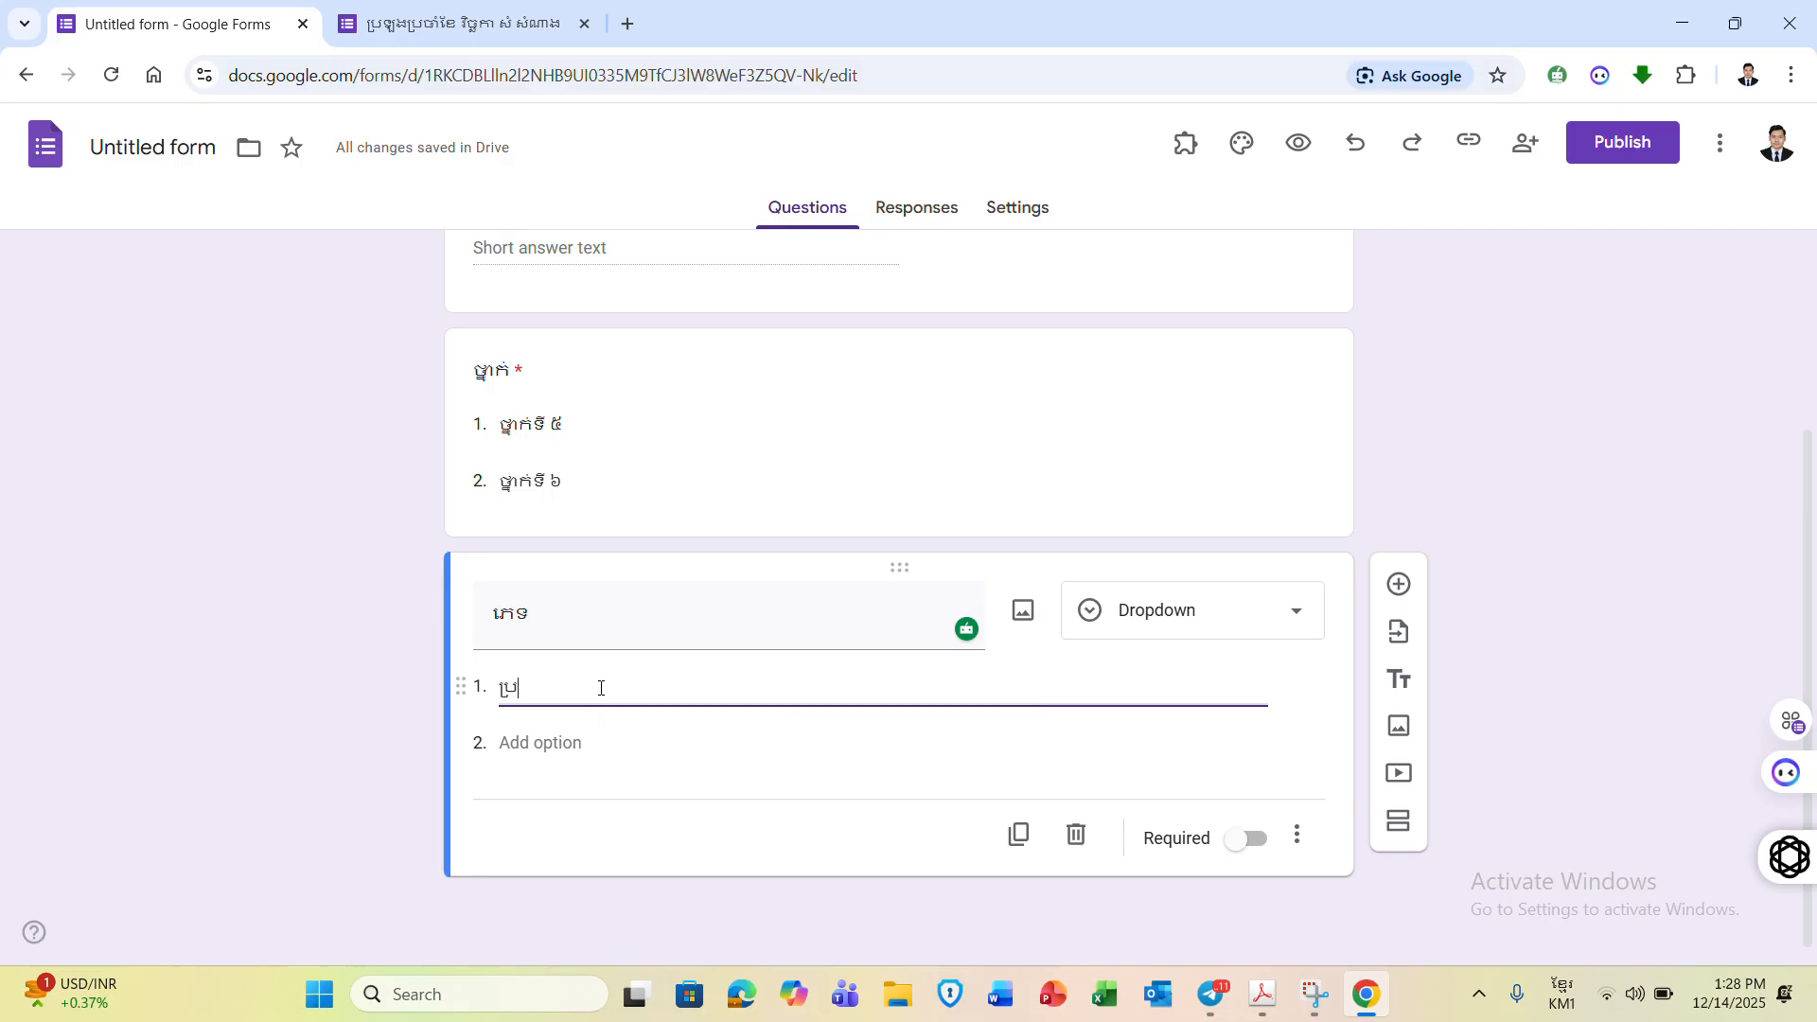
click(553, 743)
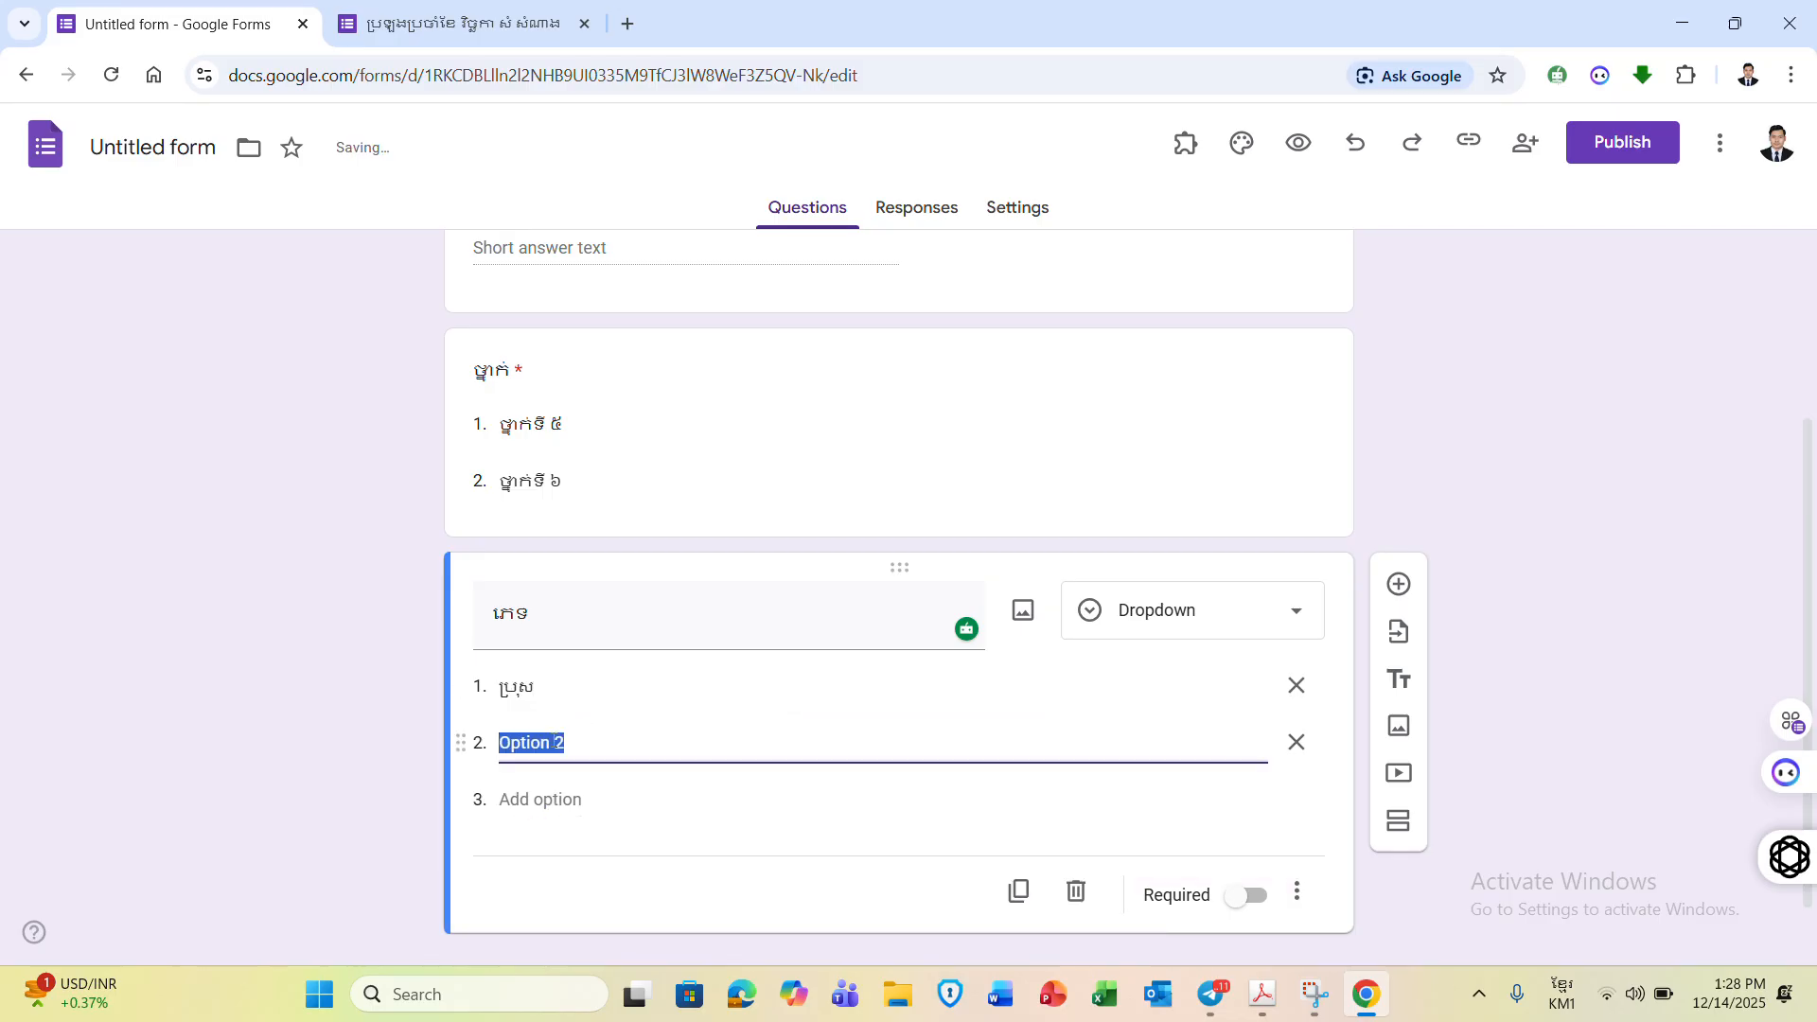
text(សប្រ)
key(BackSpace)
key(BackSpace)
key(BackSpace)
text(្រី)
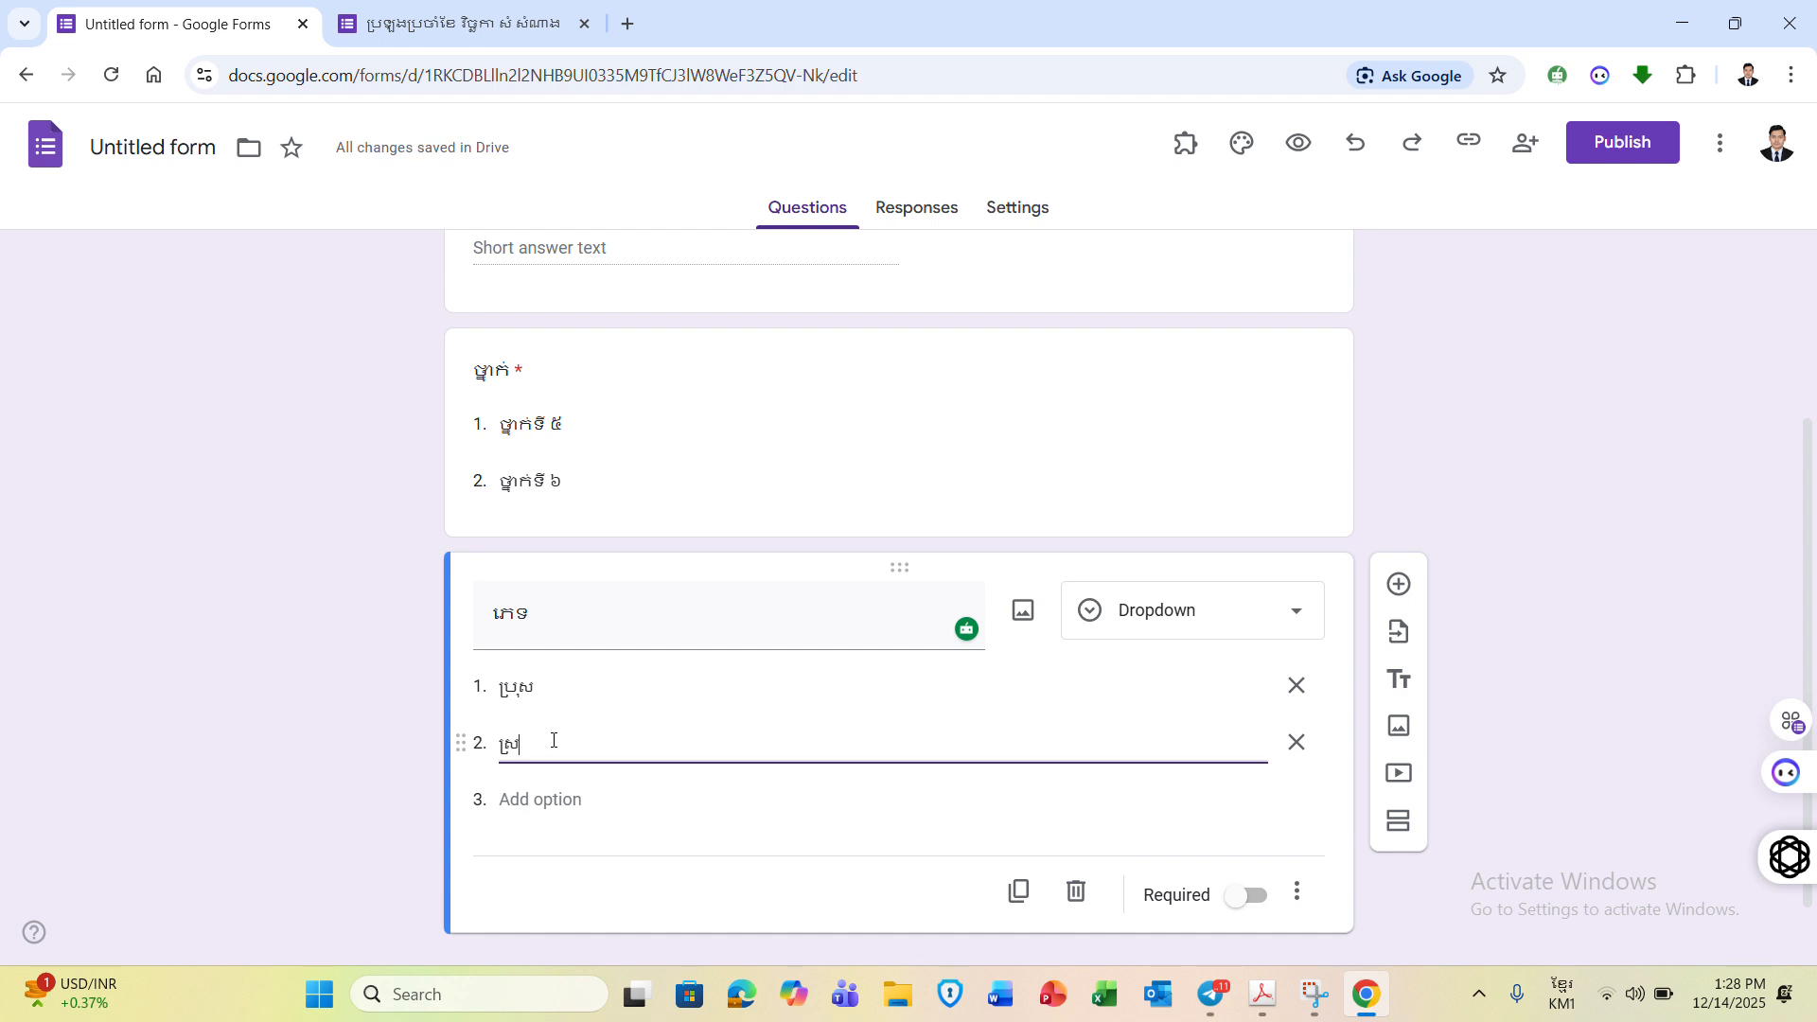
click(1255, 896)
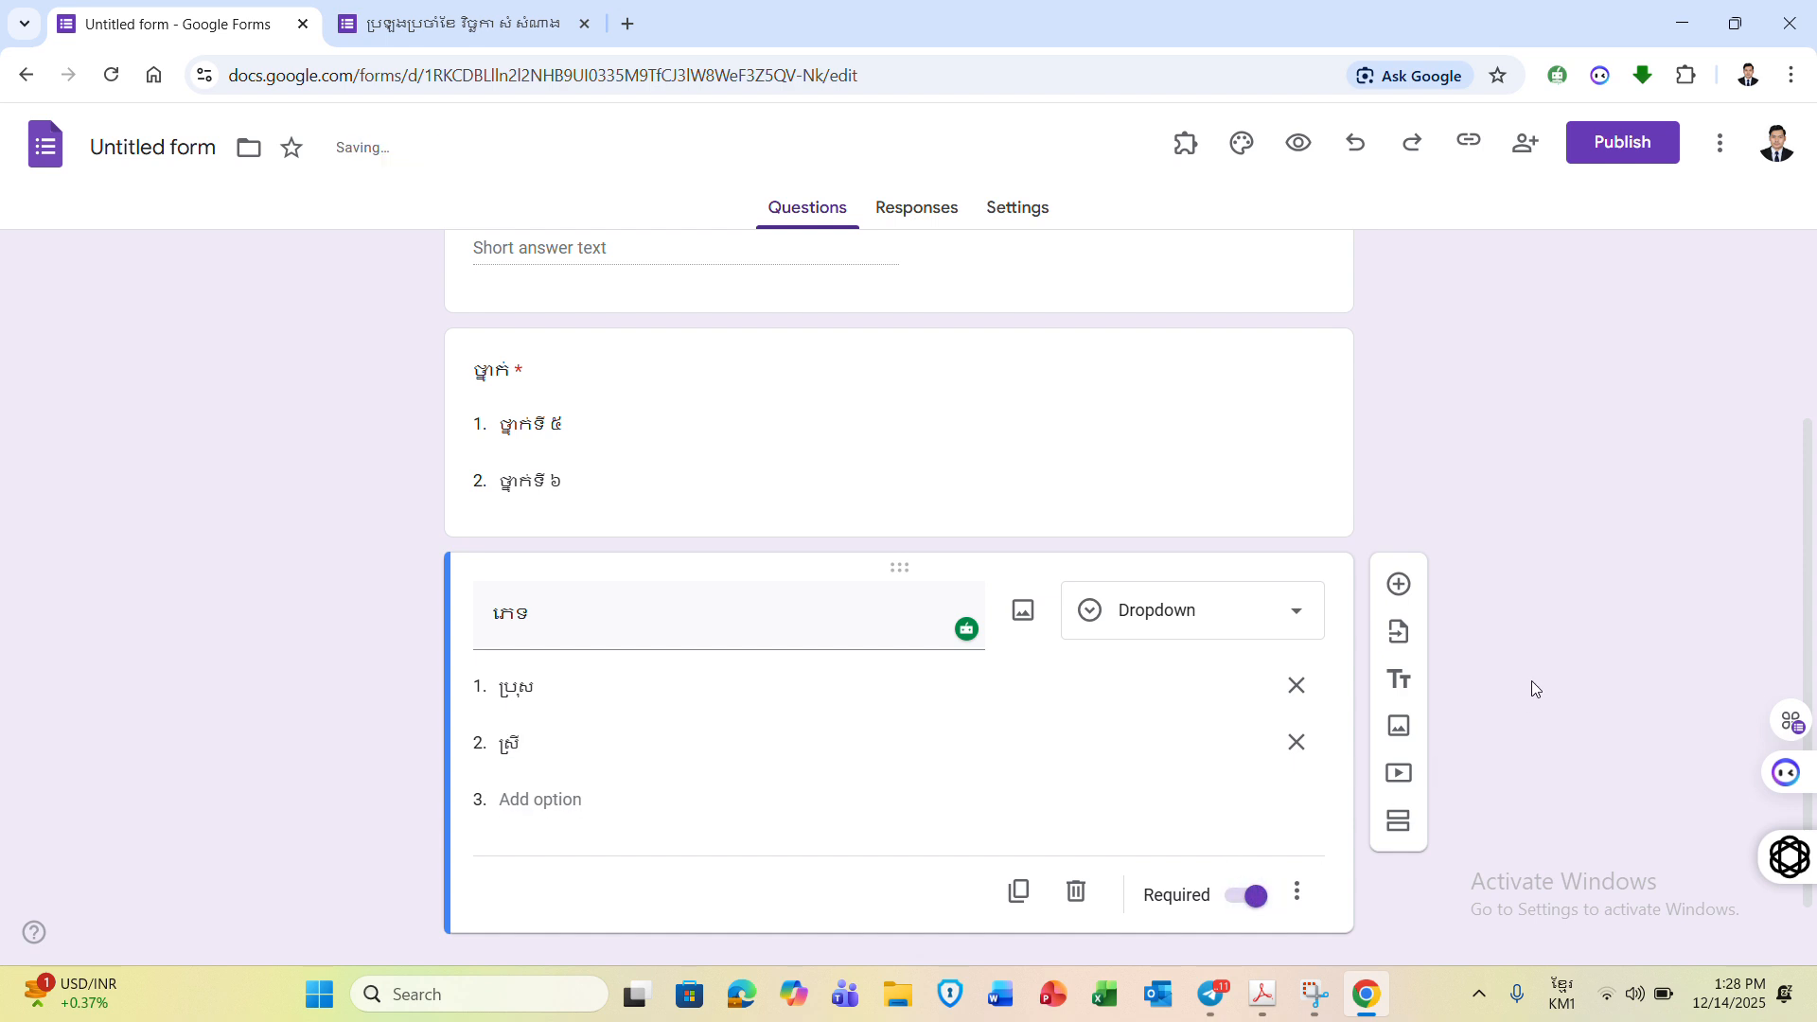
click(498, 36)
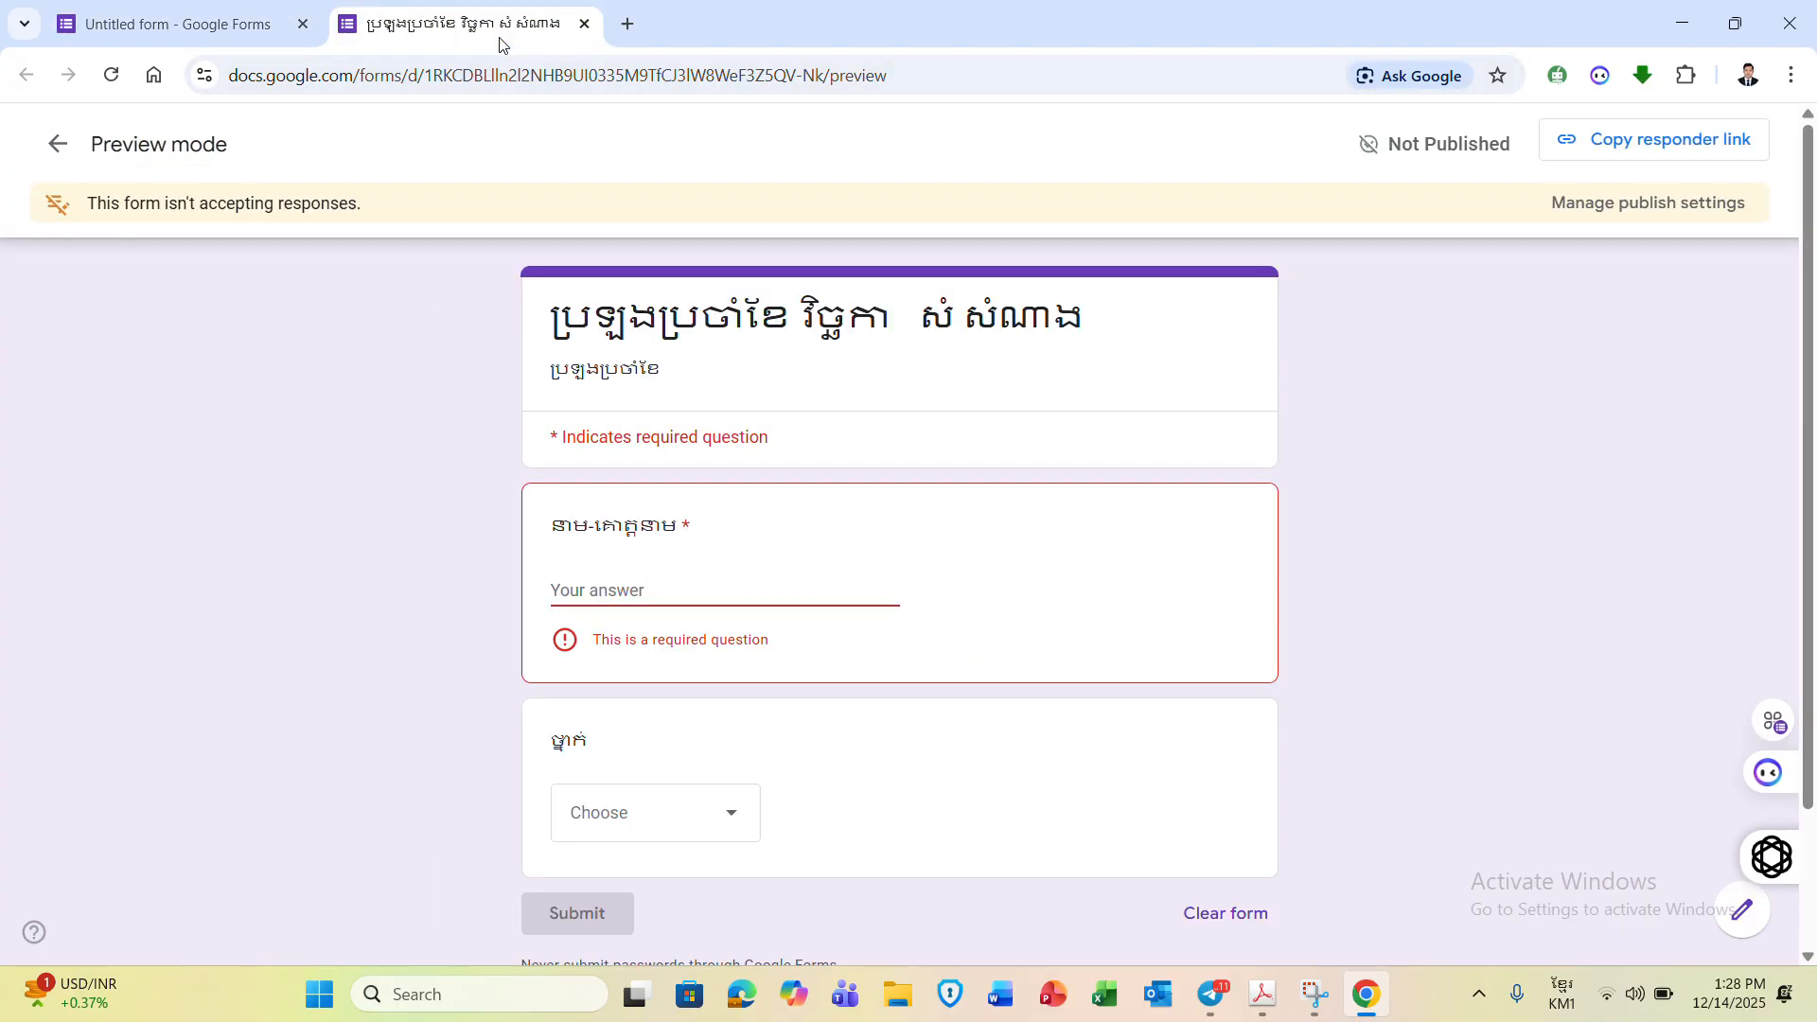
click(111, 78)
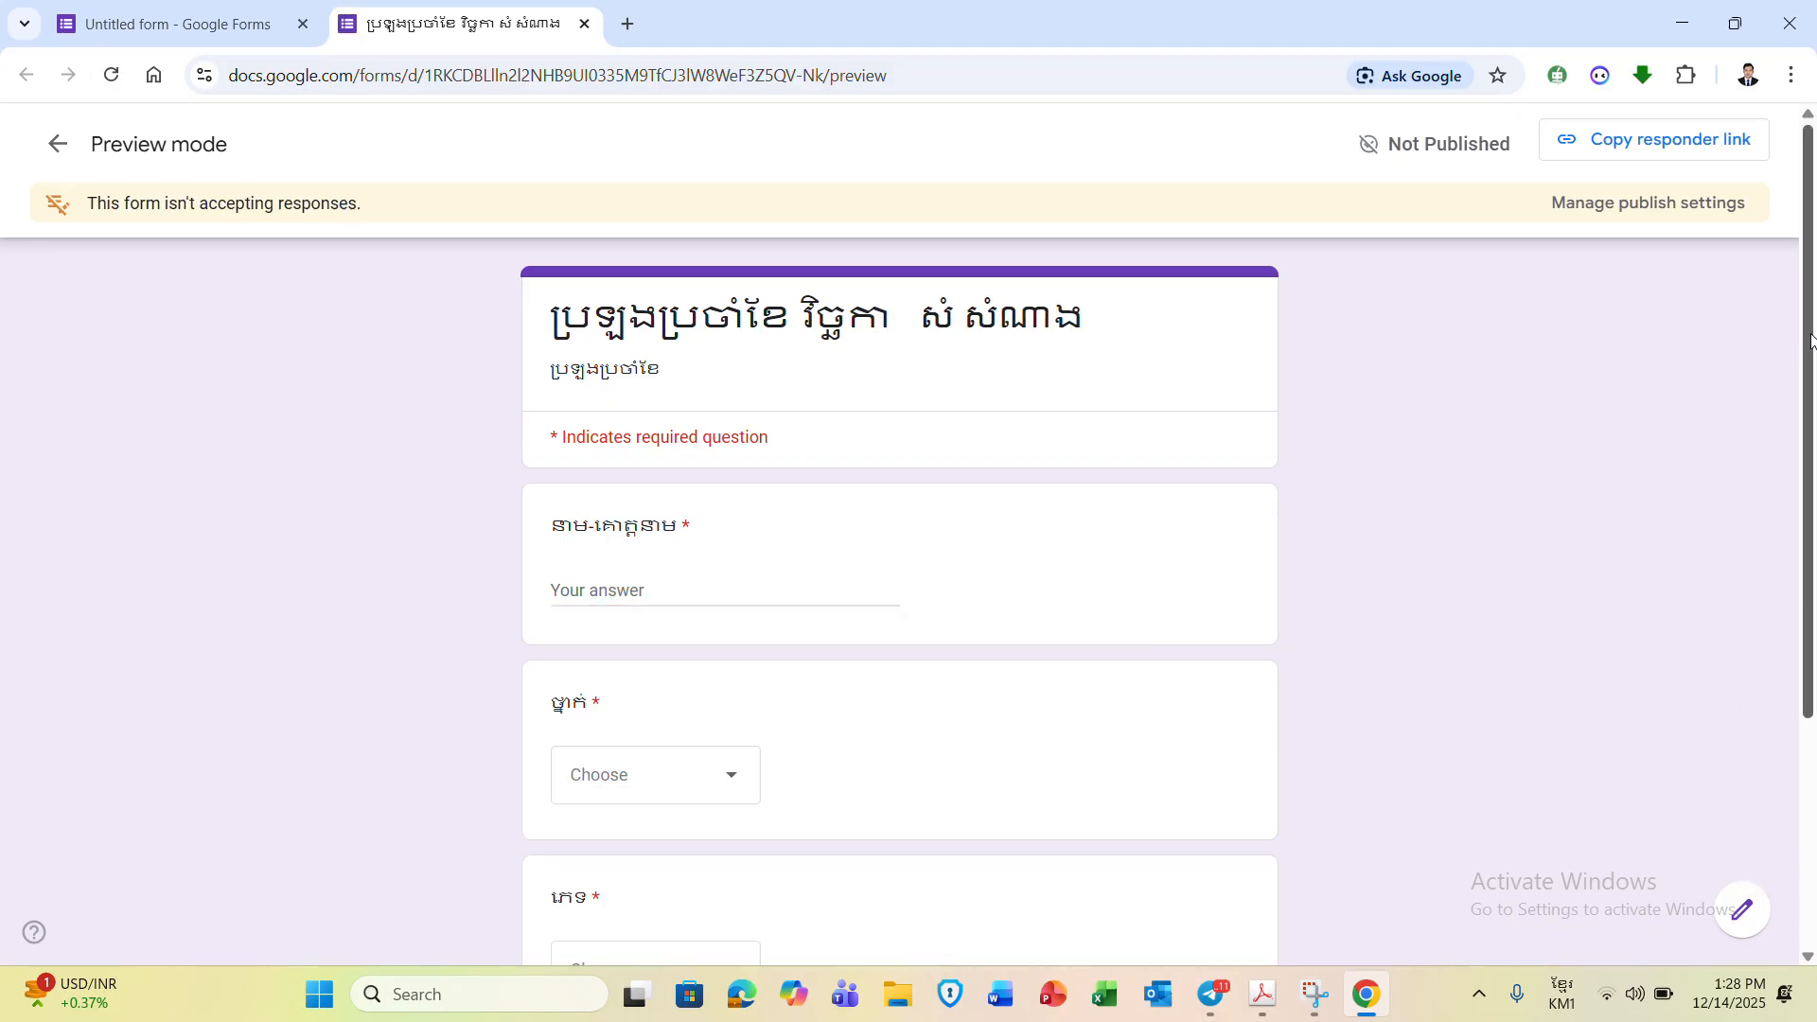
scroll(1810, 340, down, 3)
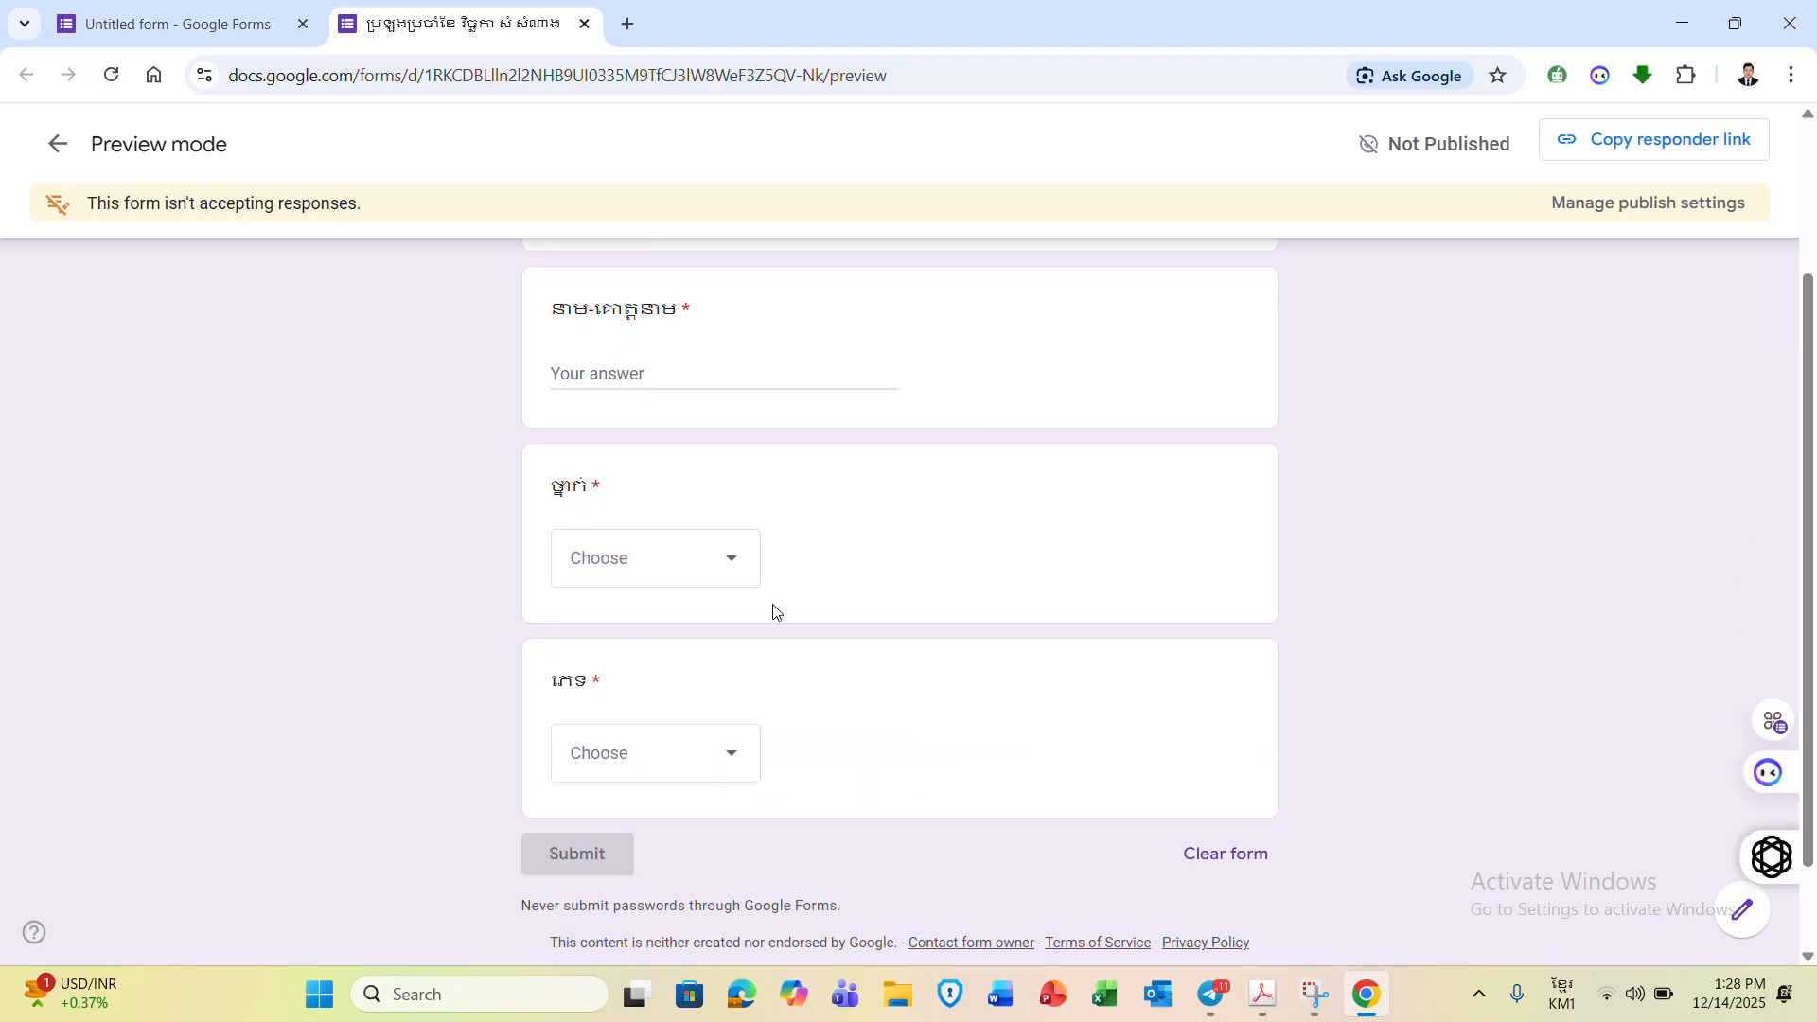
click(725, 774)
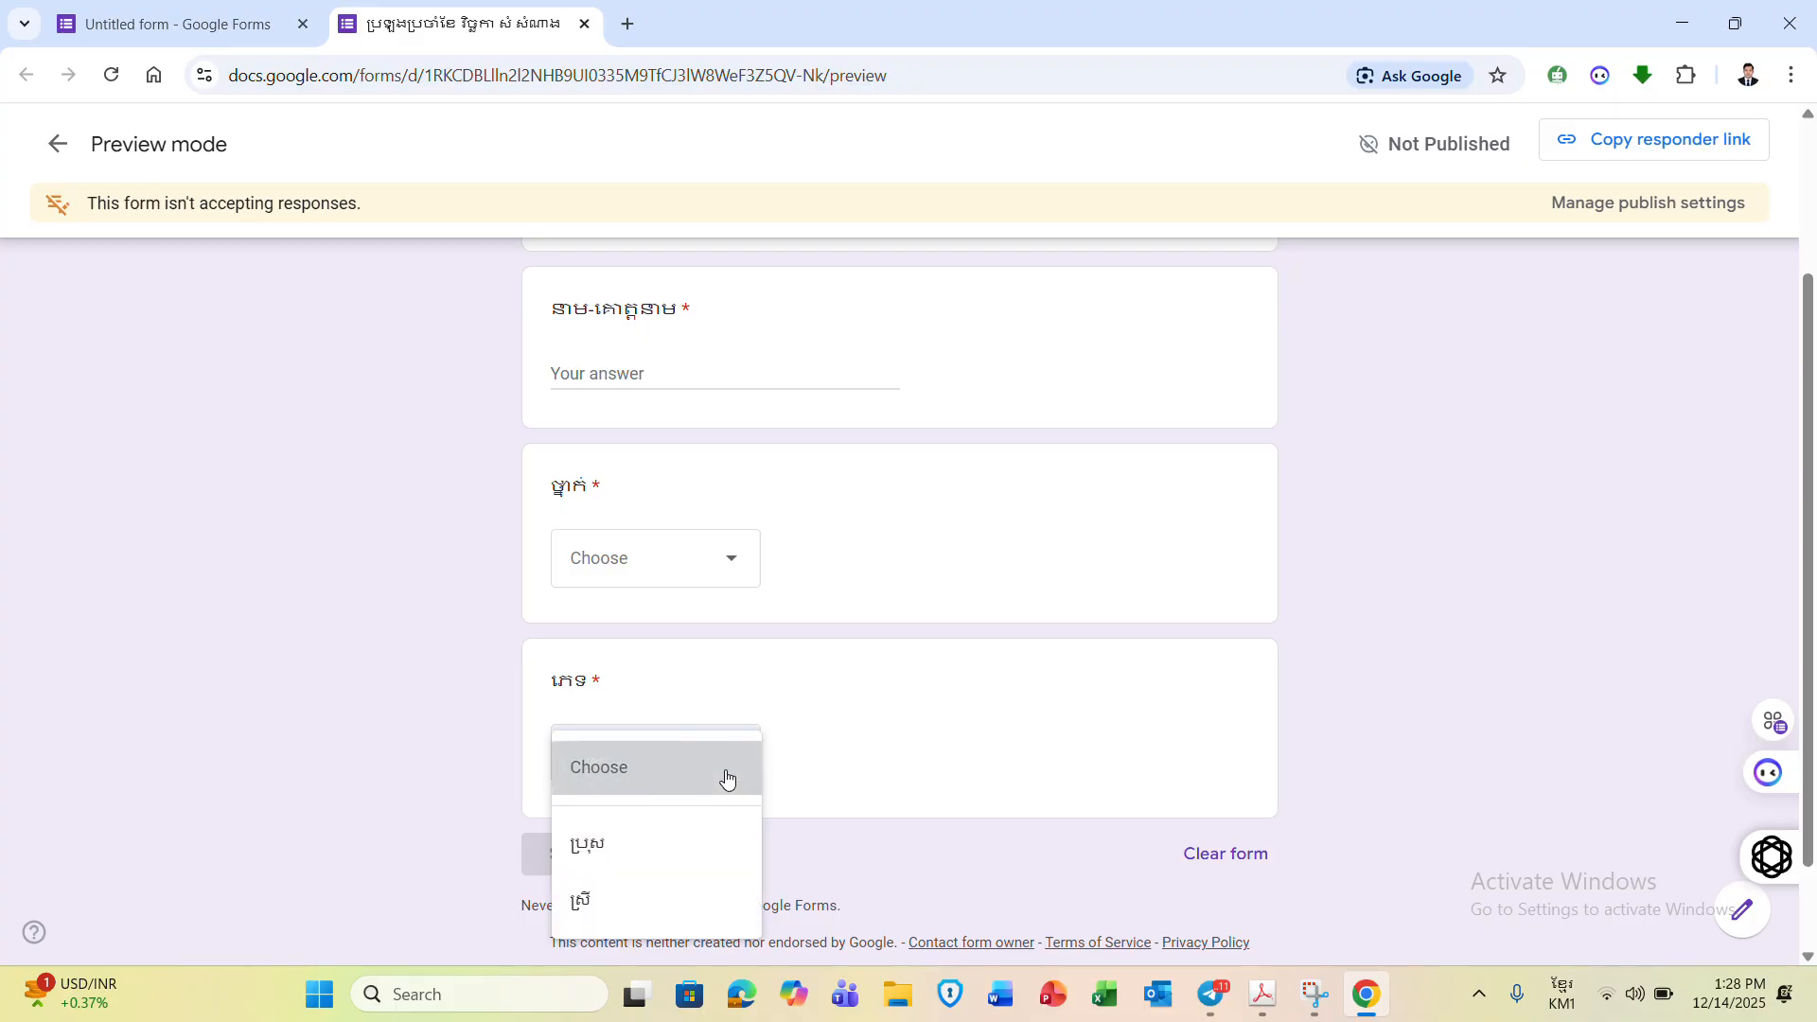
click(726, 774)
click(227, 31)
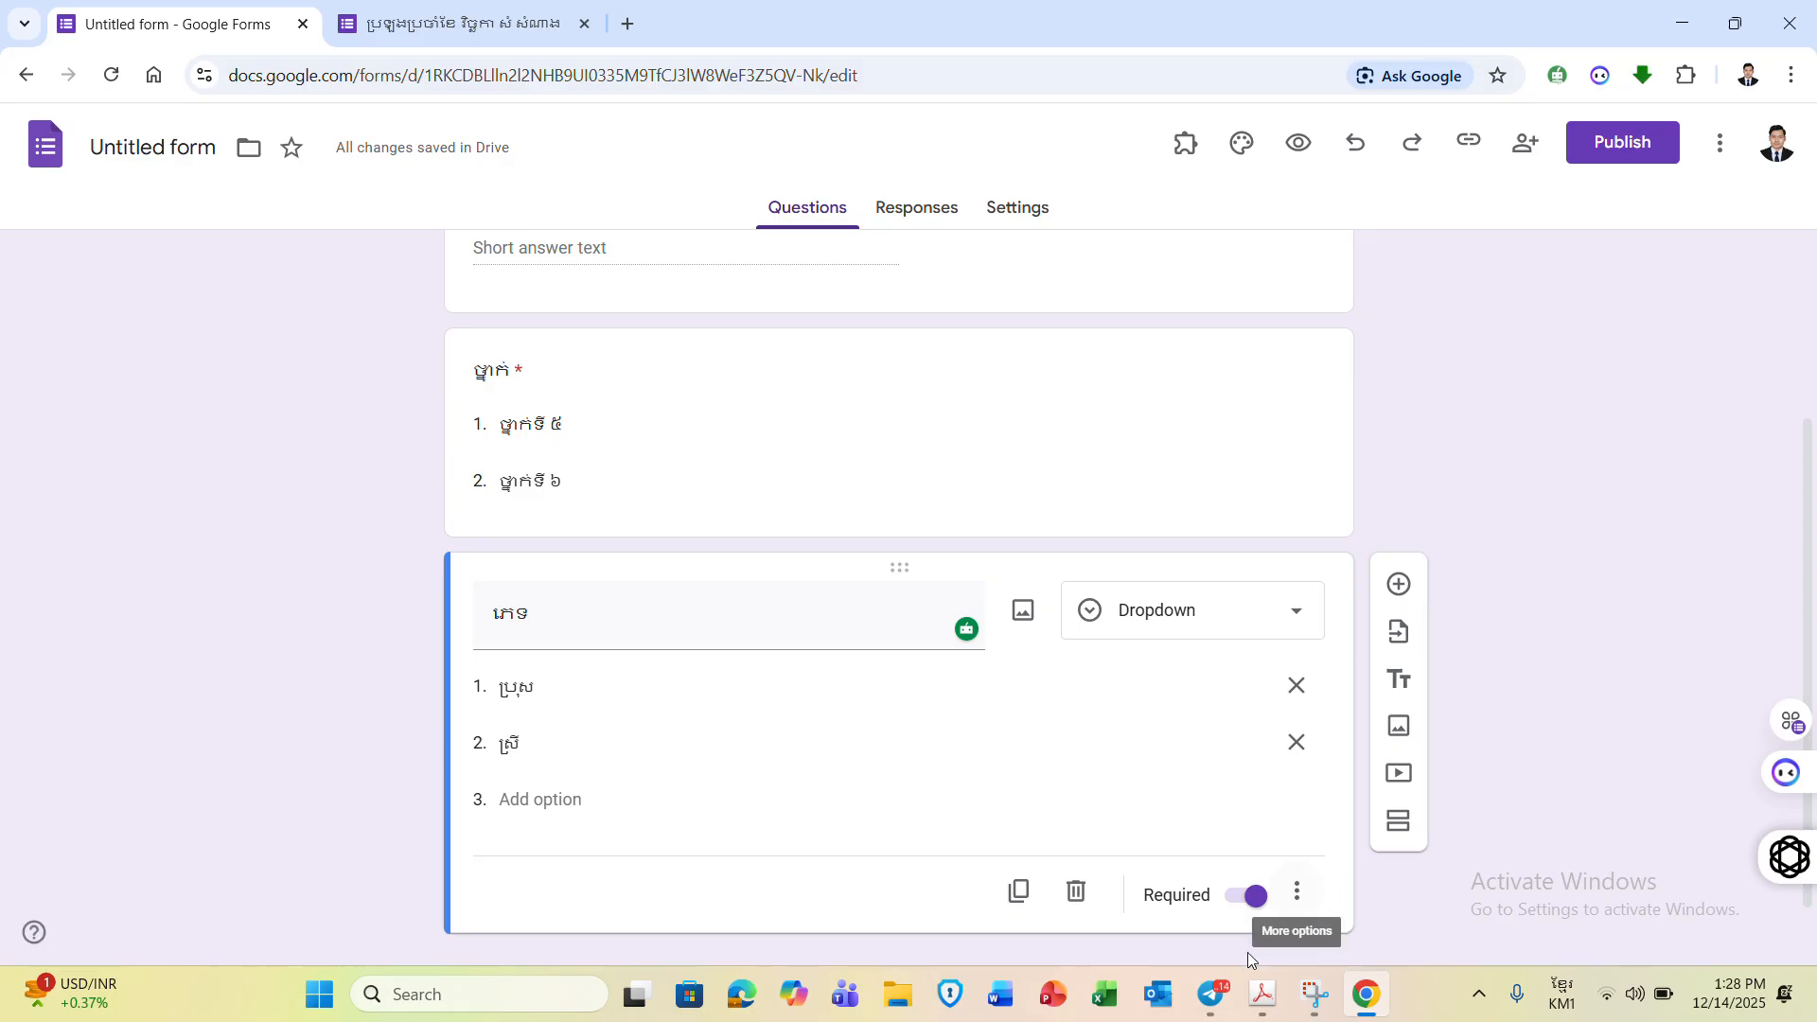
click(1212, 994)
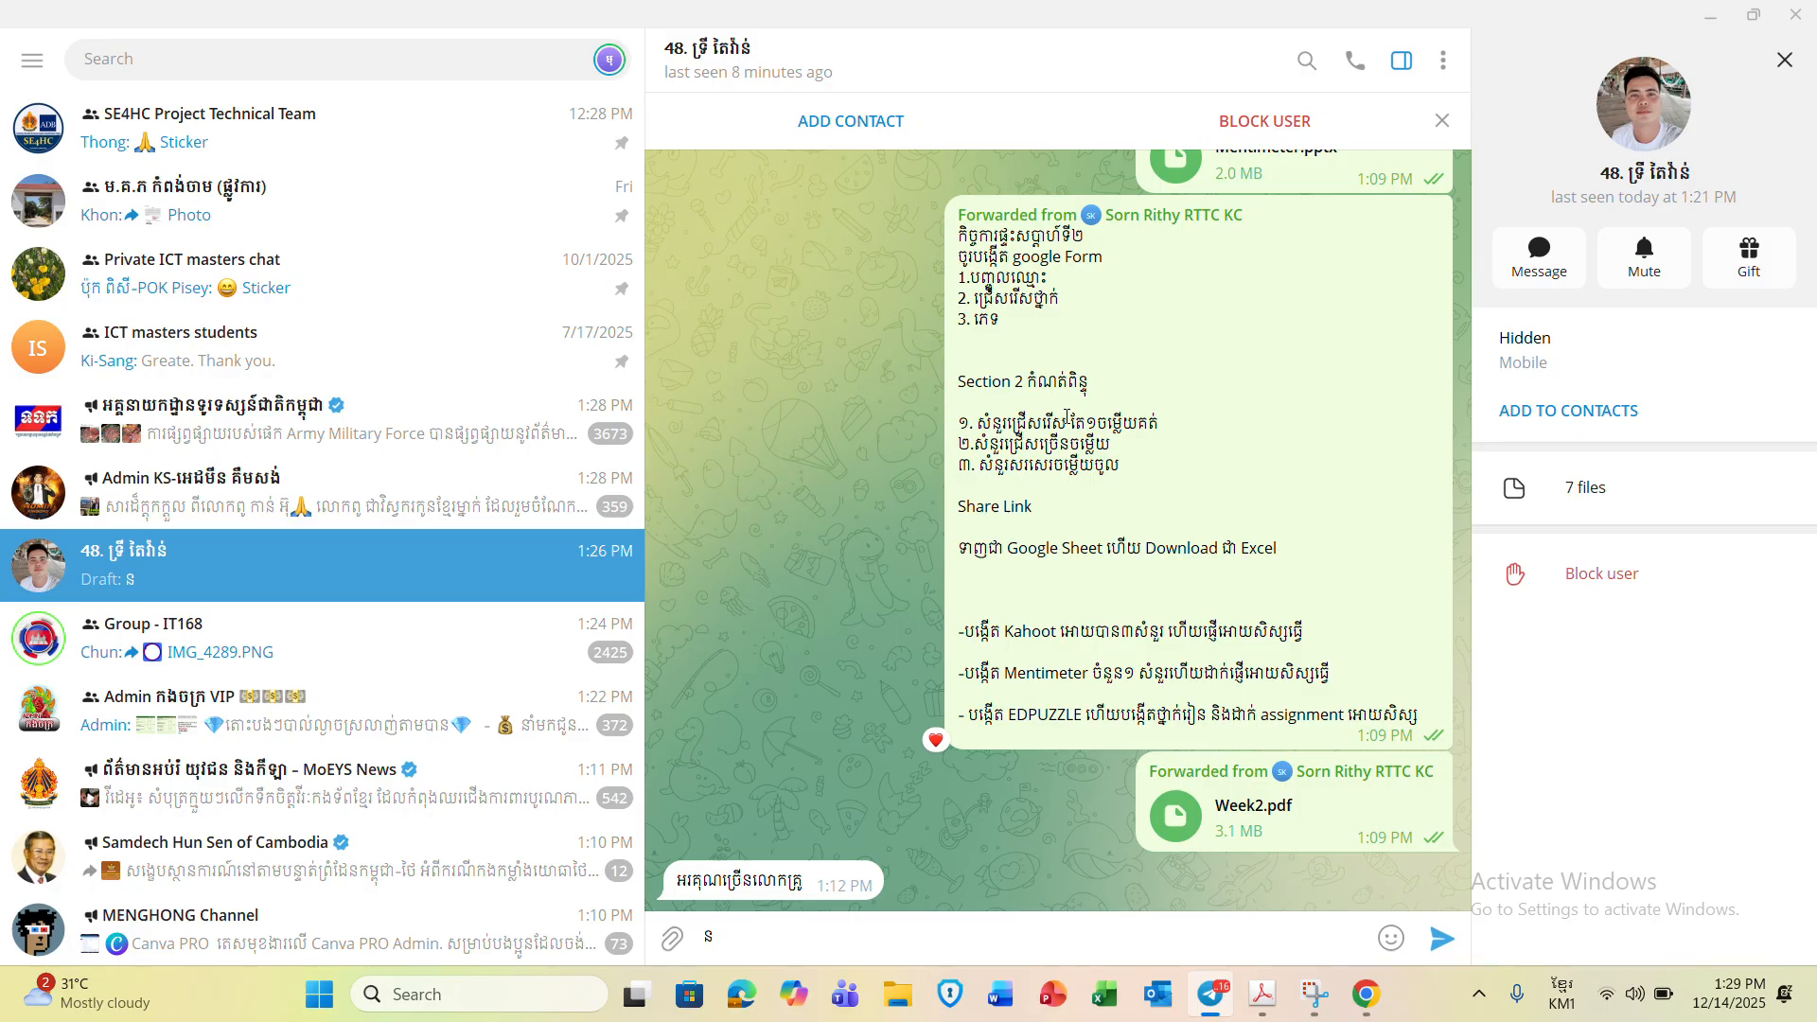
click(1712, 16)
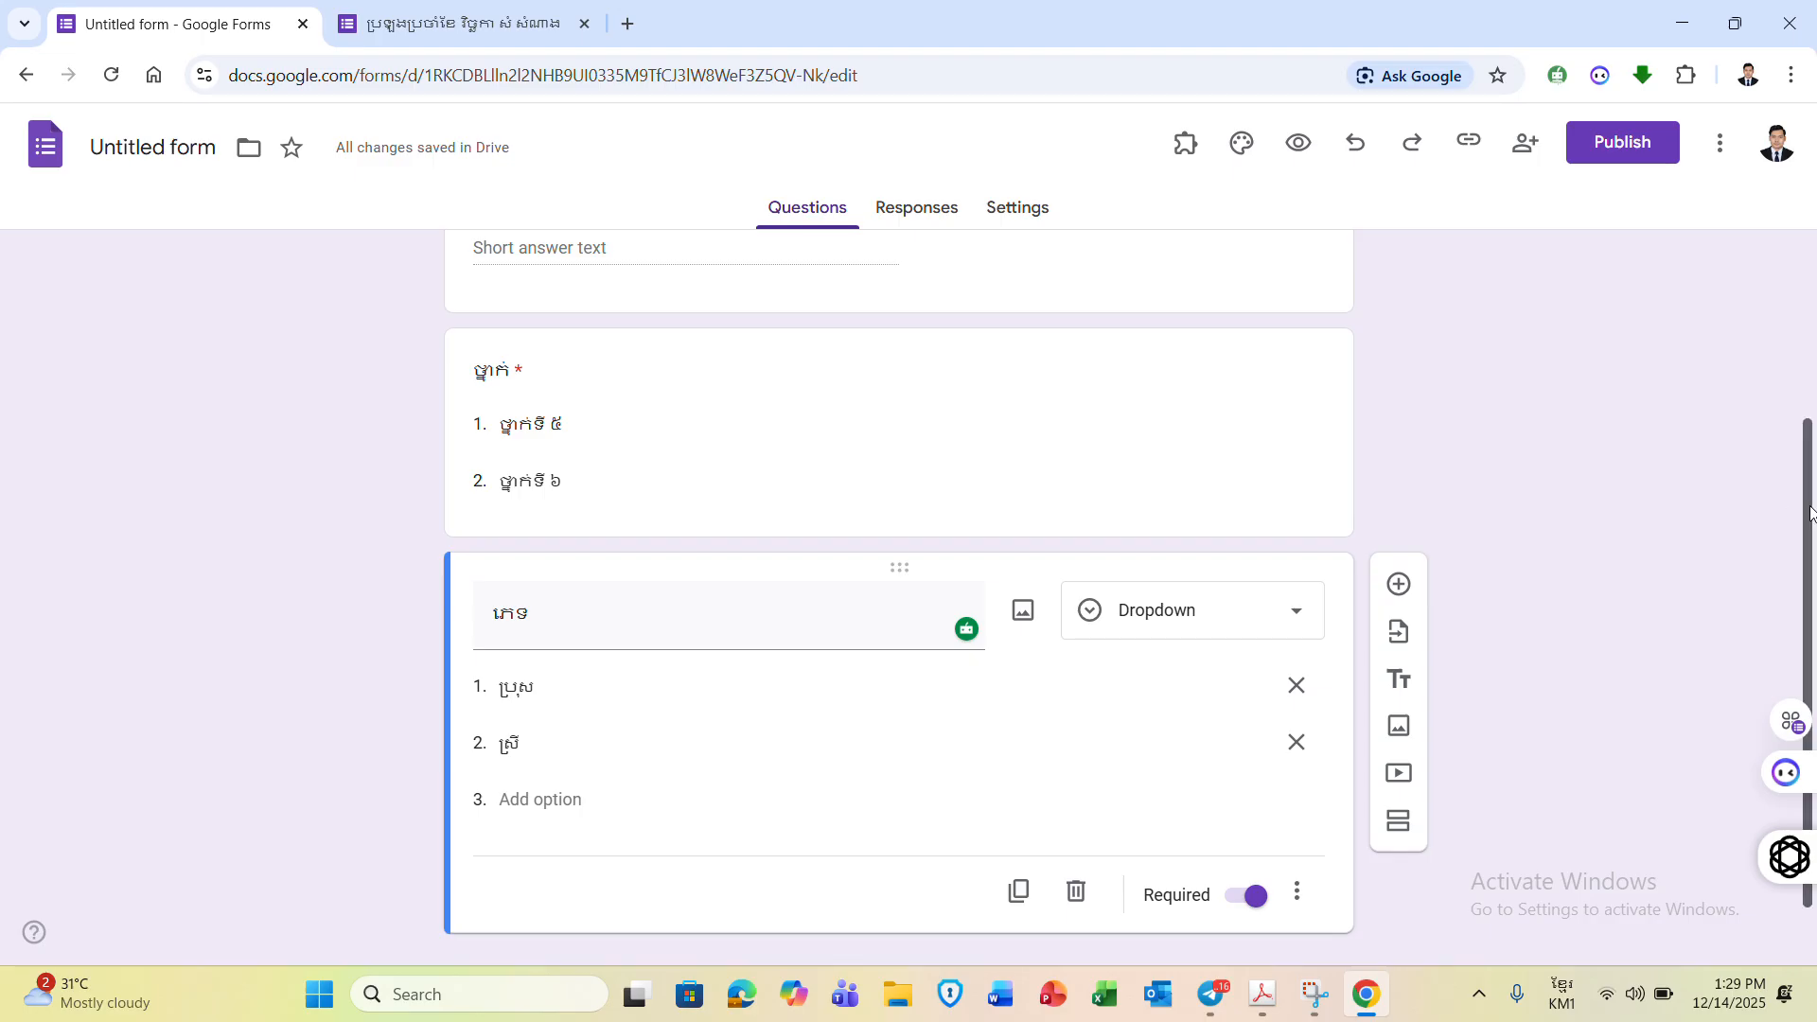
- Add a new section after the student questions, titled សំនួរប្រឡង, then select its description field
scroll(1807, 620, down, 2)
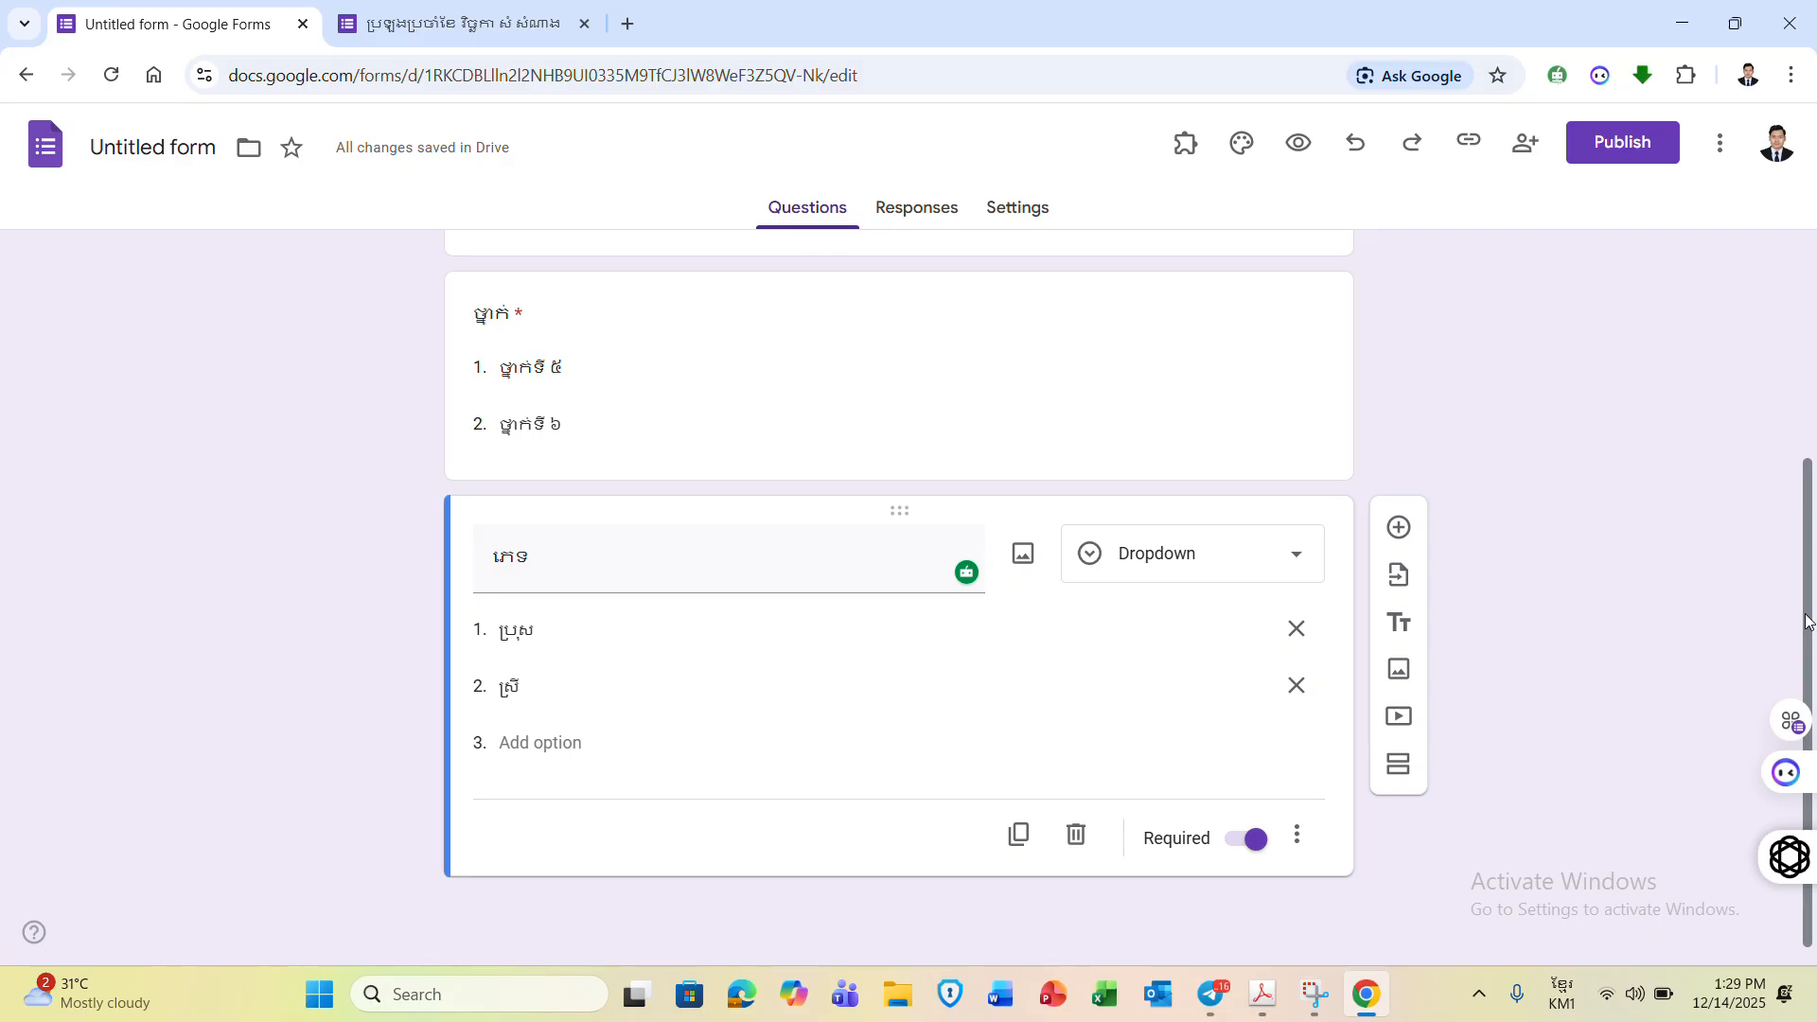
click(1395, 779)
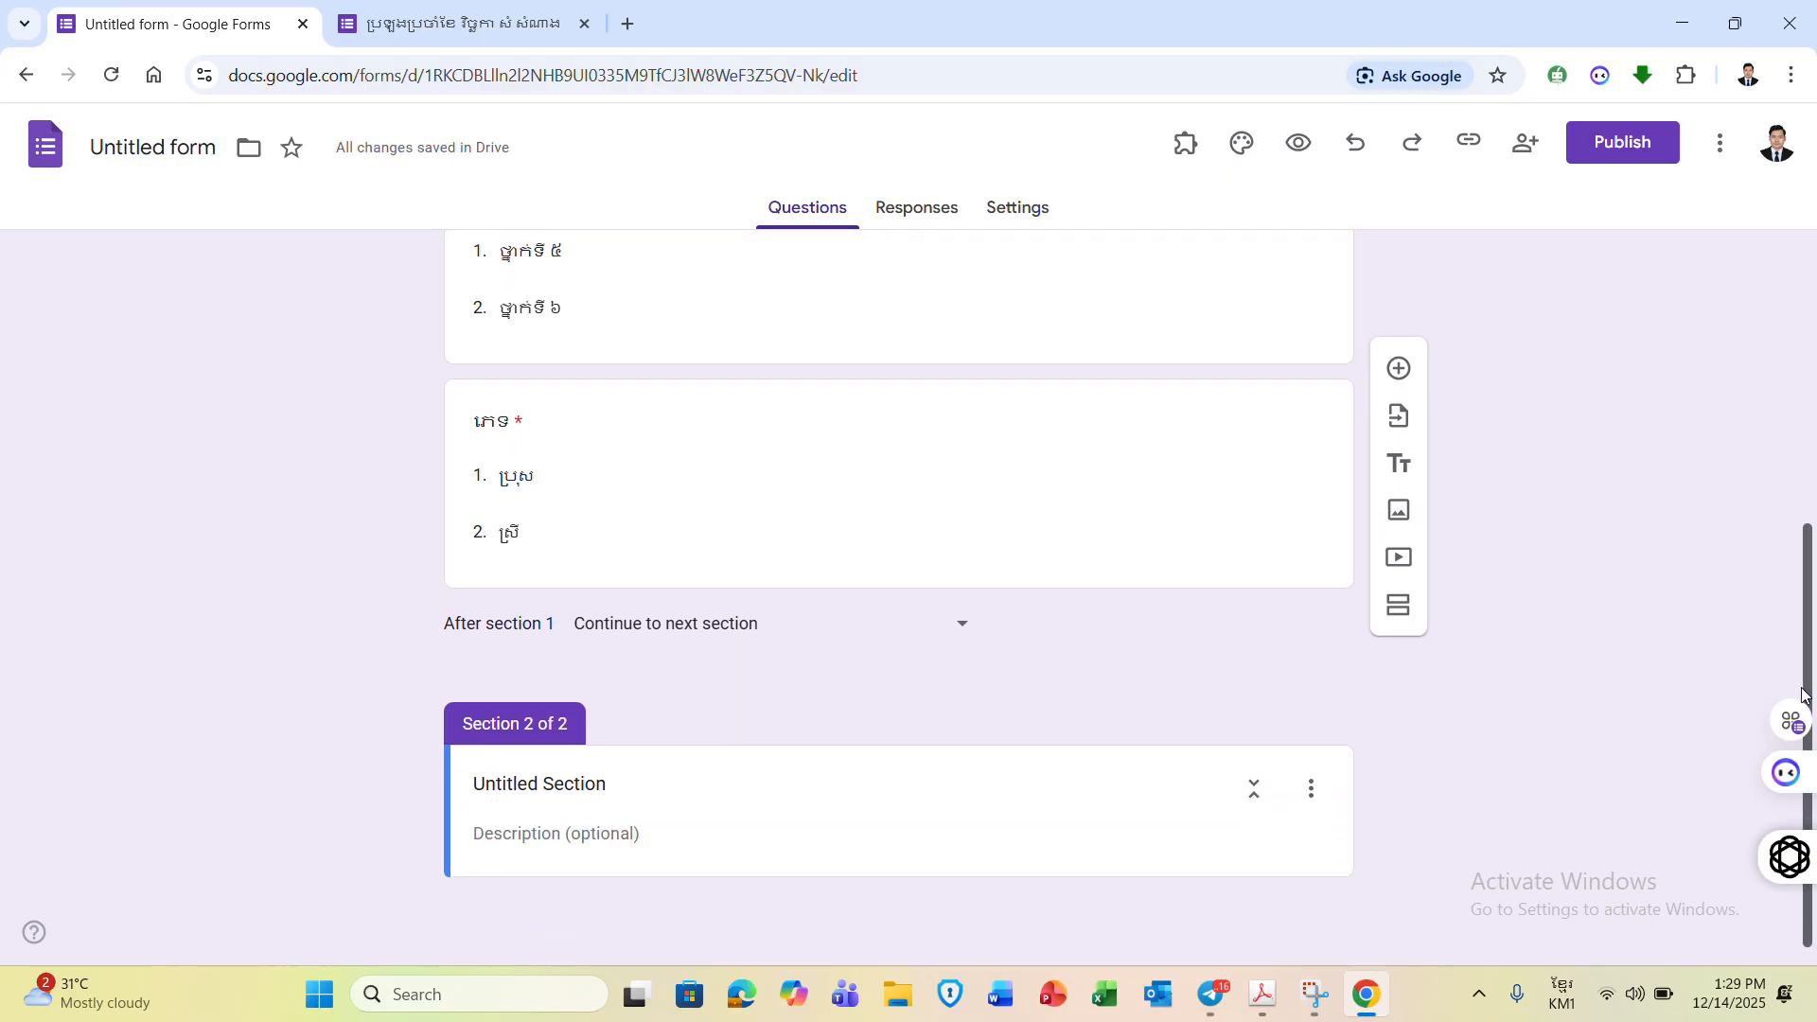
click(610, 785)
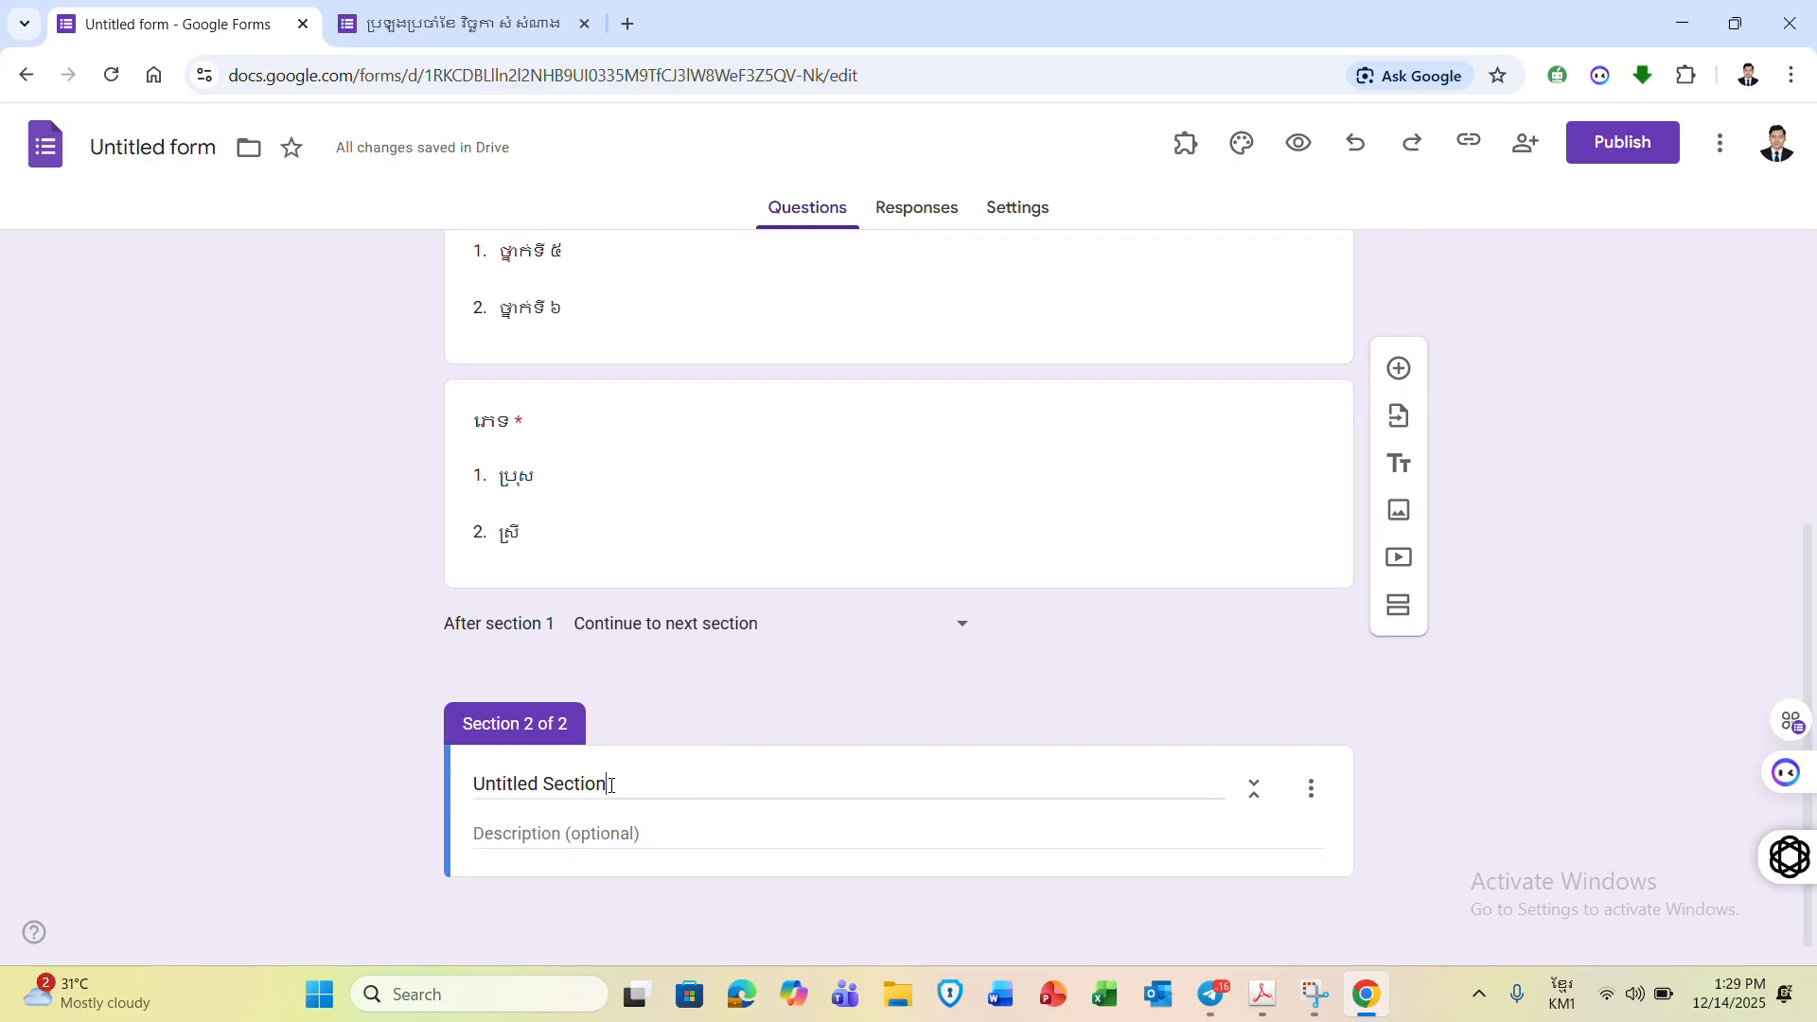
key(BackSpace)
key(BackSpace)
key(BackSpace)
key(BackSpace)
key(BackSpace)
key(BackSpace)
key(BackSpace)
key(BackSpace)
key(BackSpace)
key(BackSpace)
key(BackSpace)
key(BackSpace)
key(BackSpace)
key(BackSpace)
key(BackSpace)
key(BackSpace)
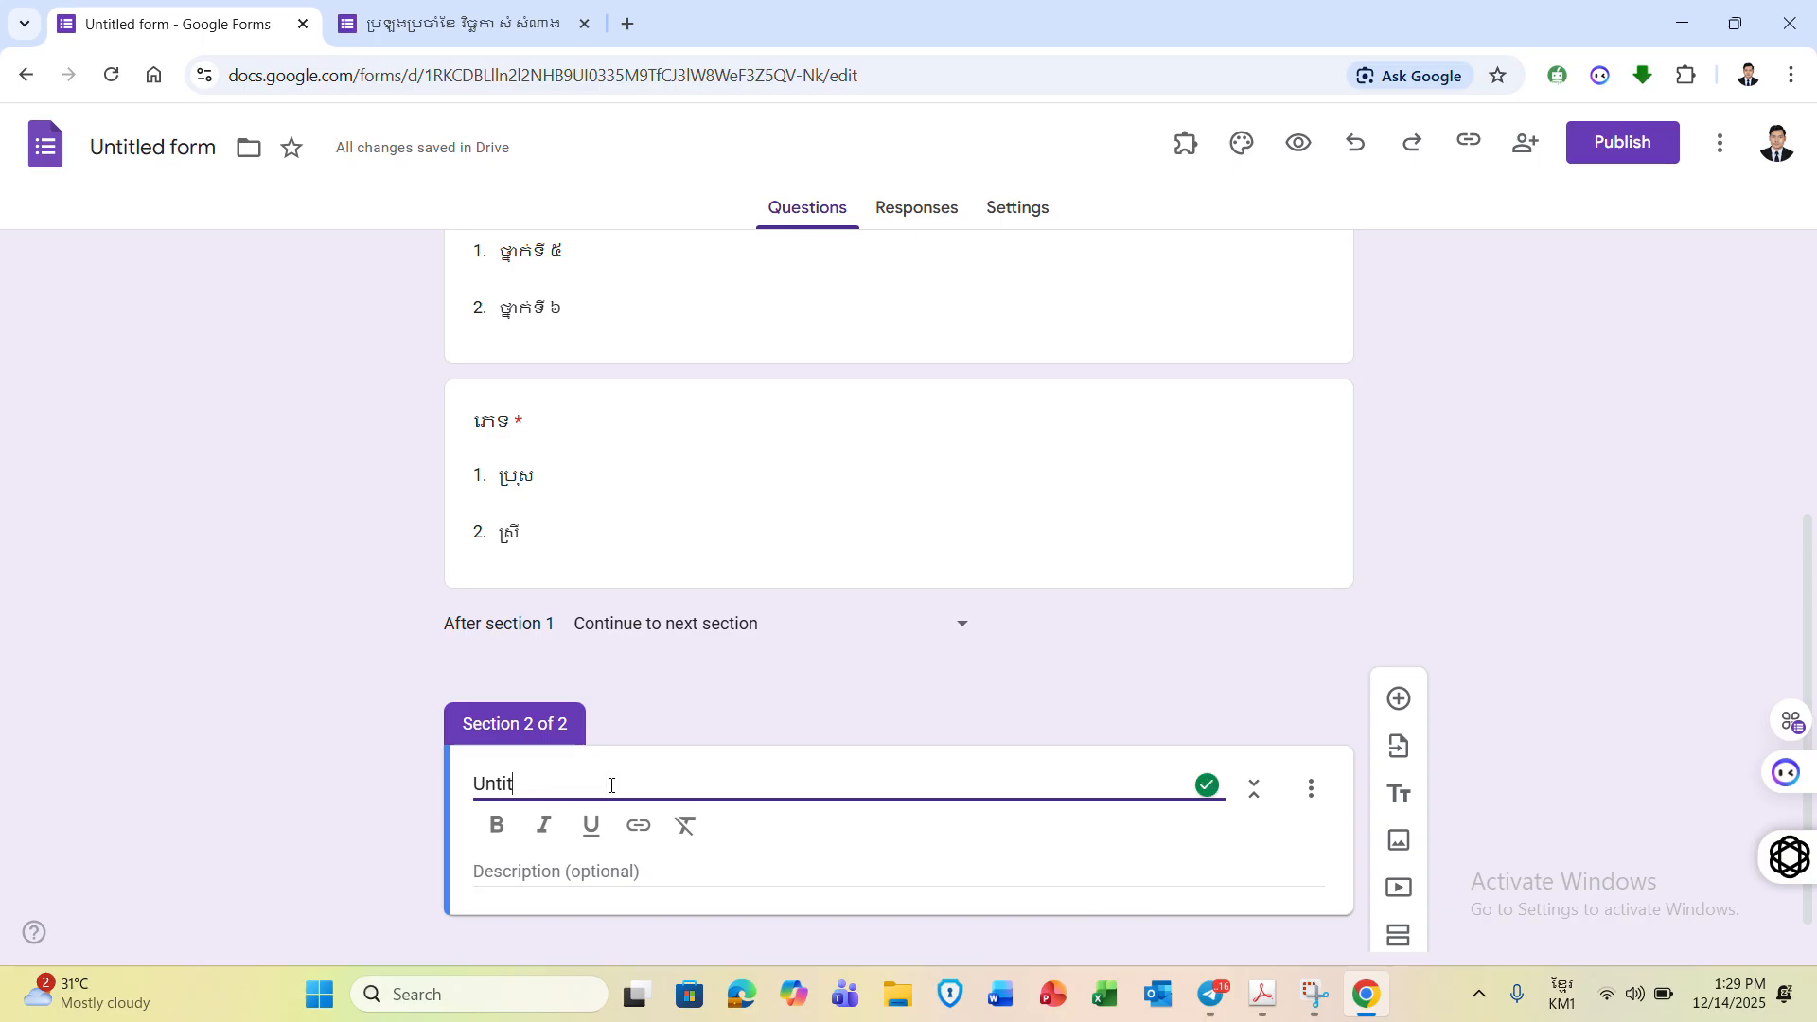
text(សំនួរ)
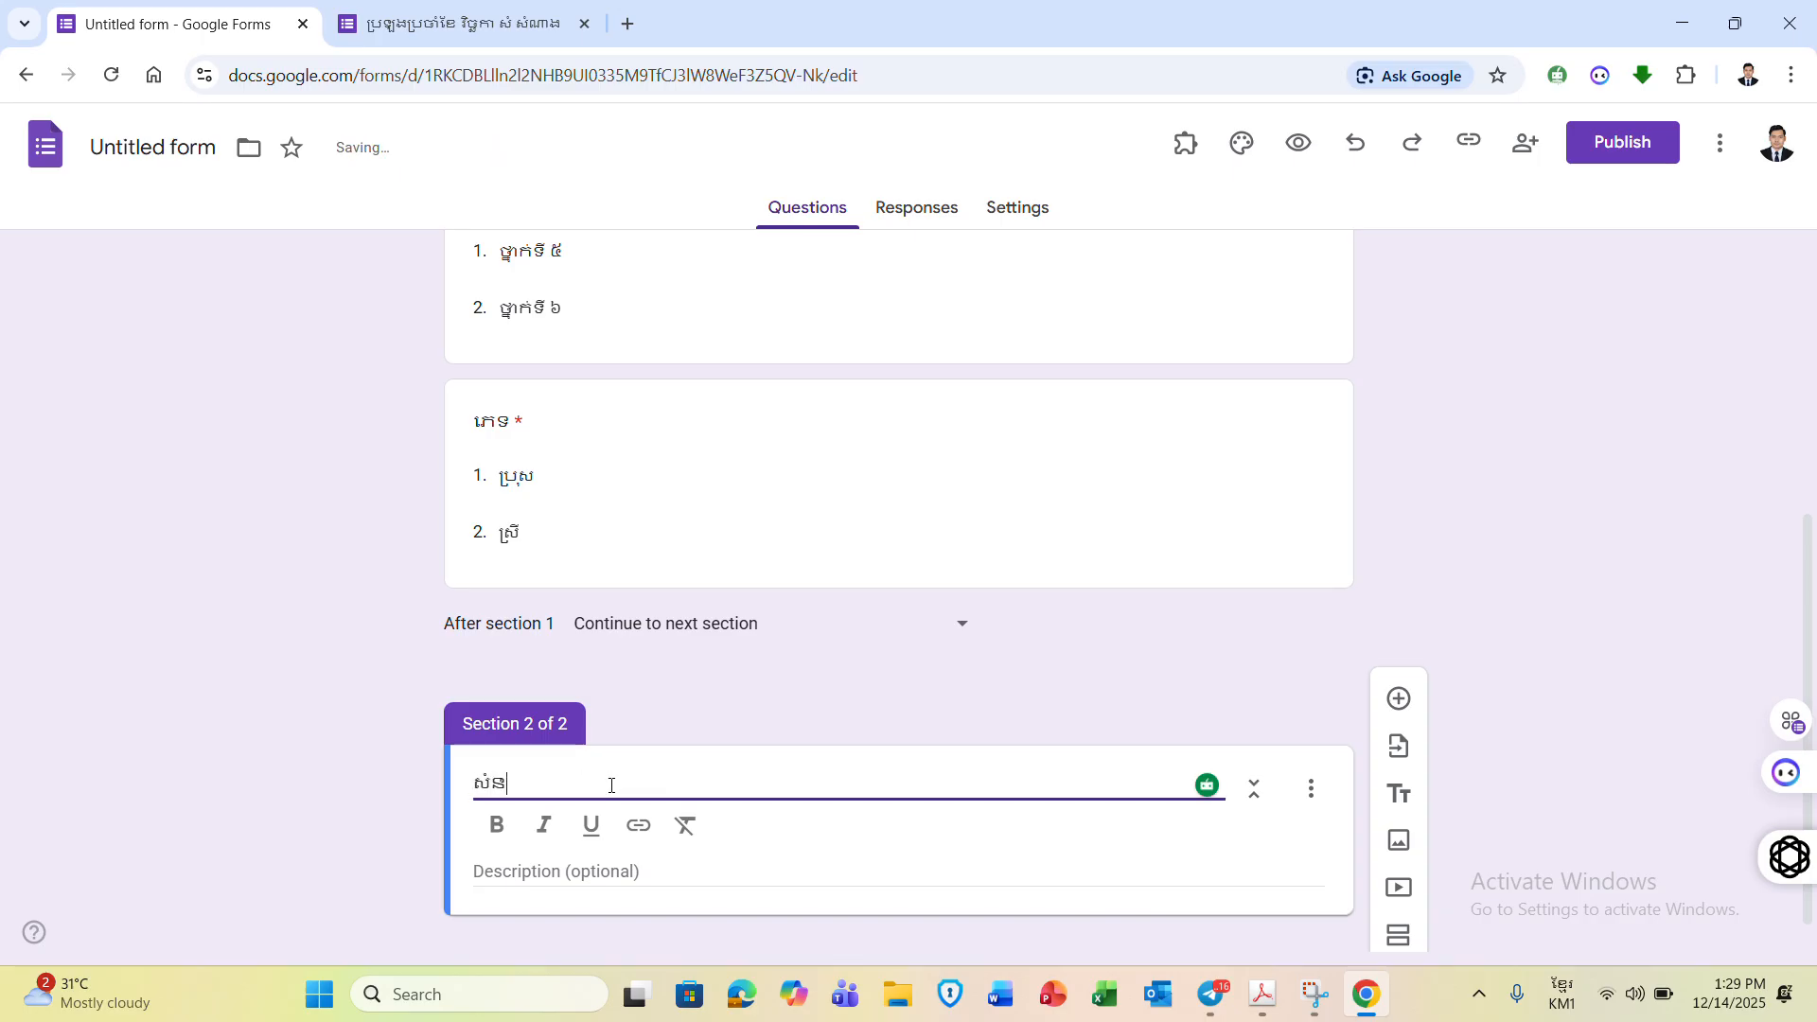
text(ប្រឡង)
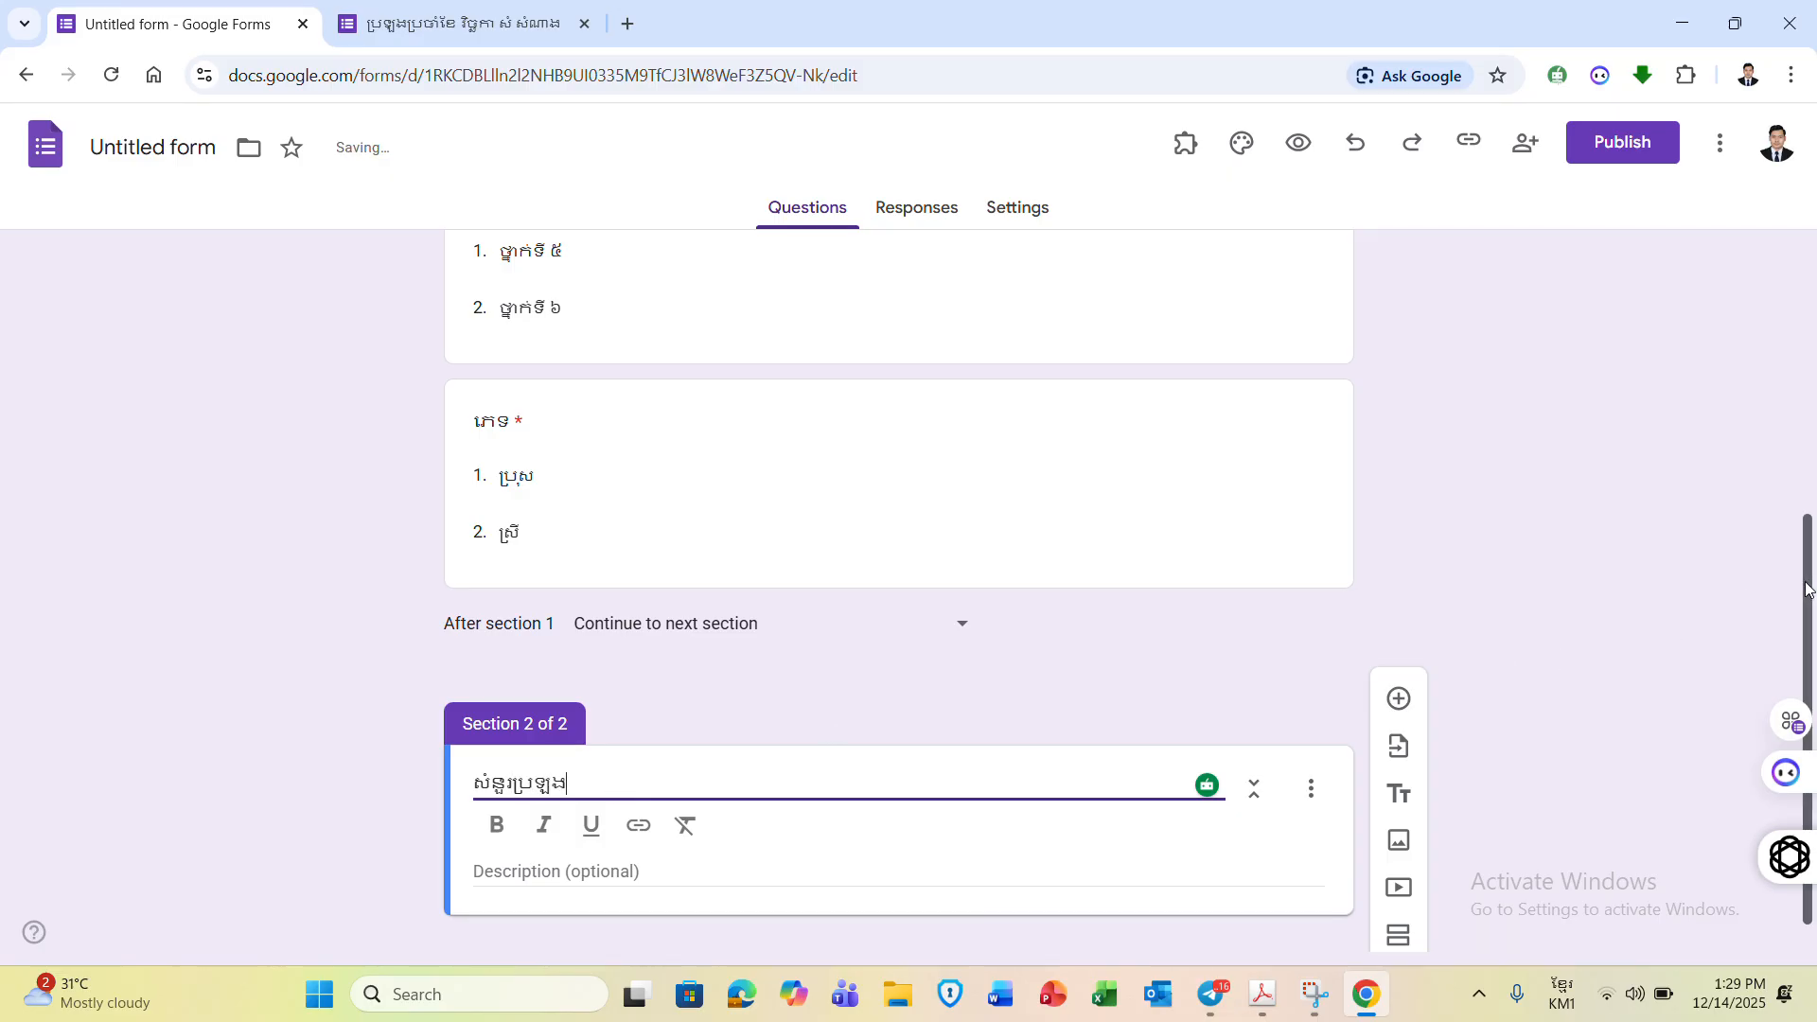
scroll(1808, 506, up, 1)
drag(1808, 506, 1792, 666)
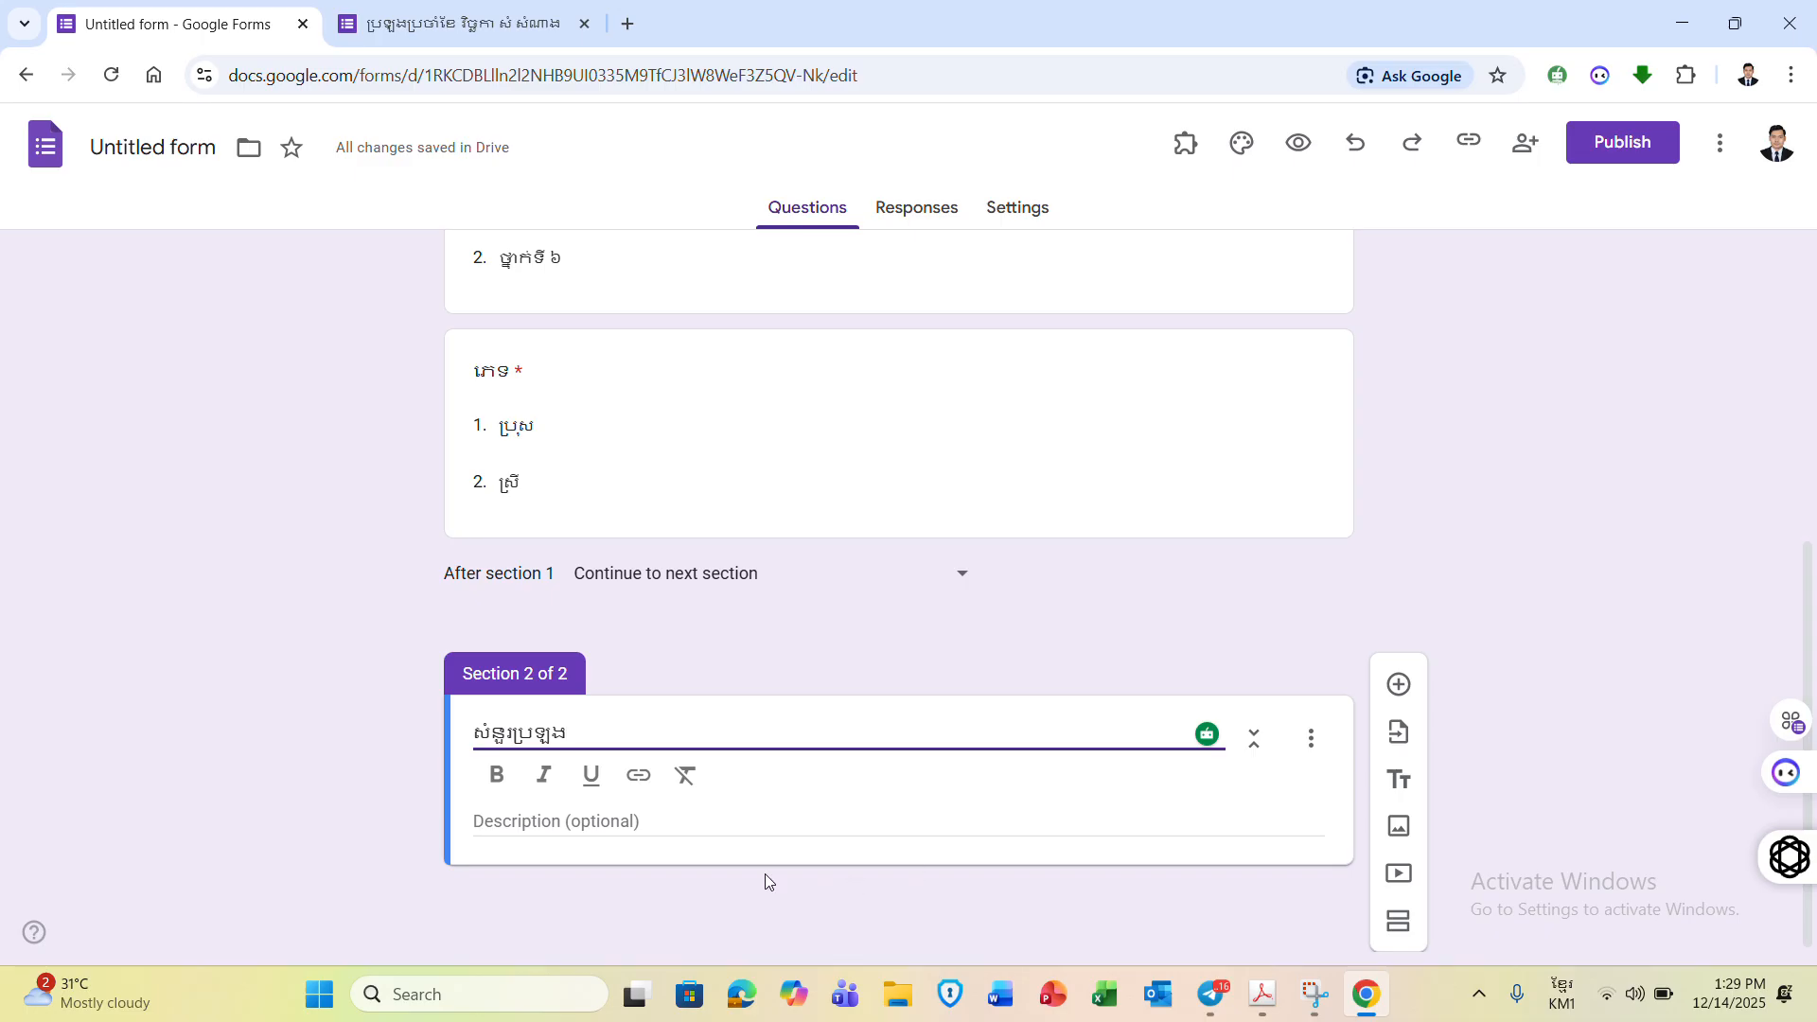
click(582, 821)
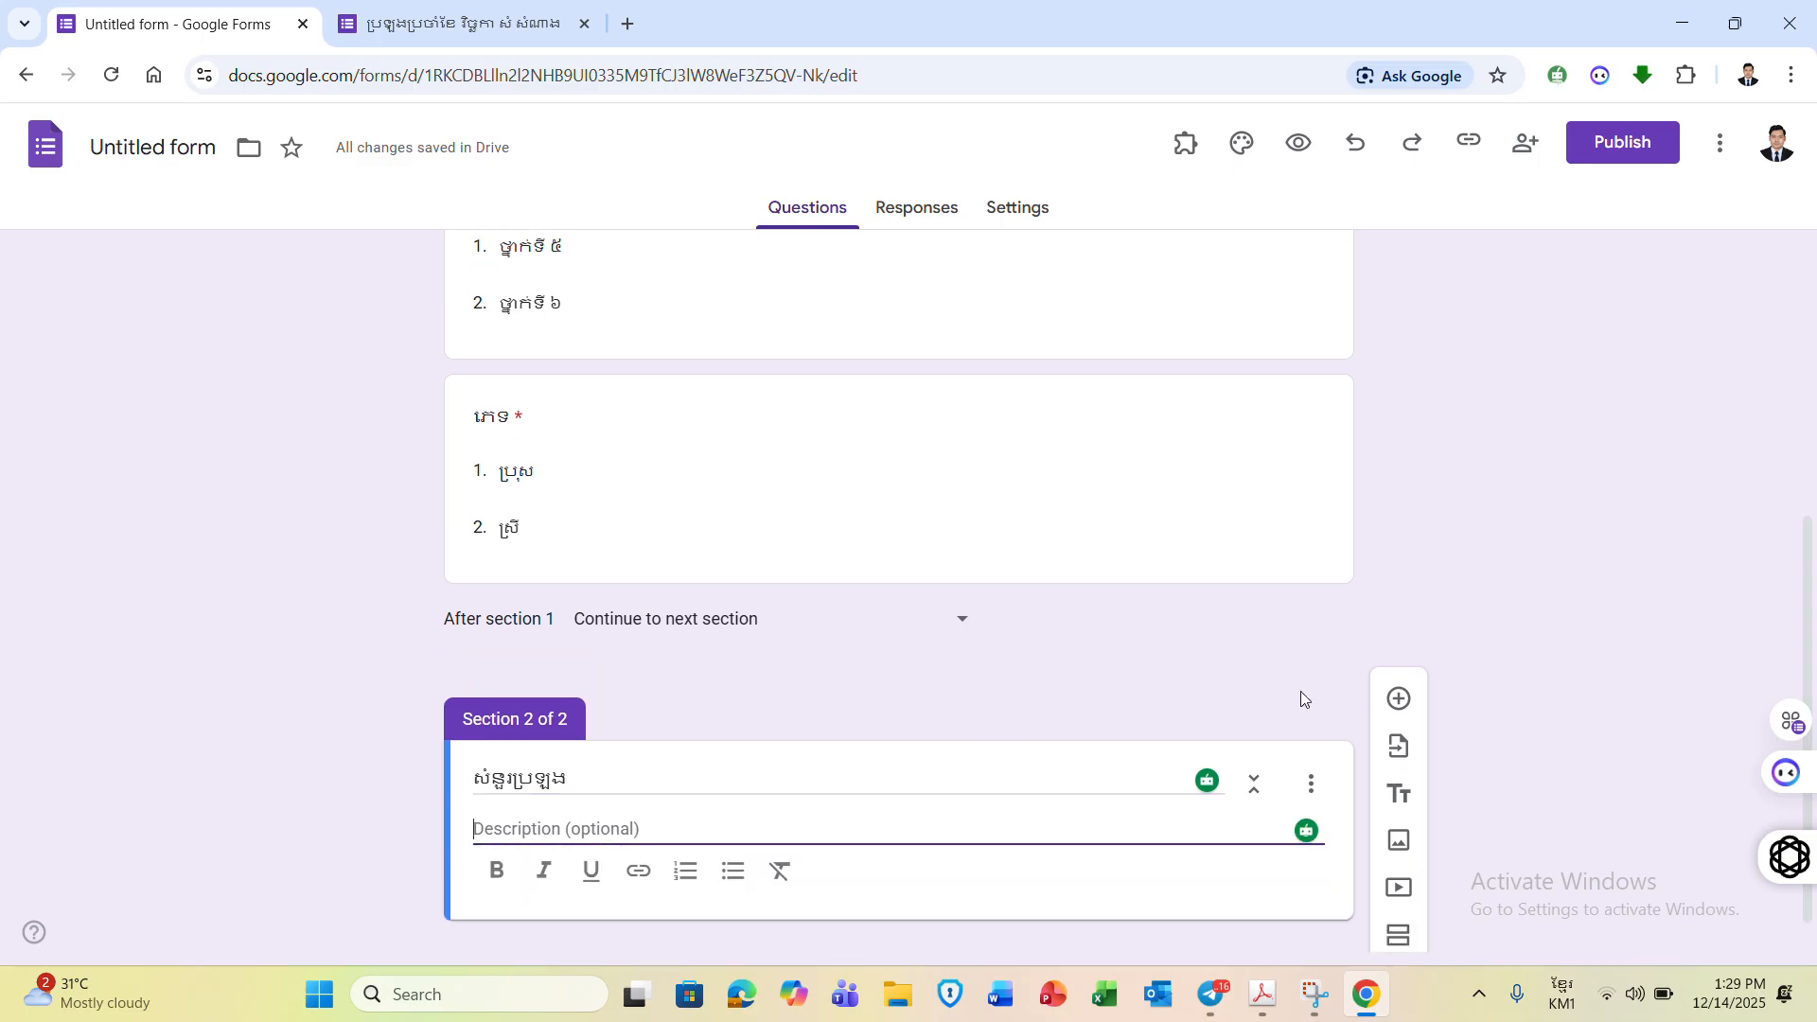
- Add a multiple-choice question 'តើប្រាសាទអង្គរវត្តស្ថិតនៅខេត្តណា?'
click(1399, 700)
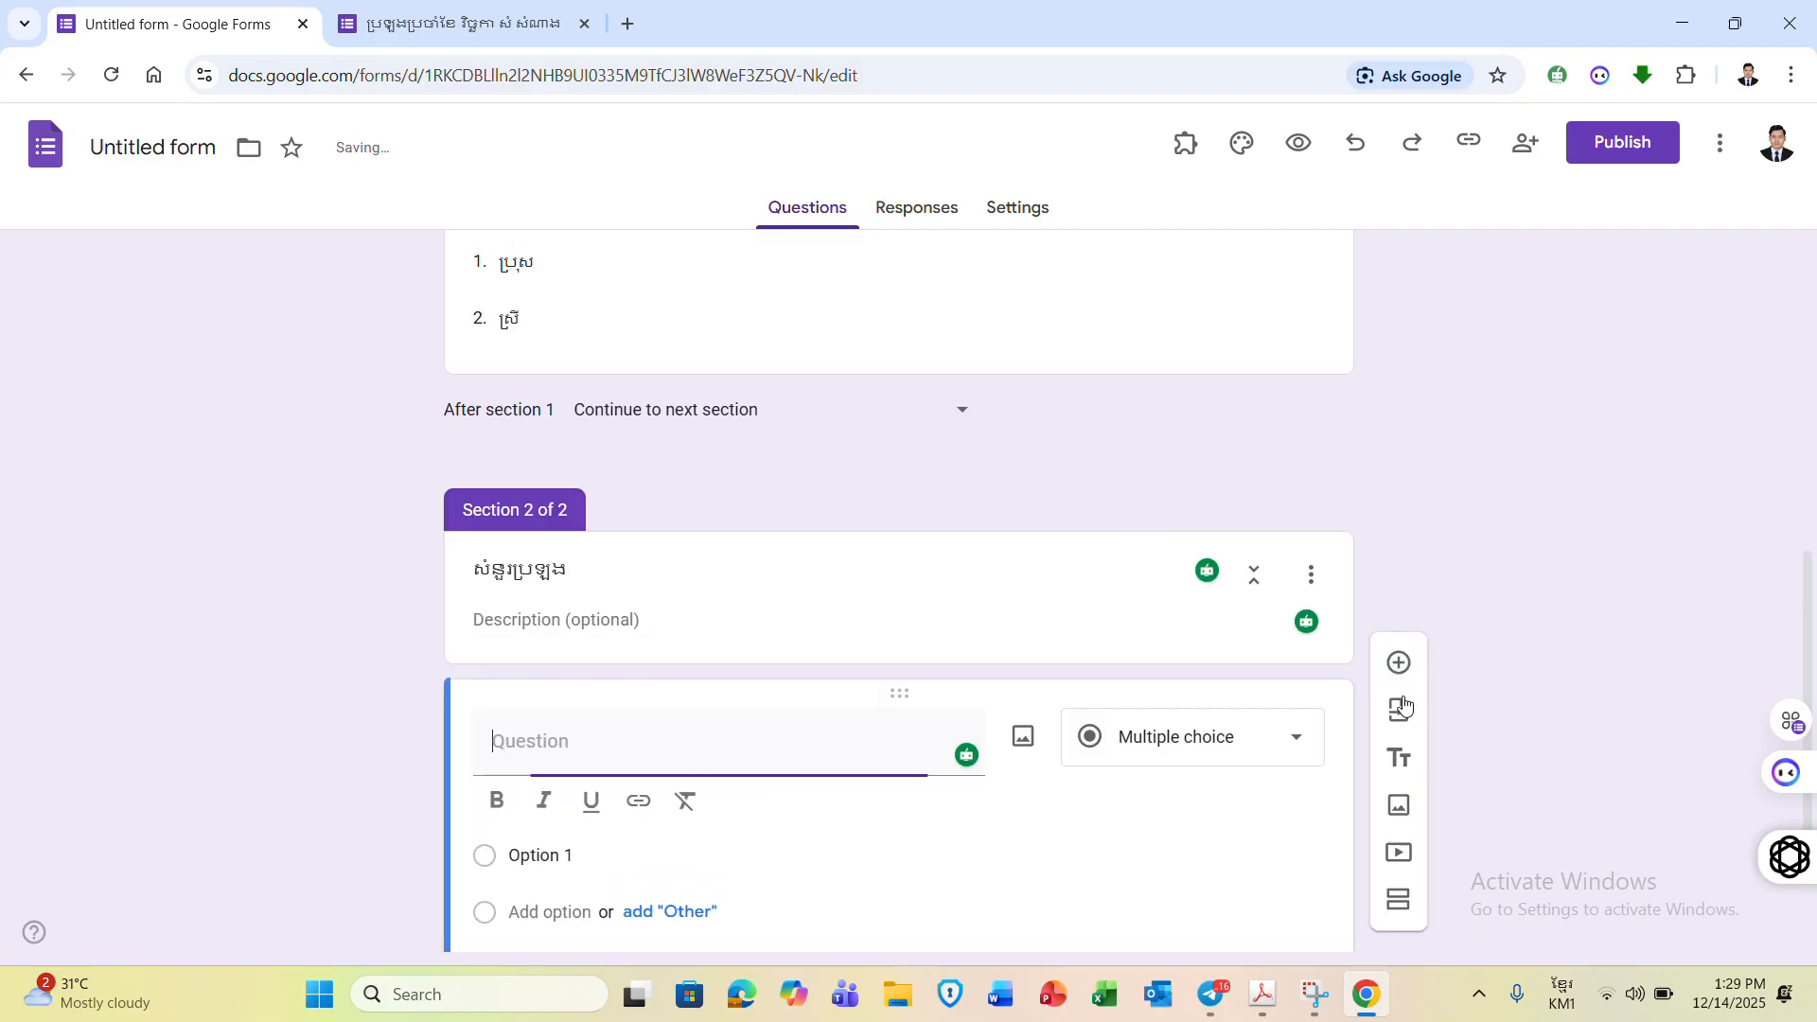
drag(1811, 580, 1805, 637)
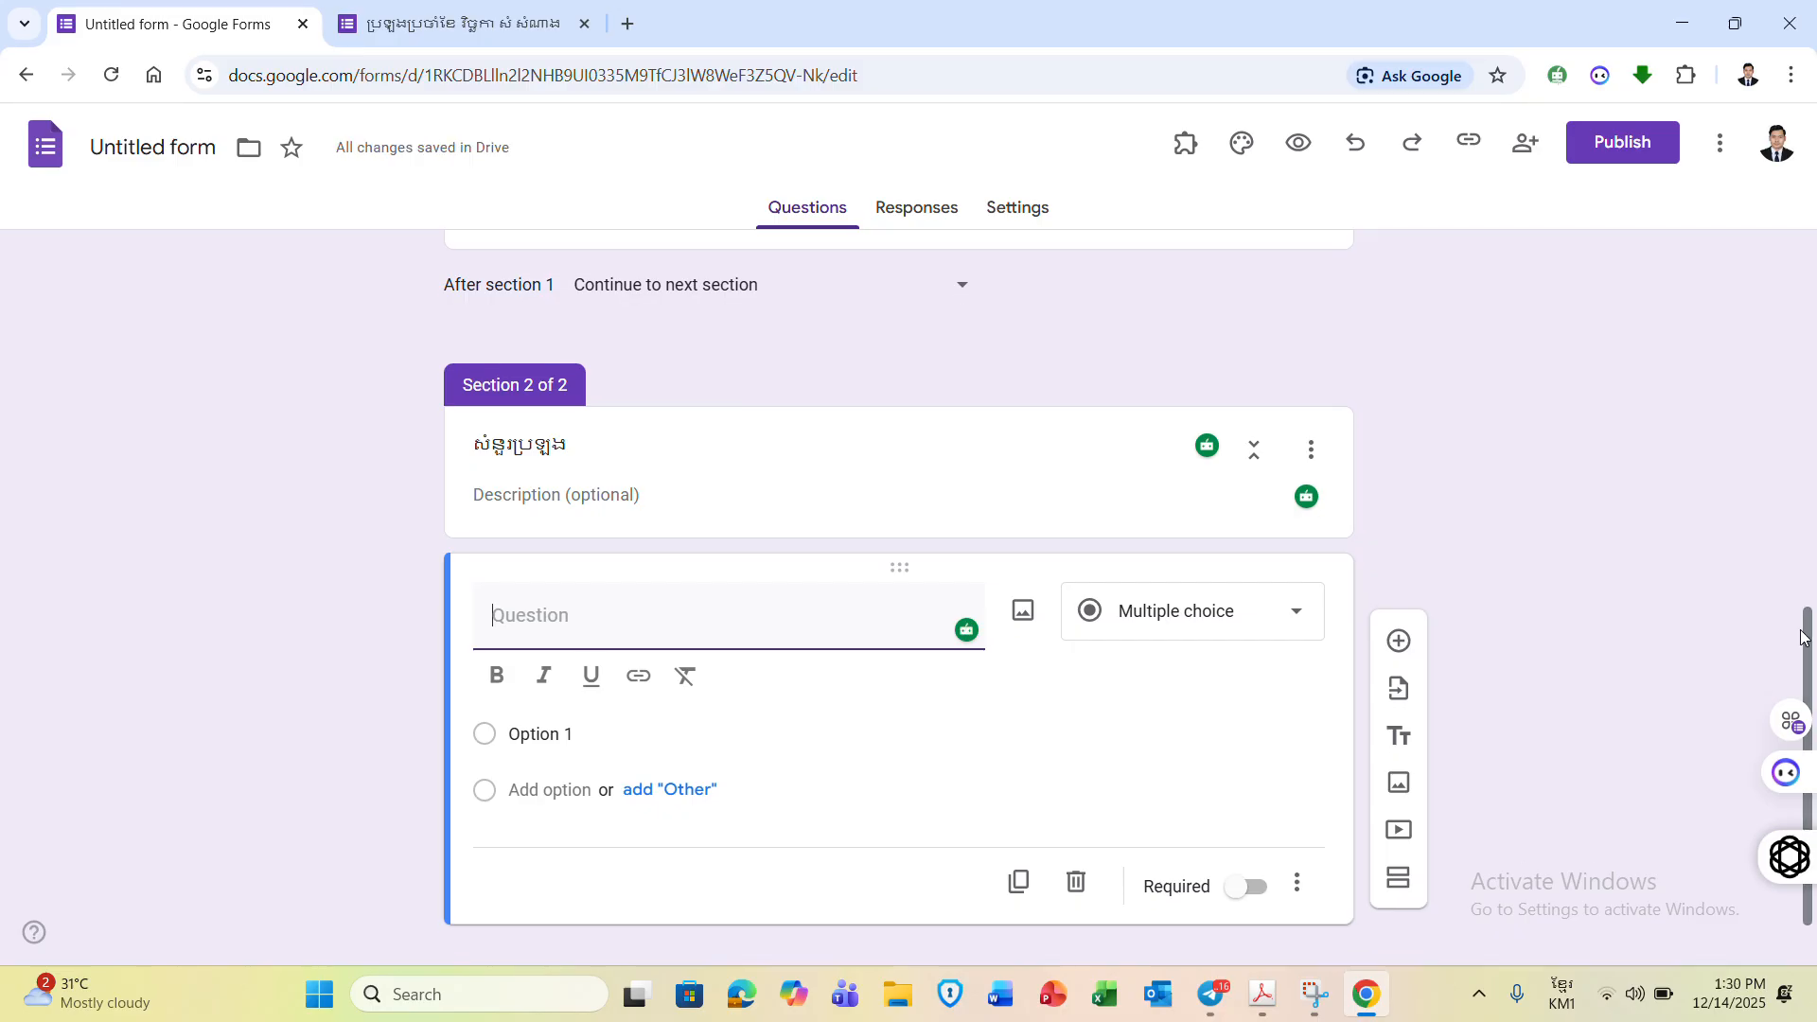
click(1287, 617)
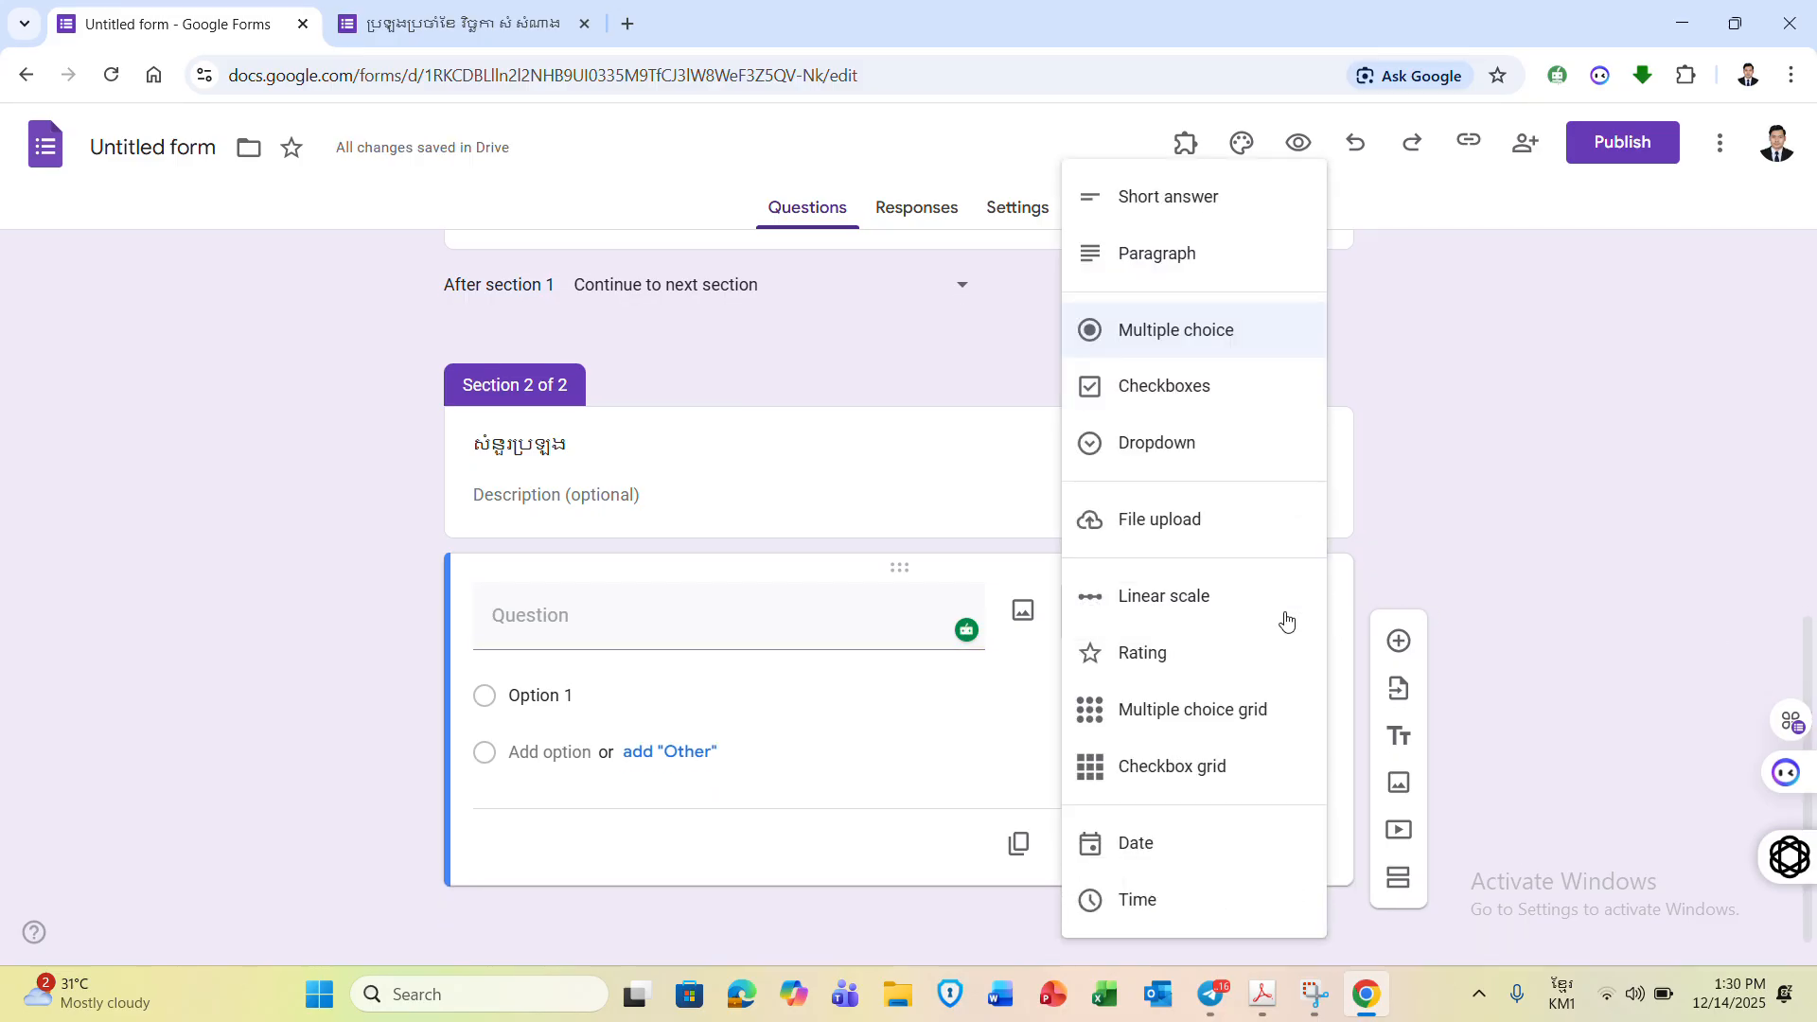
click(1205, 333)
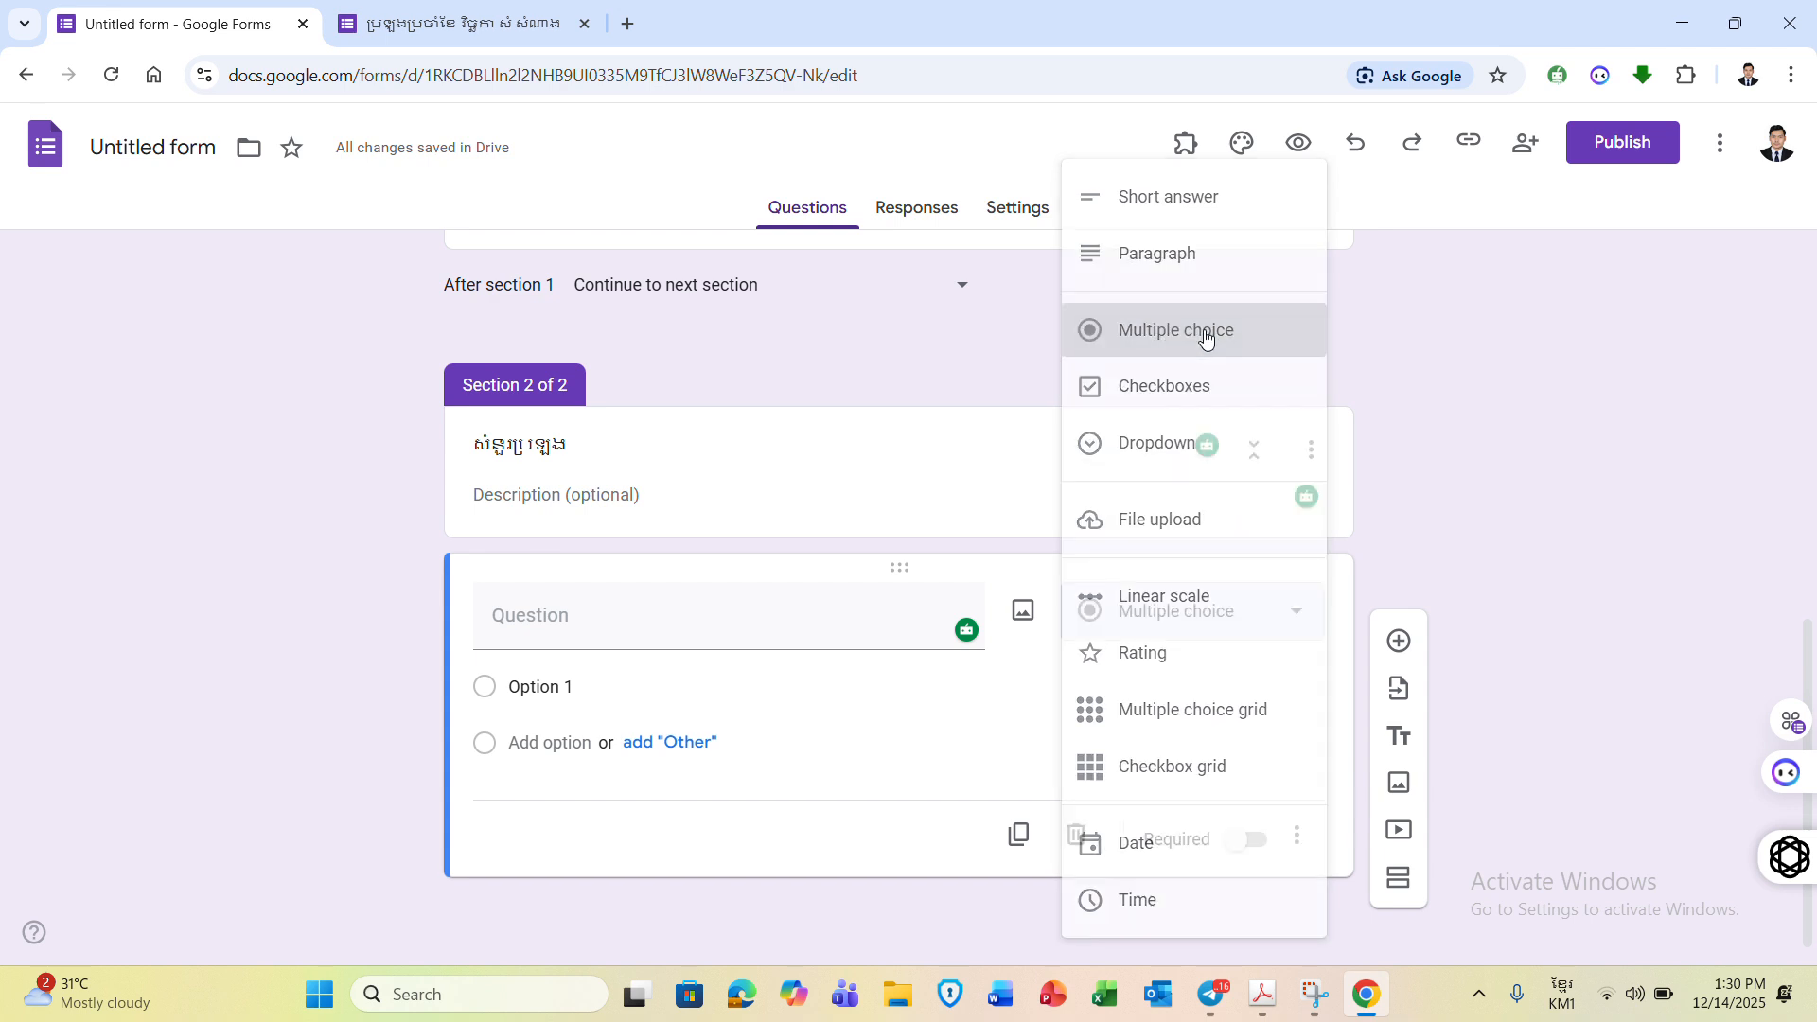
click(677, 630)
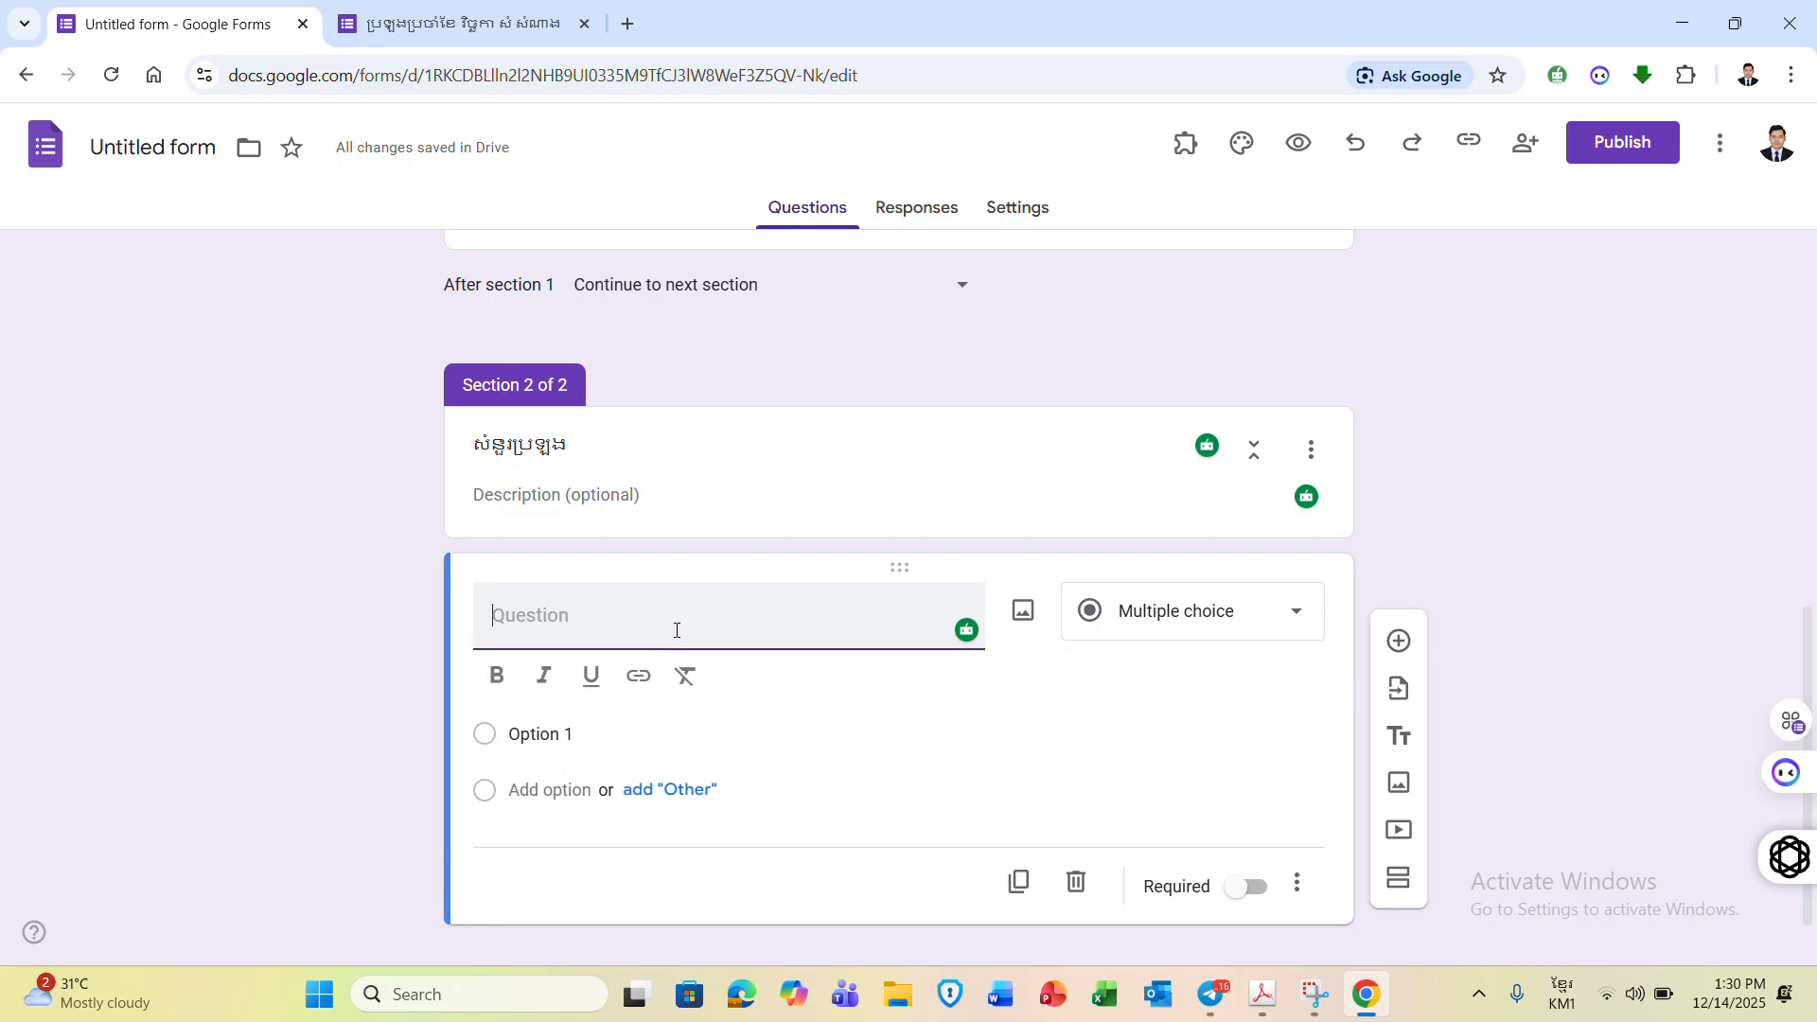
text(តើប្រាស)
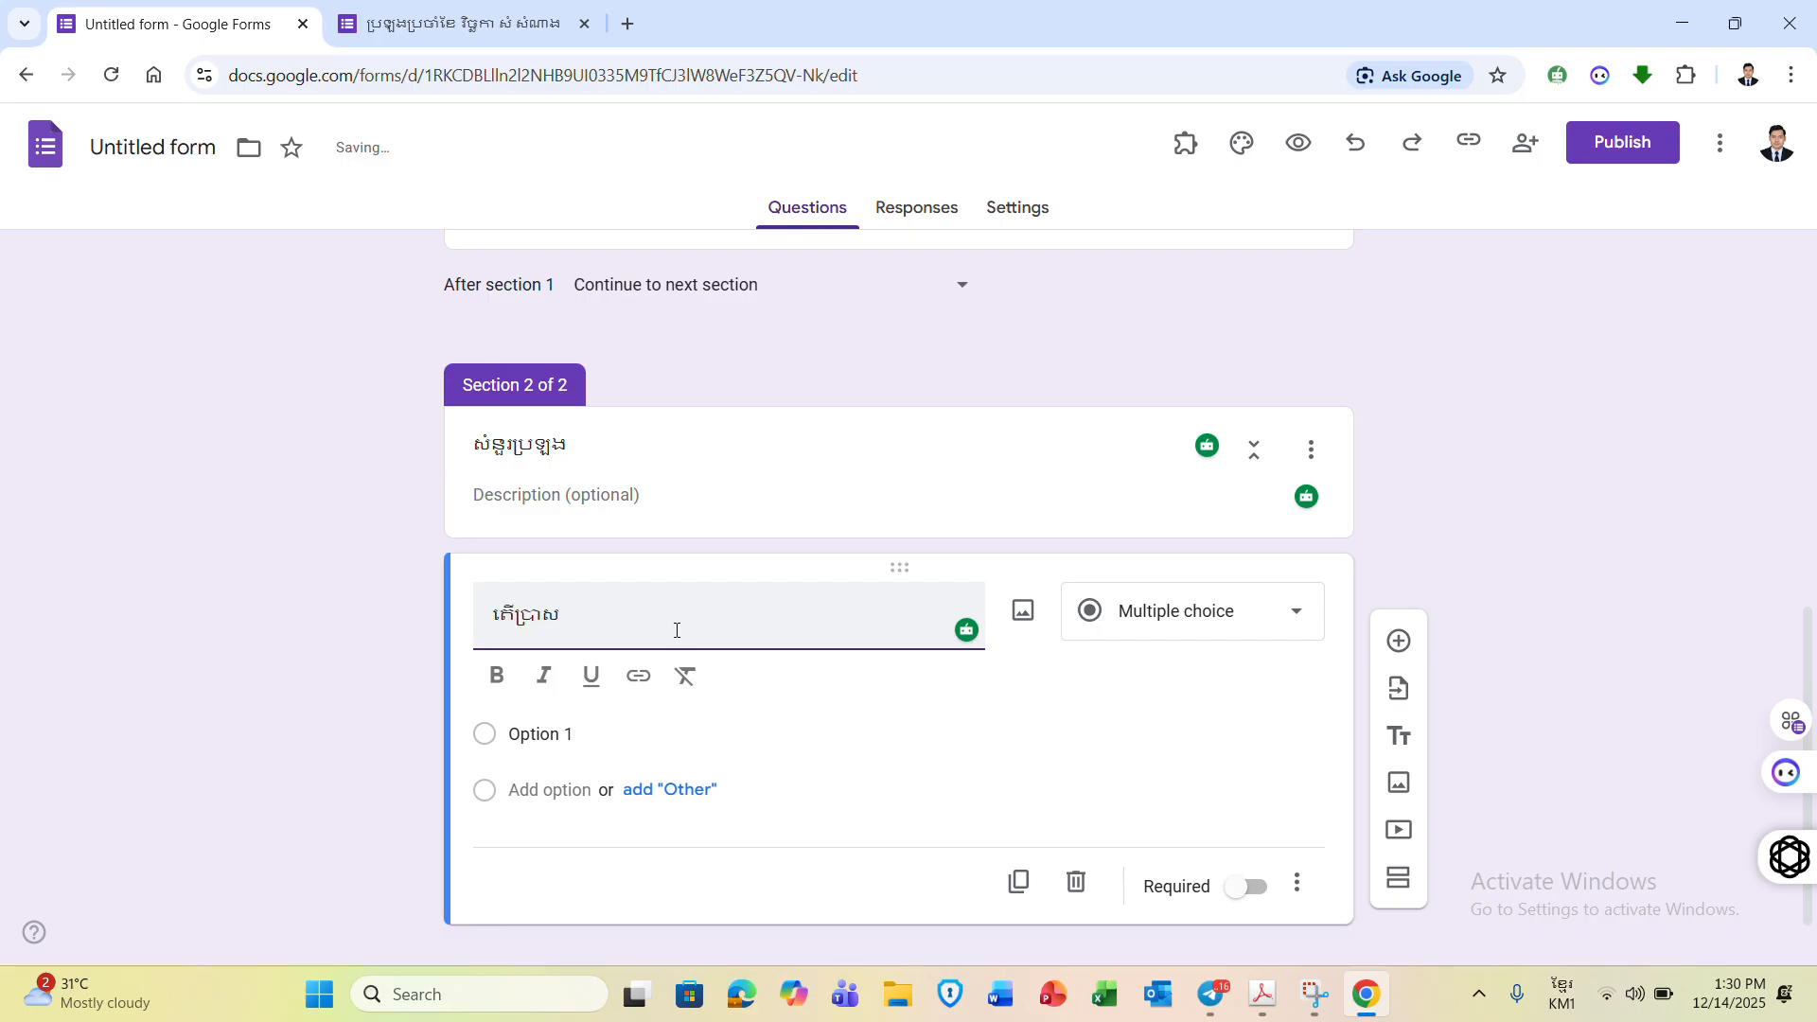
text(ាទអង្គរវត្តស្ថិតនៅ)
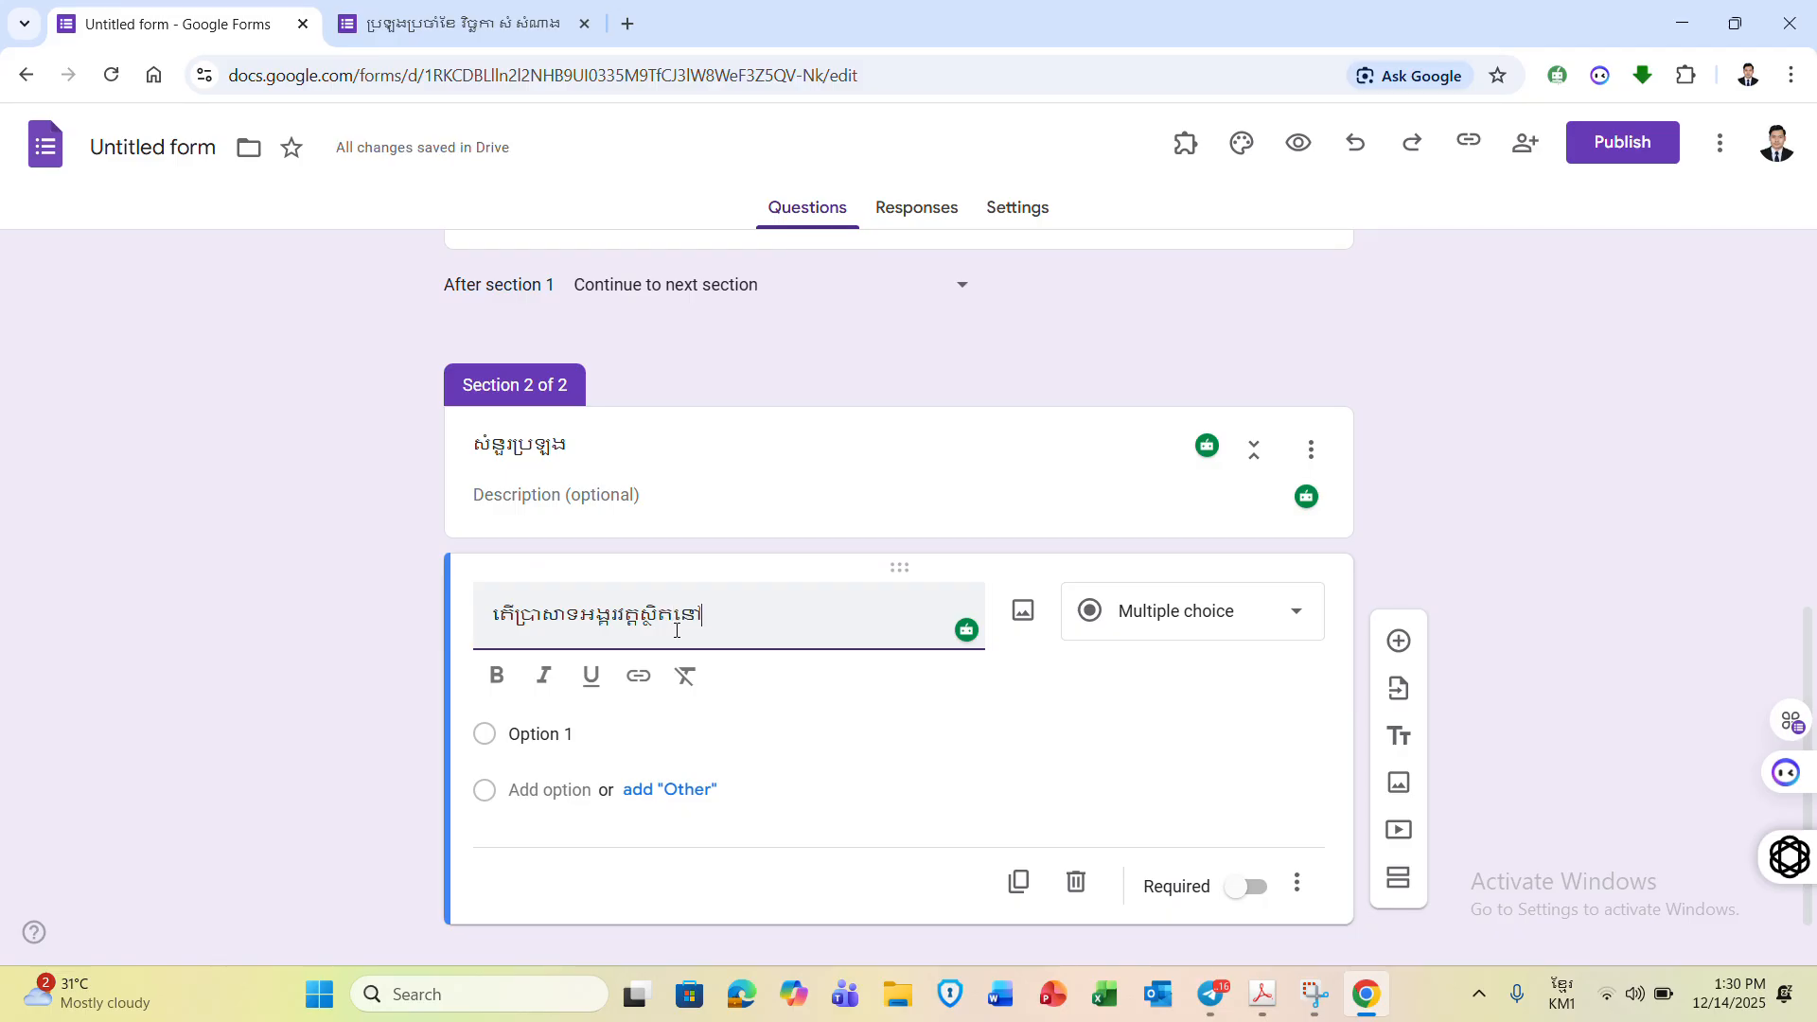
text(ខេត្តណា?)
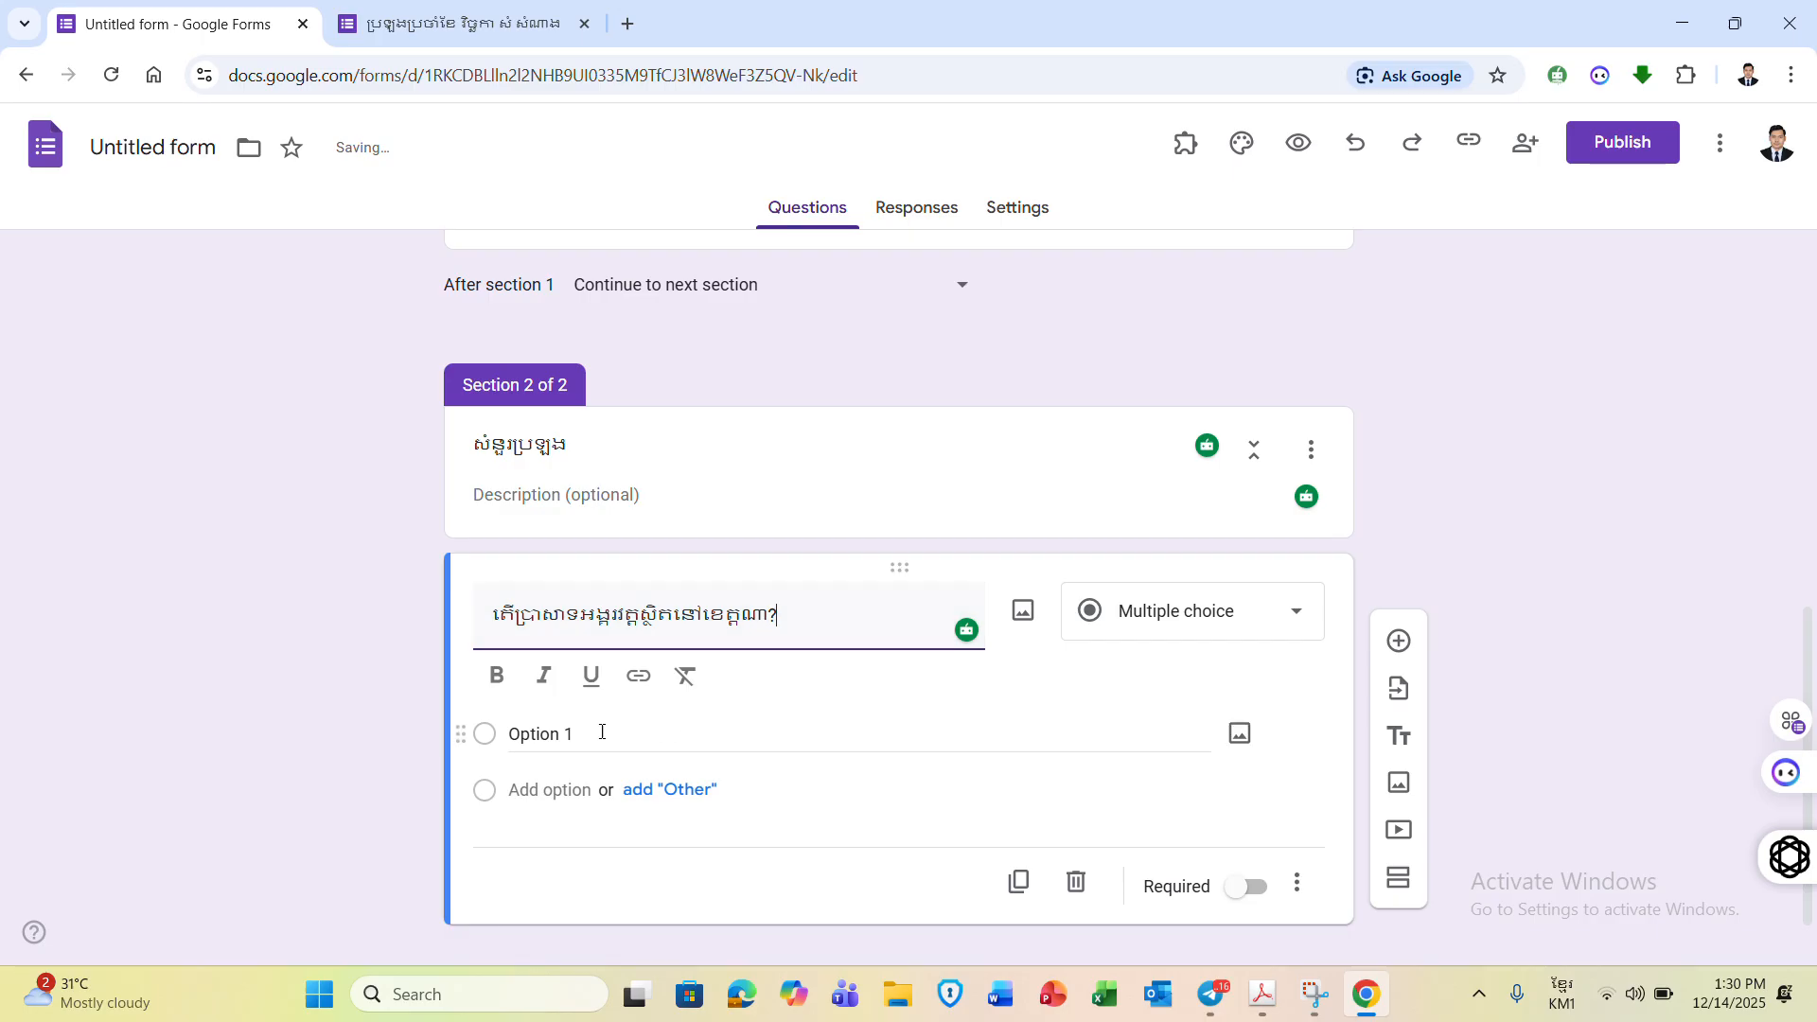
- Enter four province choices: Kampong Cham, Siem Reap, Tbong Khmum and Prey Veng
click(572, 736)
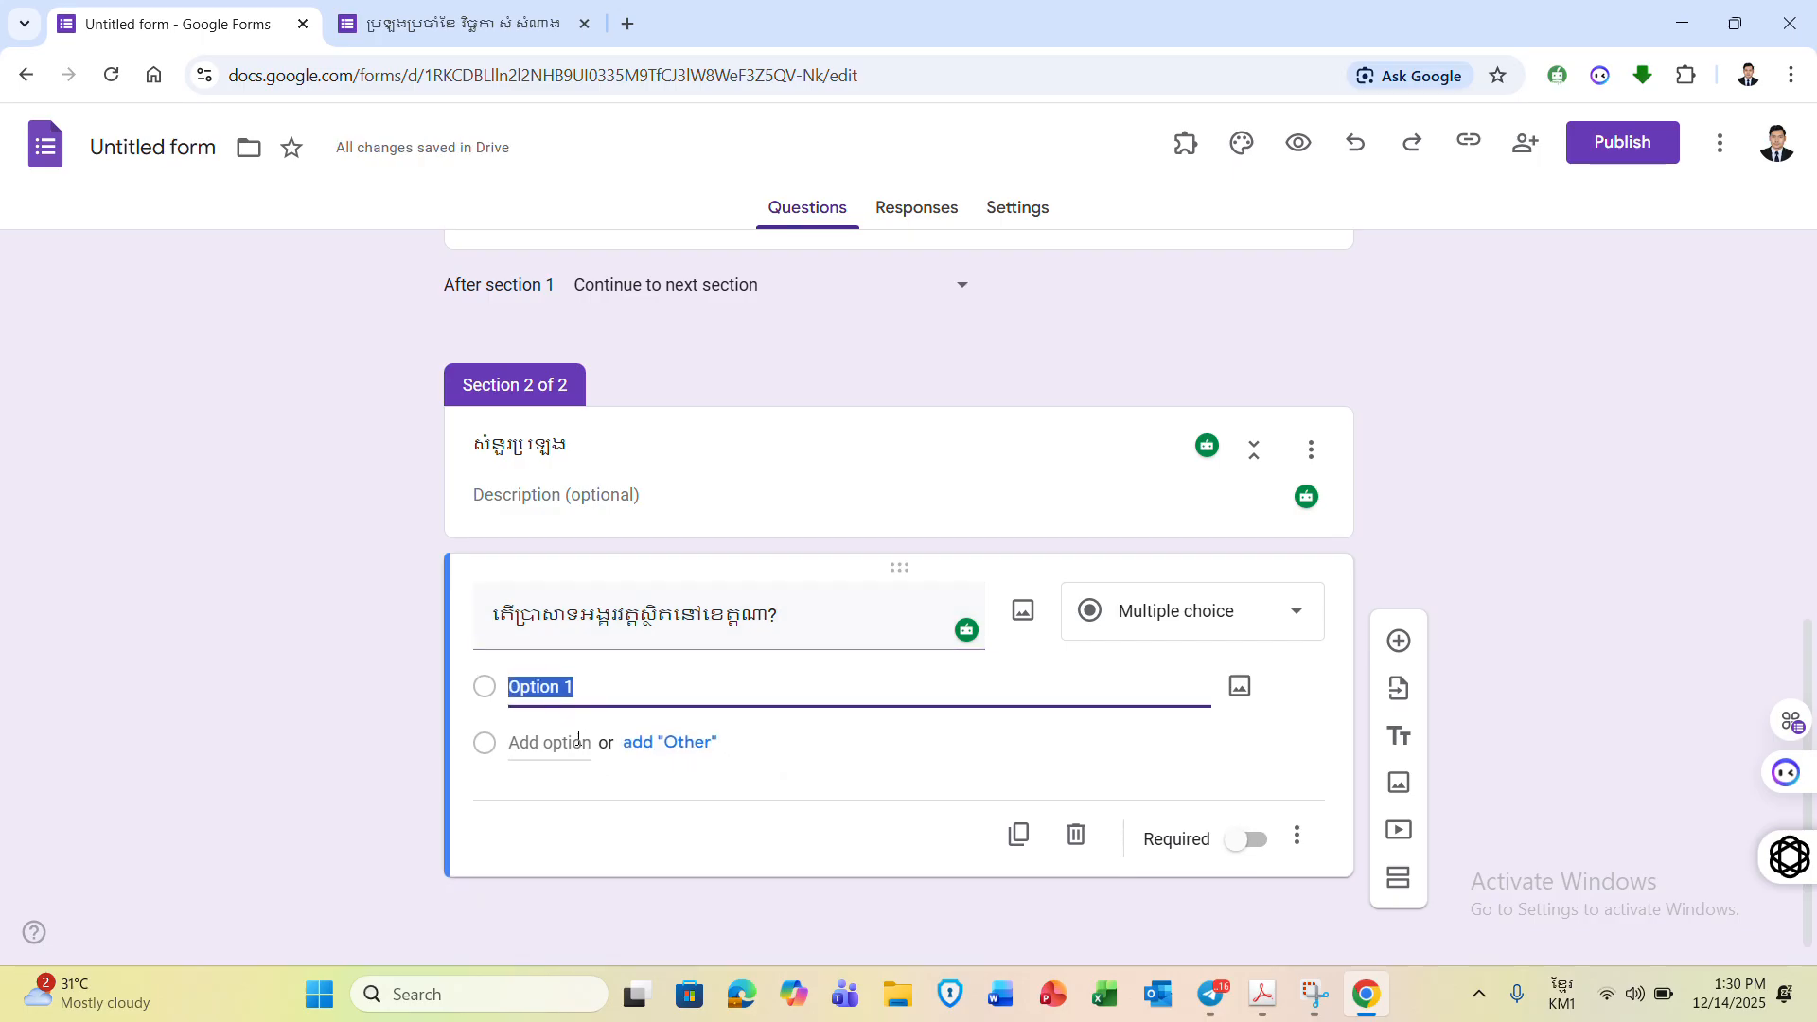
text(ខេតក)
key(BackSpace)
text(្តកំ)
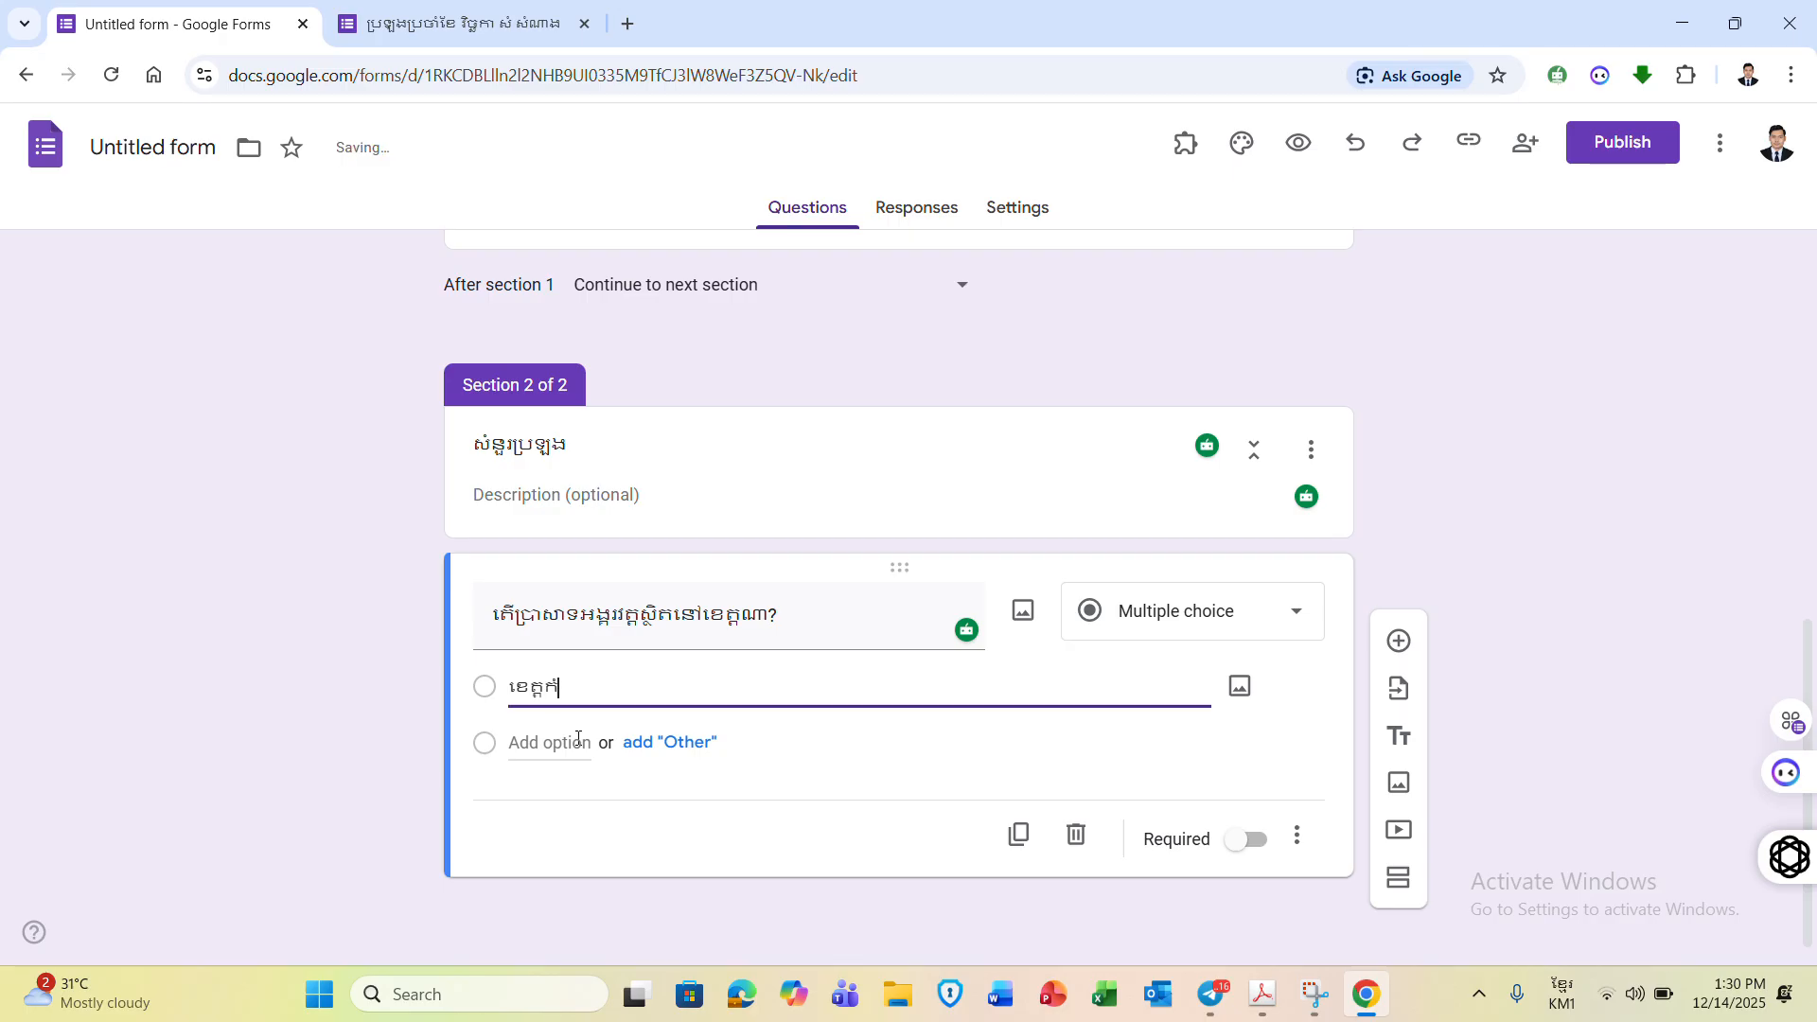
text(ពង់ចាម)
click(549, 743)
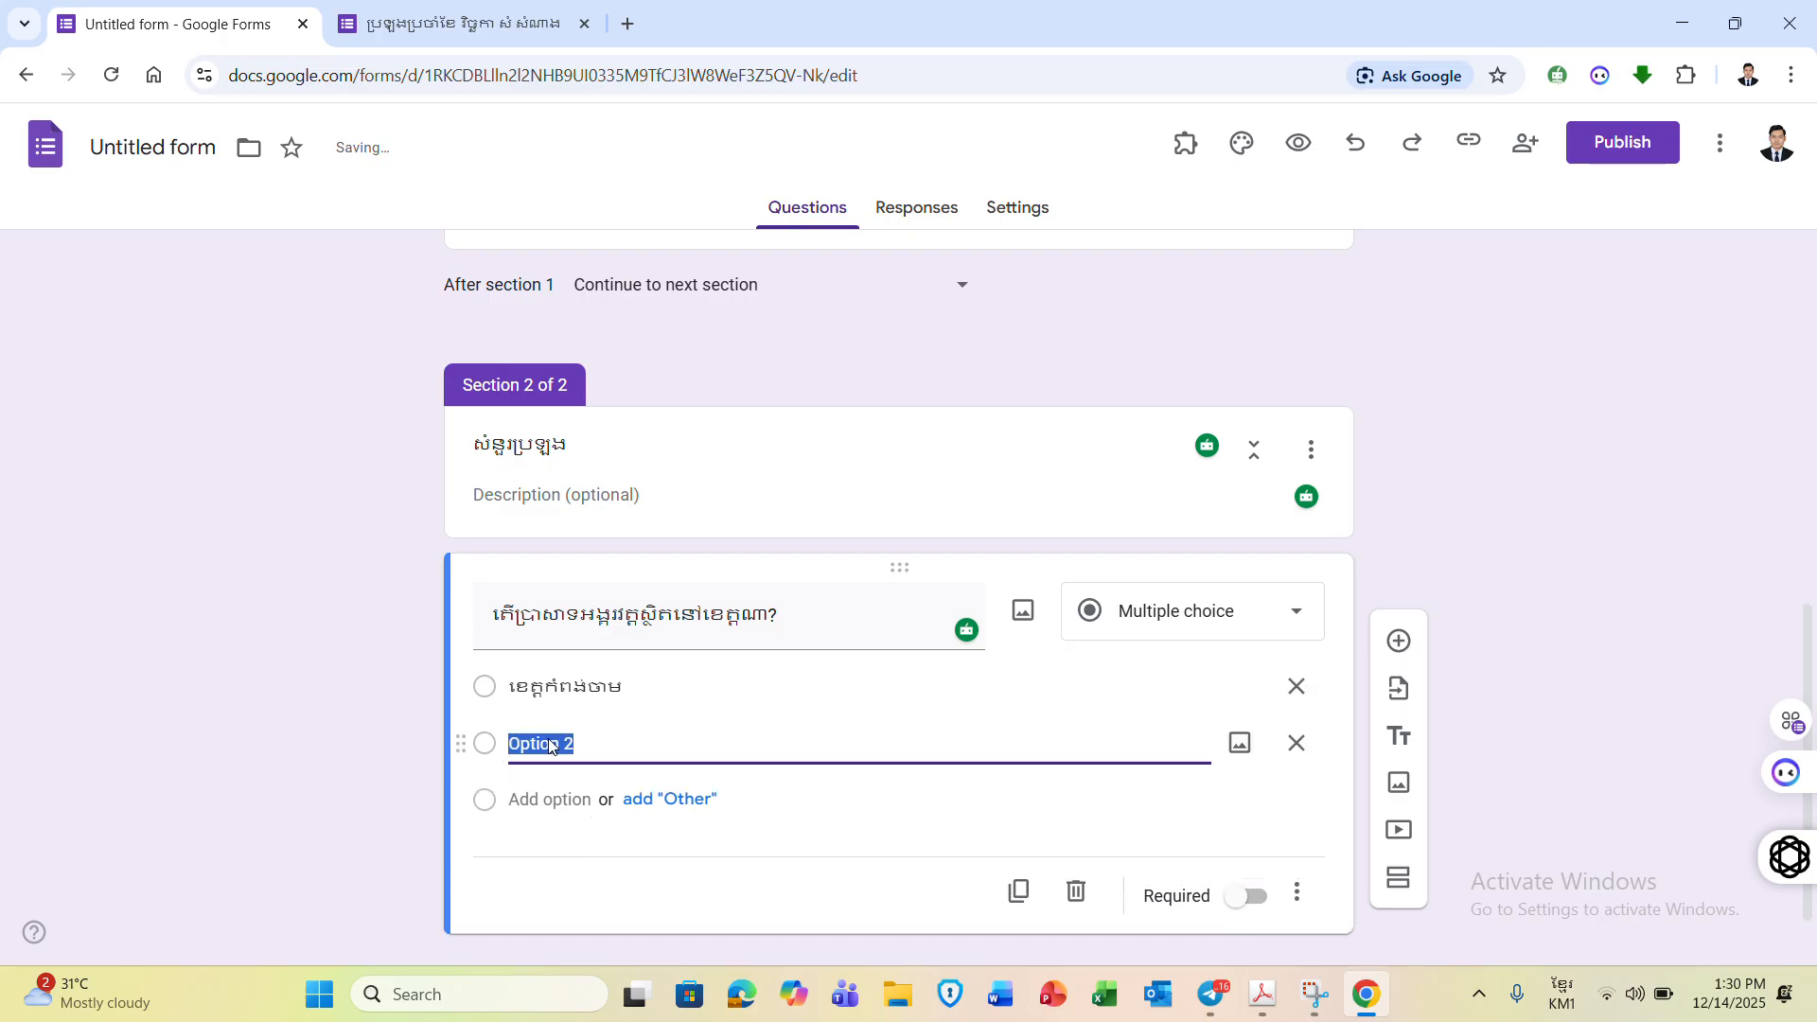
text(ខេត្តសៀមរាប)
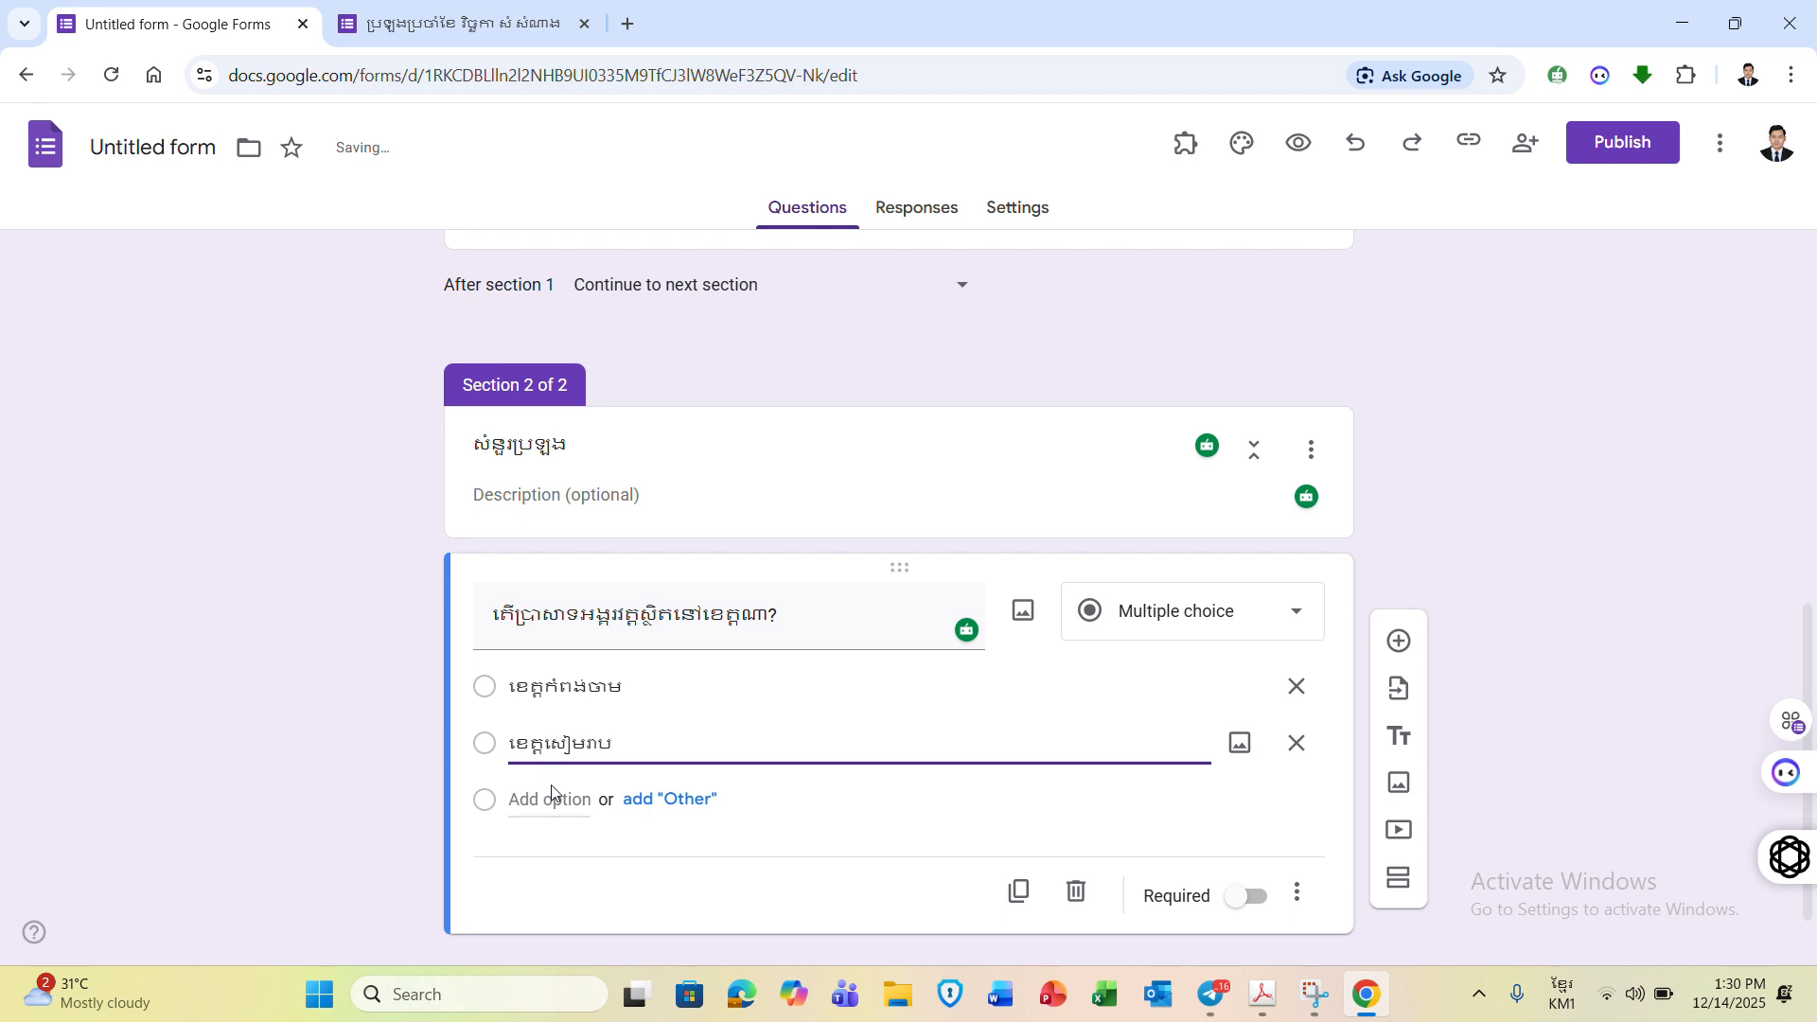
click(550, 798)
text(ត)
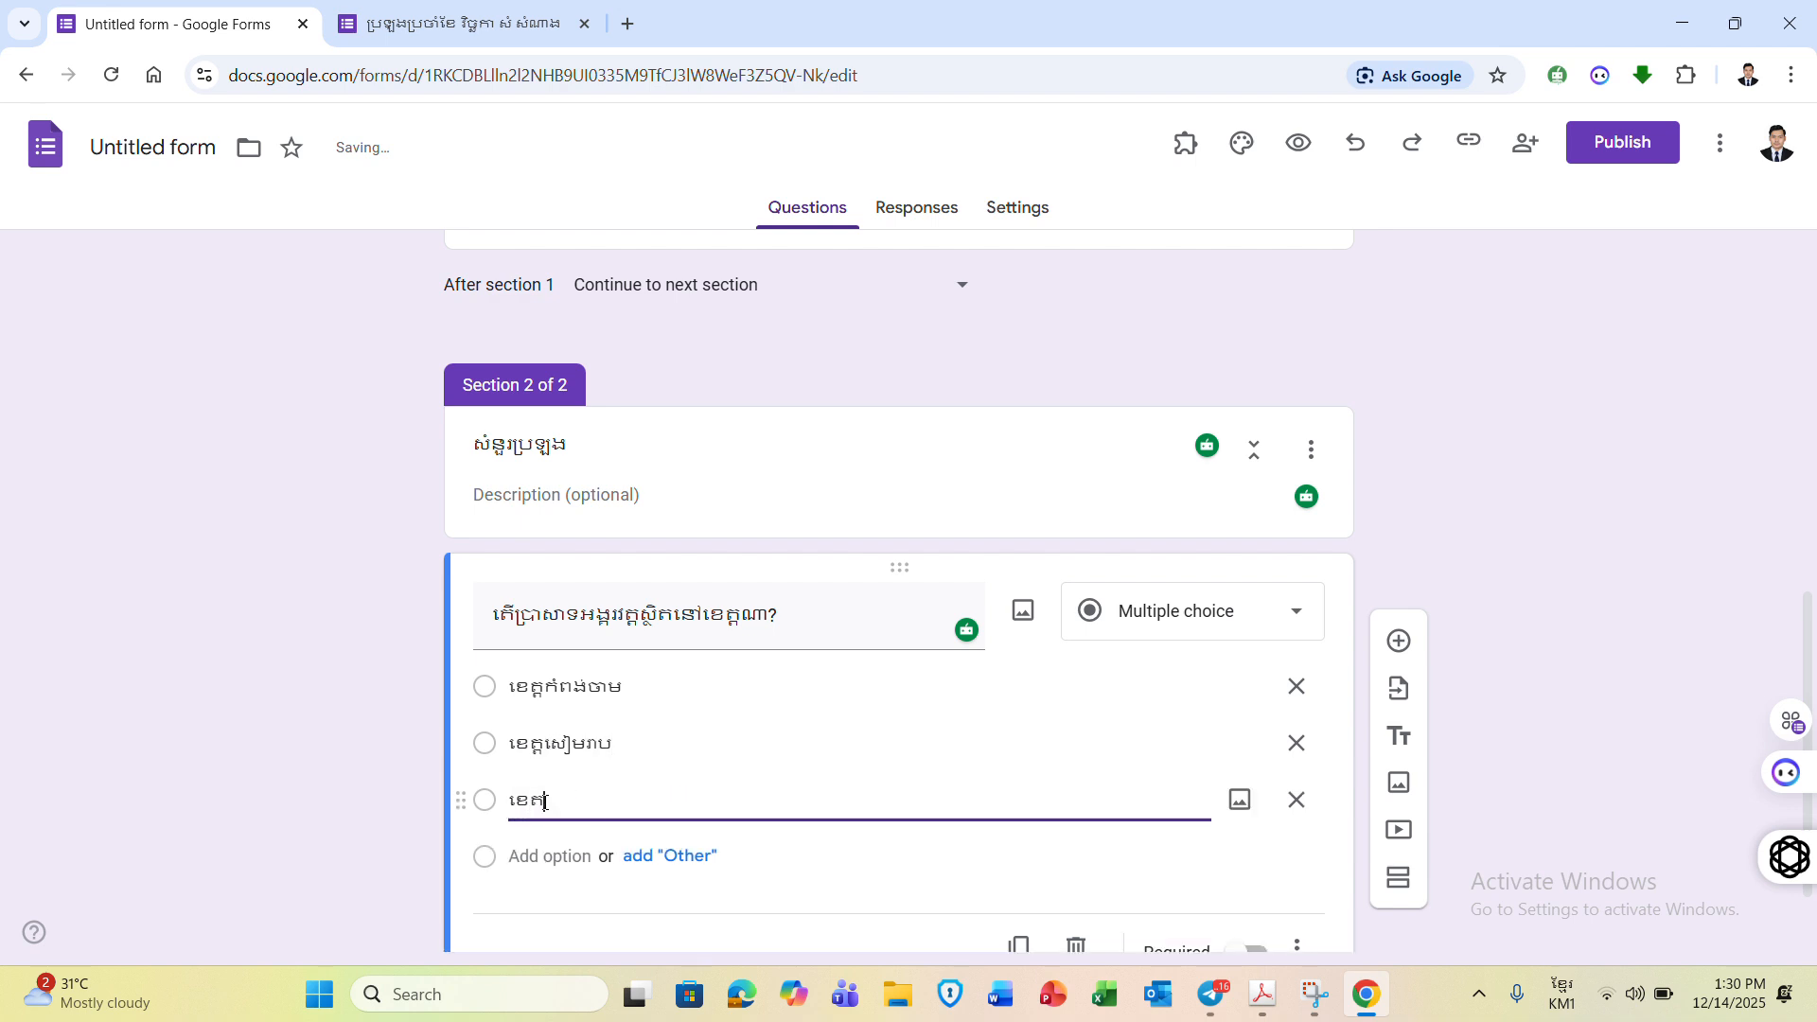
text(្តត្បូងឃ្មុំ)
click(553, 851)
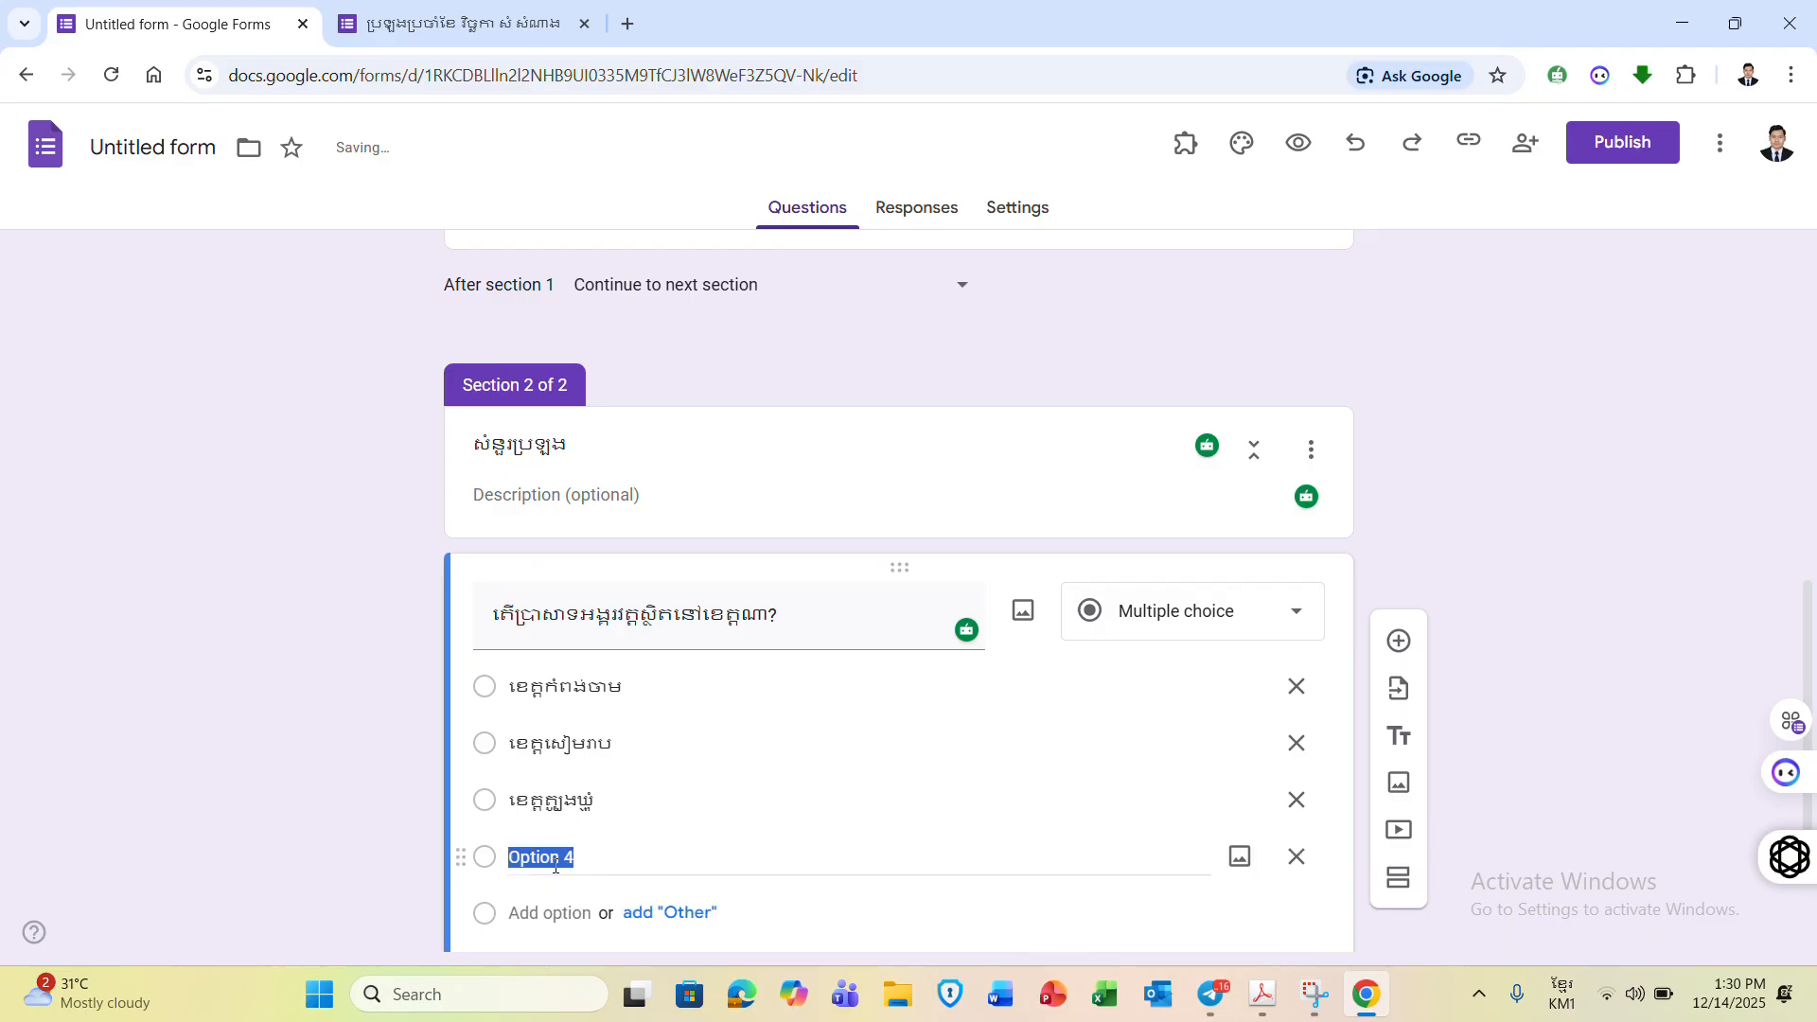
text(ខេត្ត)
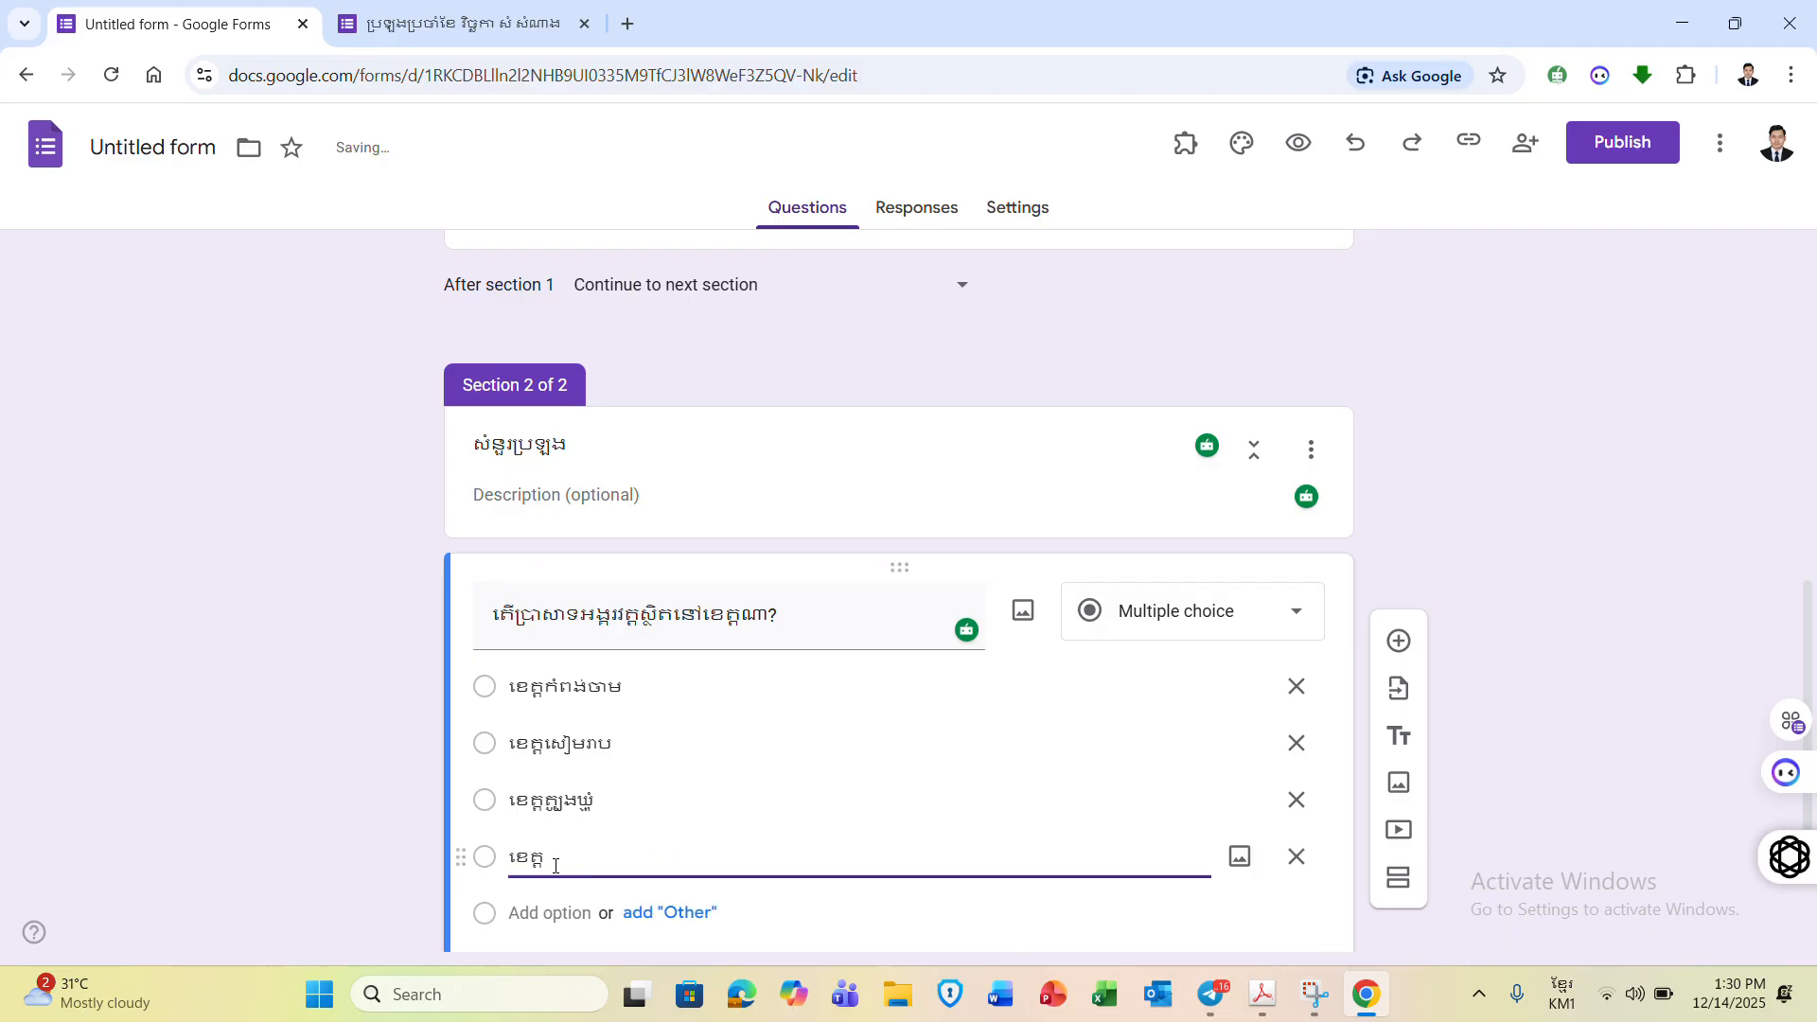
text(ព្រៃវែង)
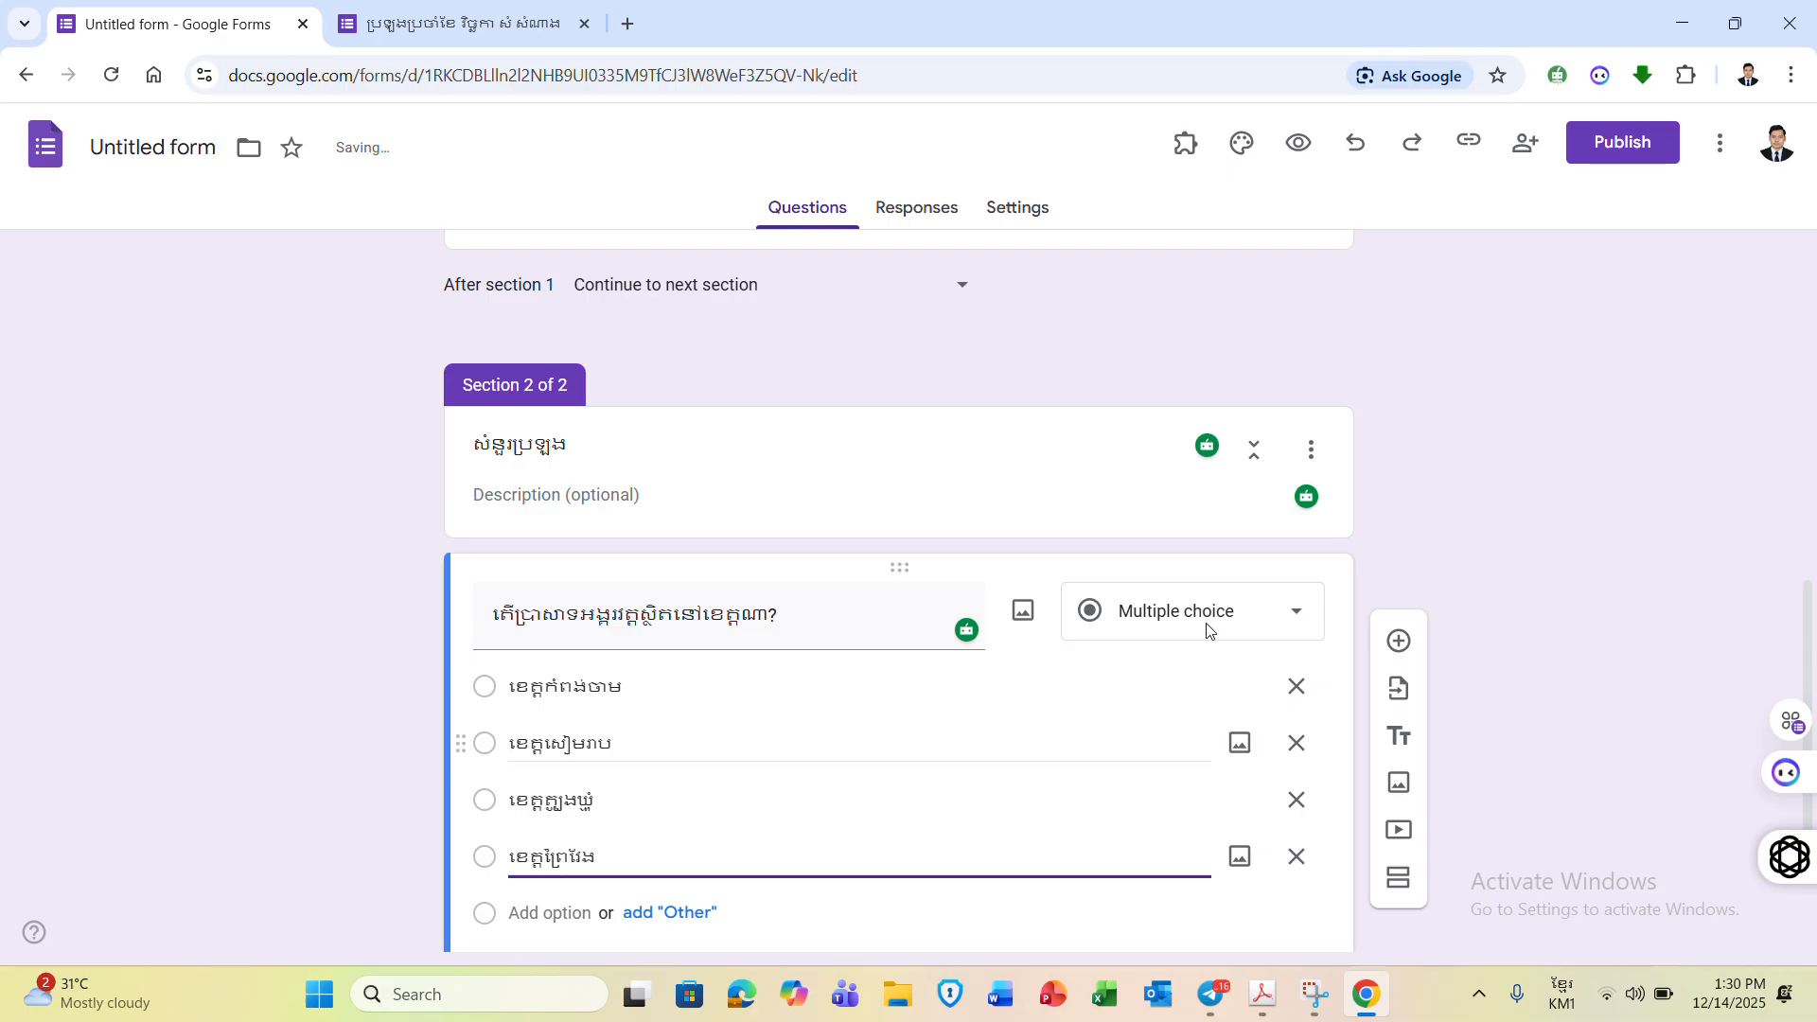
click(1745, 525)
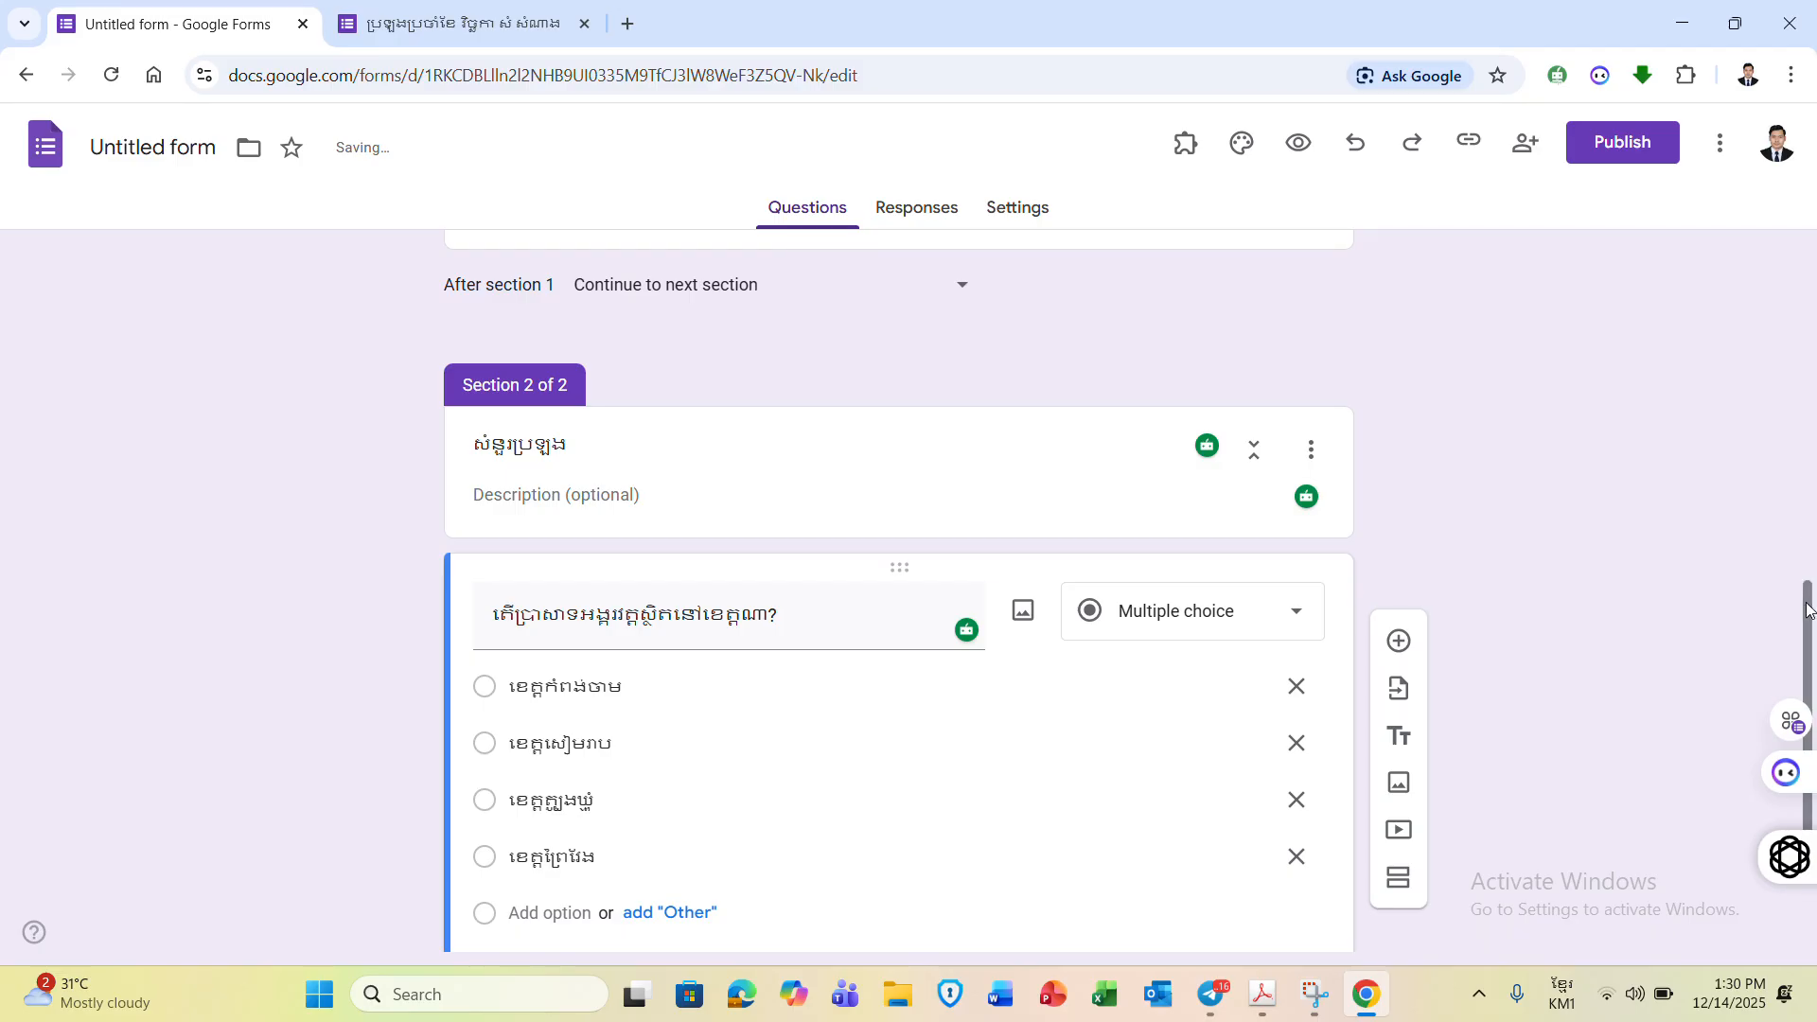
drag(1807, 613, 1805, 651)
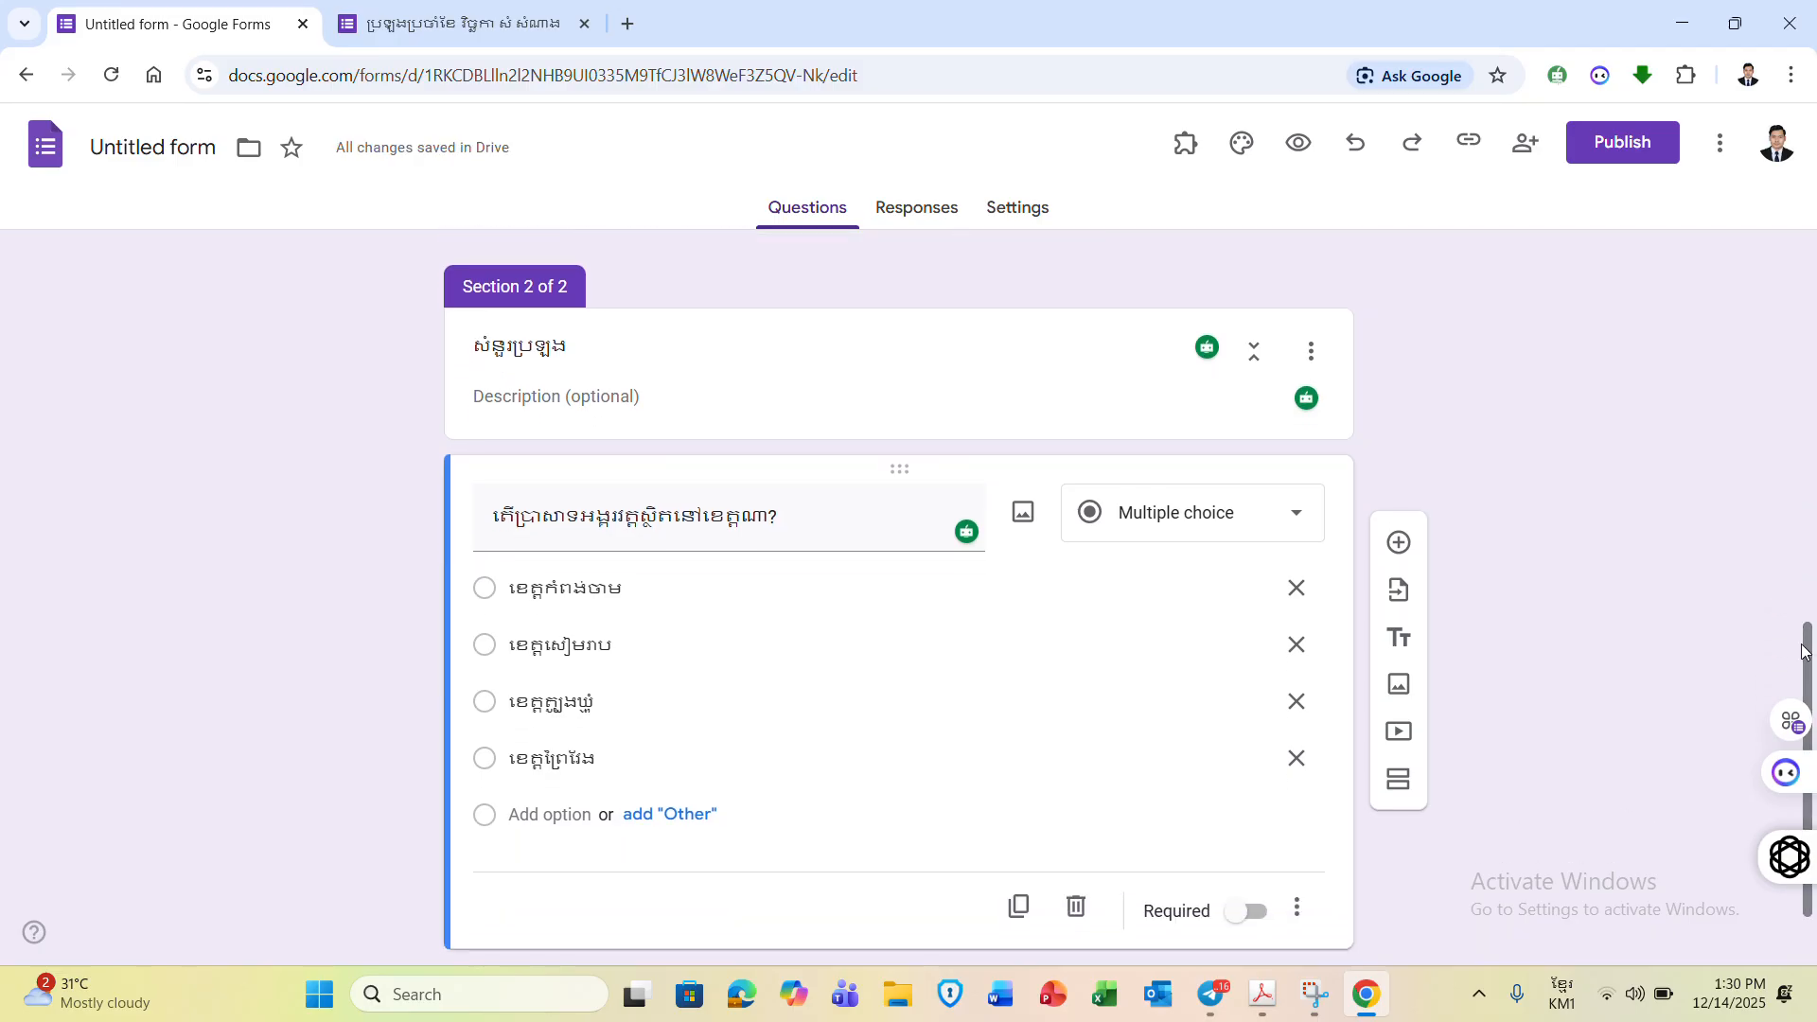
- In Settings, turn on quiz mode, set default points to 1, and expand Responses
click(1028, 213)
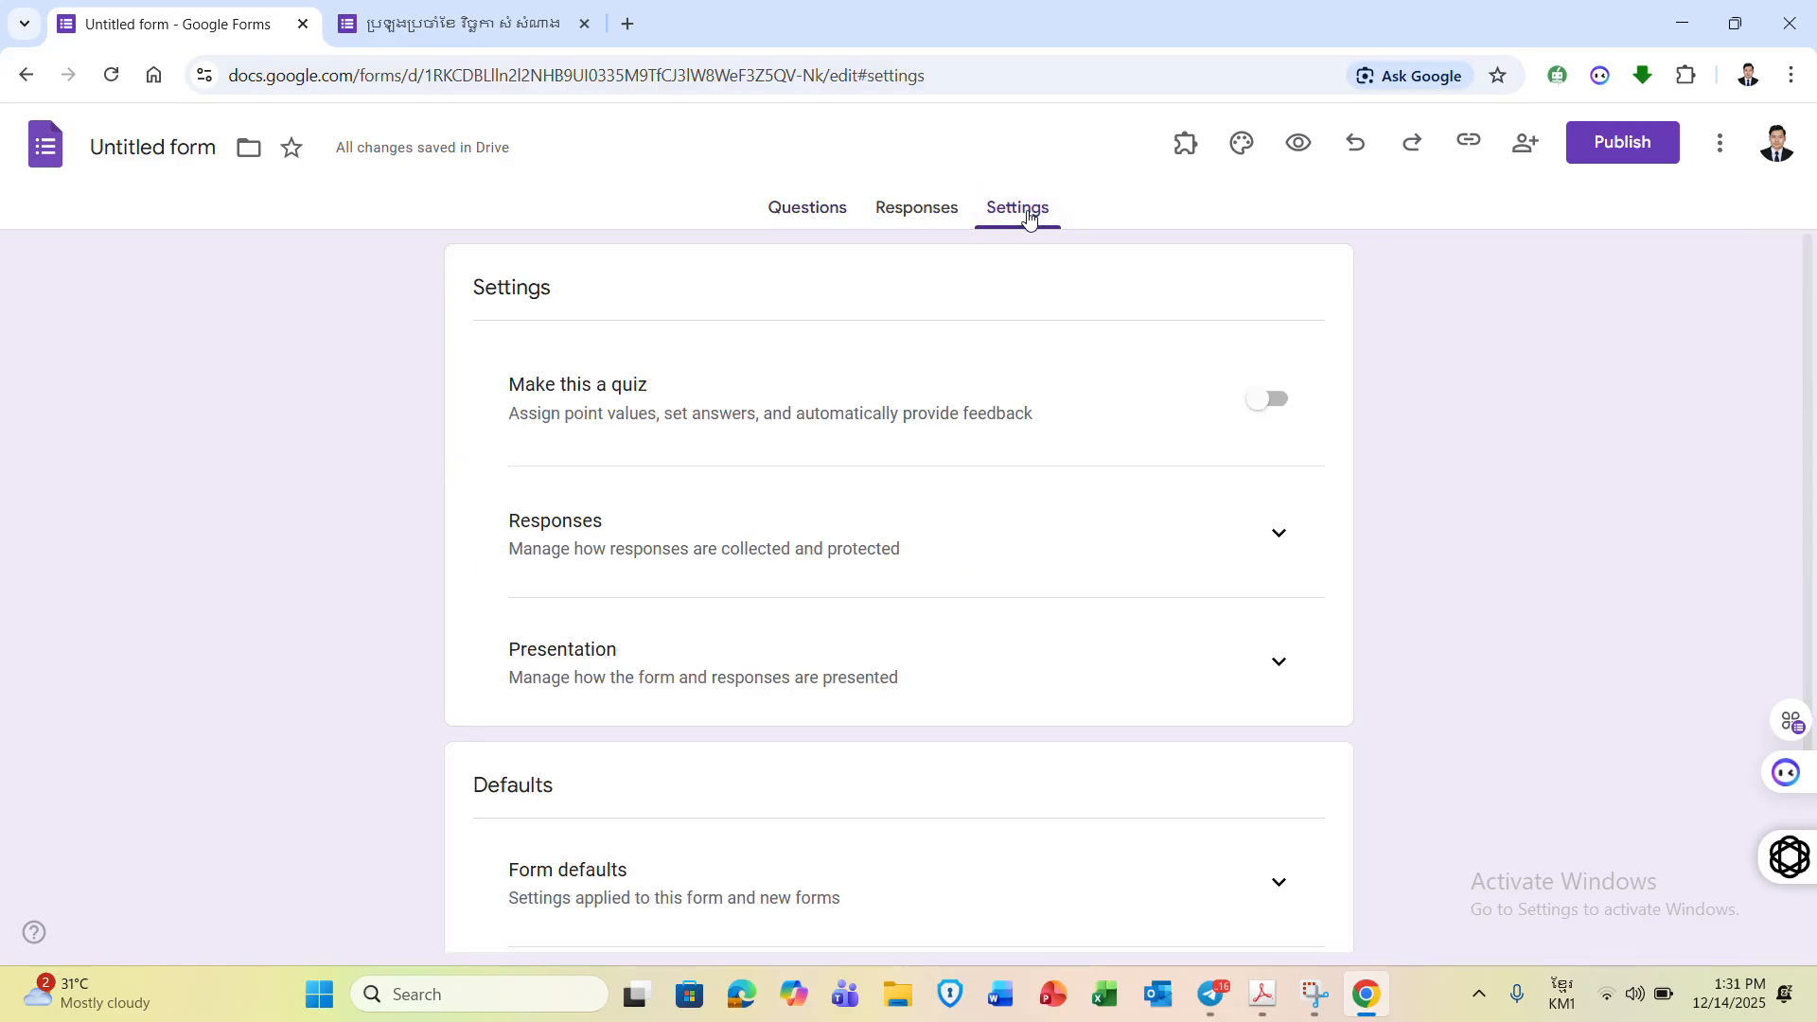
click(1279, 402)
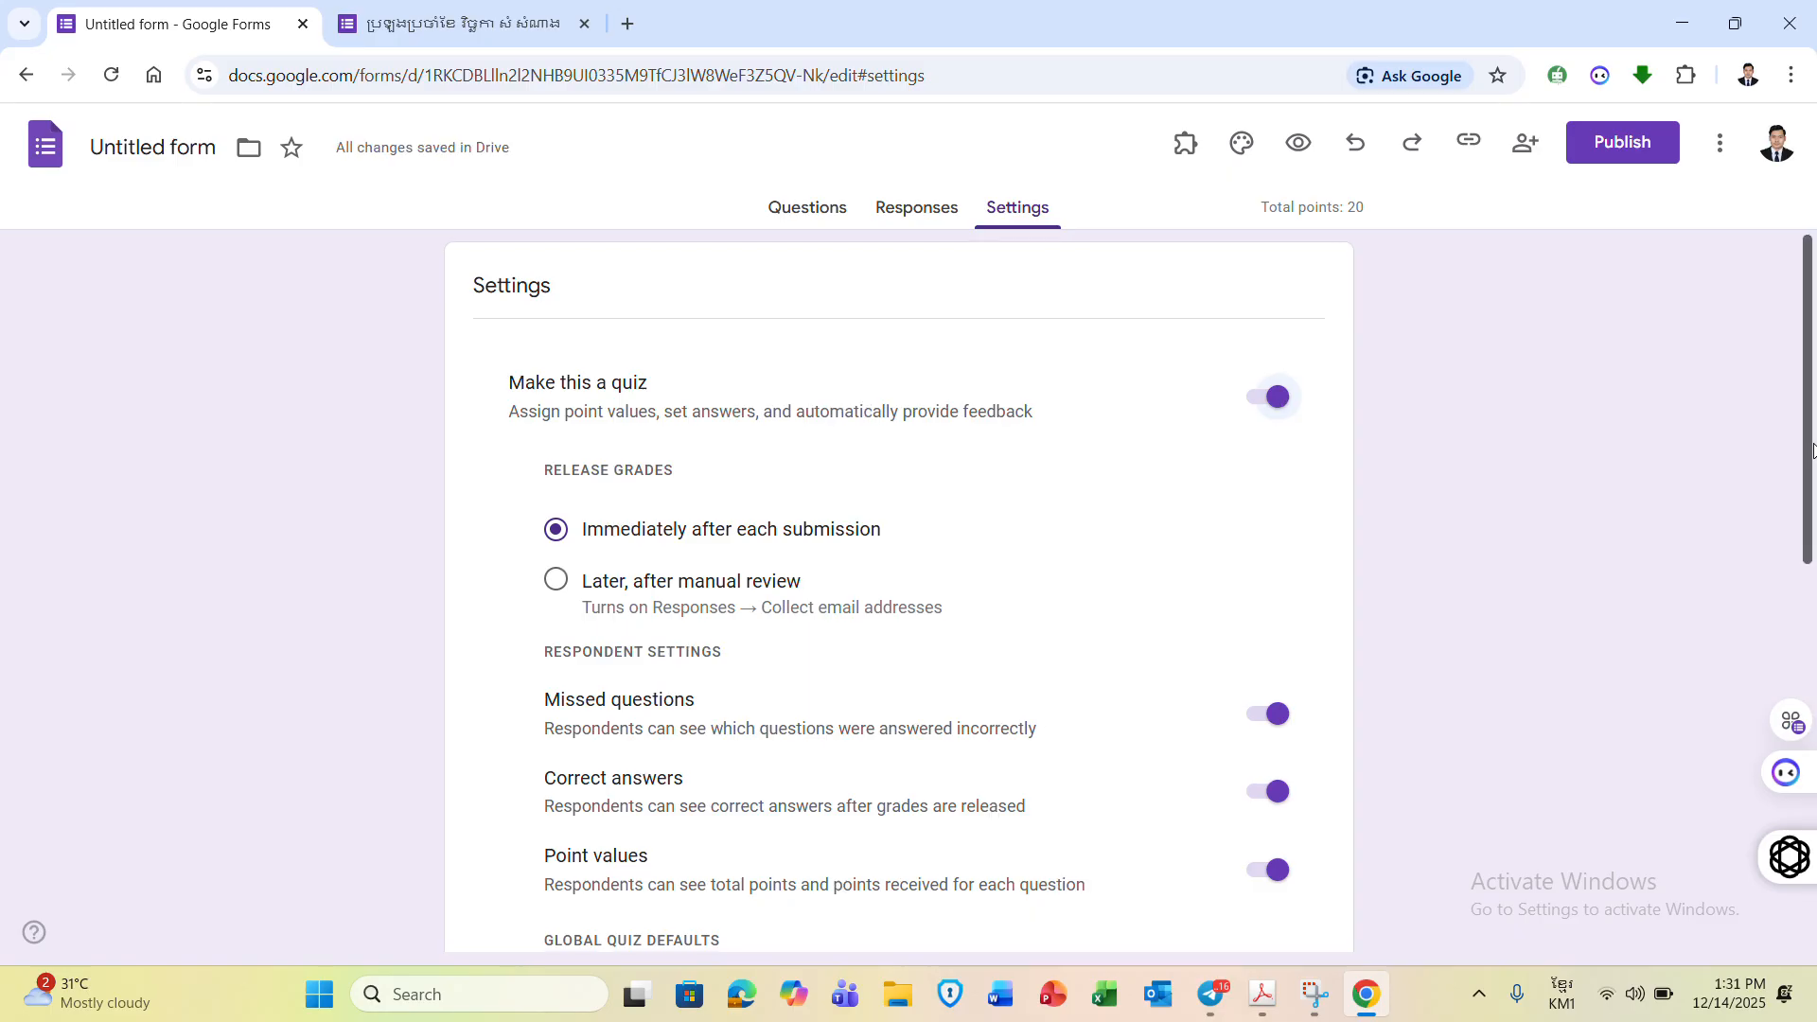
drag(1812, 445, 1804, 587)
double_click(1210, 700)
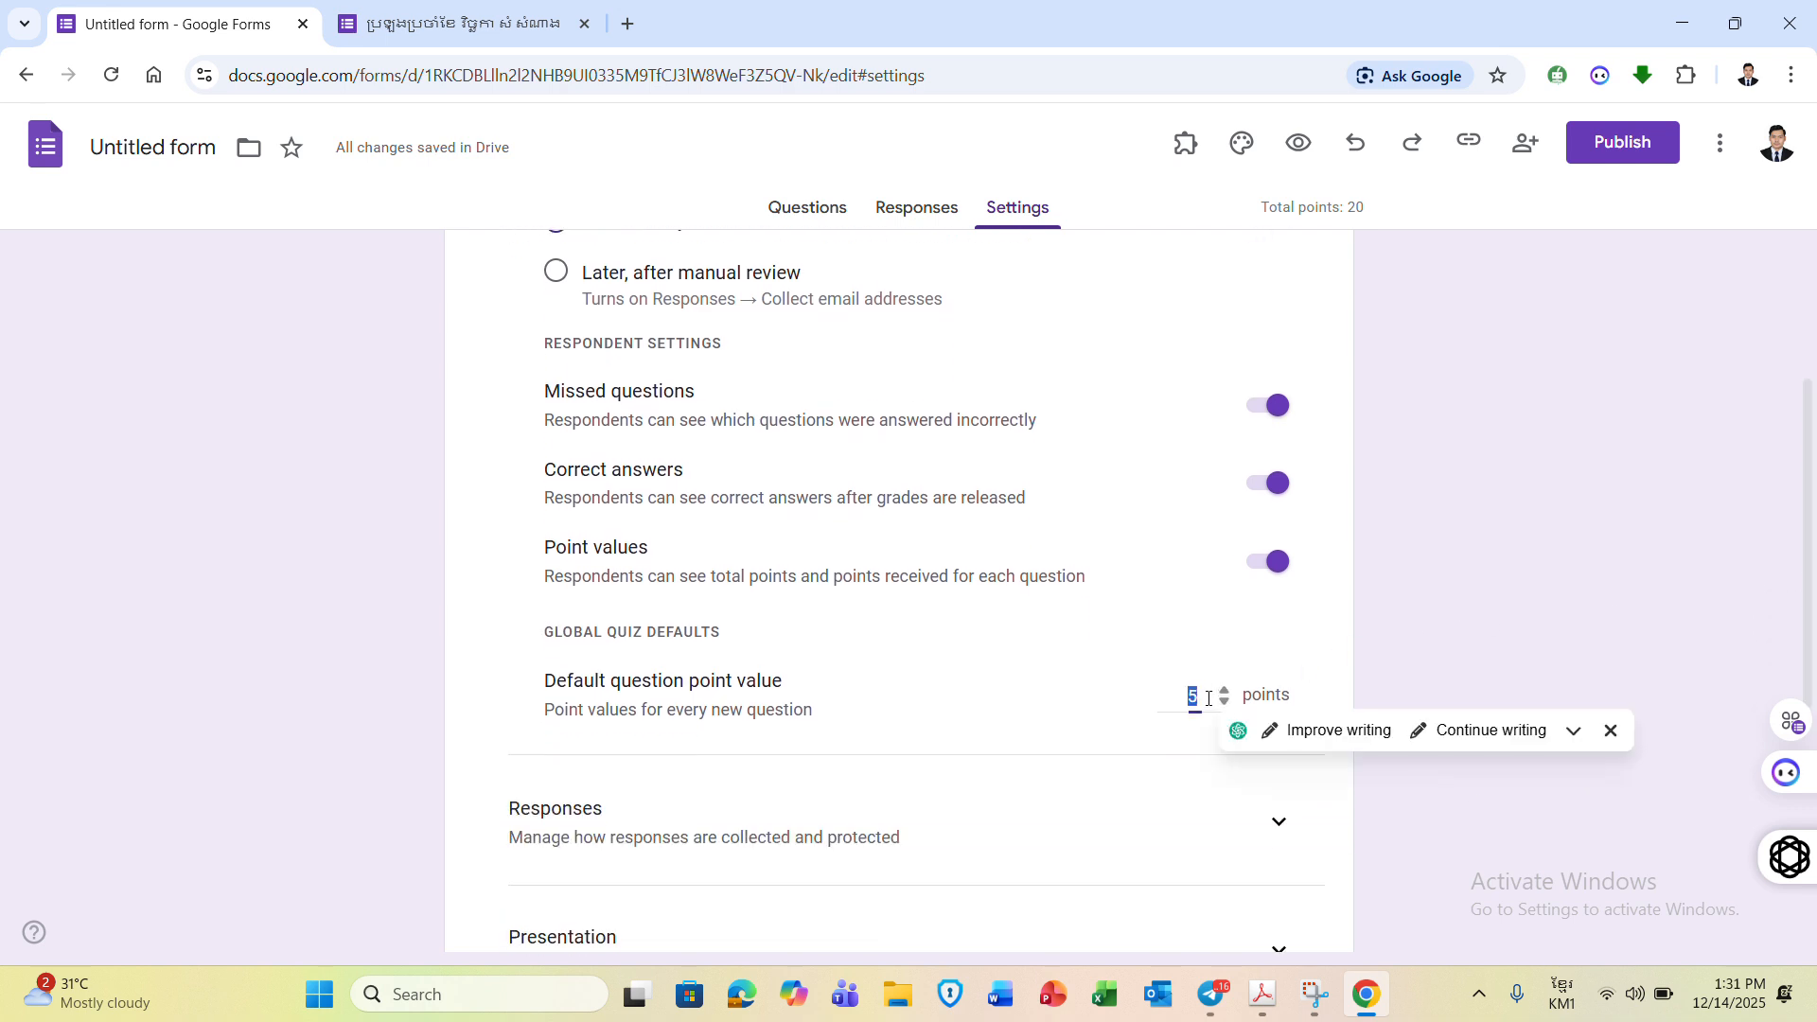
key(BackSpace)
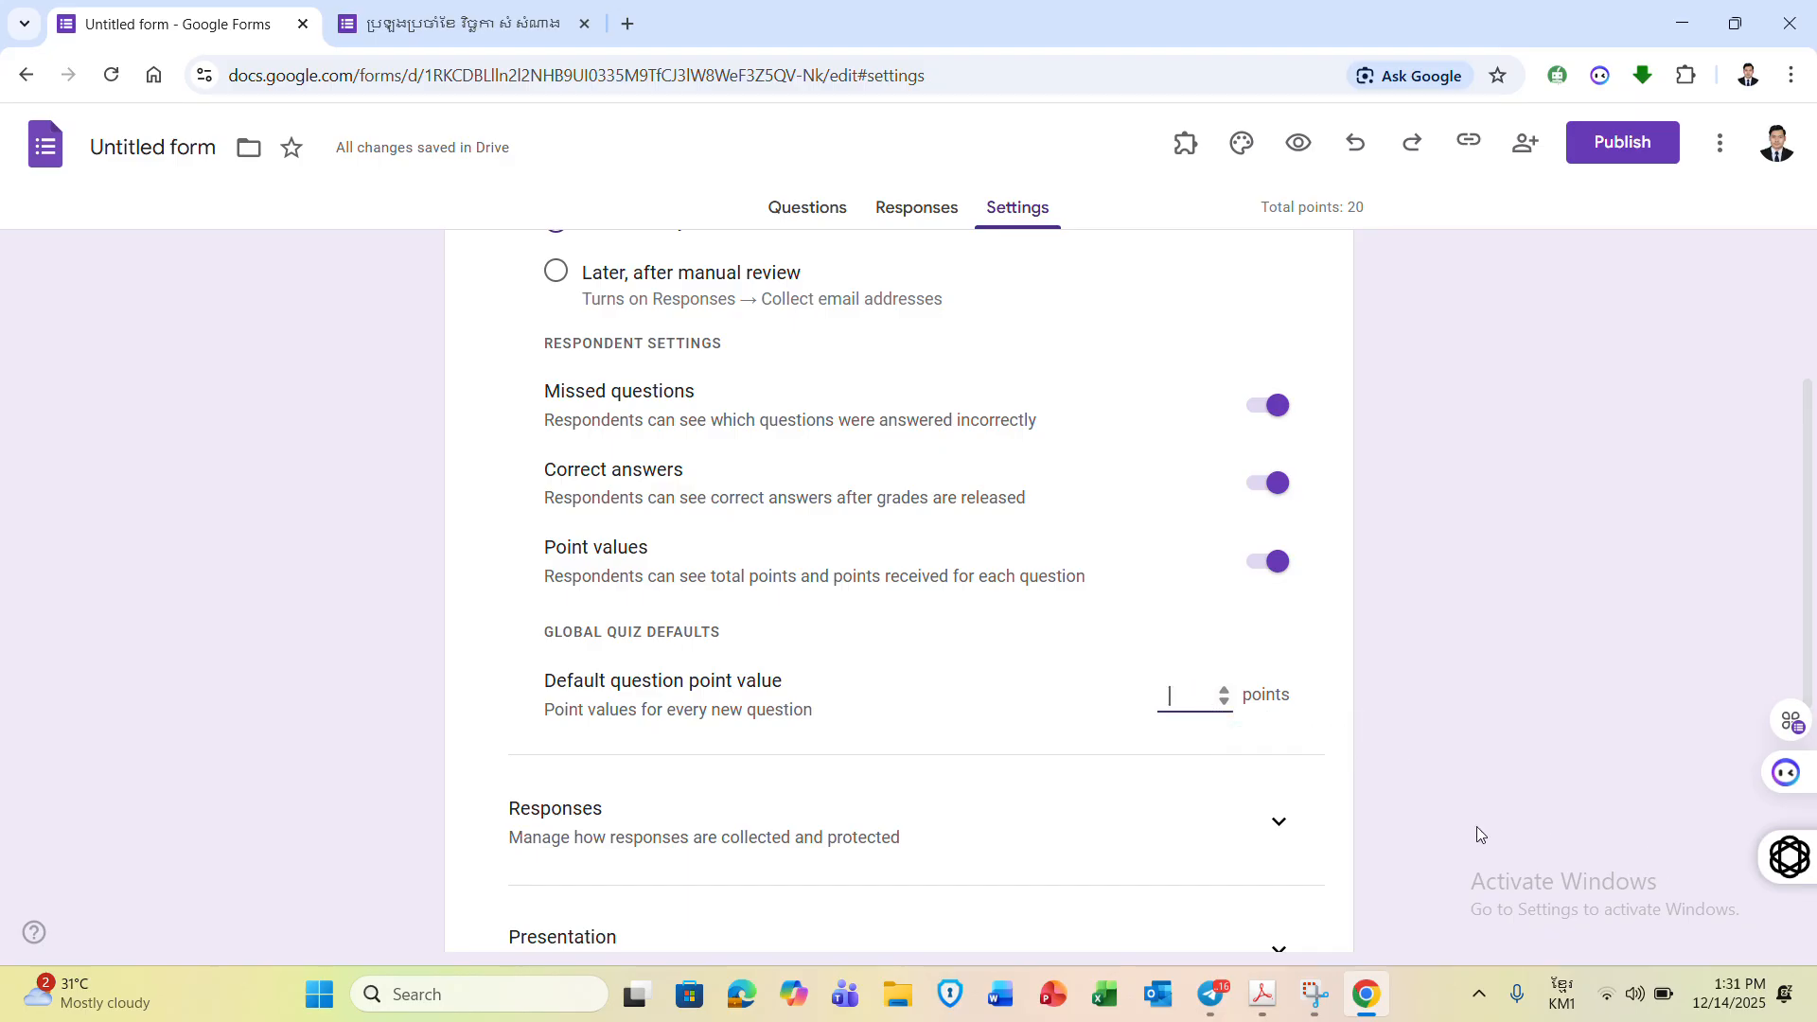
click(1225, 690)
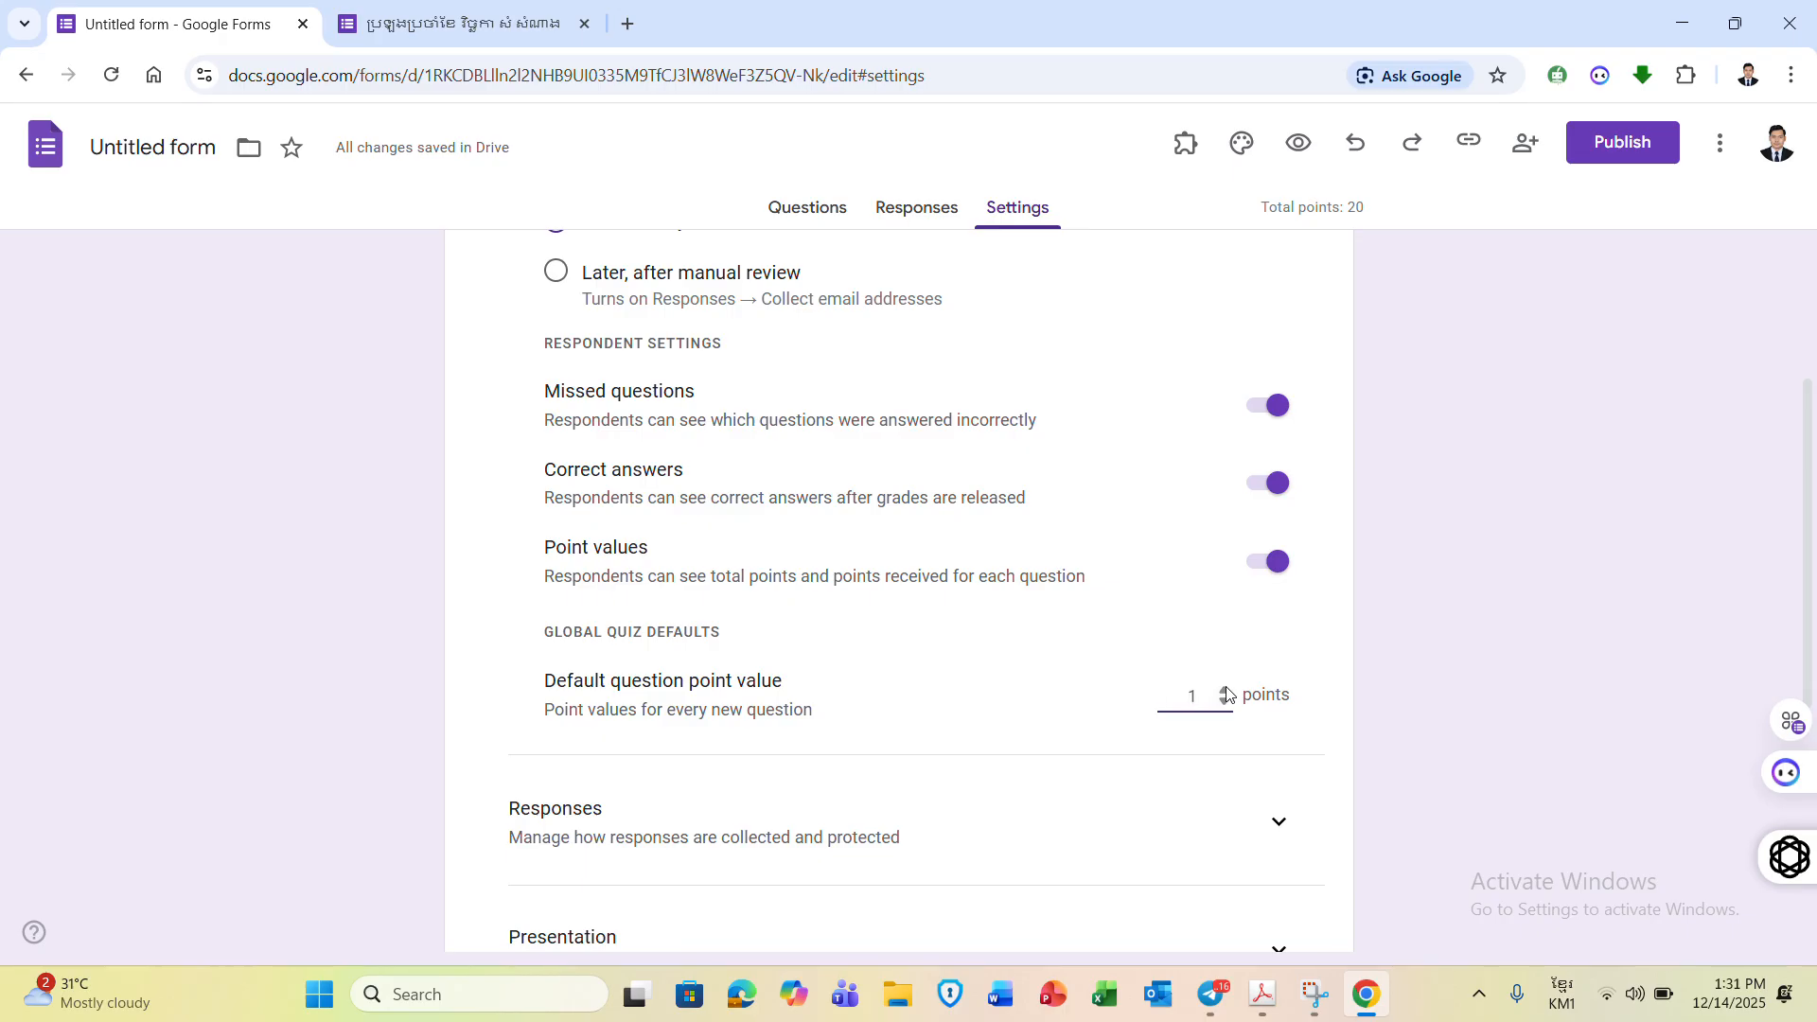
drag(1809, 573, 1699, 650)
click(1279, 698)
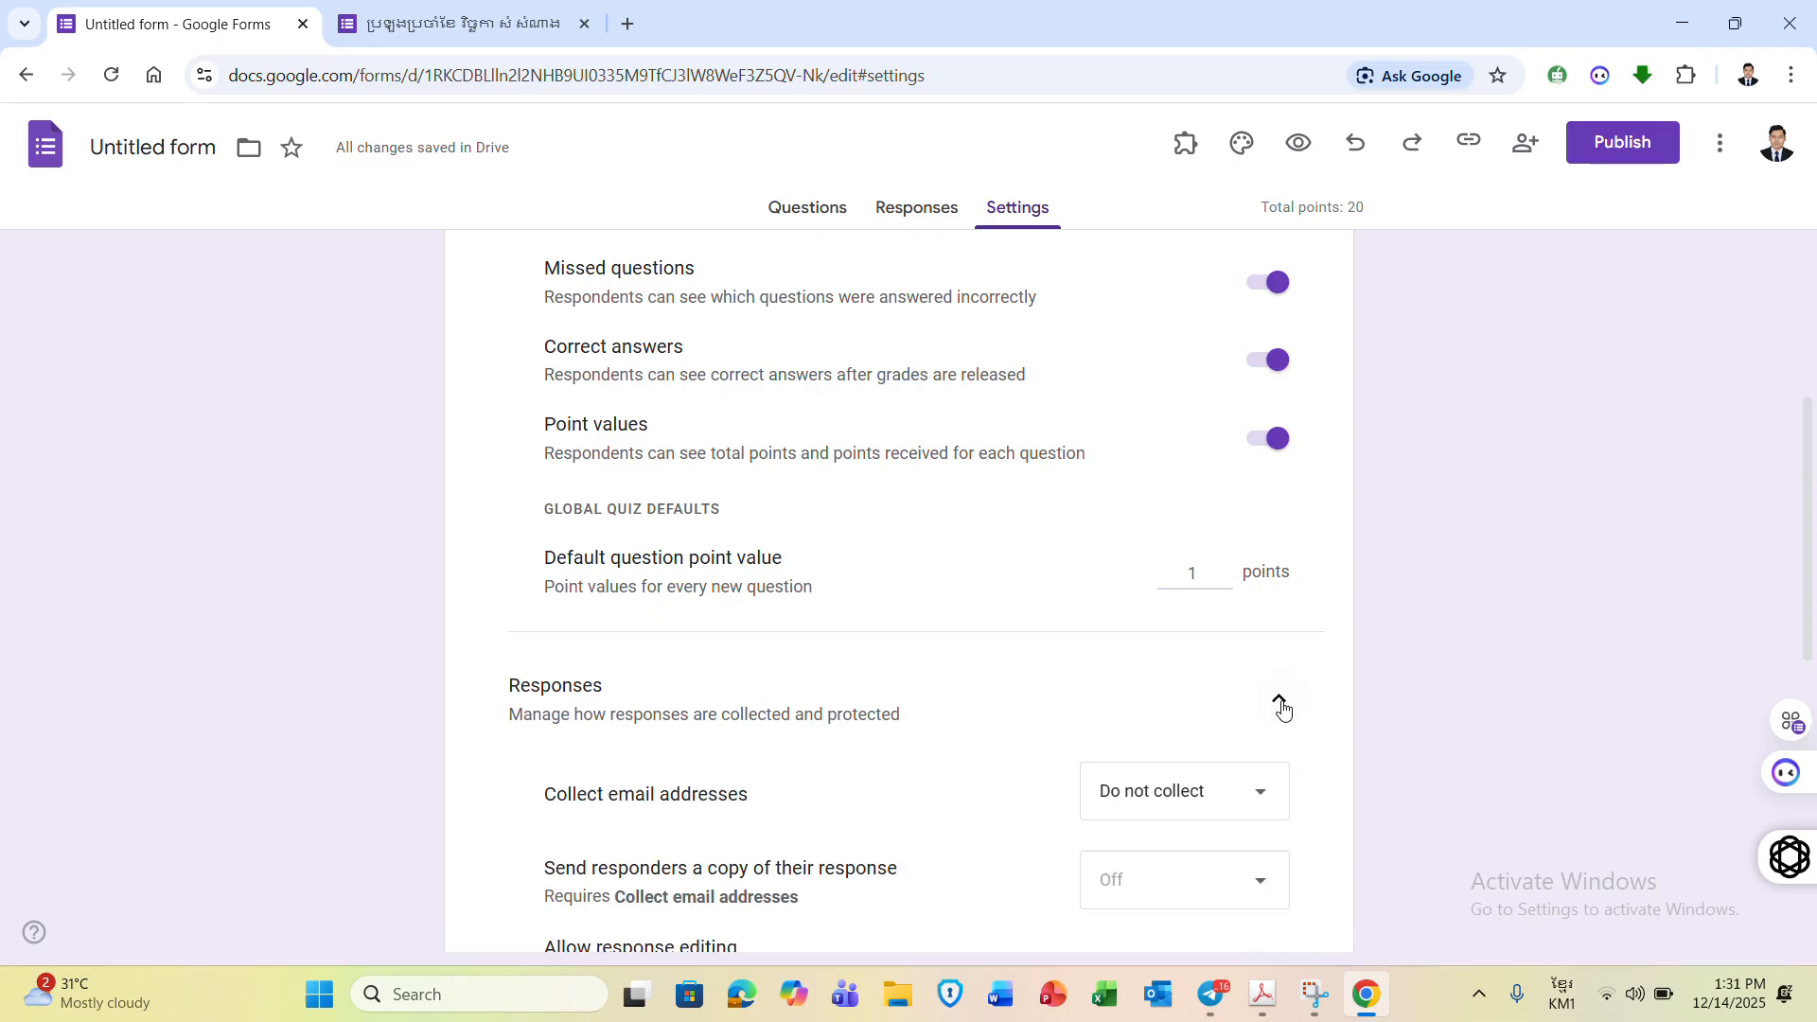
- Leave the Collect email addresses setting at Do not collect in the Responses settings
click(1280, 800)
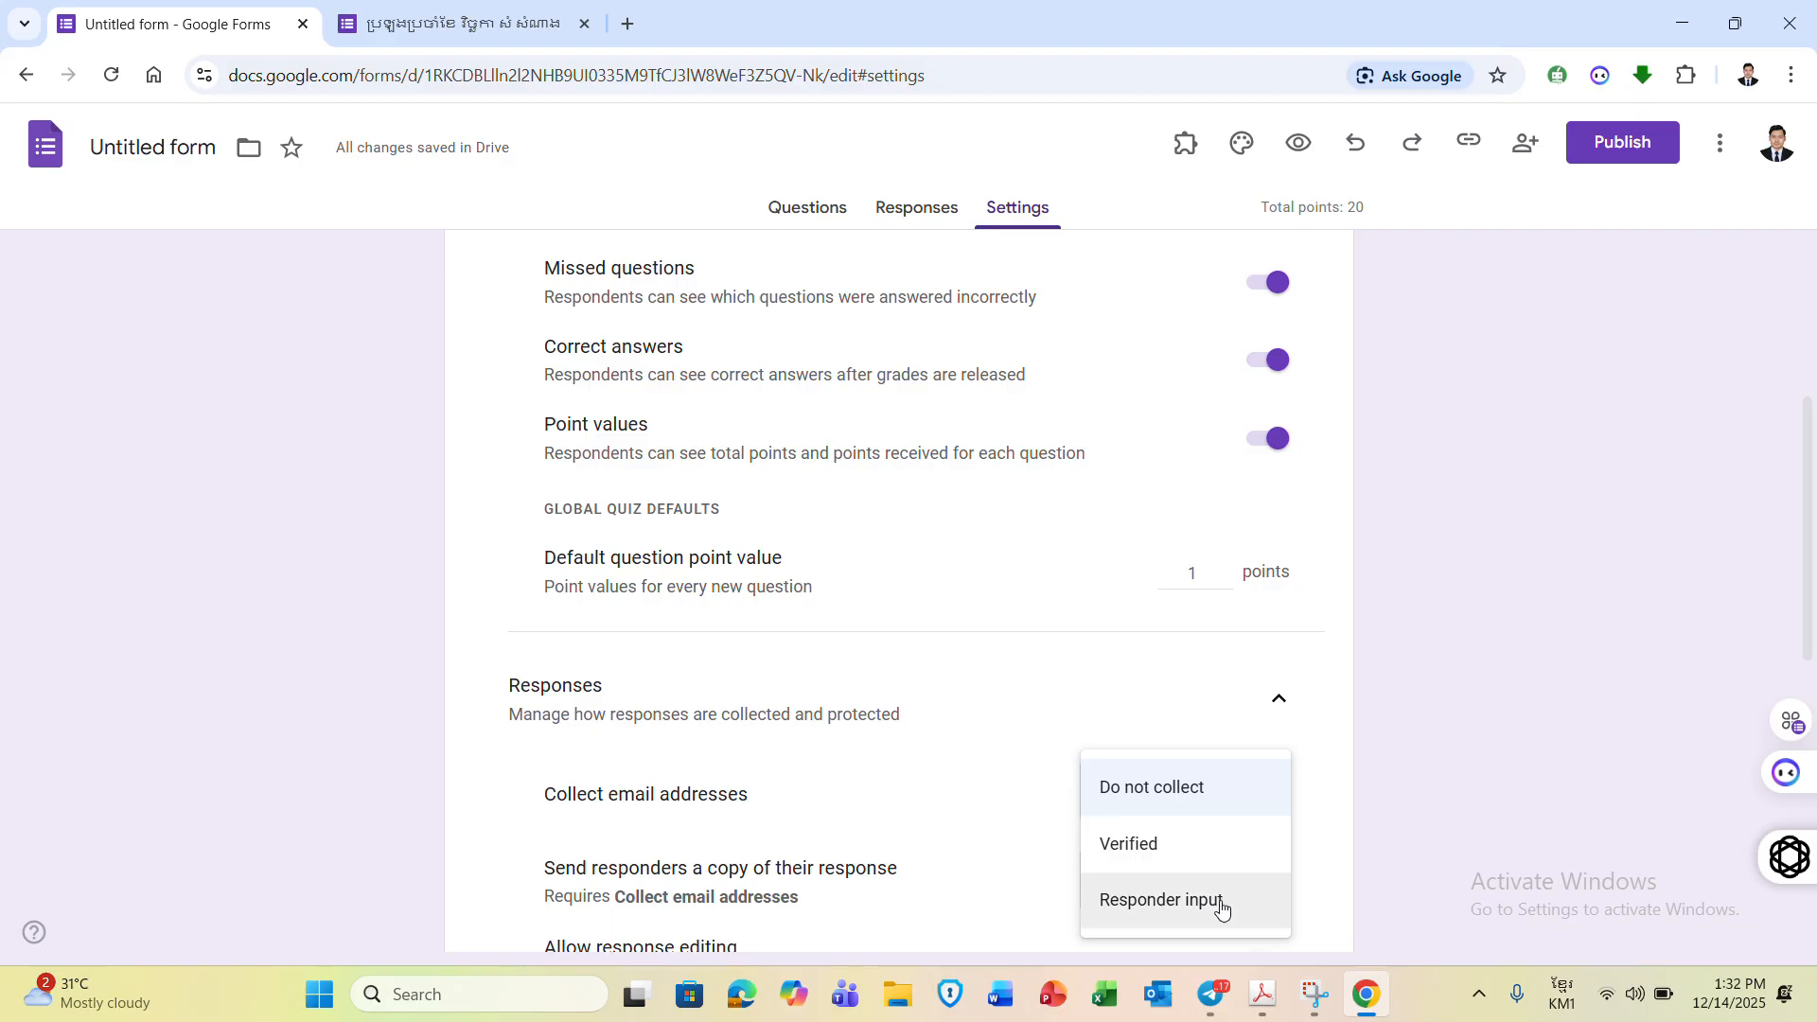
click(1086, 682)
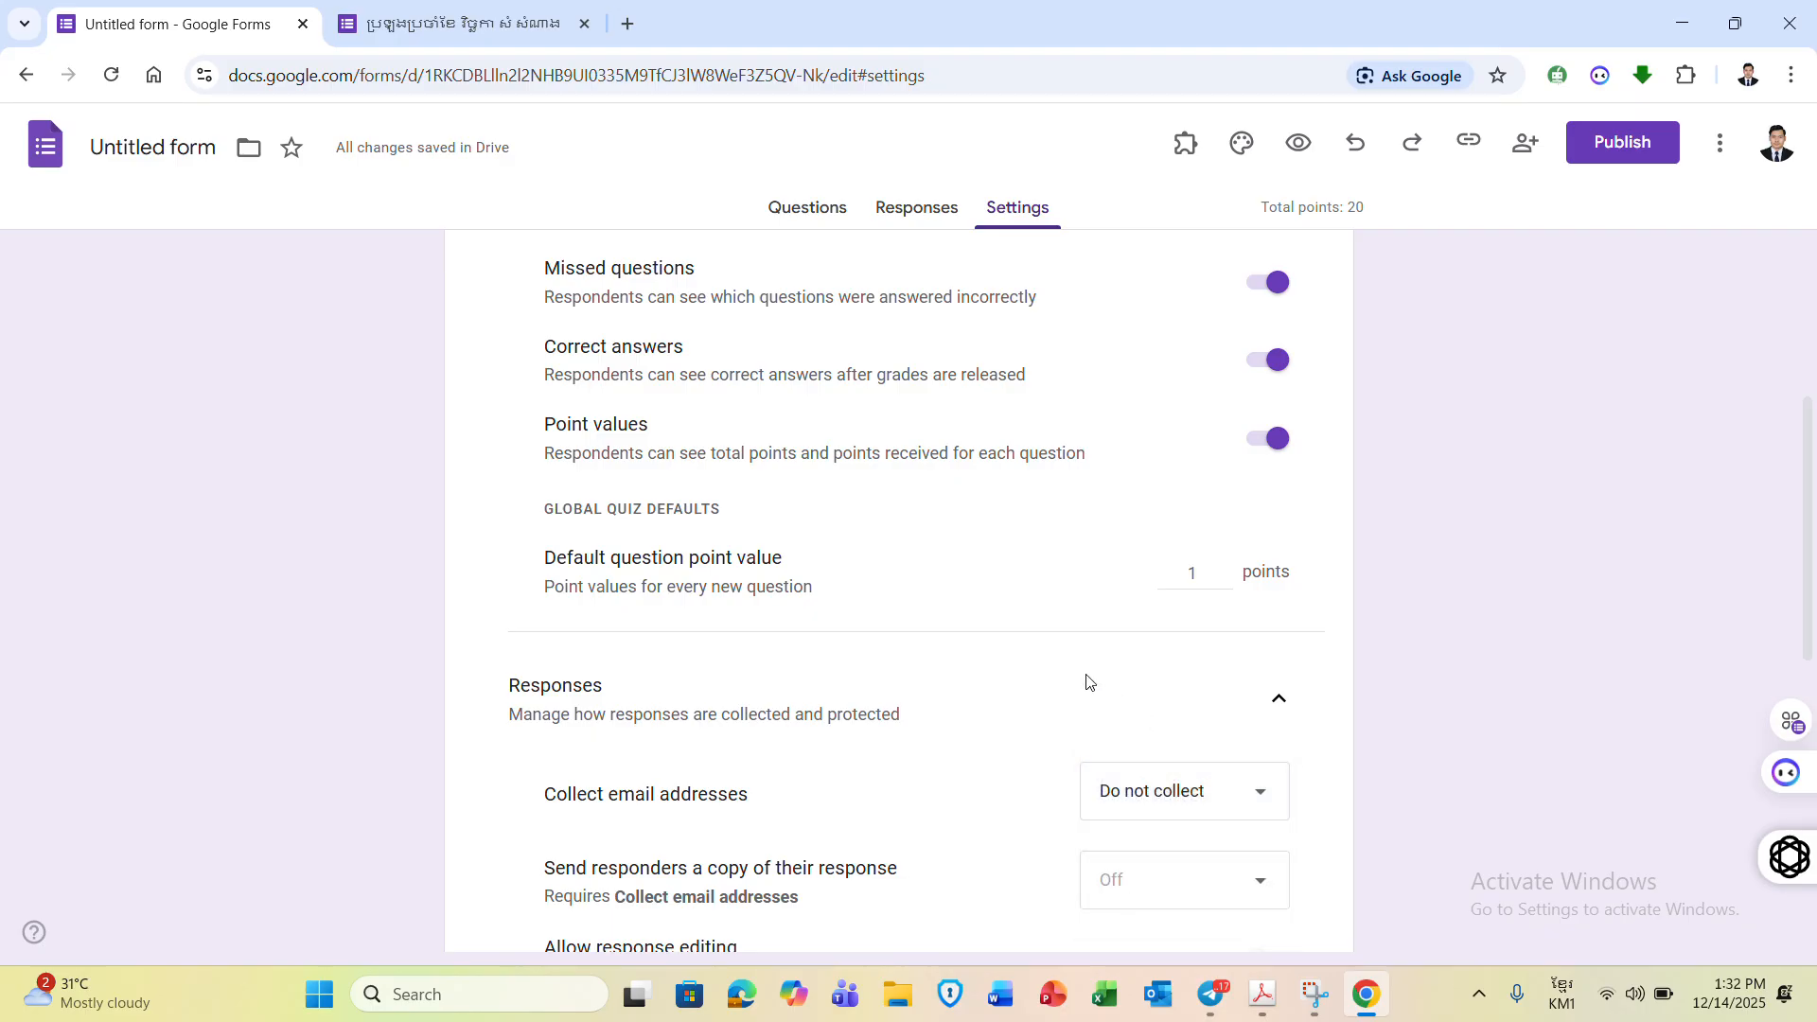
click(1262, 797)
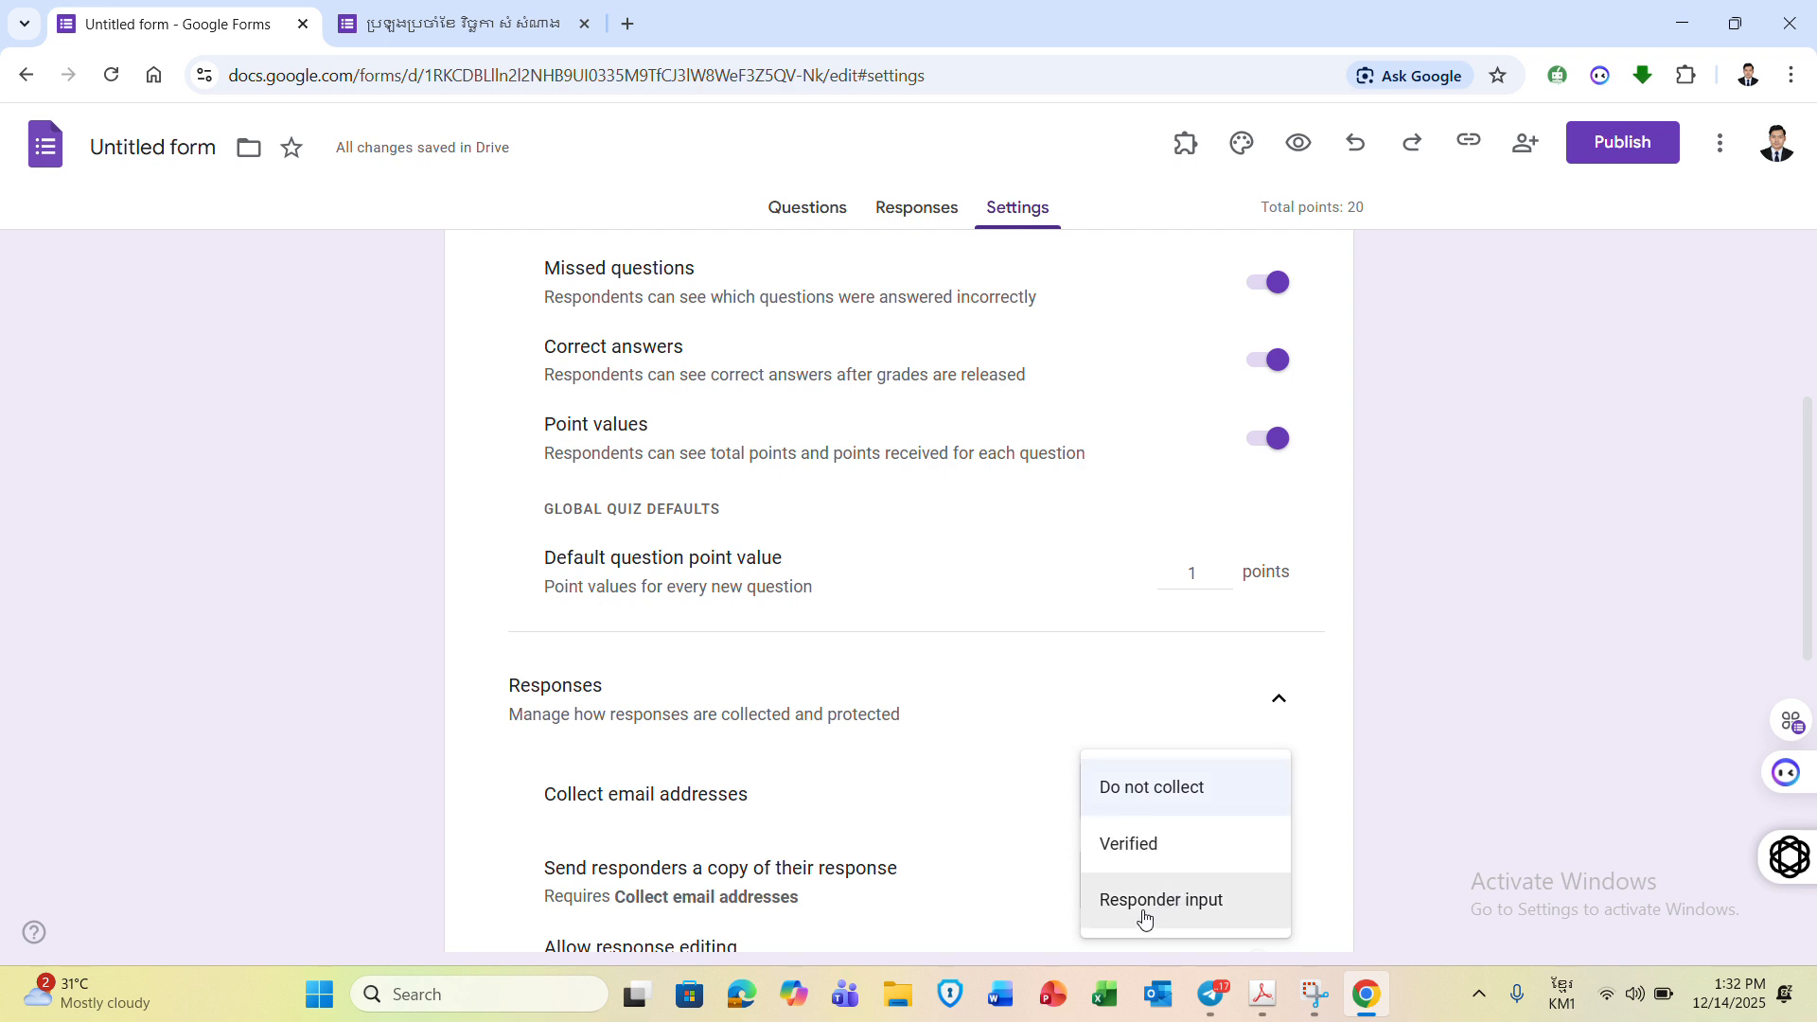
click(1137, 795)
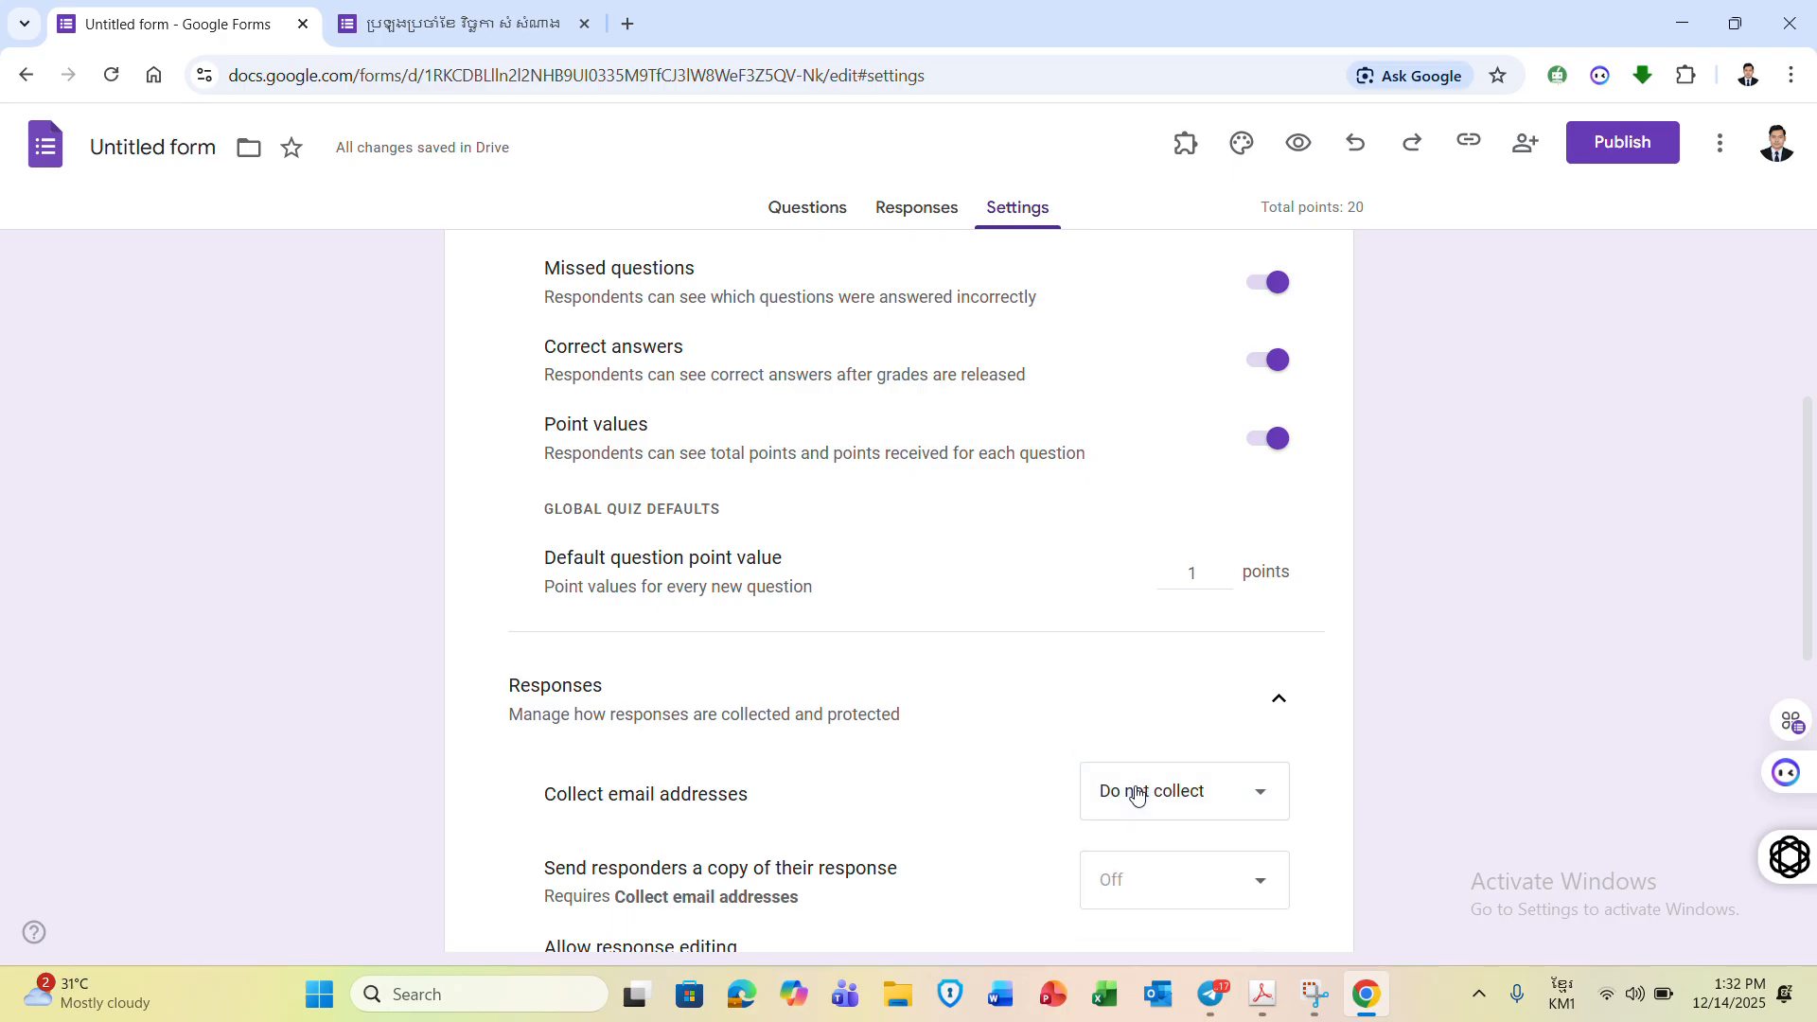
click(1137, 795)
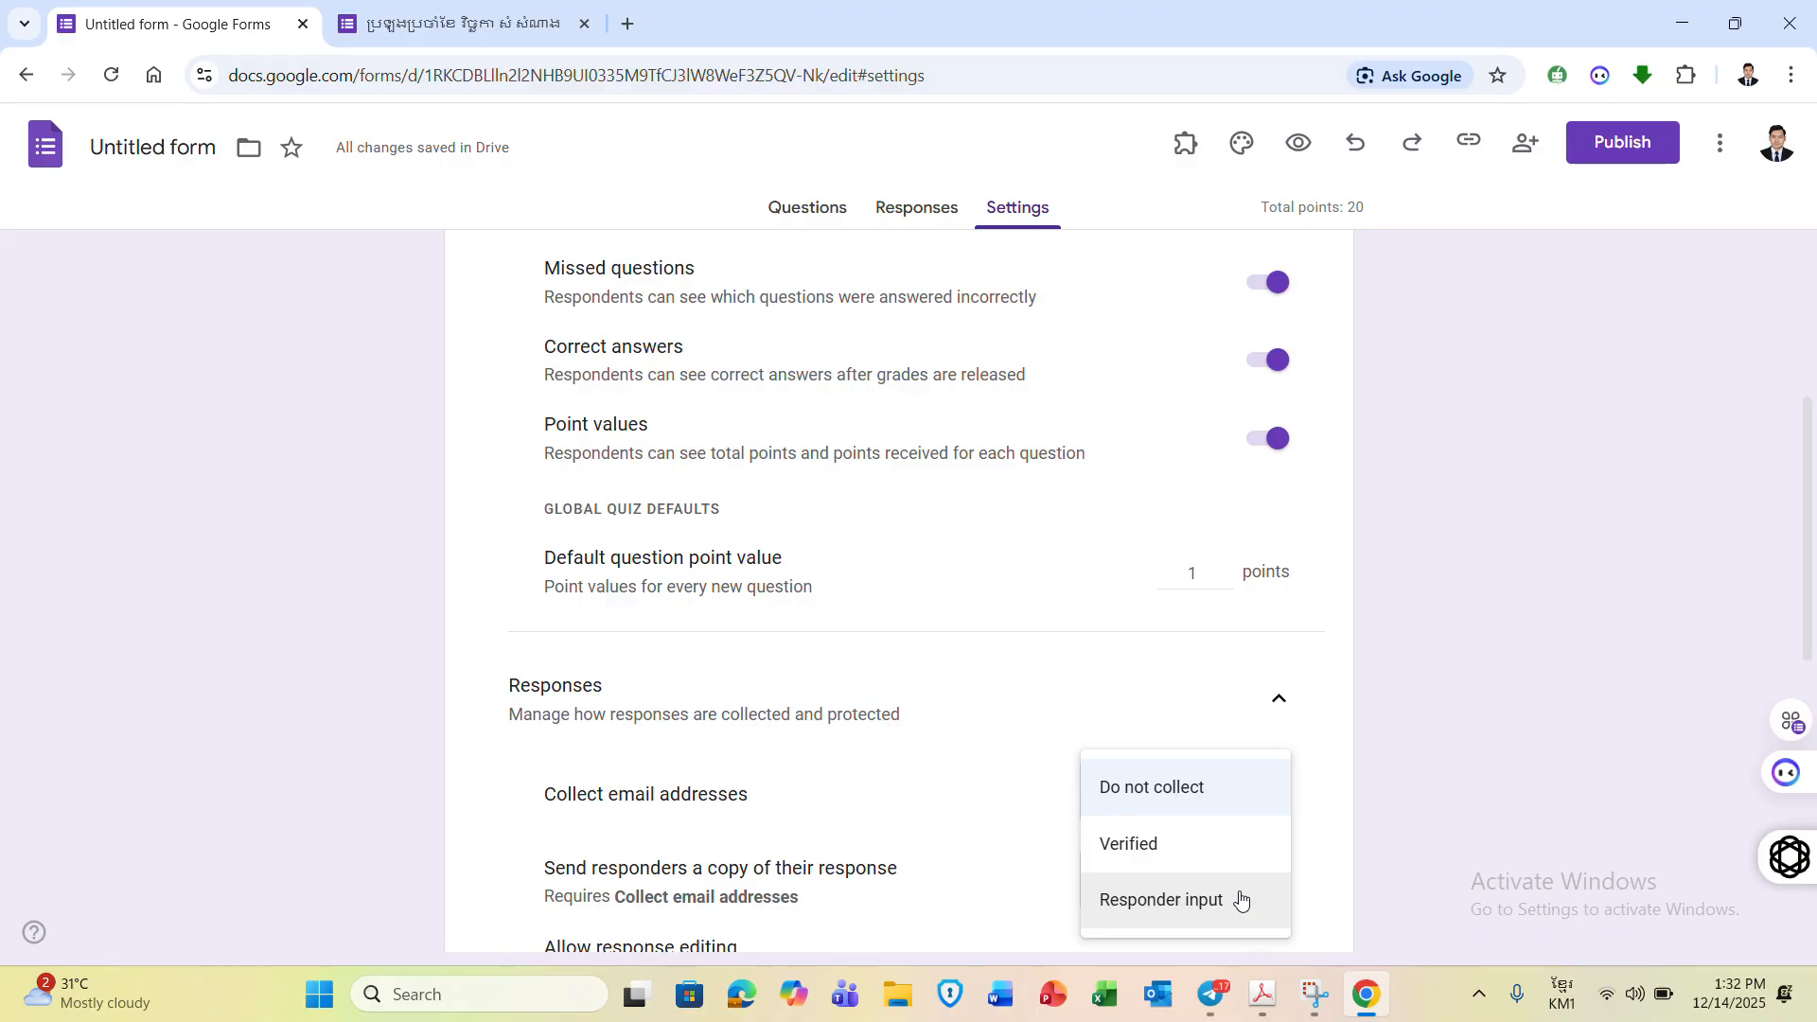
click(1022, 715)
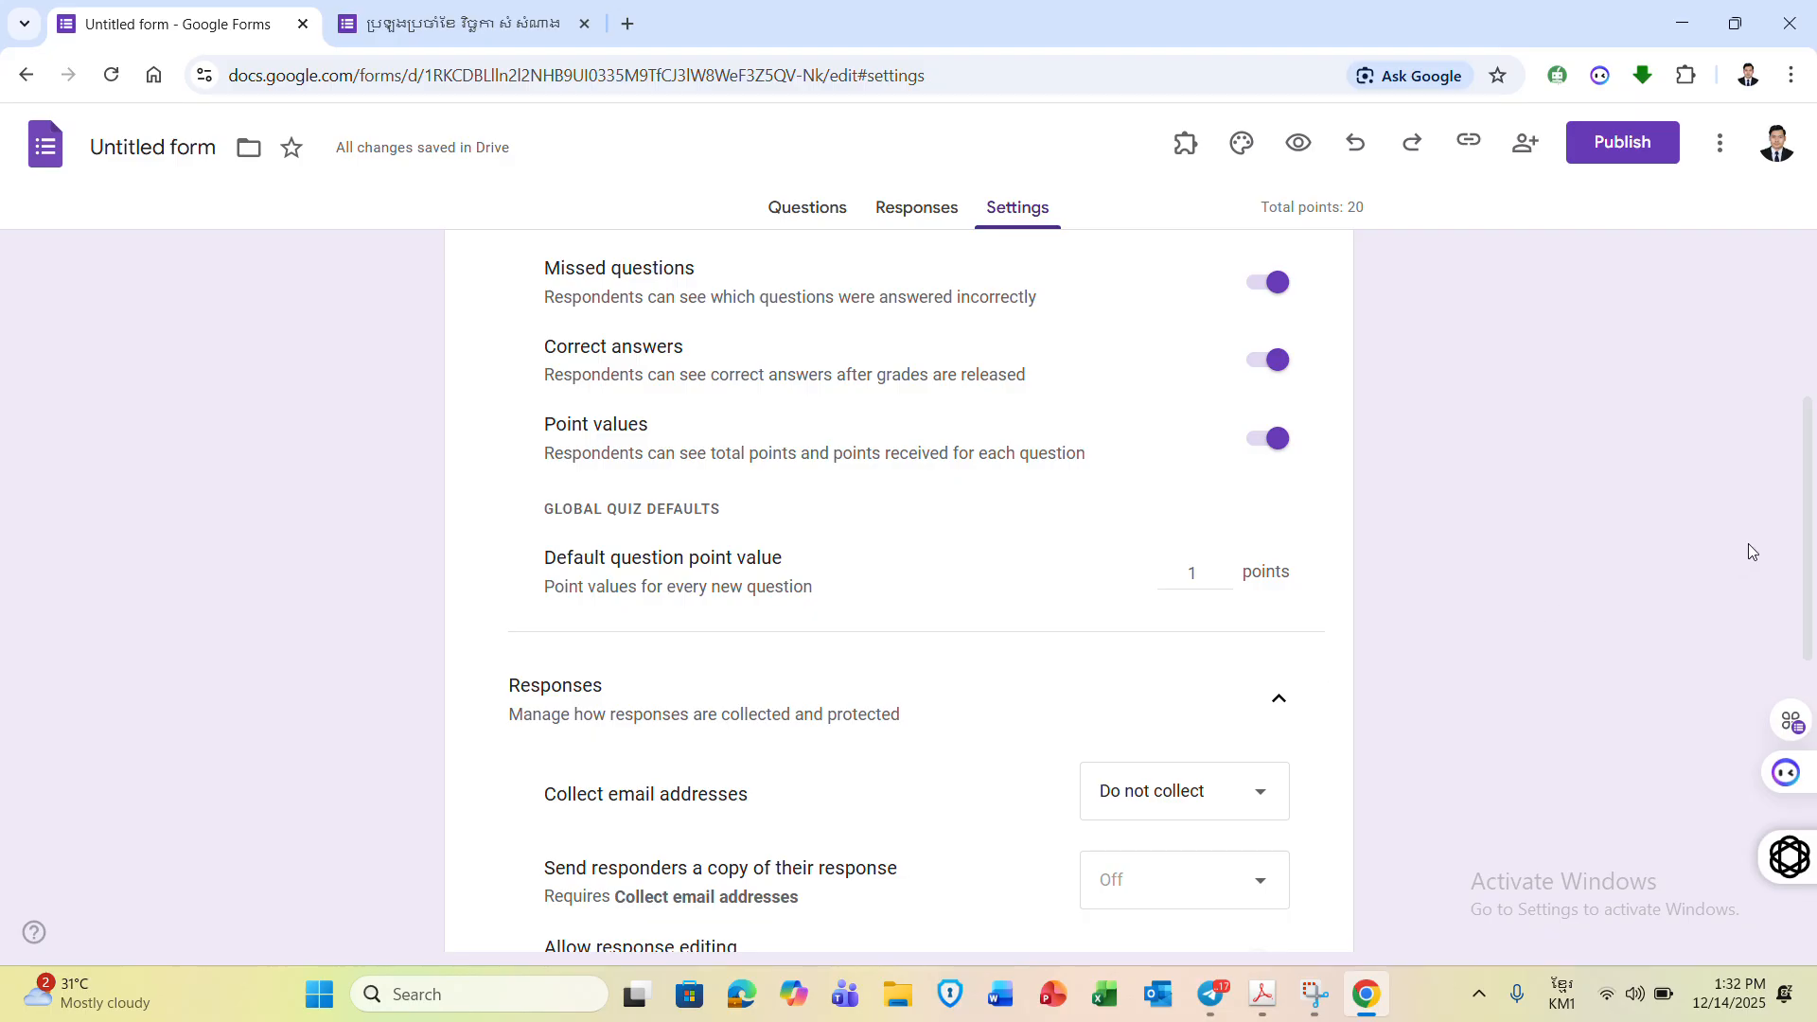
drag(1809, 527, 1809, 403)
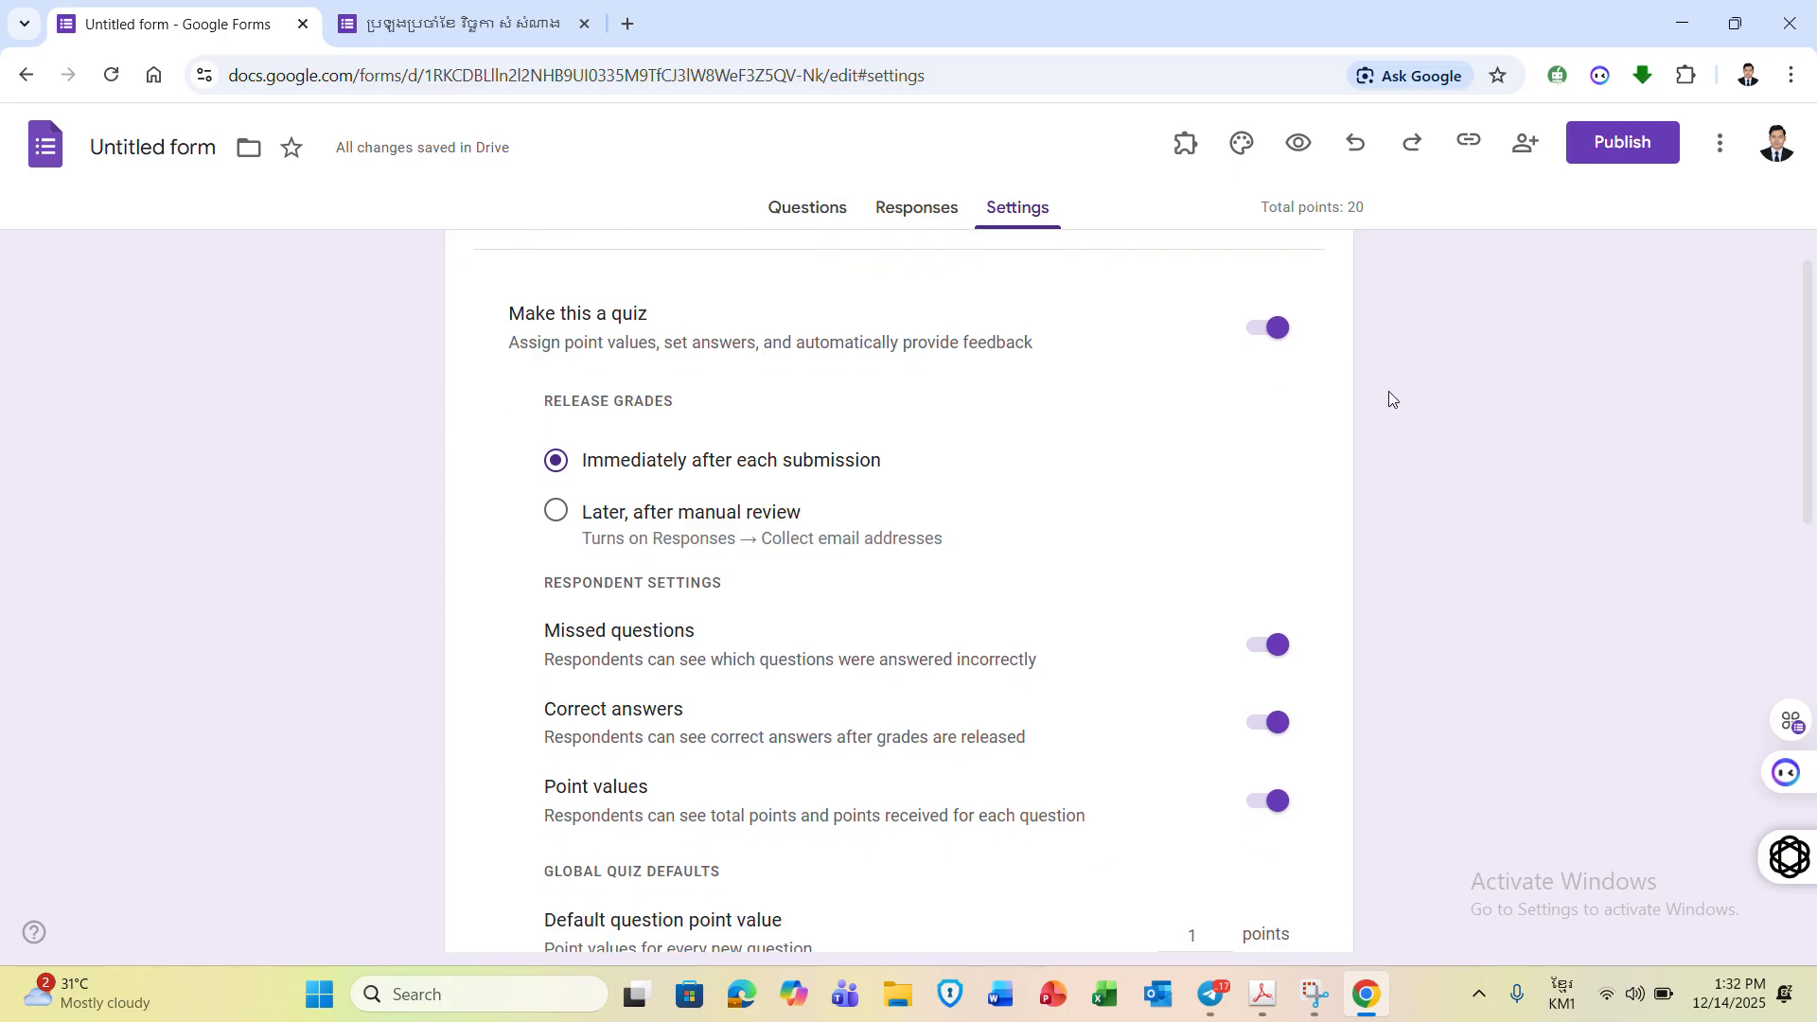
- Toggle Make this a quiz and review the quiz and Responses settings, now totalling 4 points
click(1274, 332)
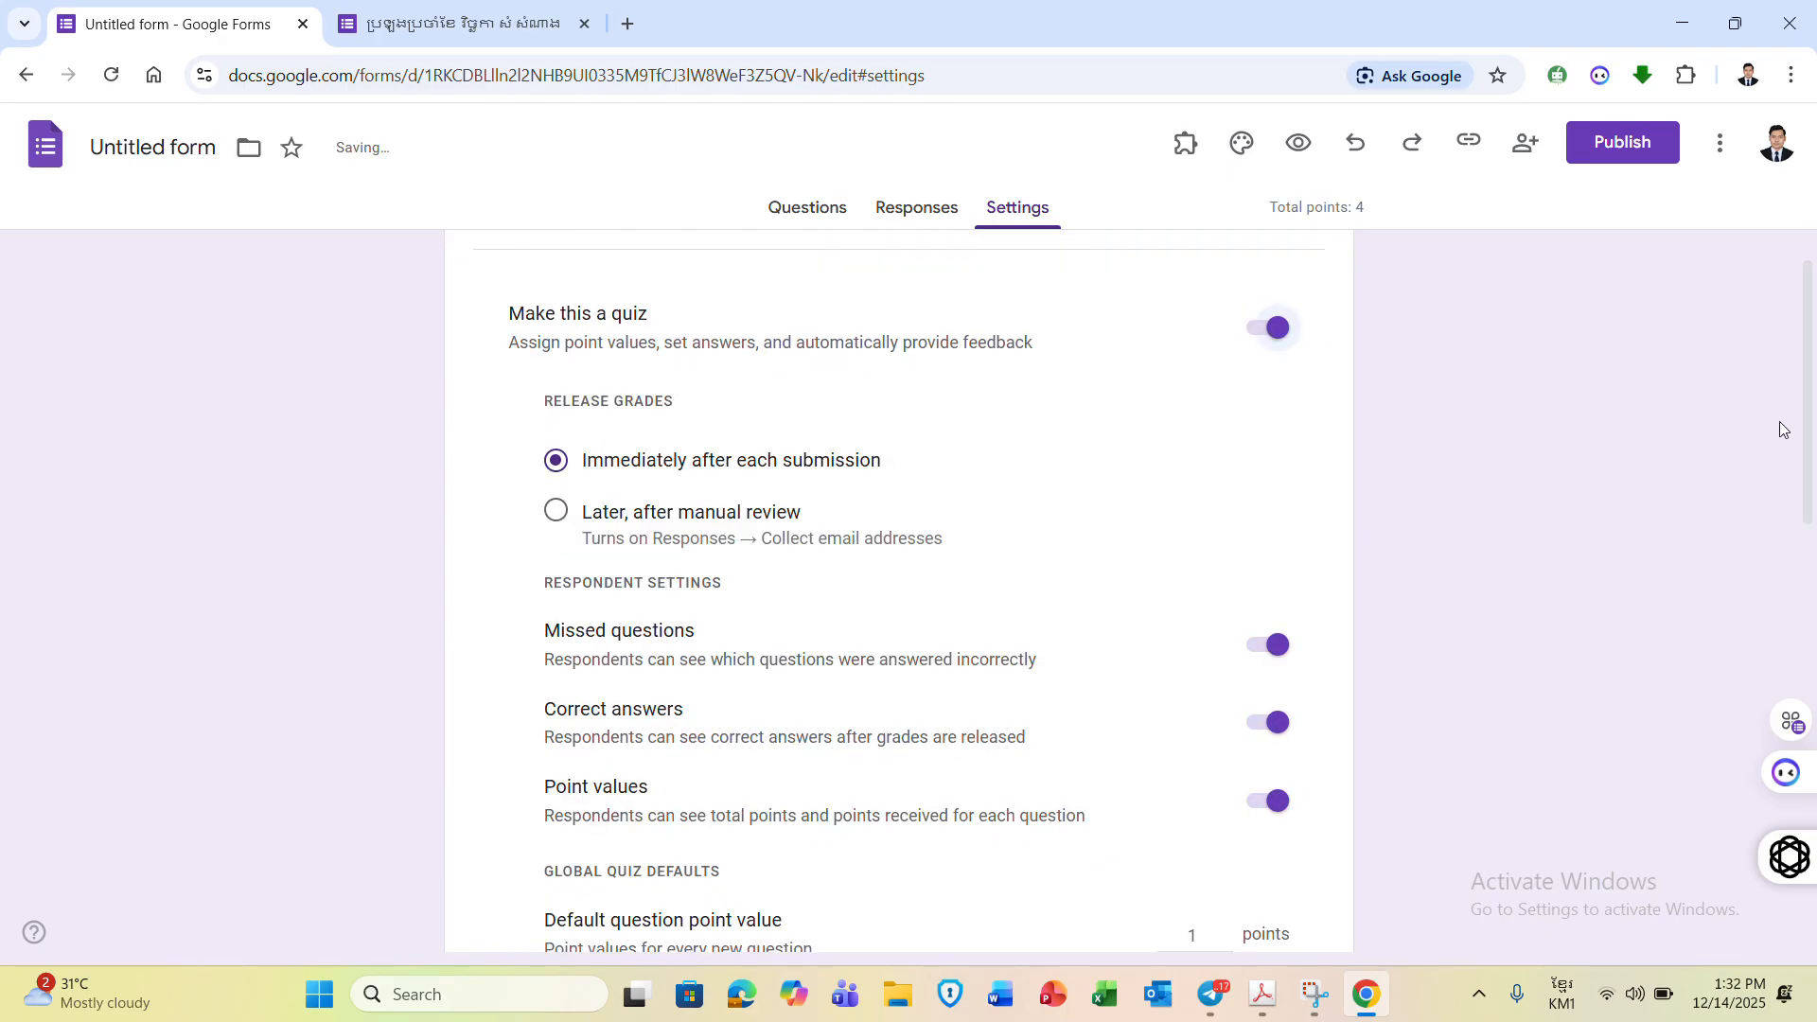
drag(1808, 422, 1813, 592)
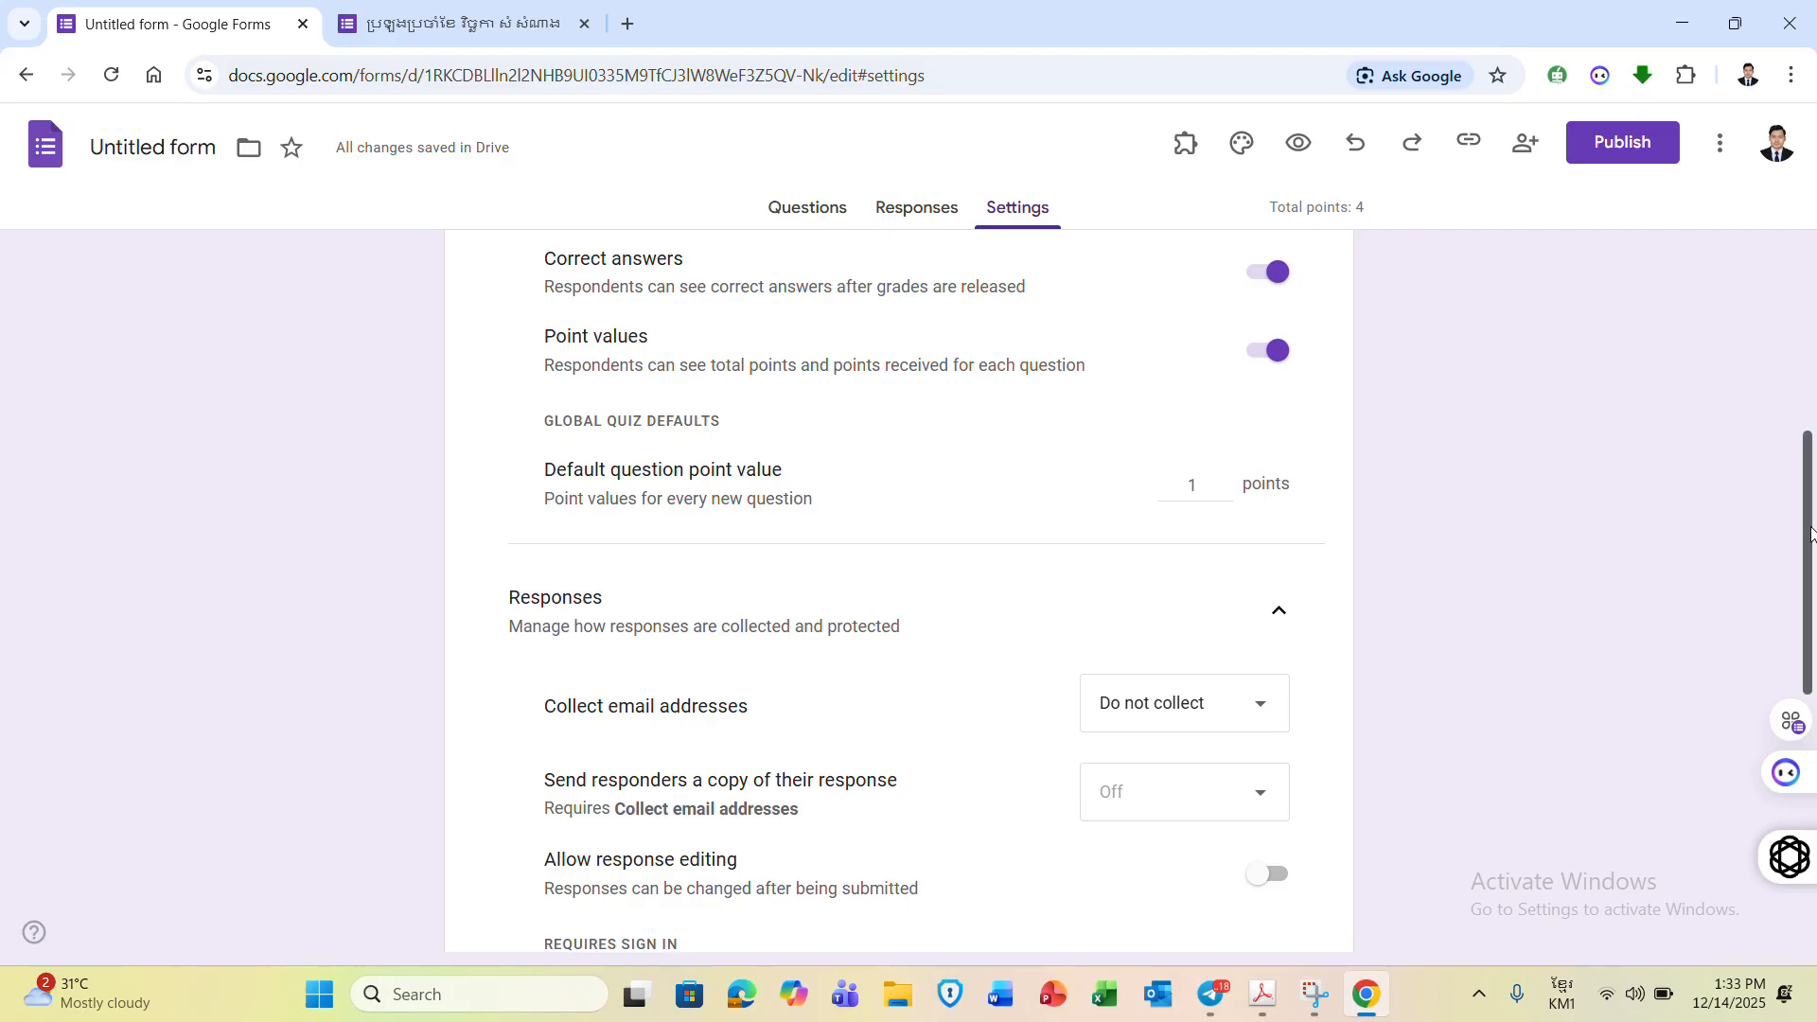
drag(1810, 535, 1810, 305)
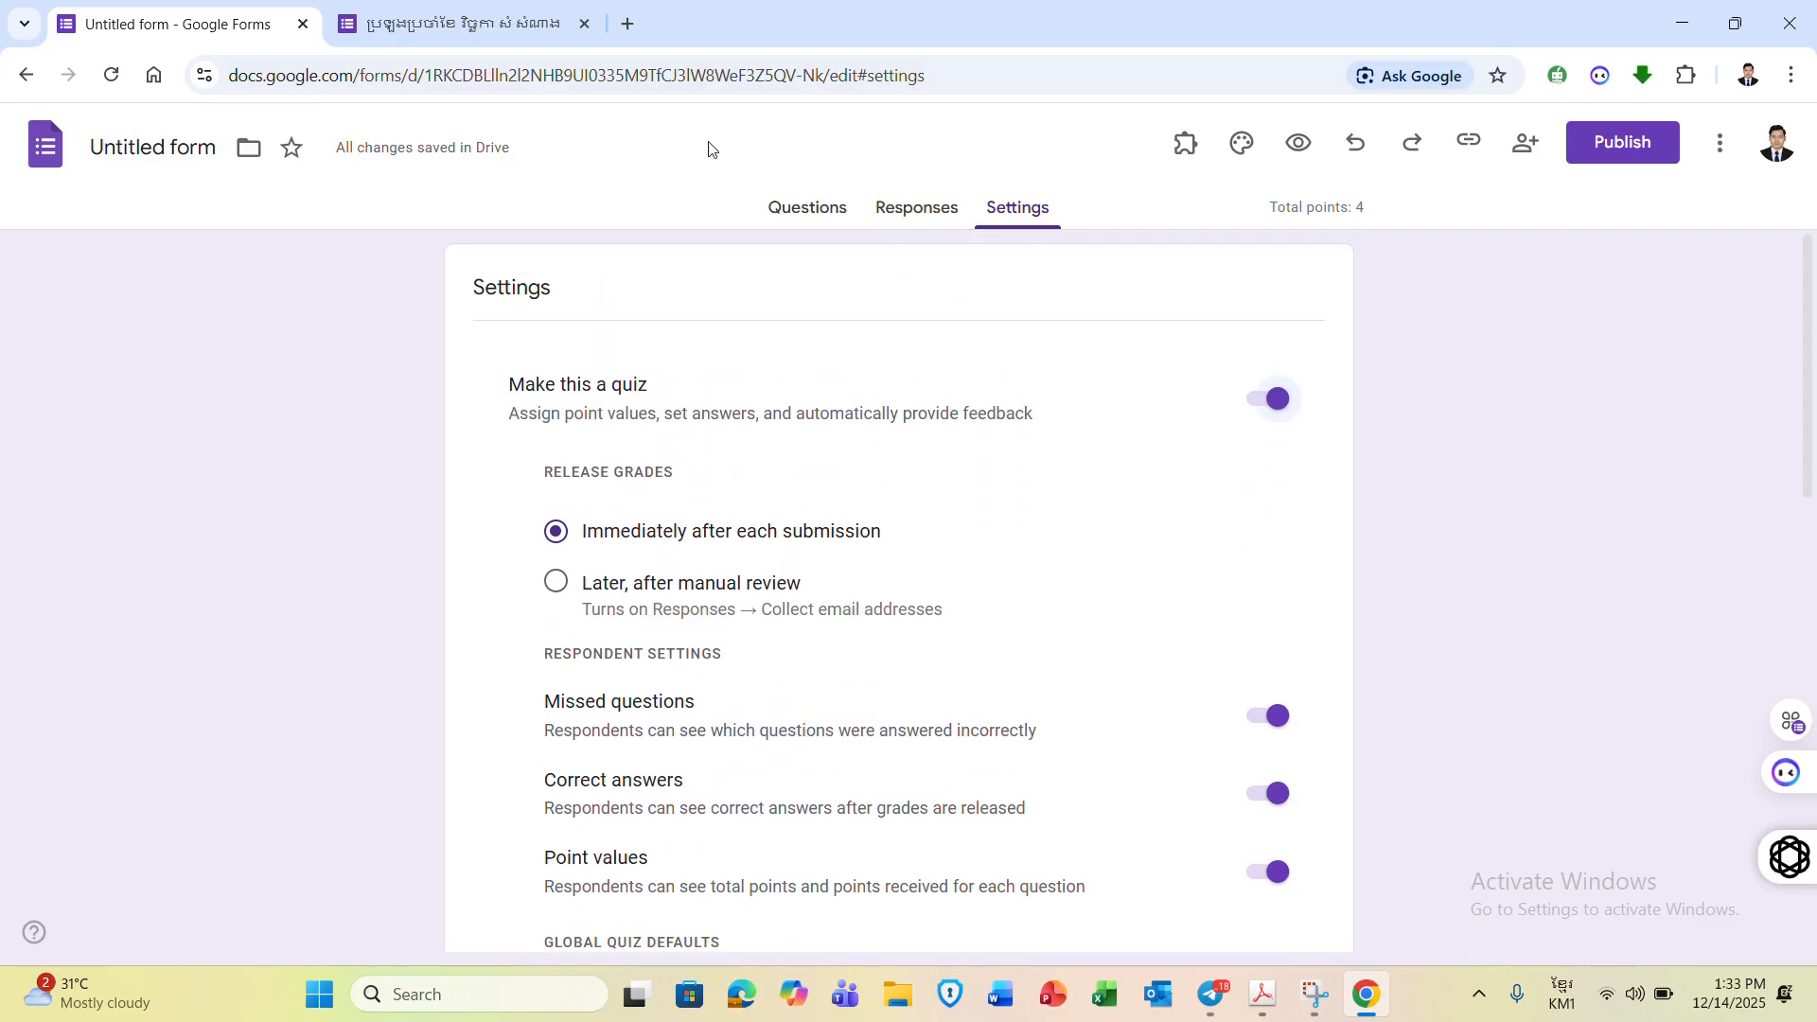
- Make the Angkor Wat question required and key Siem Reap as its 1-point correct answer
click(799, 210)
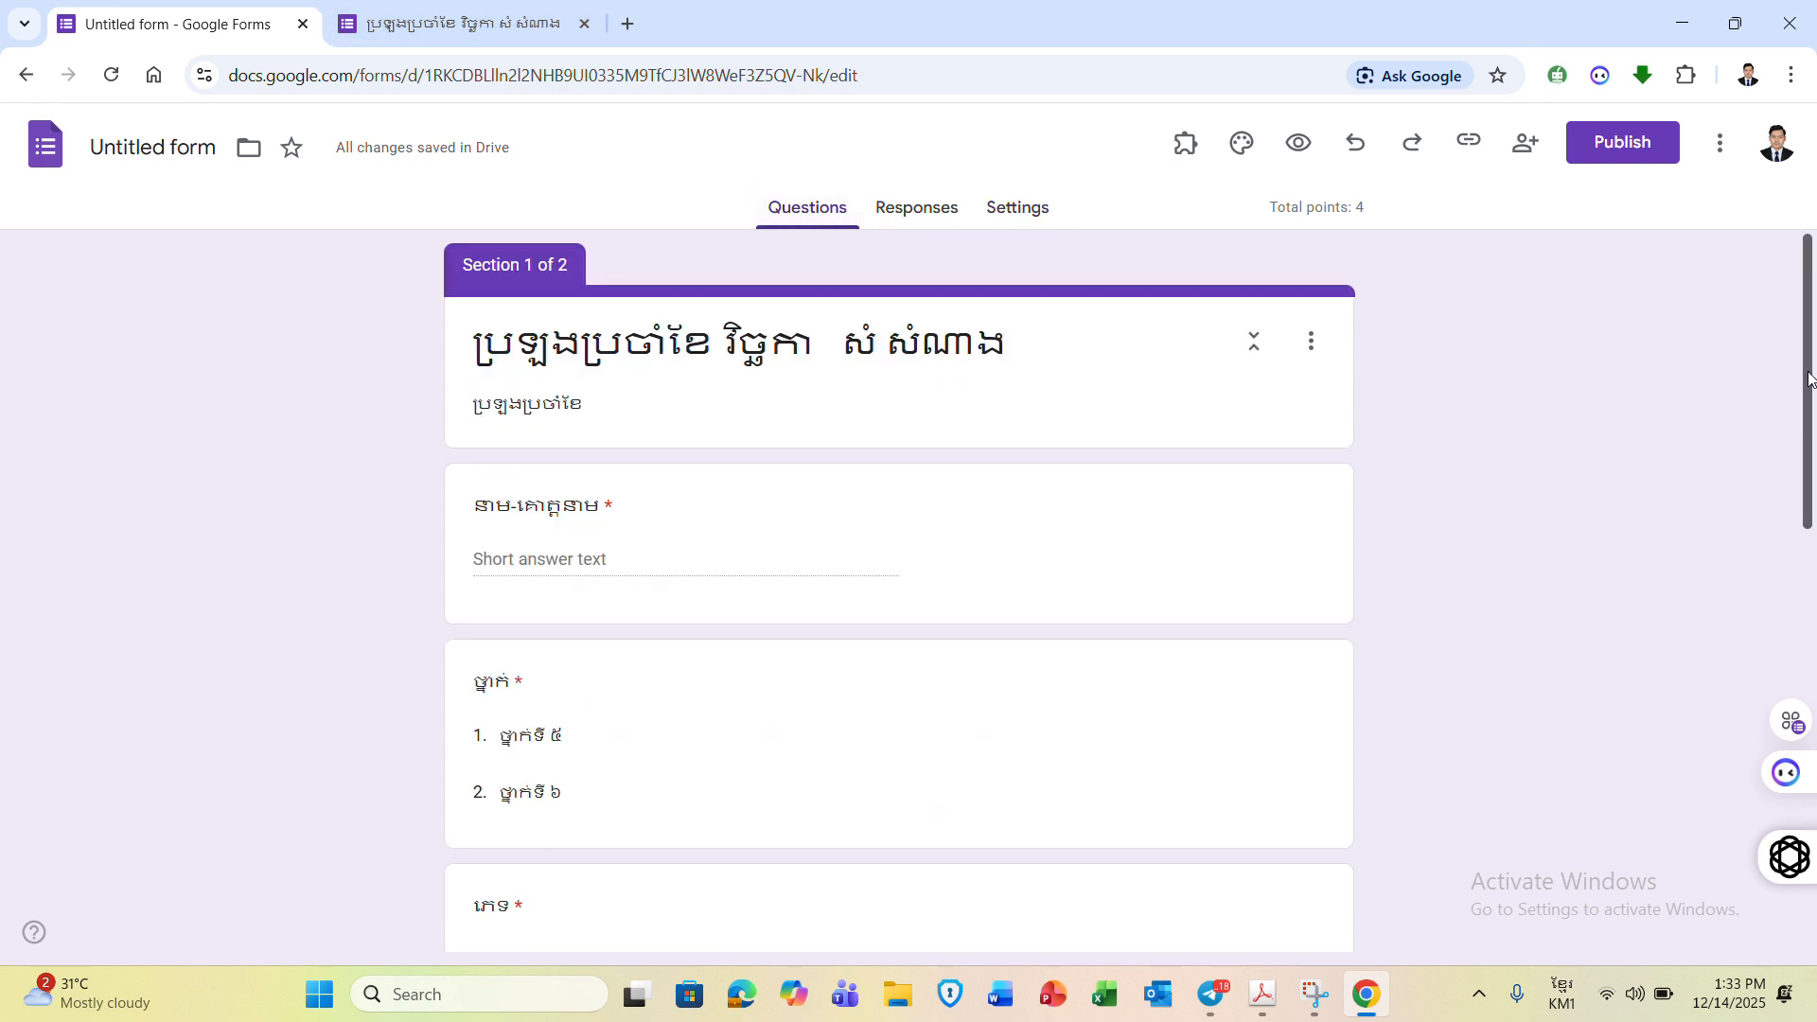
drag(1814, 395, 1809, 783)
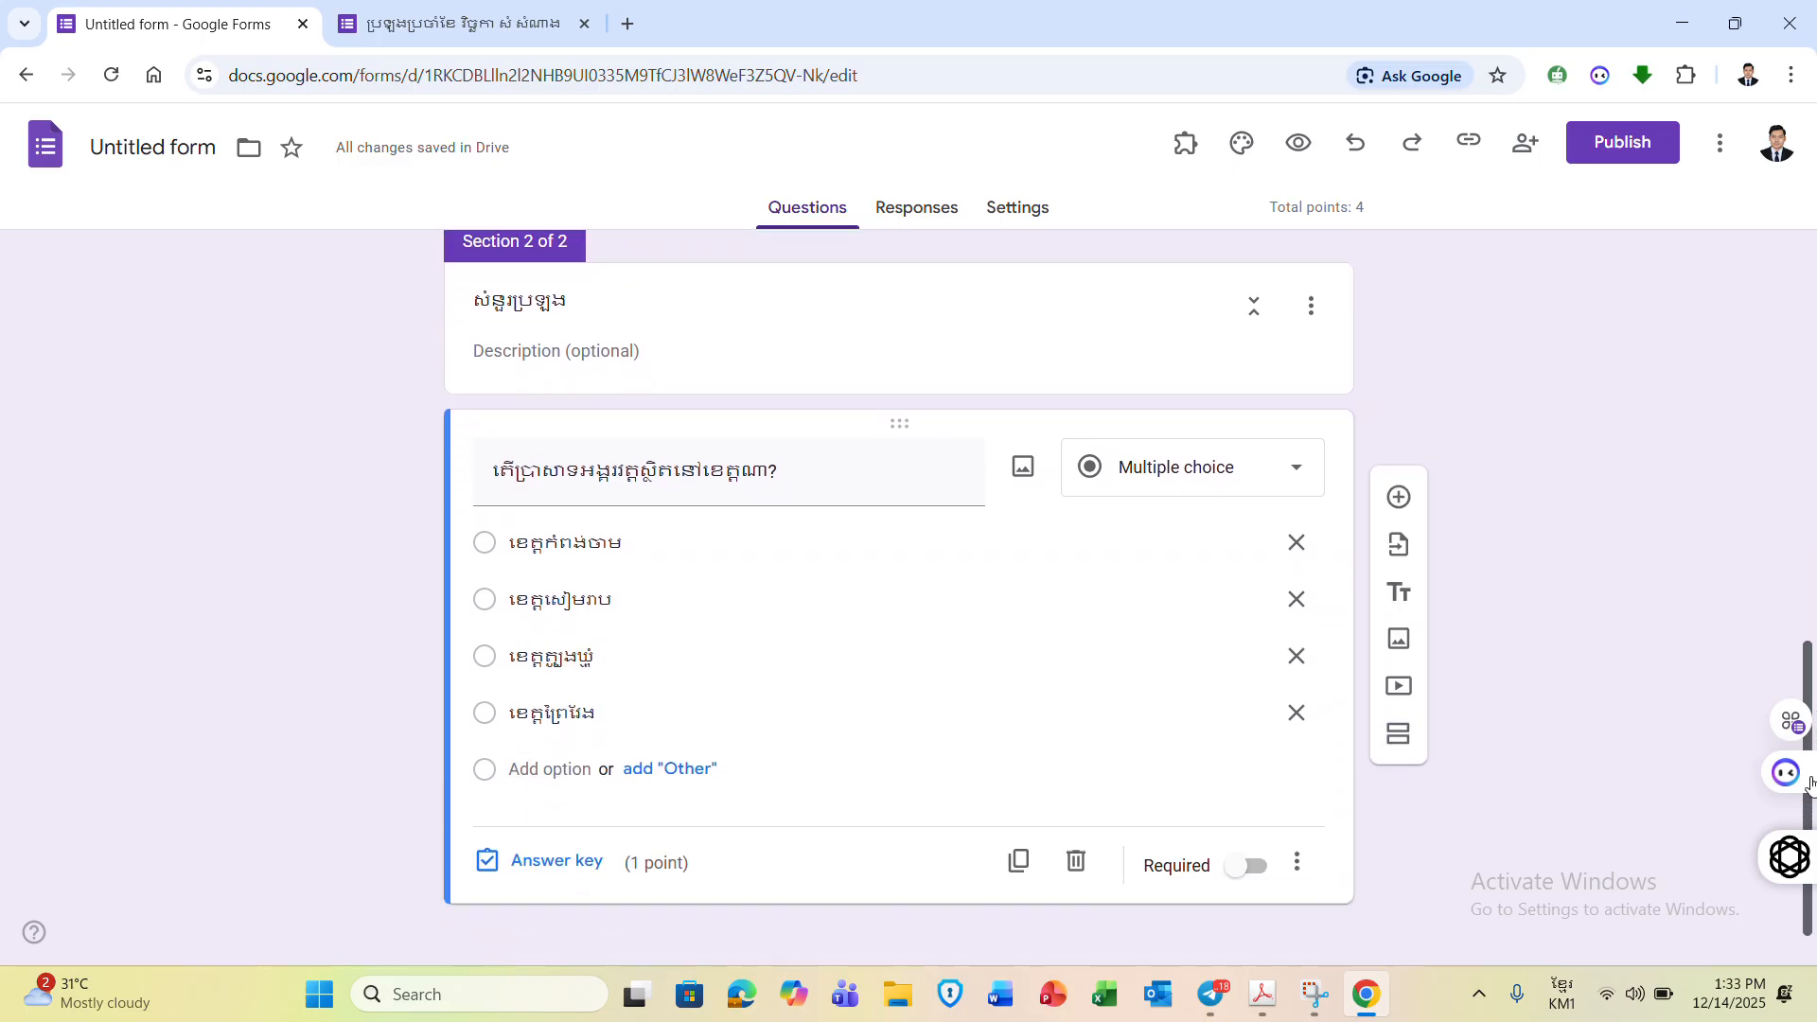
click(1254, 878)
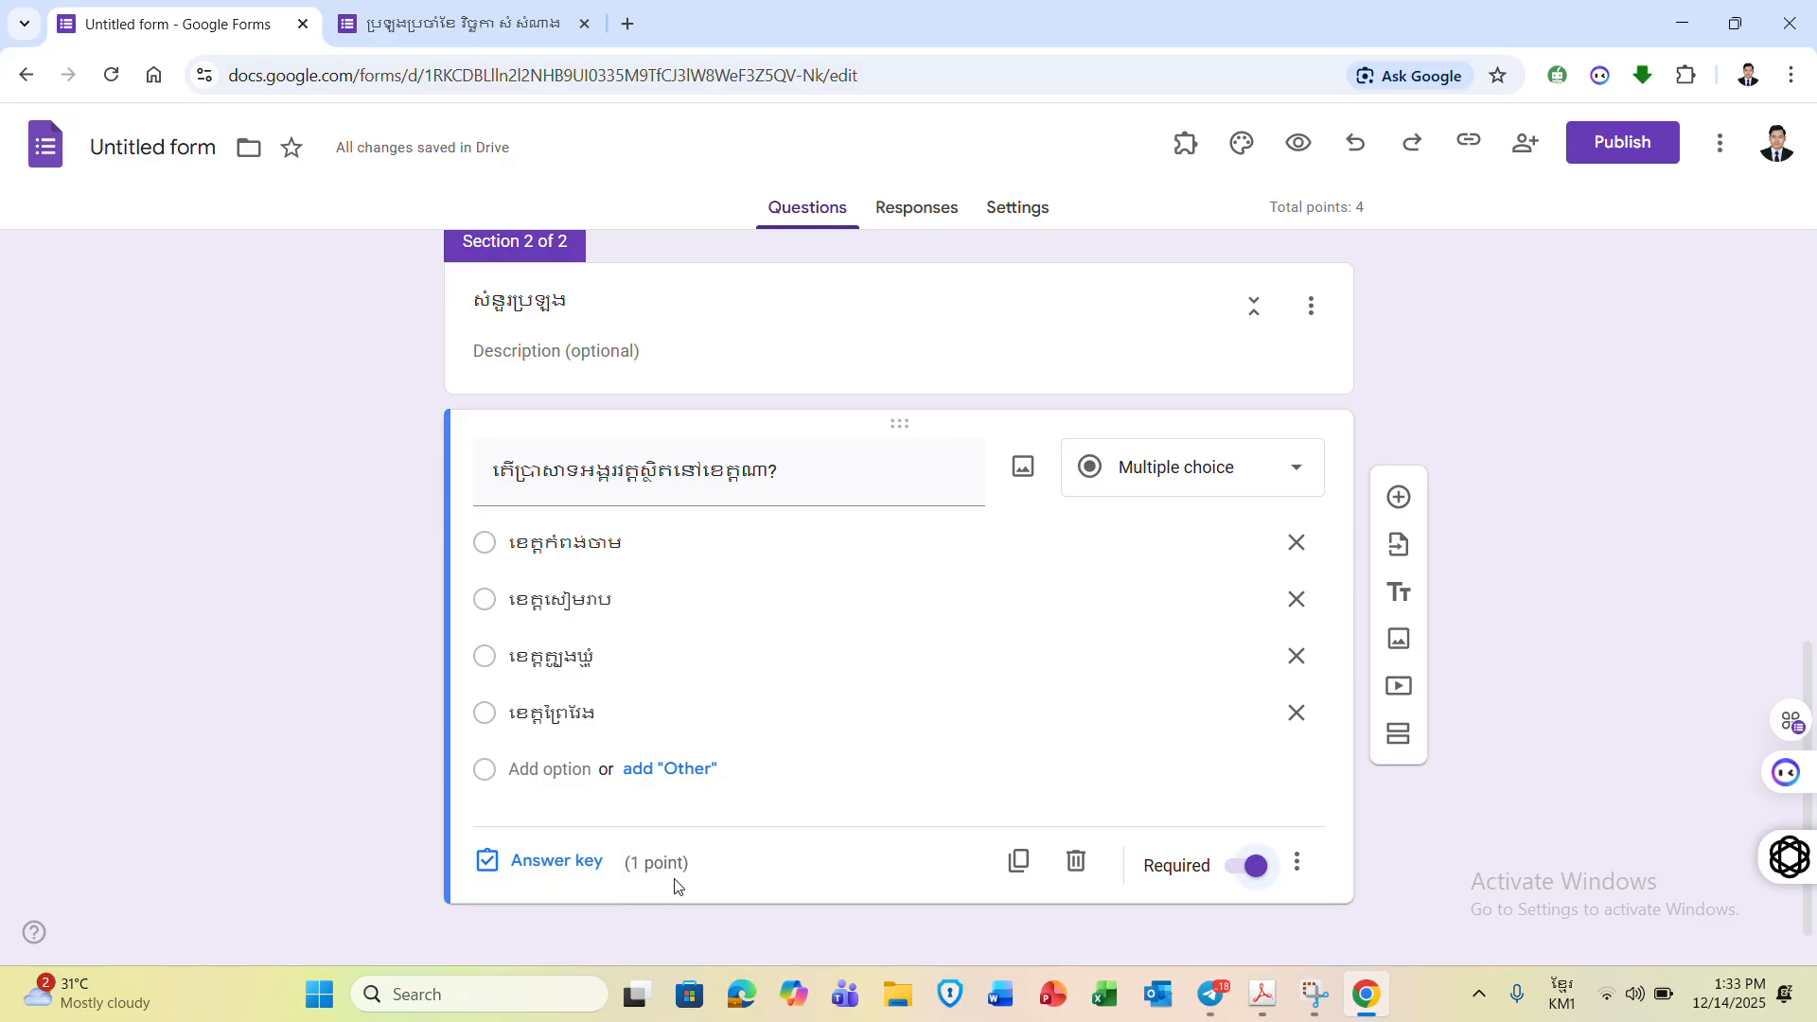
click(579, 861)
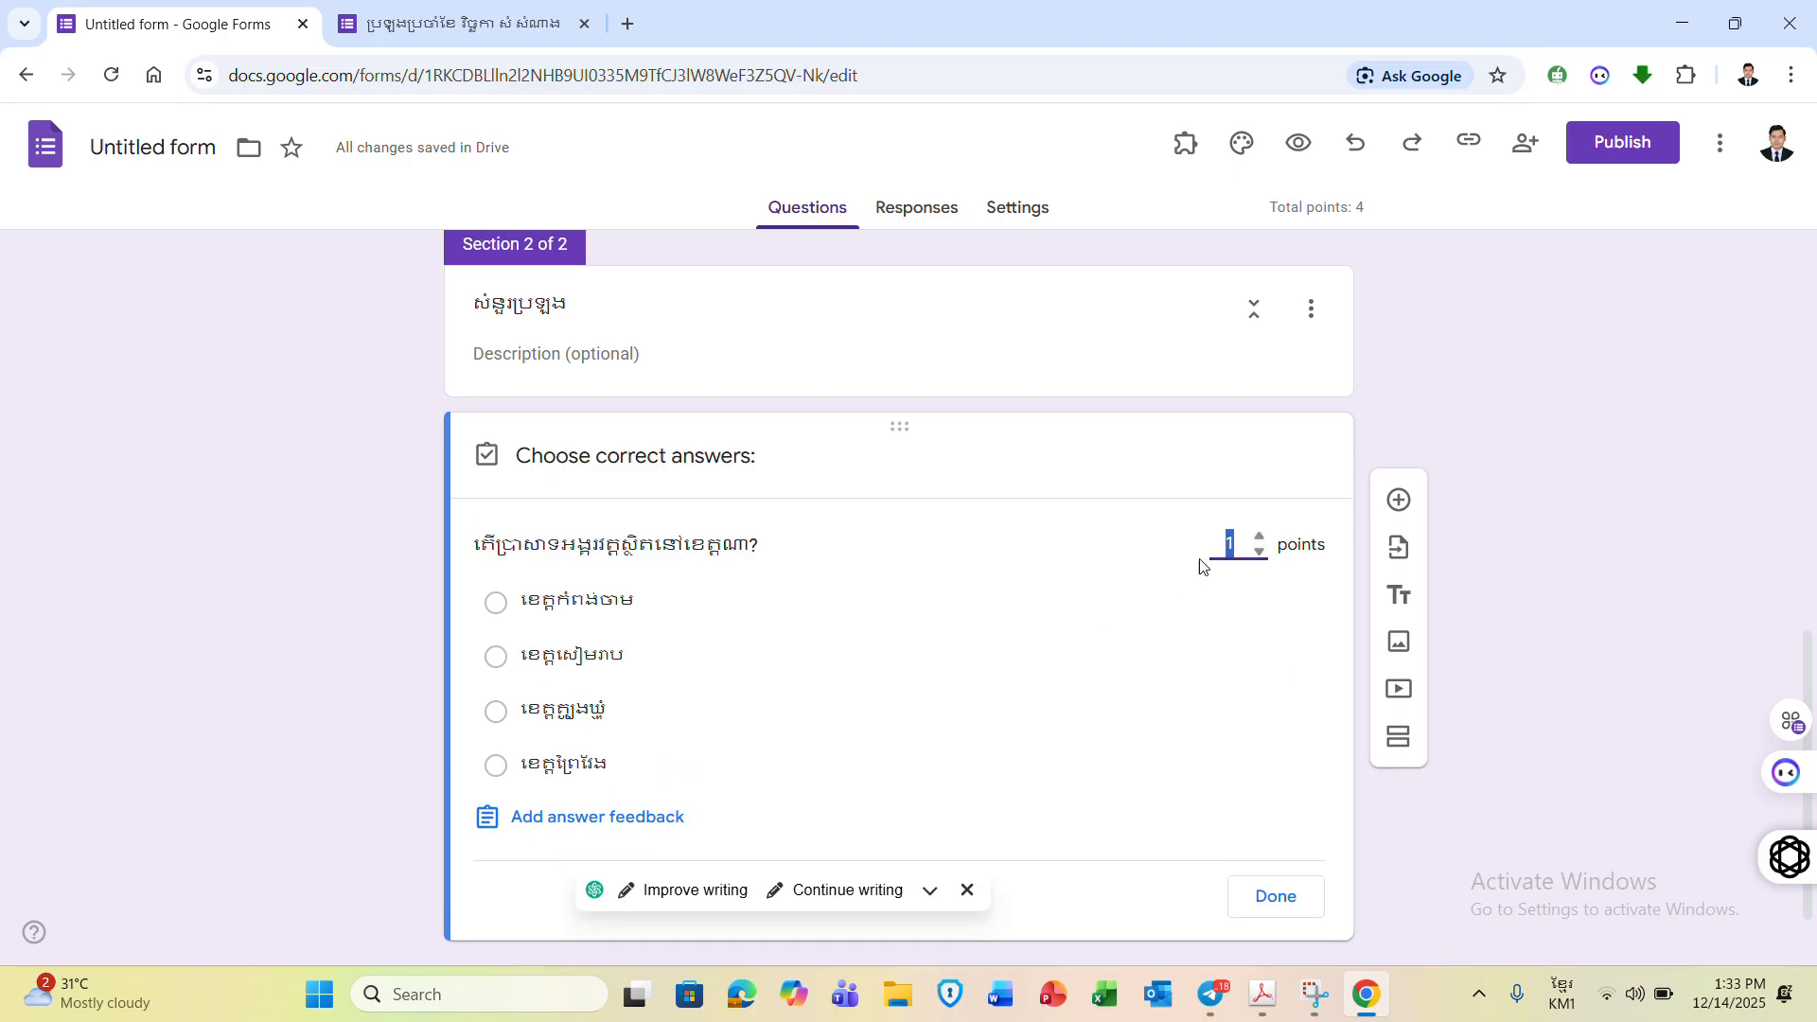
click(1244, 547)
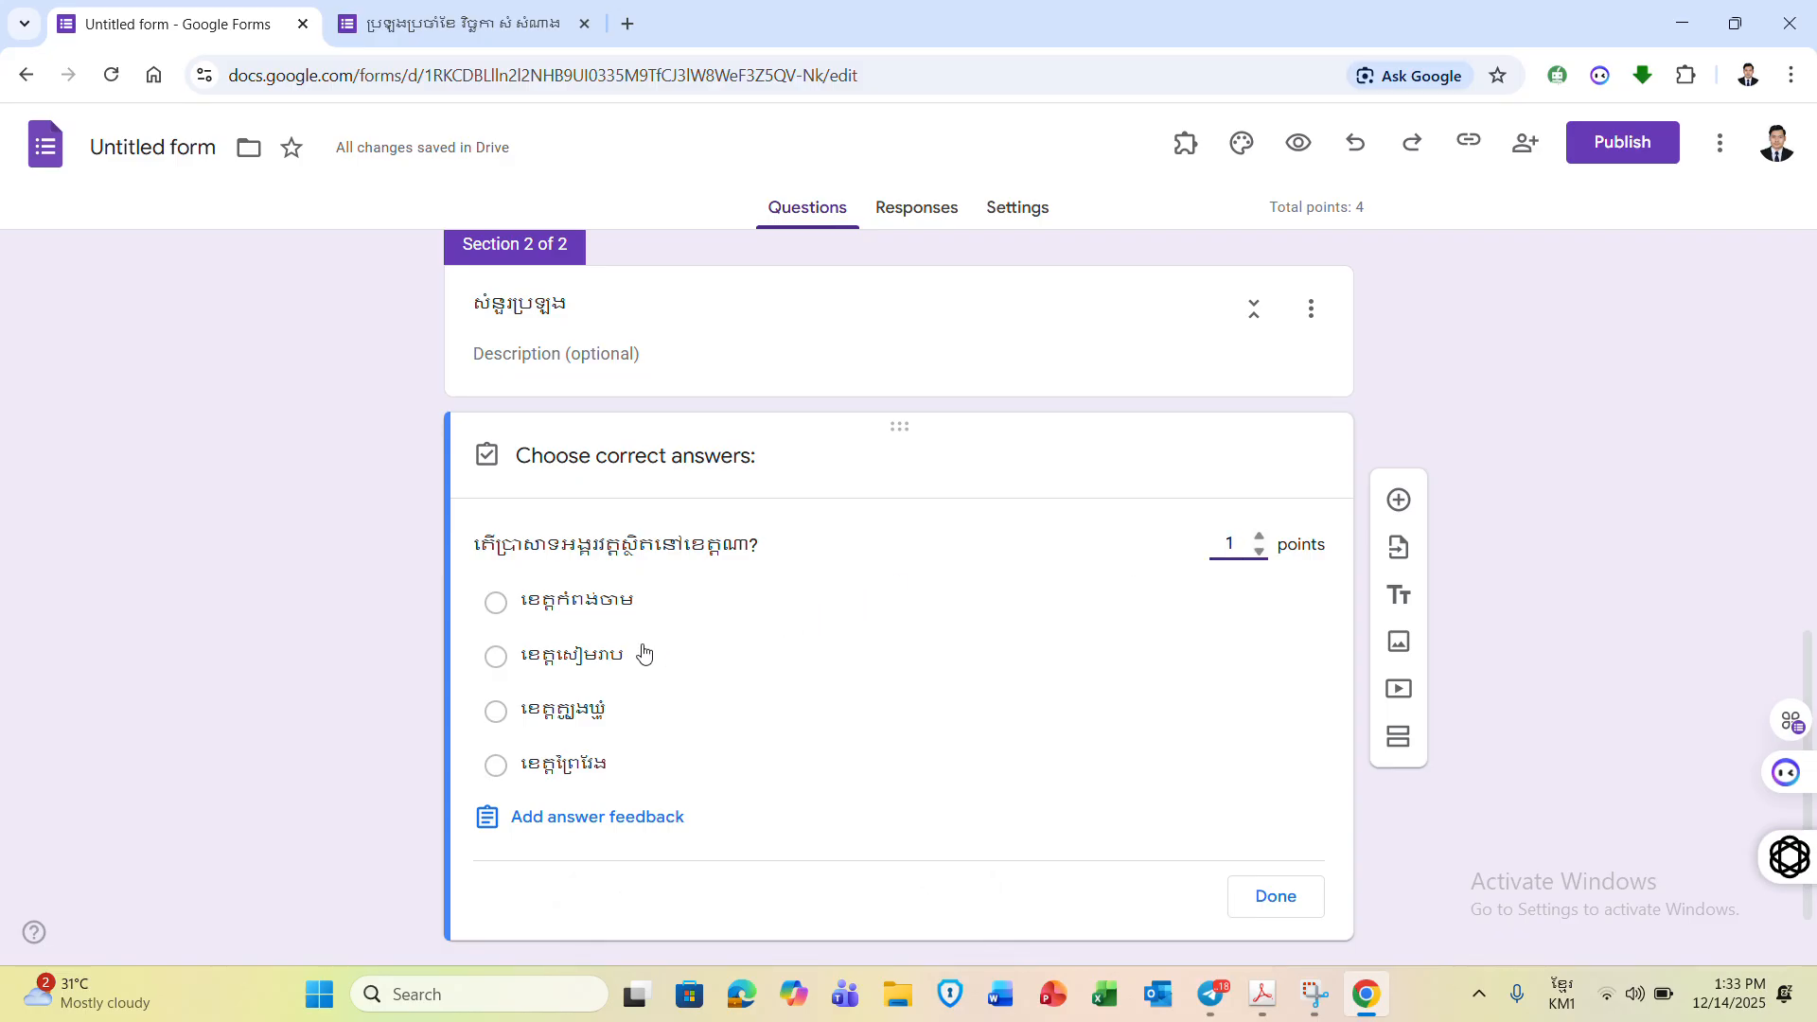
click(496, 657)
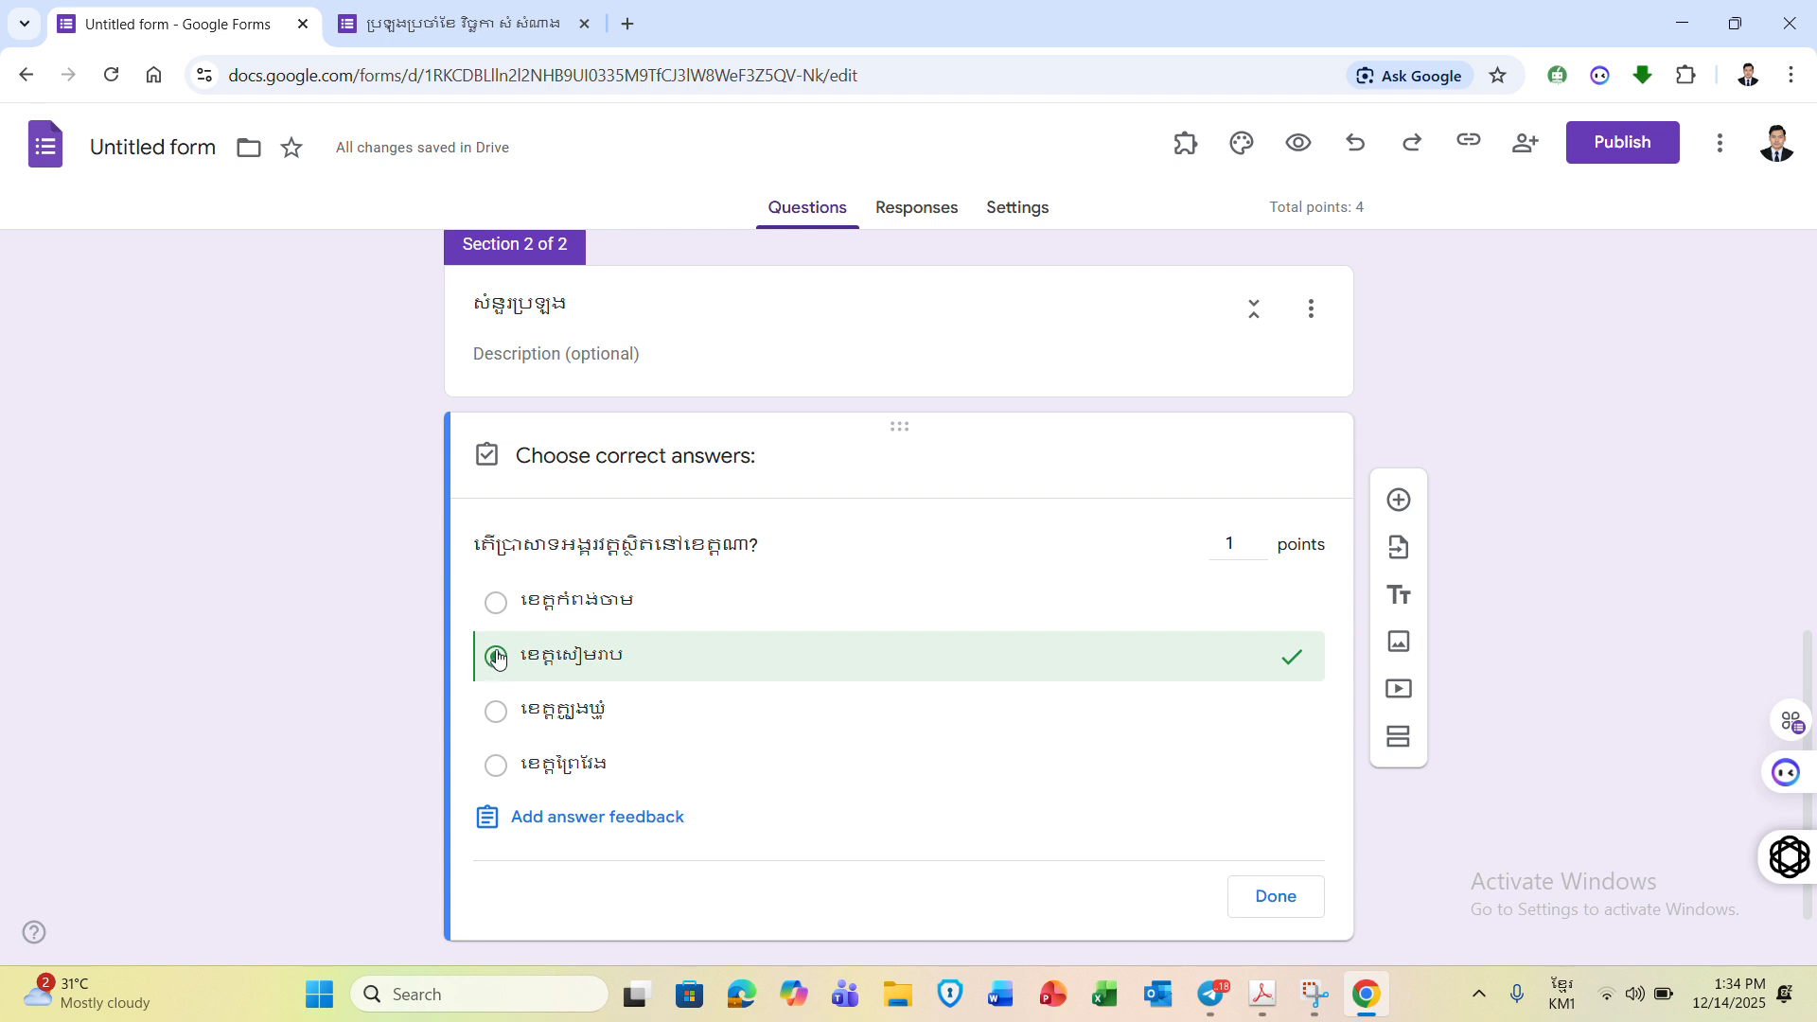
click(1266, 900)
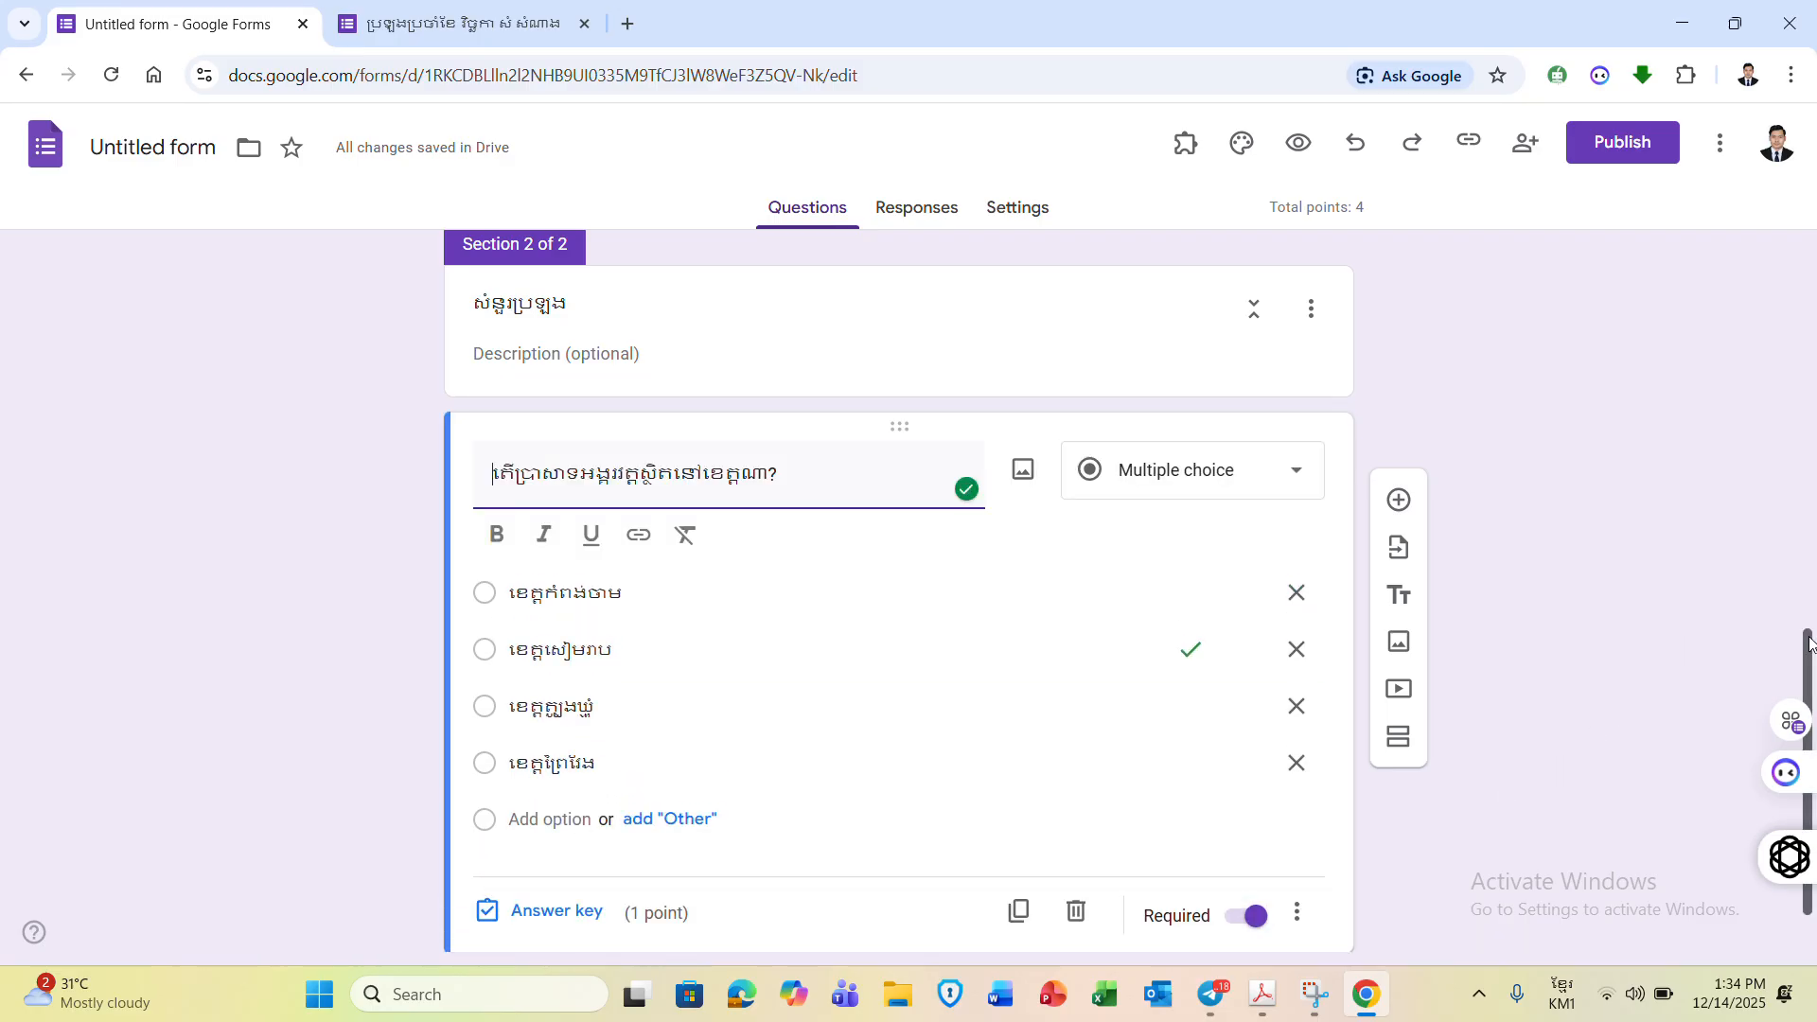
scroll(1809, 647, down, 1)
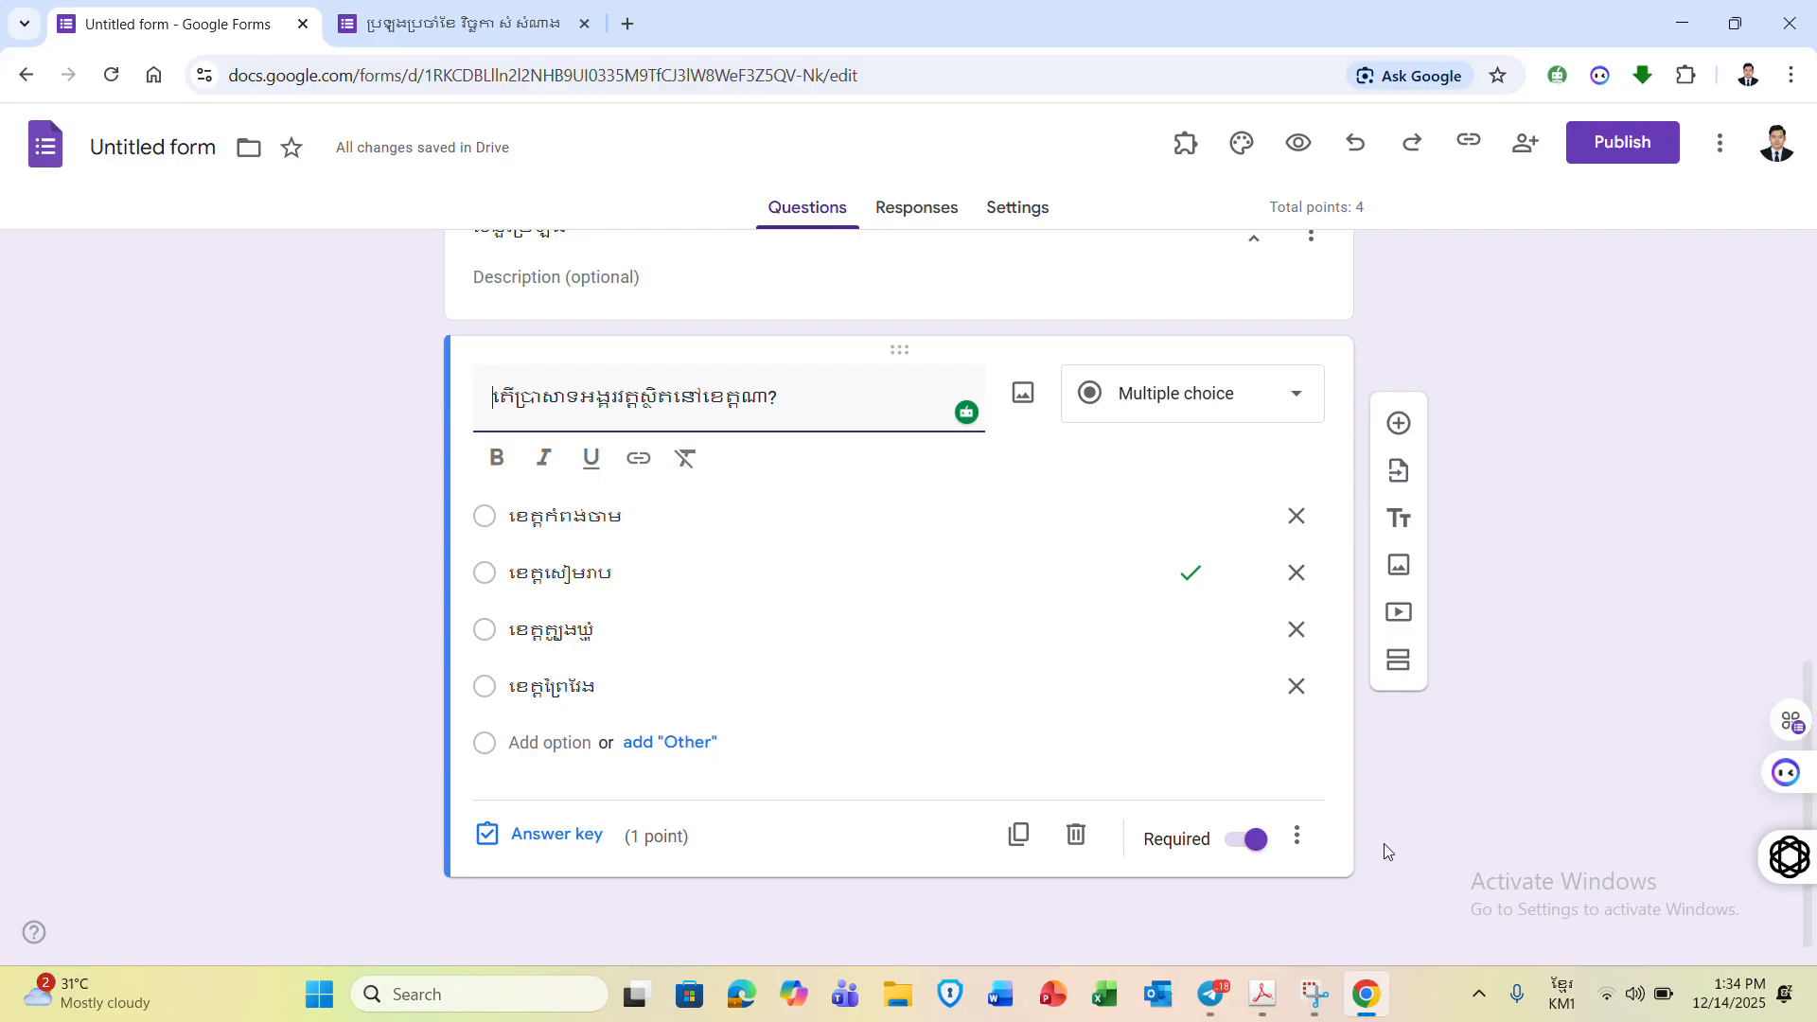
click(1209, 995)
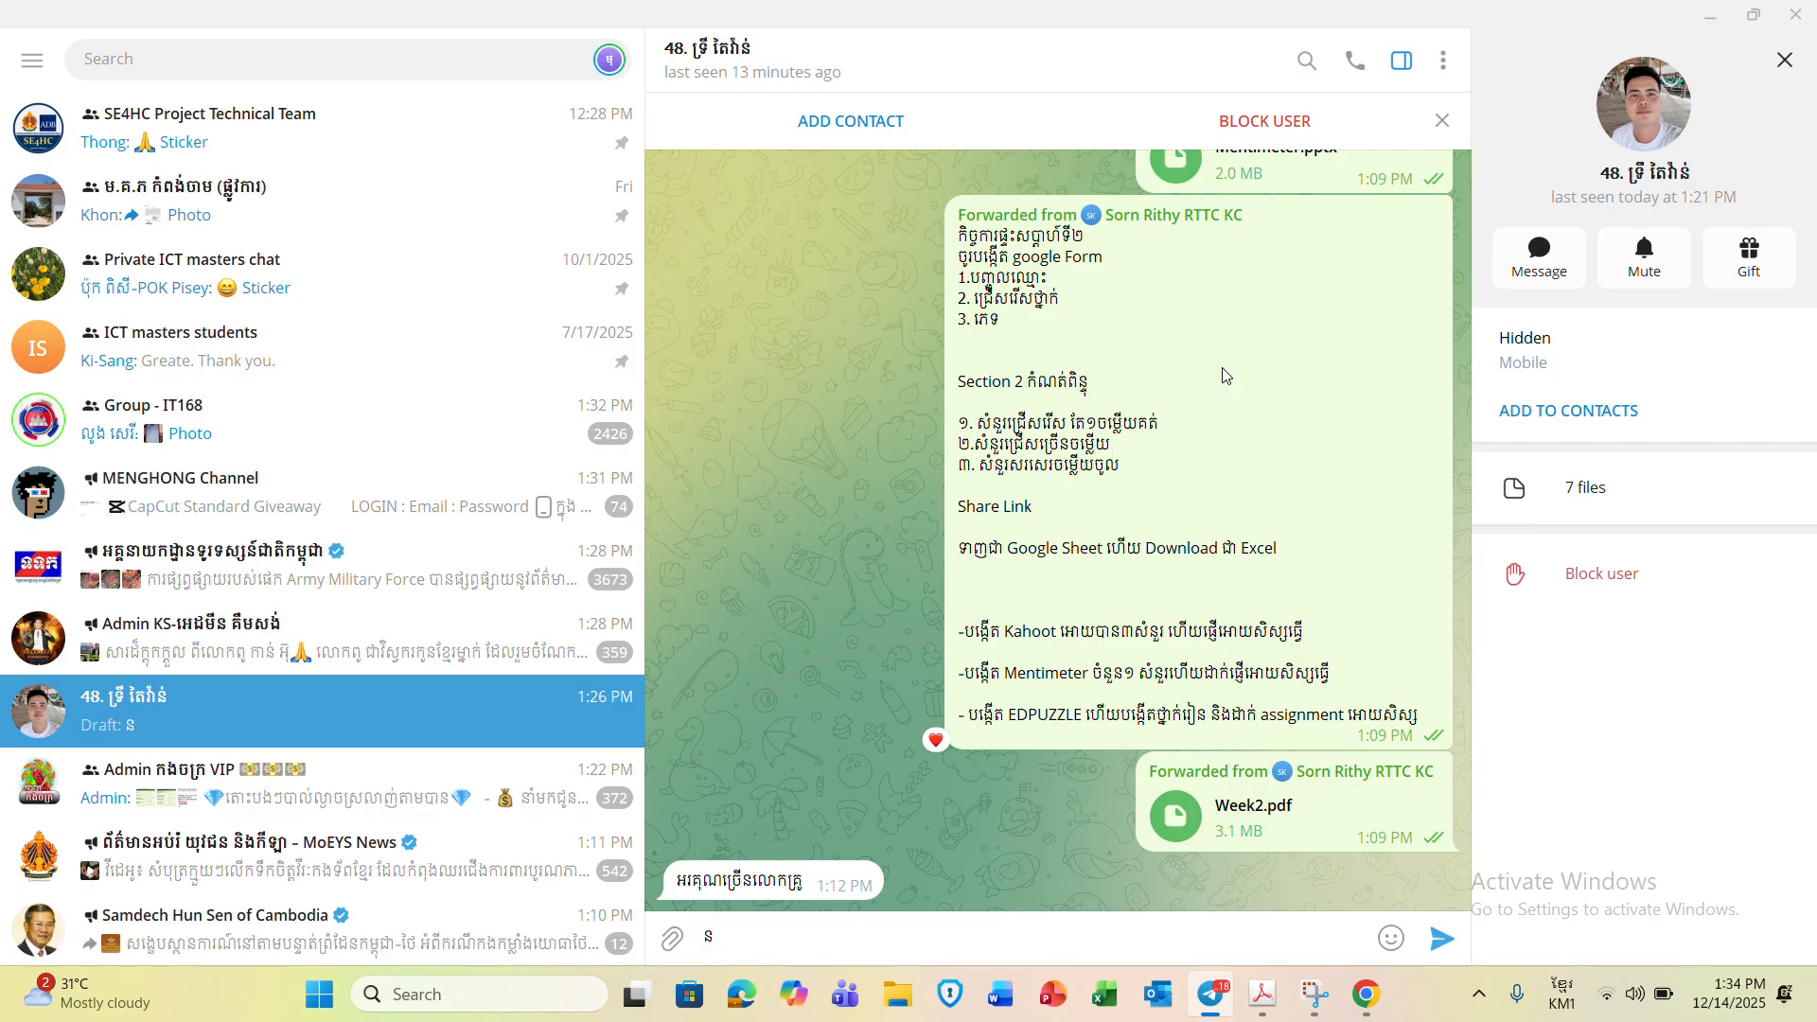
- Minimize Telegram after reading the assignment to return to the Google Forms editor
click(1709, 23)
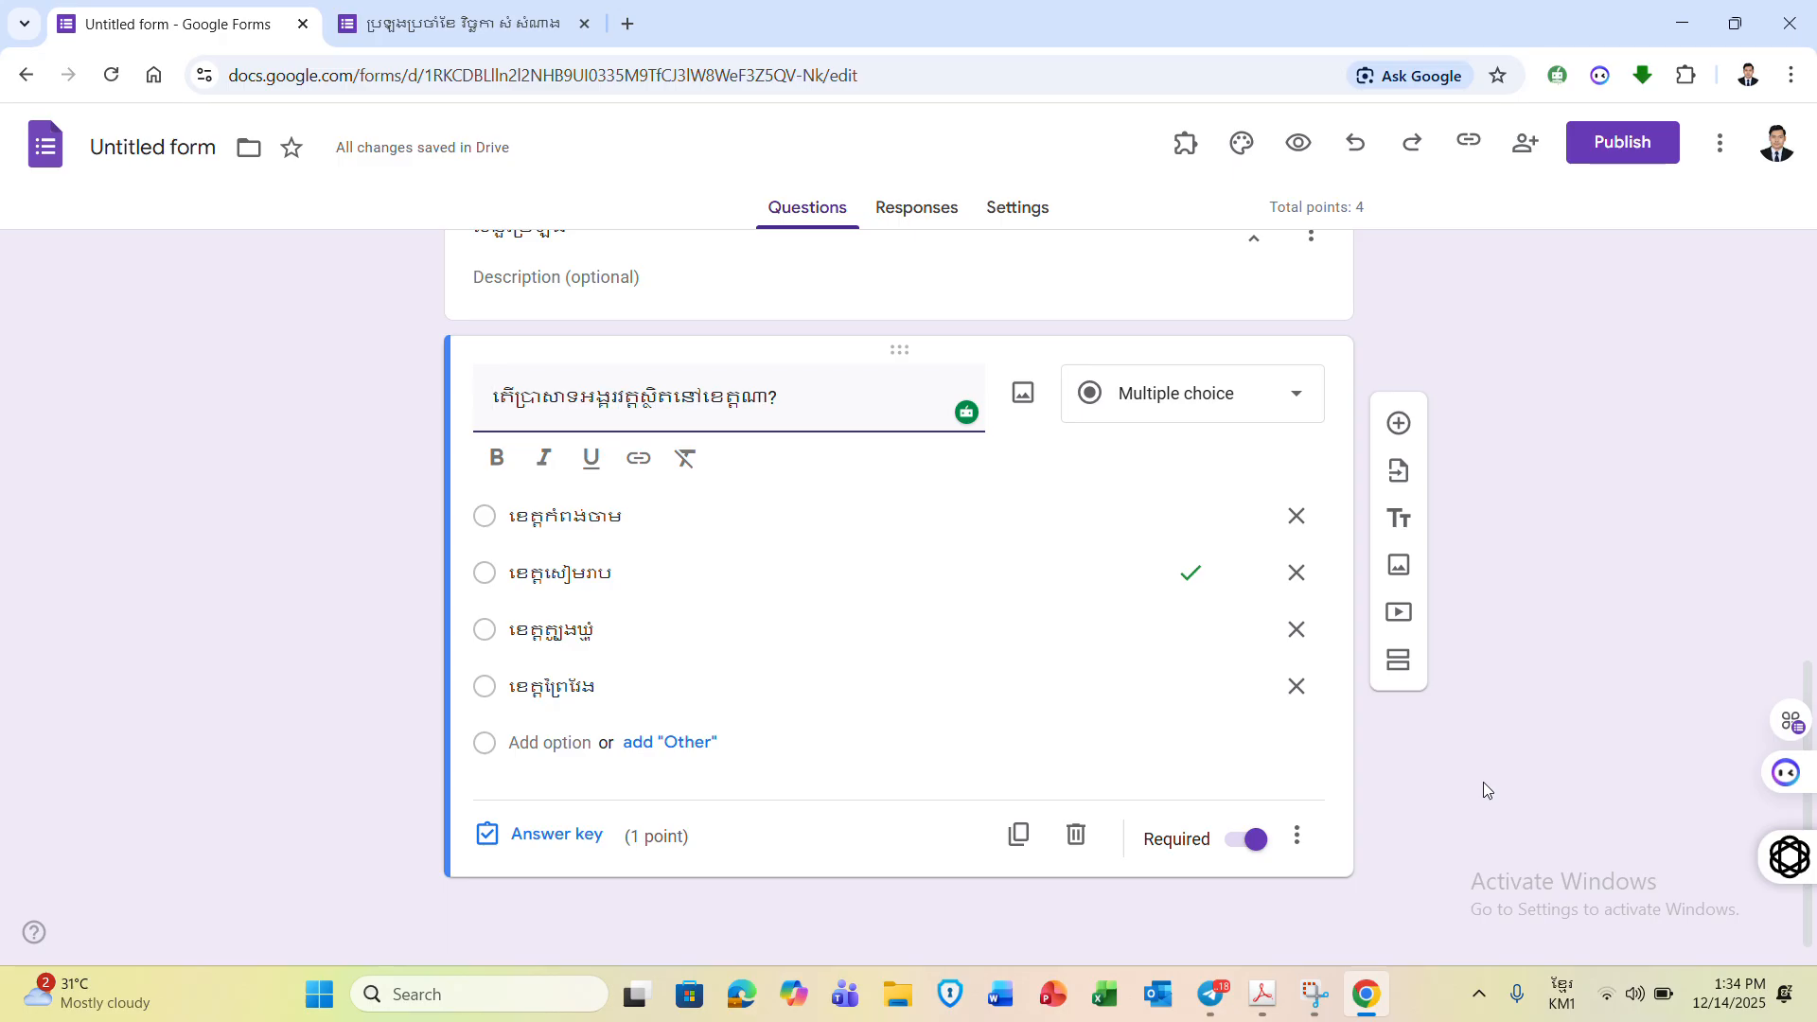
- Duplicate the province question and retitle the copy in Khmer to ask which animals are birds
click(1018, 837)
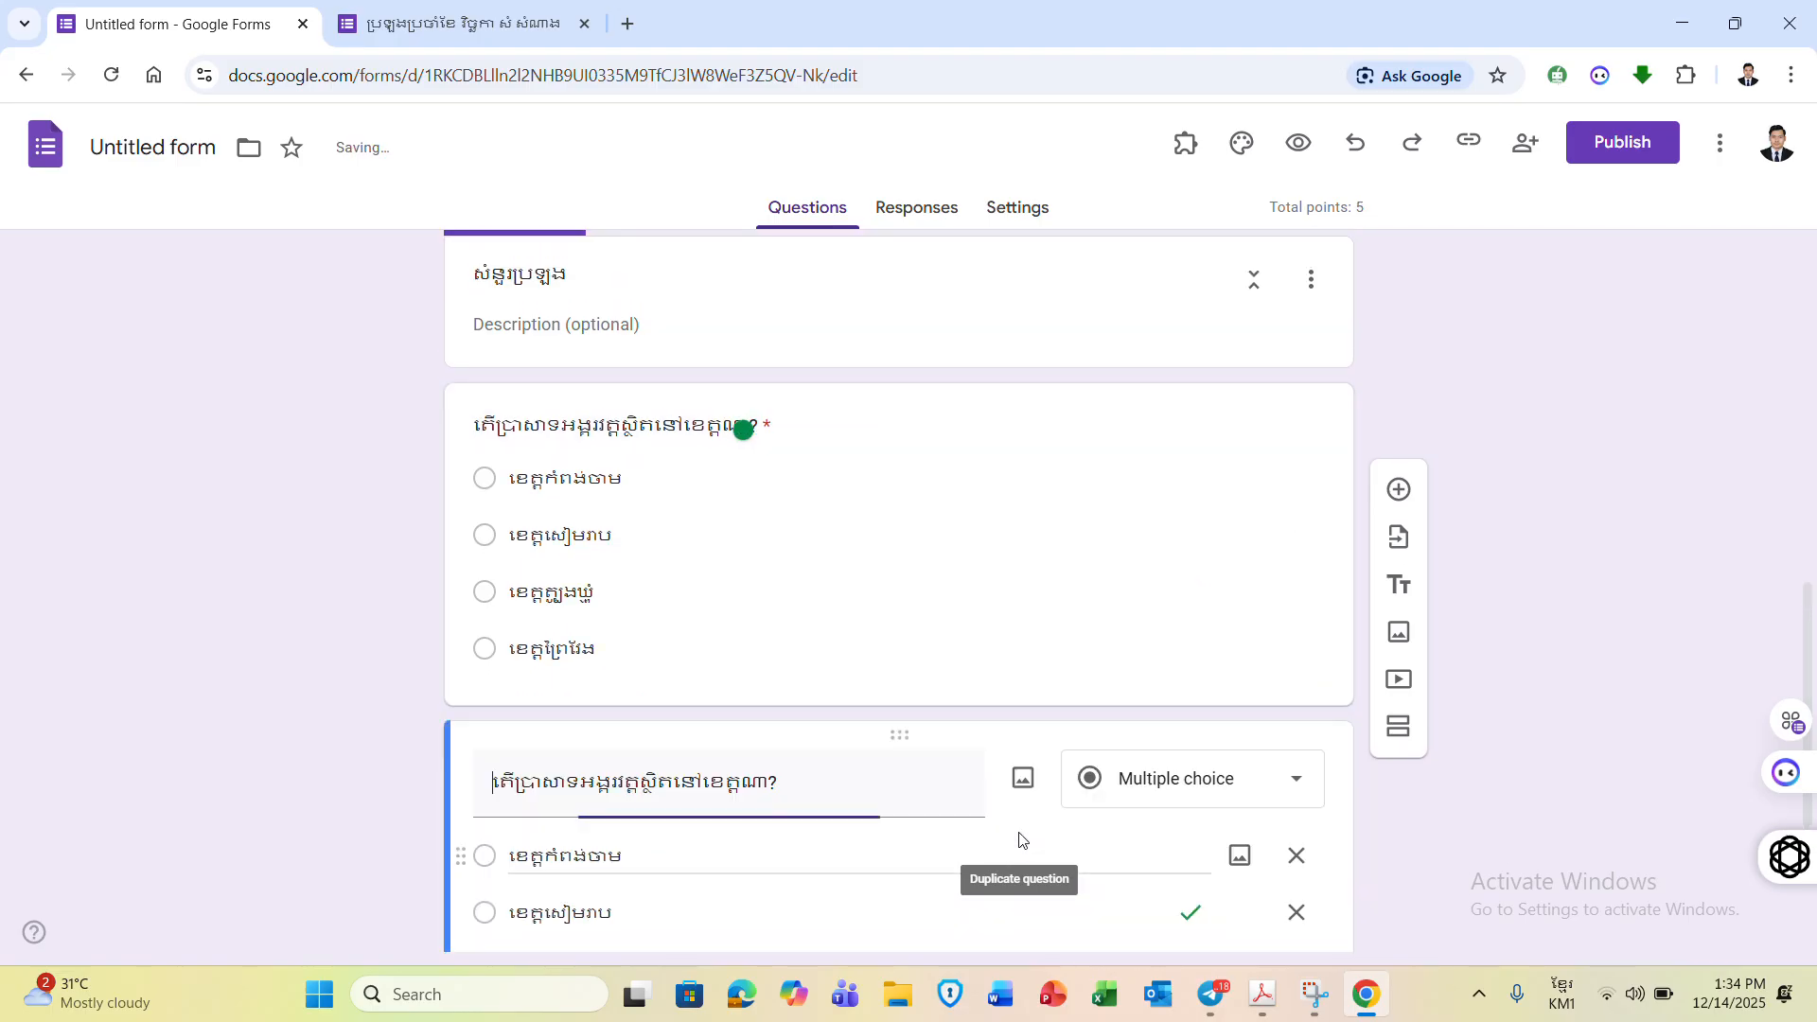
drag(1809, 610, 1808, 708)
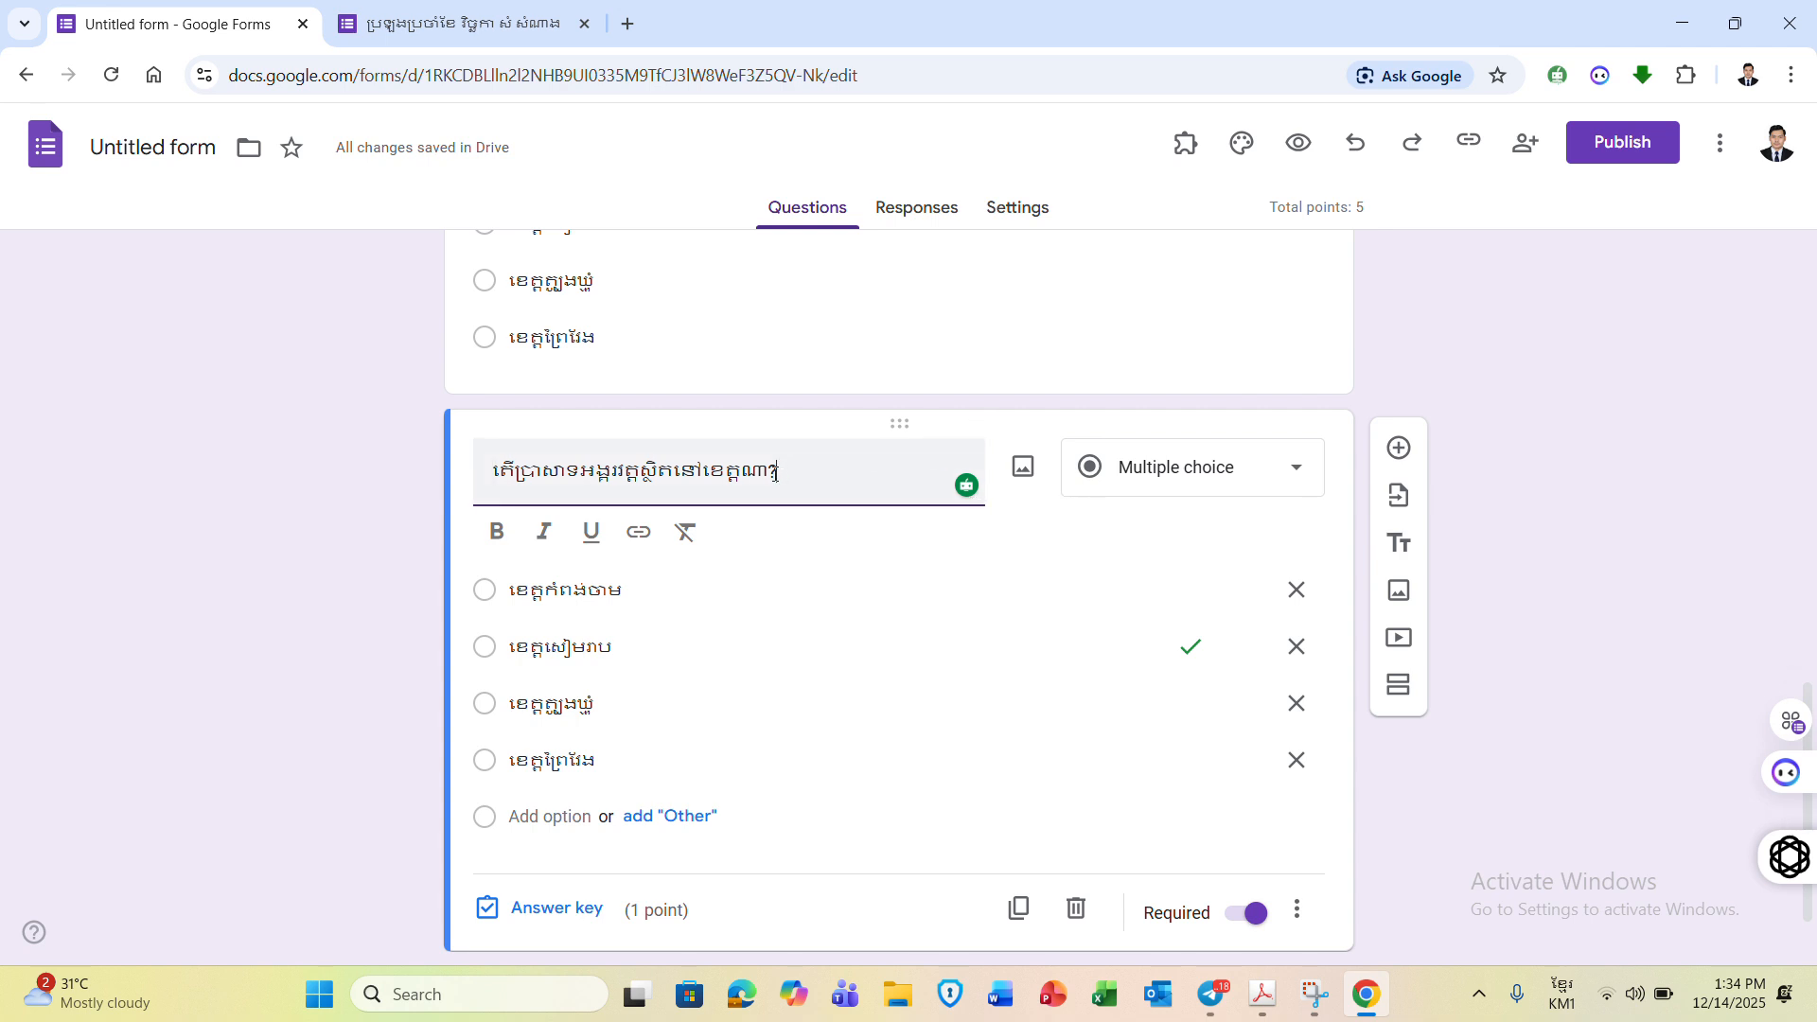
drag(775, 471, 518, 466)
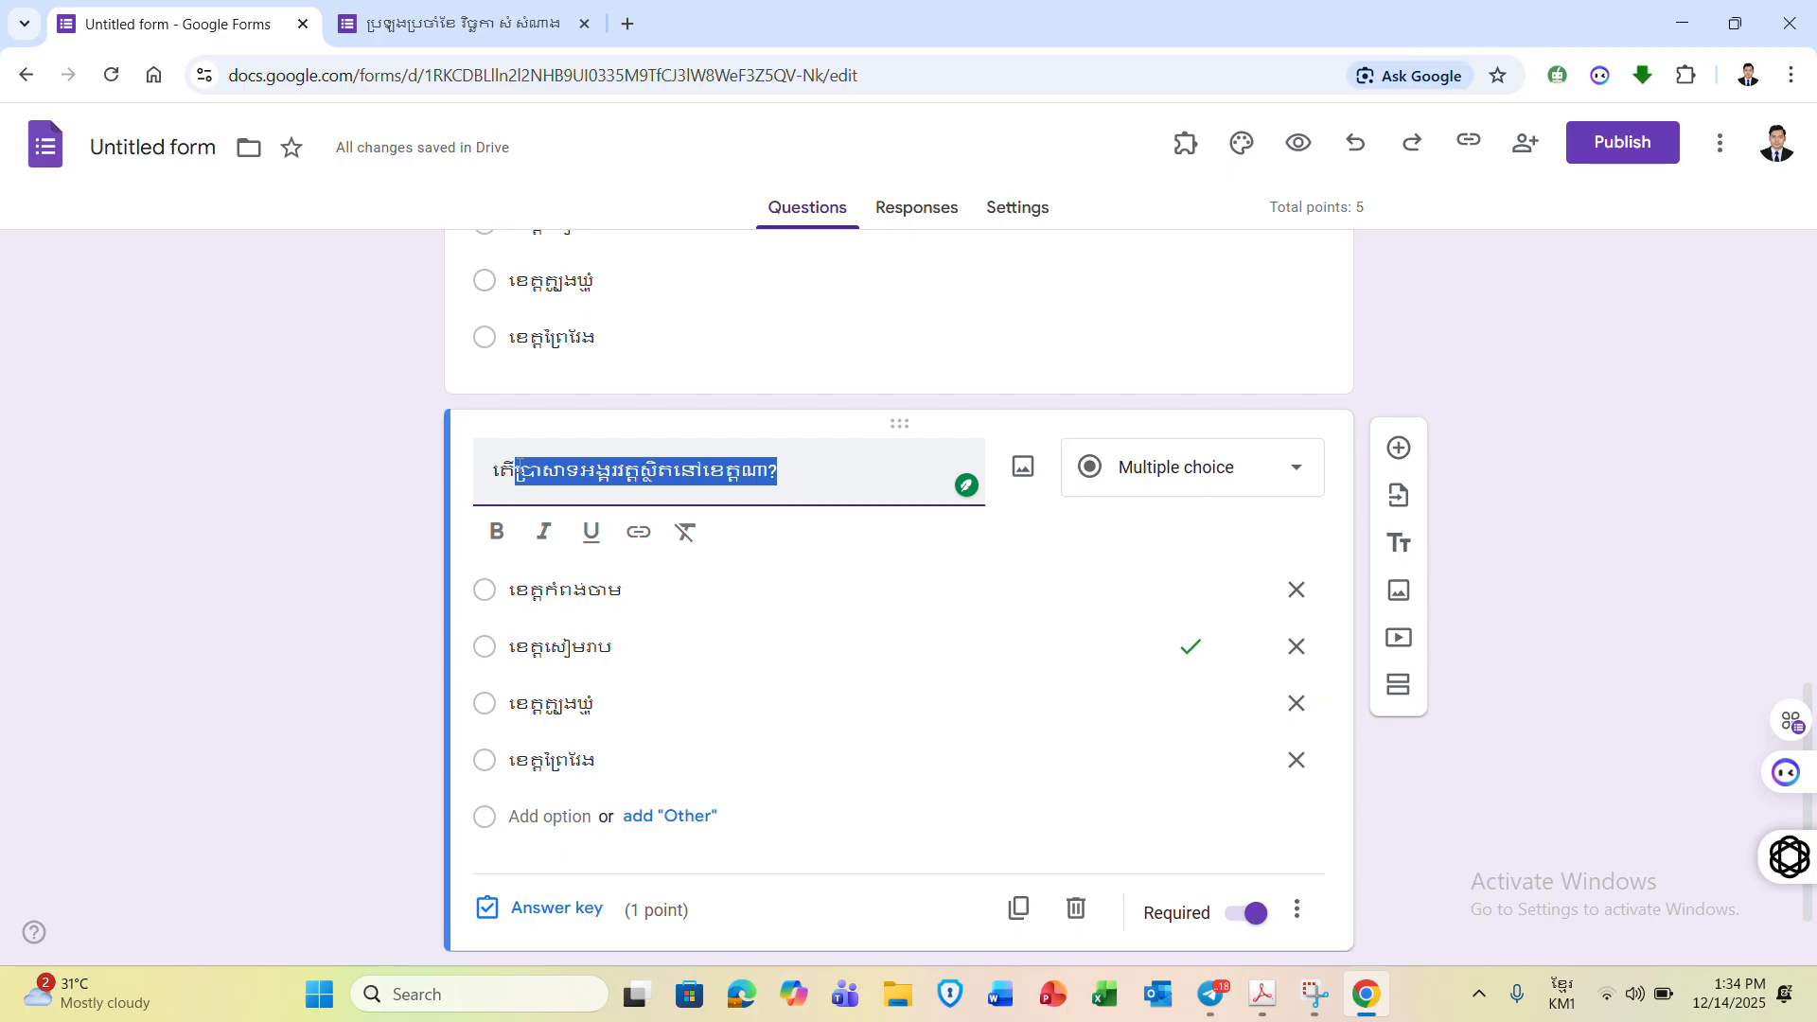
text(សែត្តណា)
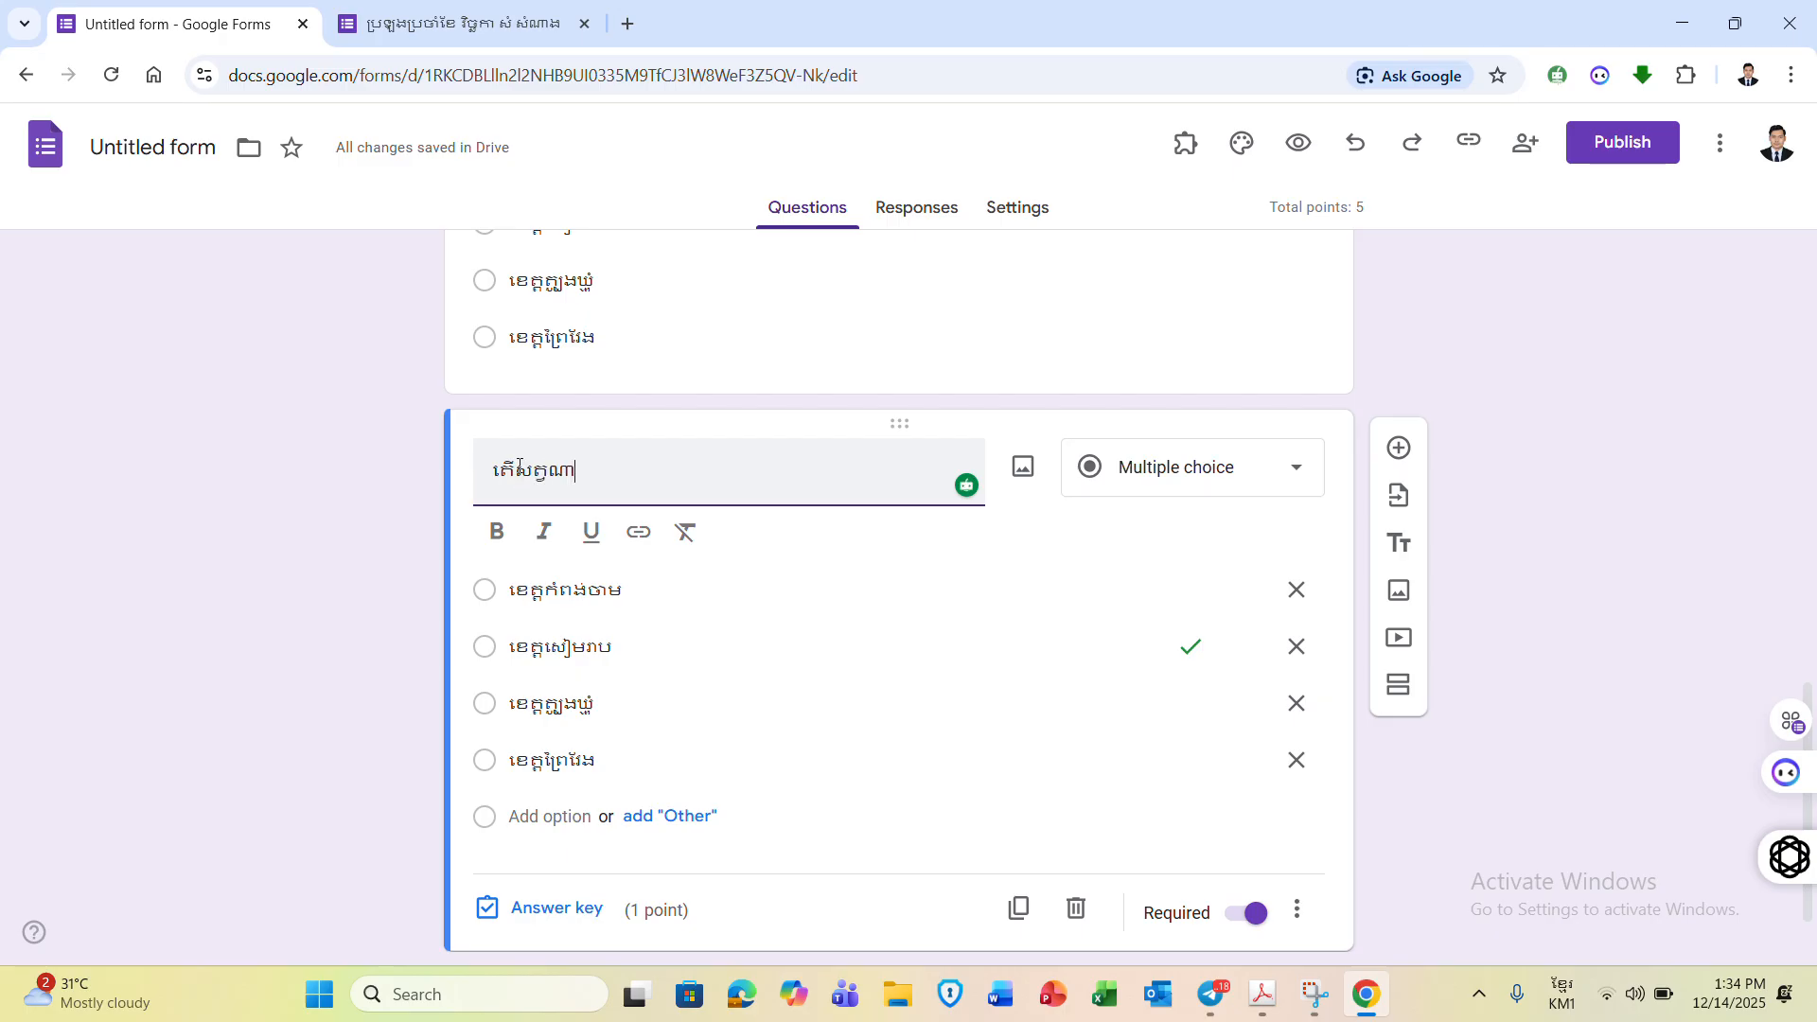
text(ខ្លះជា)
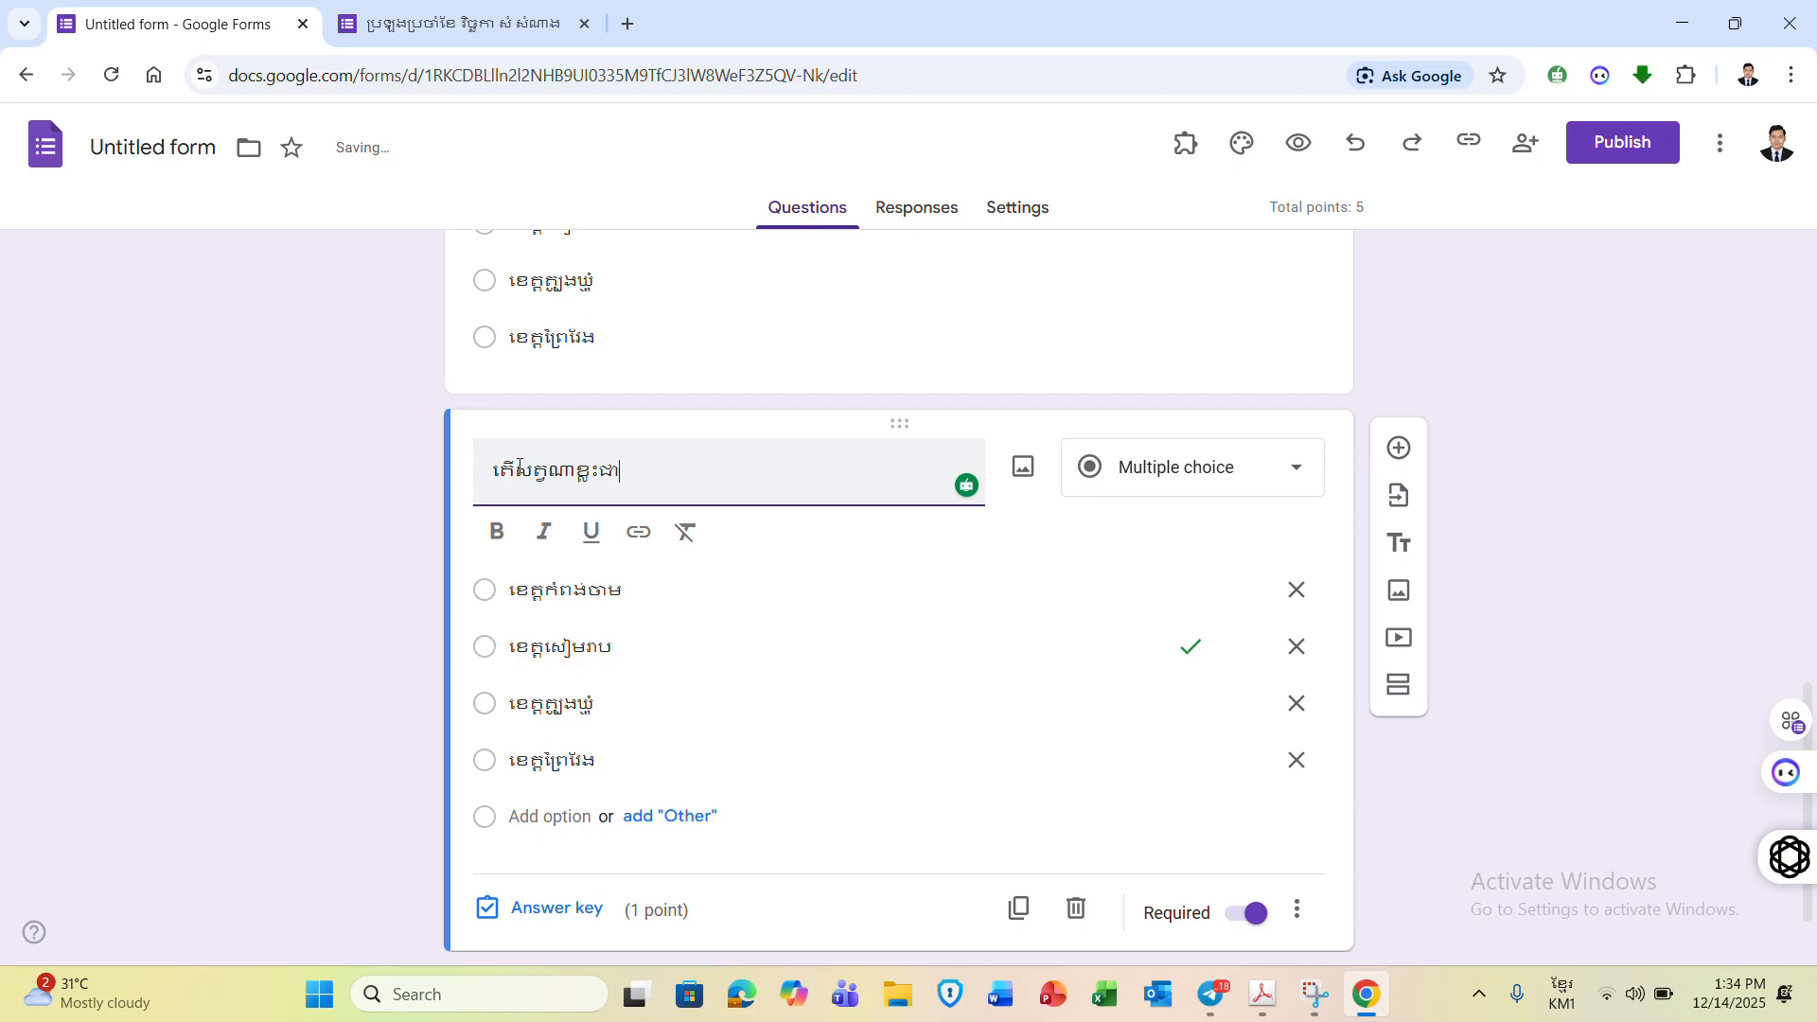
text(សត្តបបង)
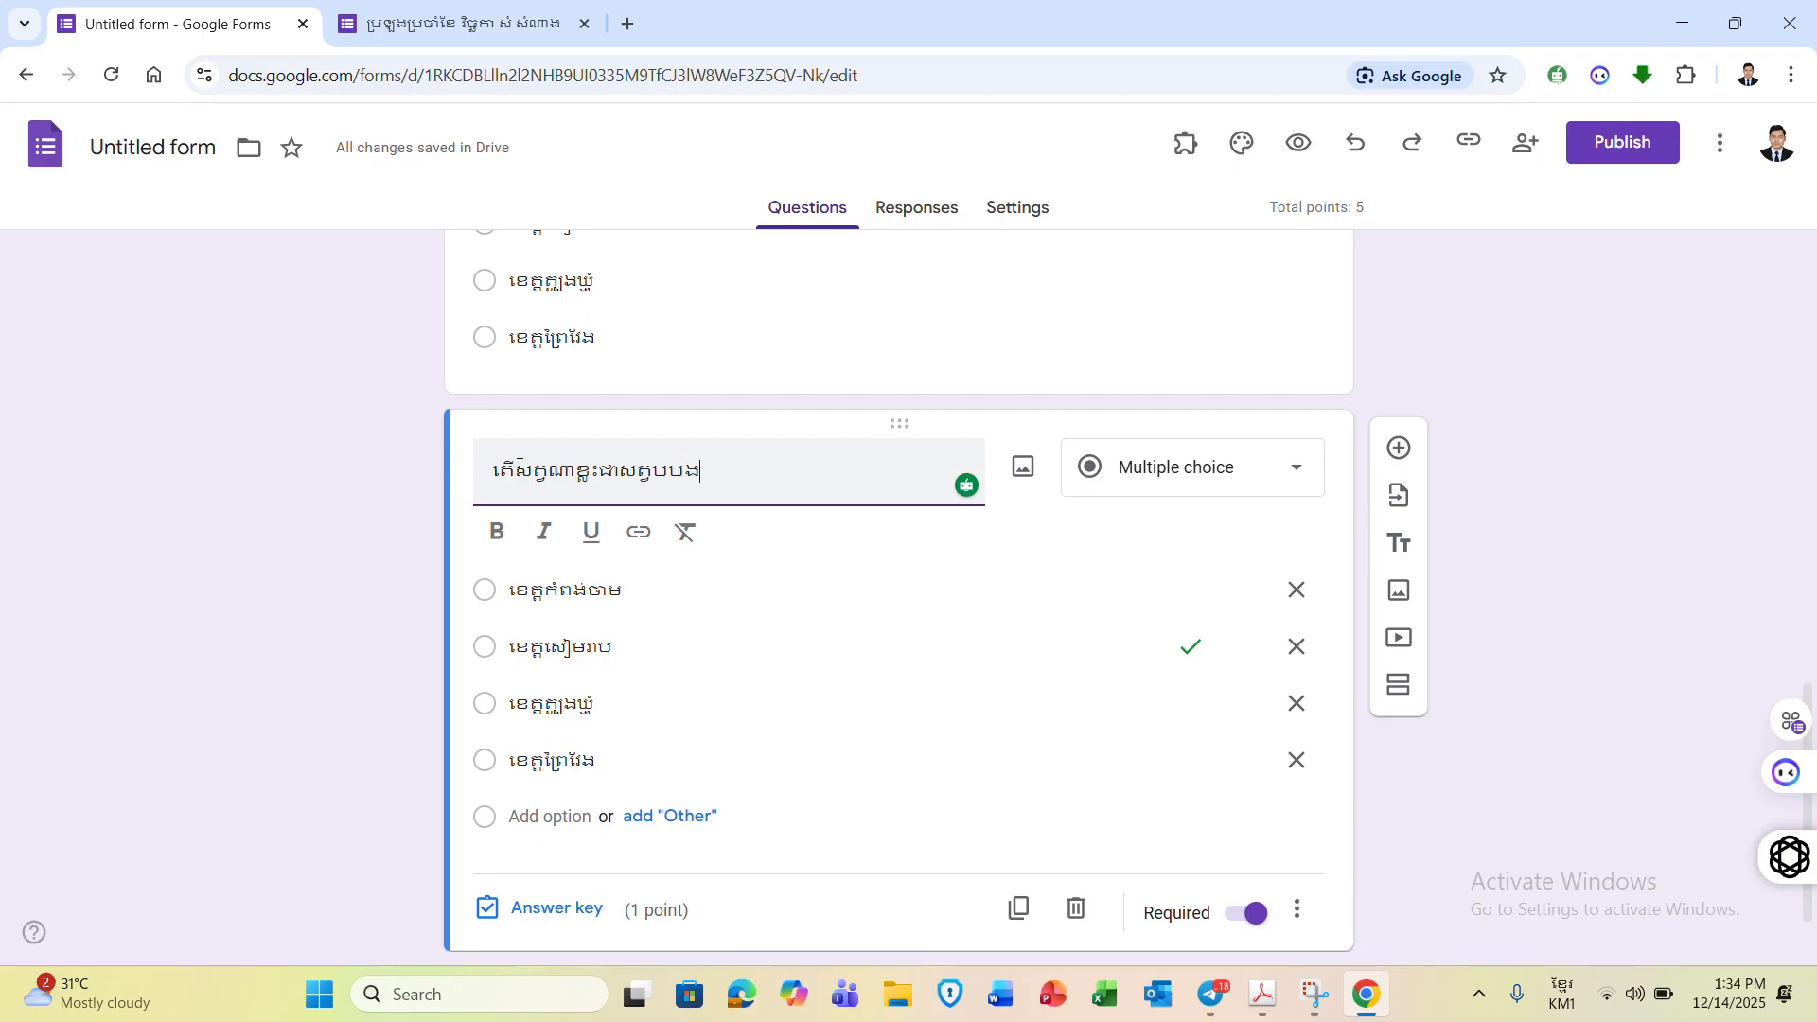
key(BackSpace)
key(BackSpace)
text(ក្សី?)
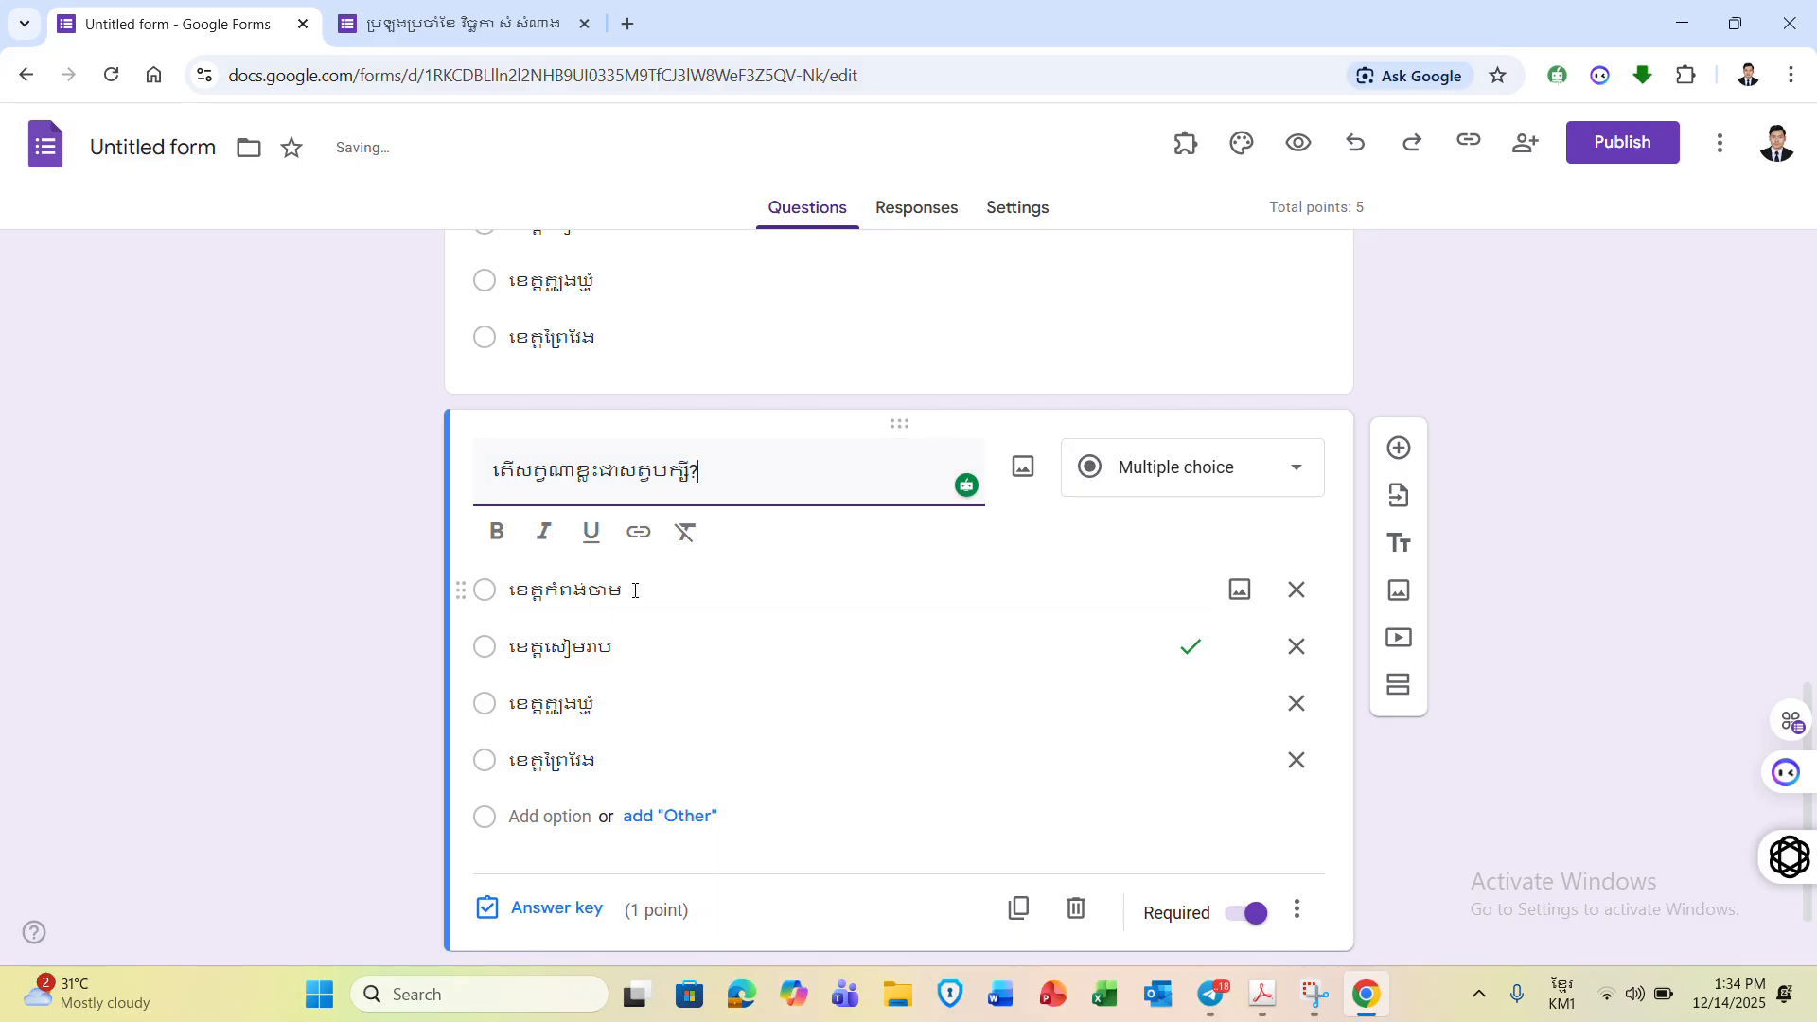
- Replace the copy's options with សត្វចាប, សត្វព្រាប, សត្វលលក and សត្វគោ
click(635, 588)
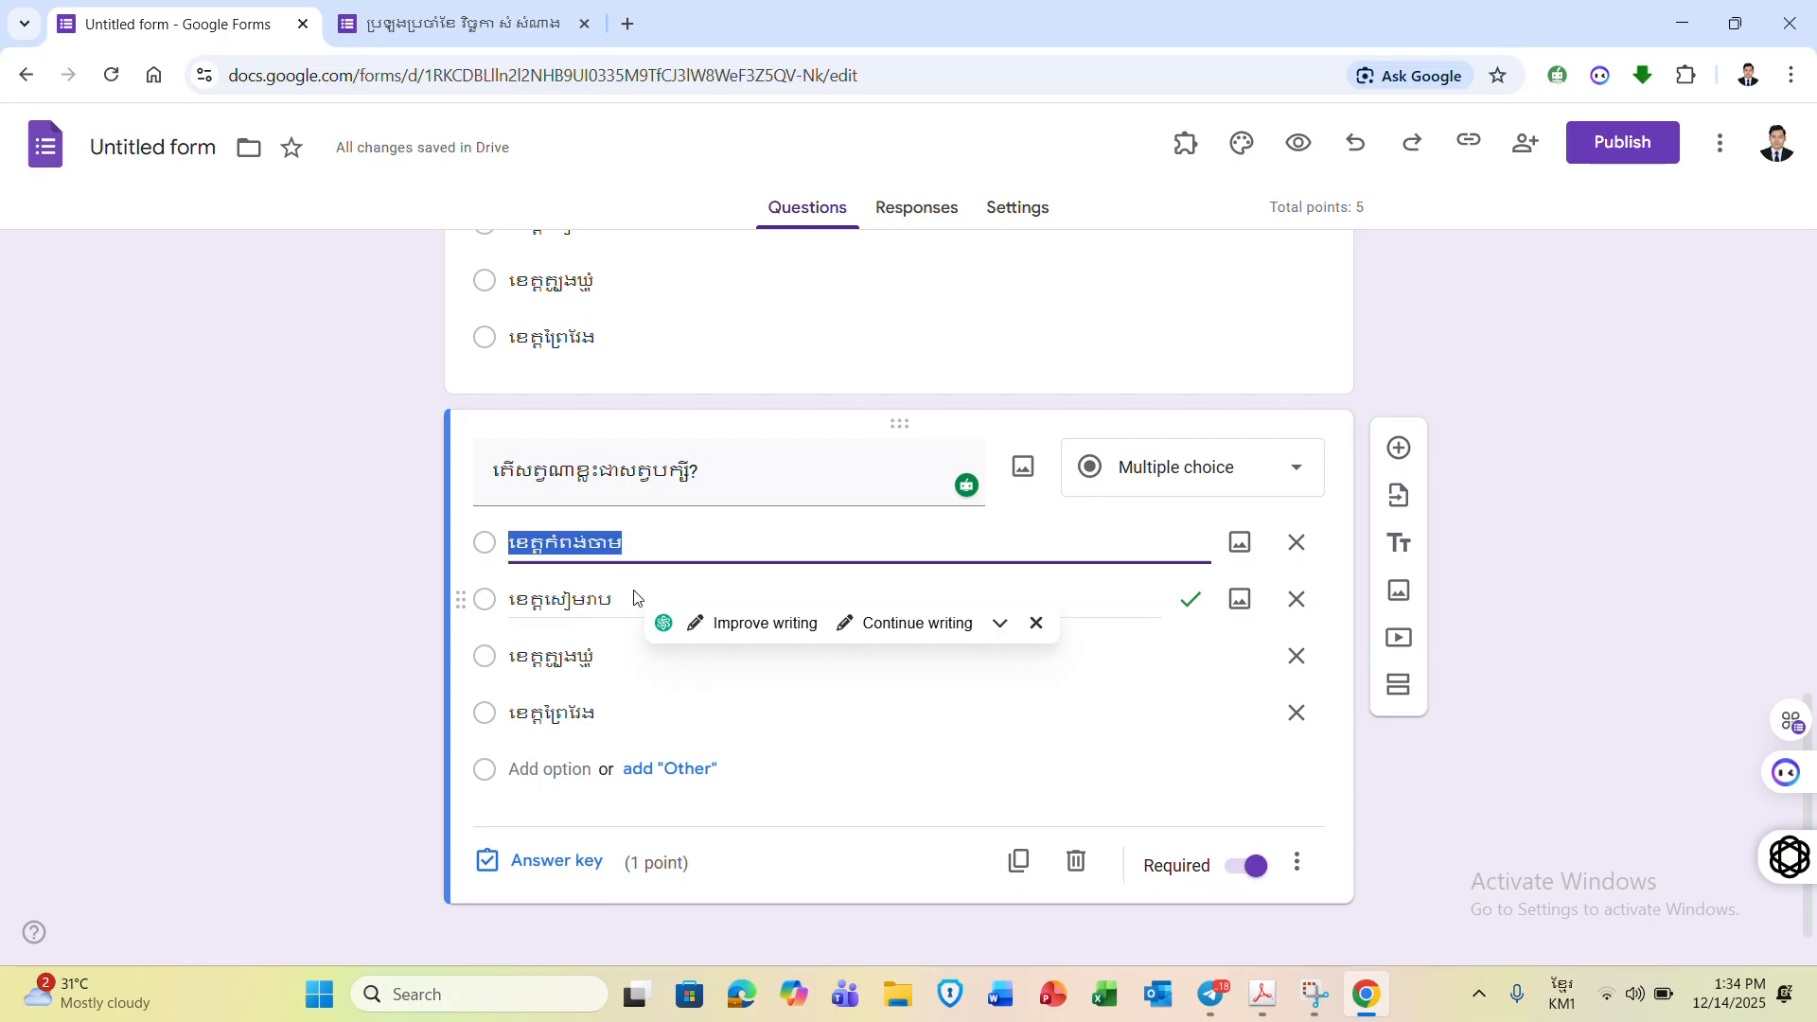
text(សត្វចាប)
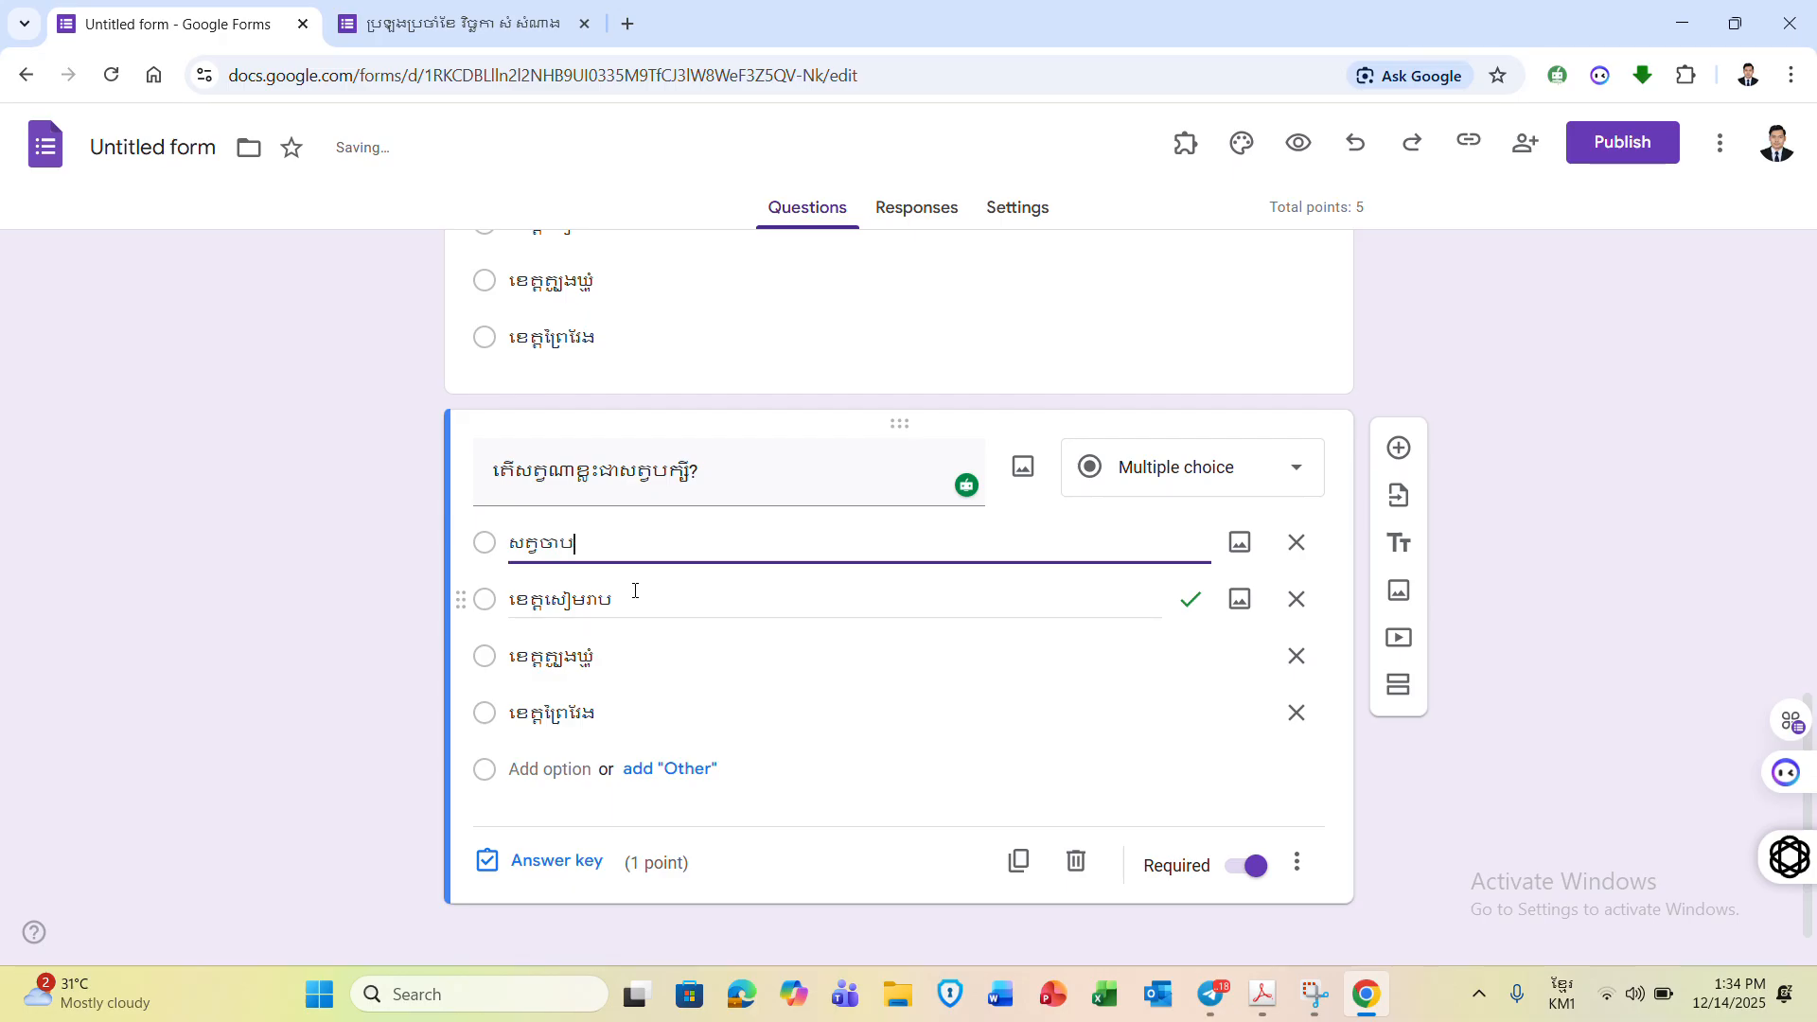
click(635, 590)
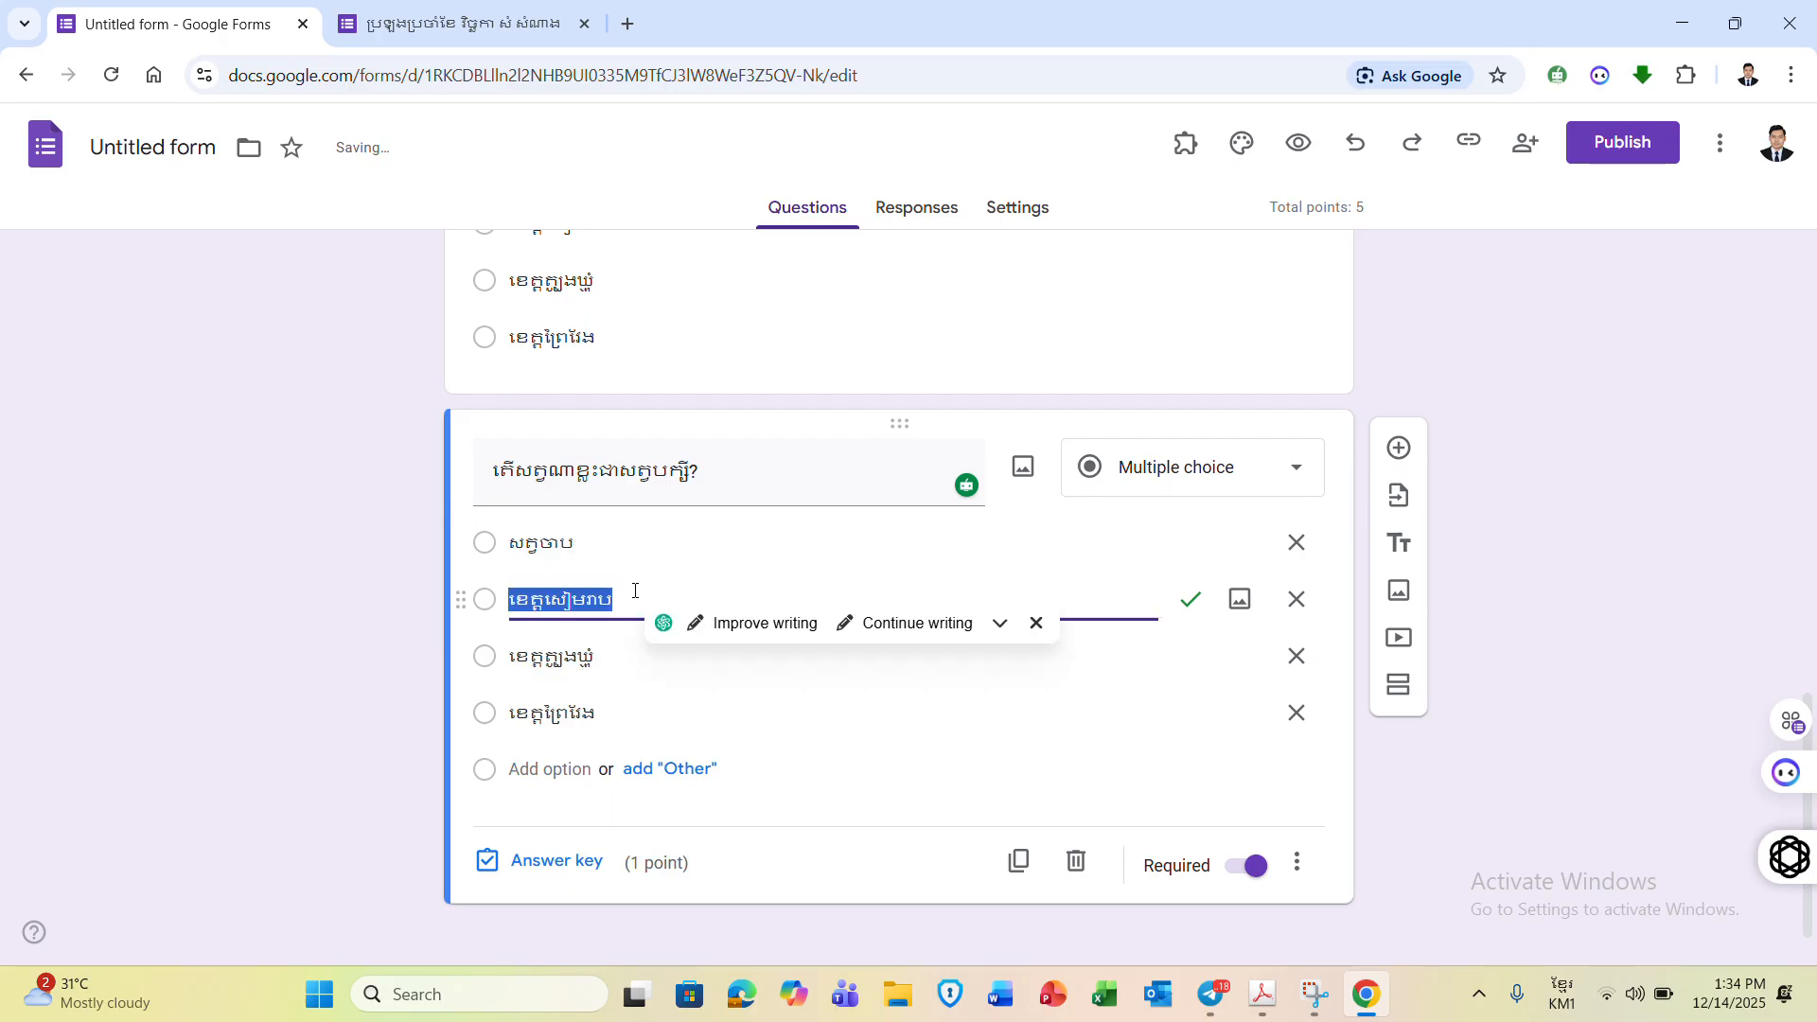
text(សត្វព្រាប)
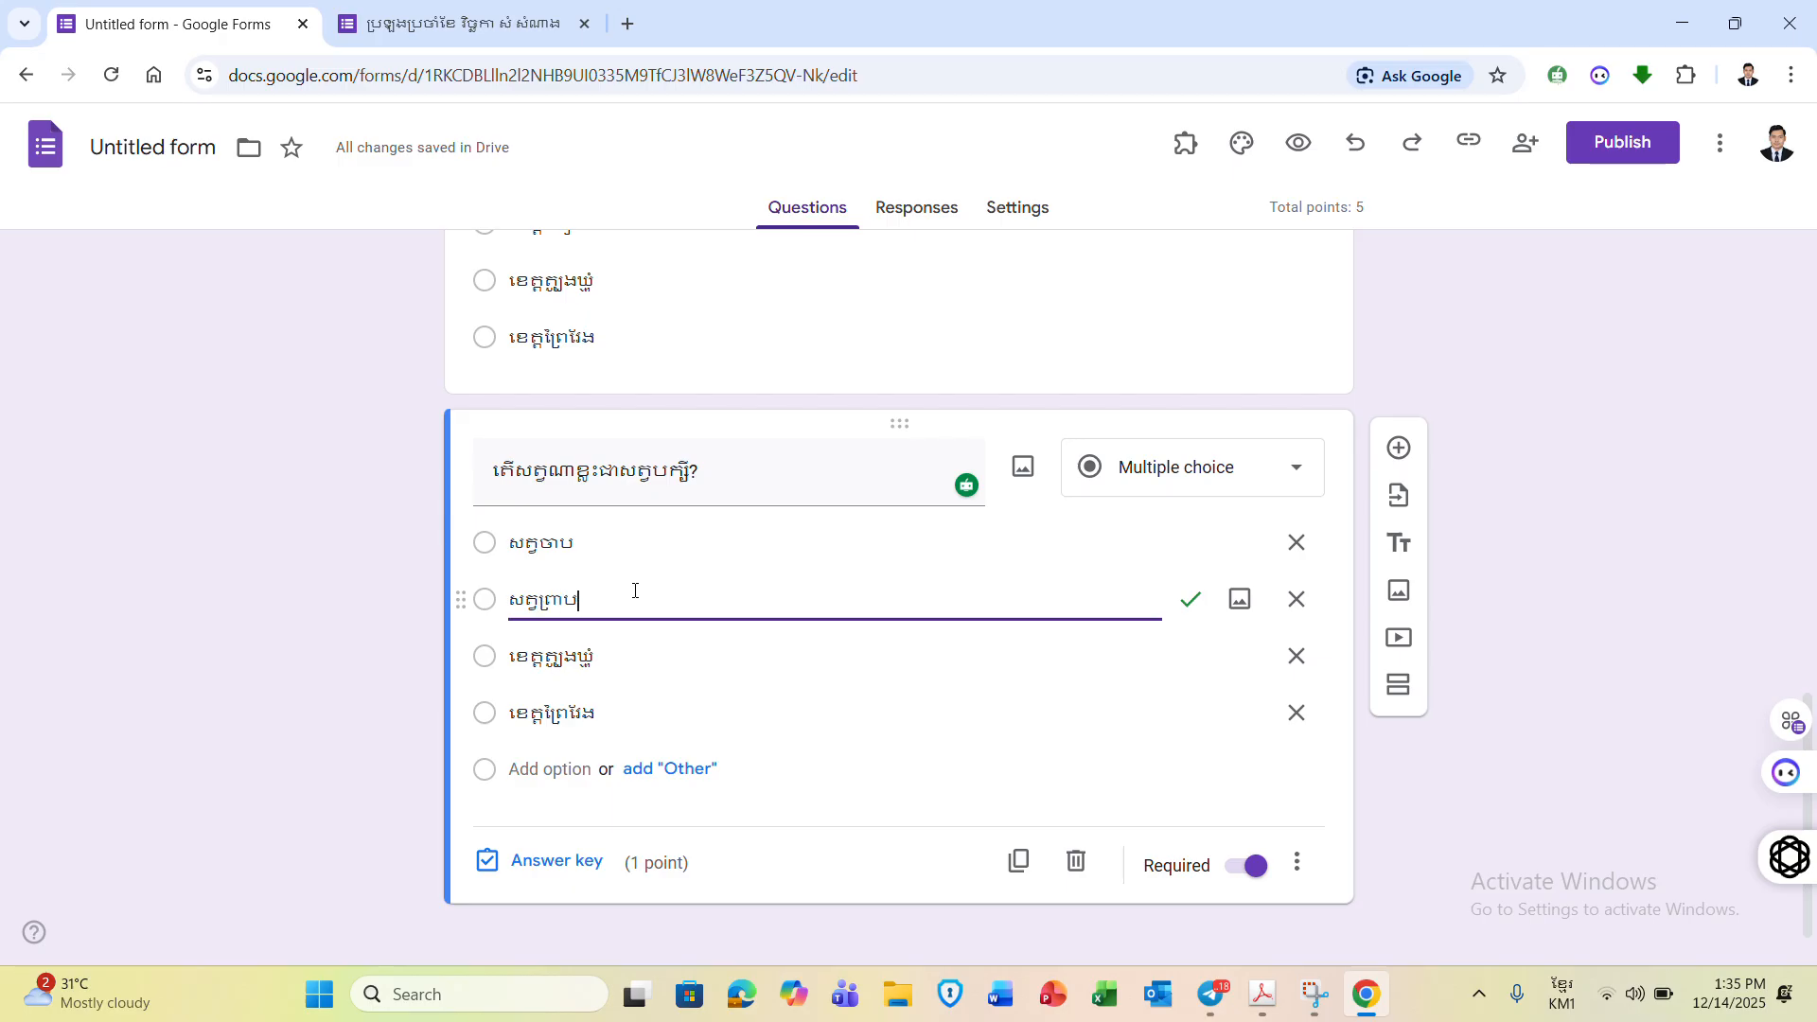
click(602, 656)
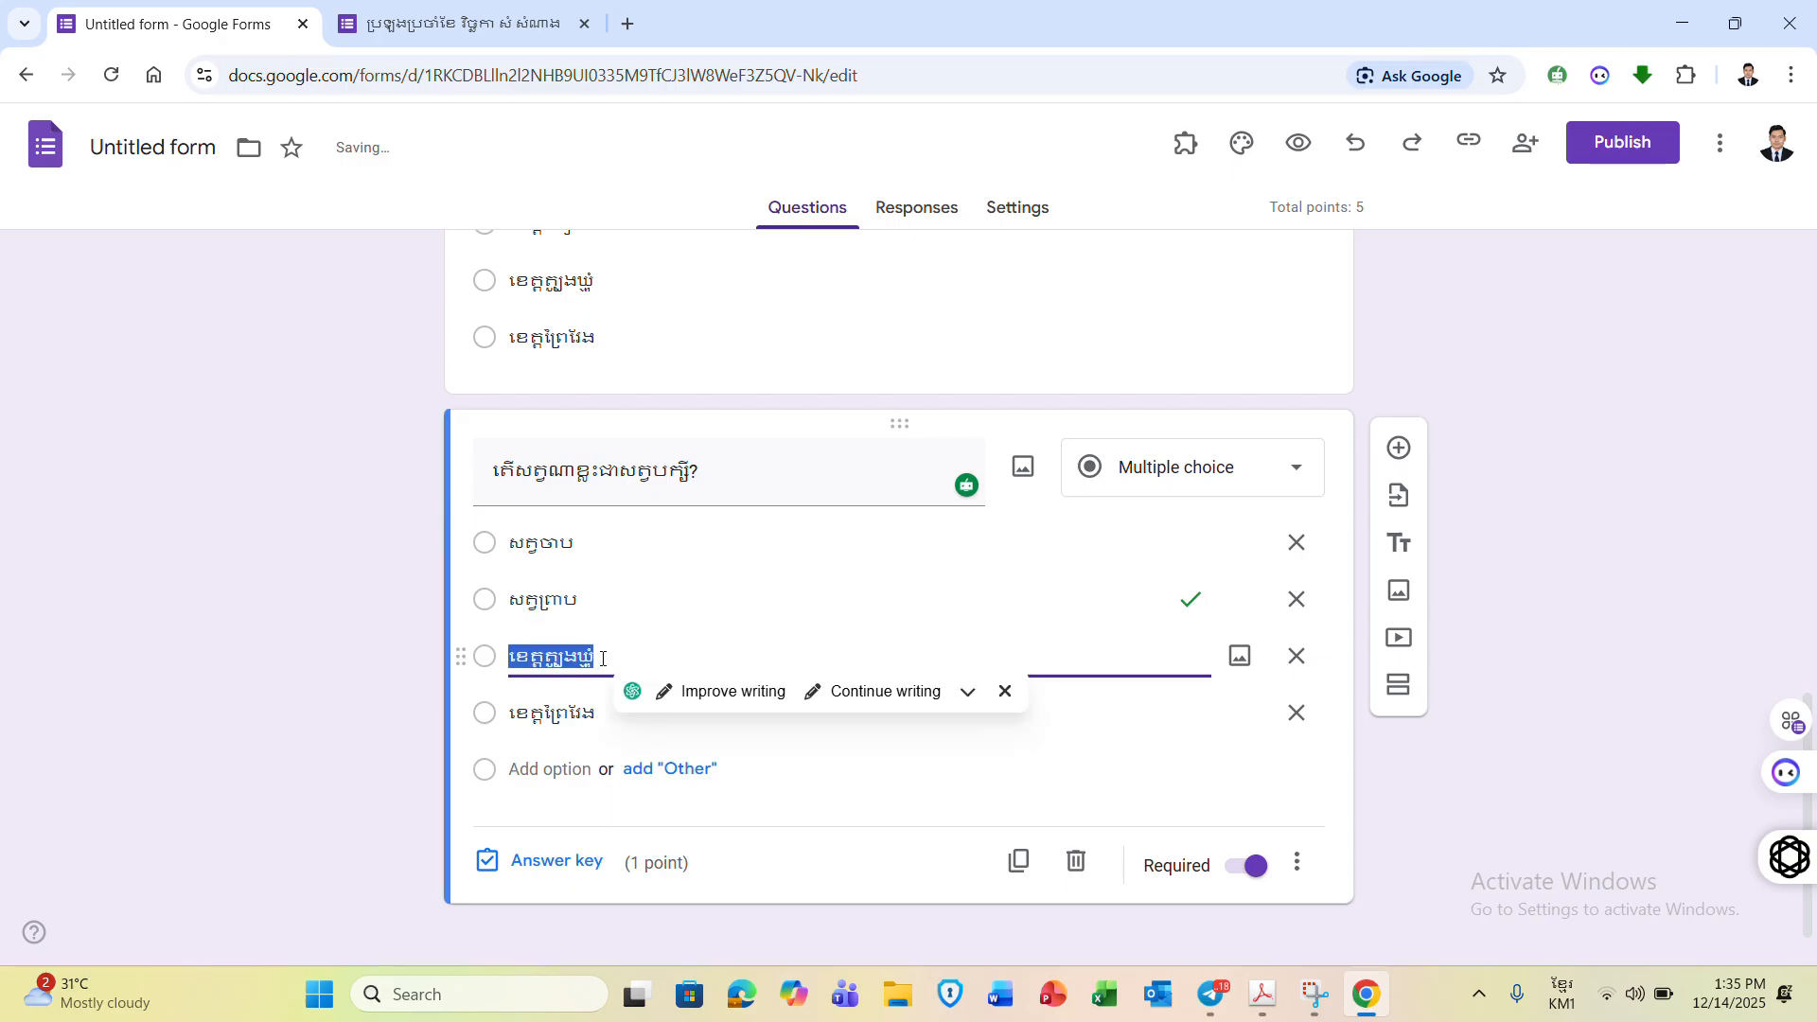
text(សត្វ)
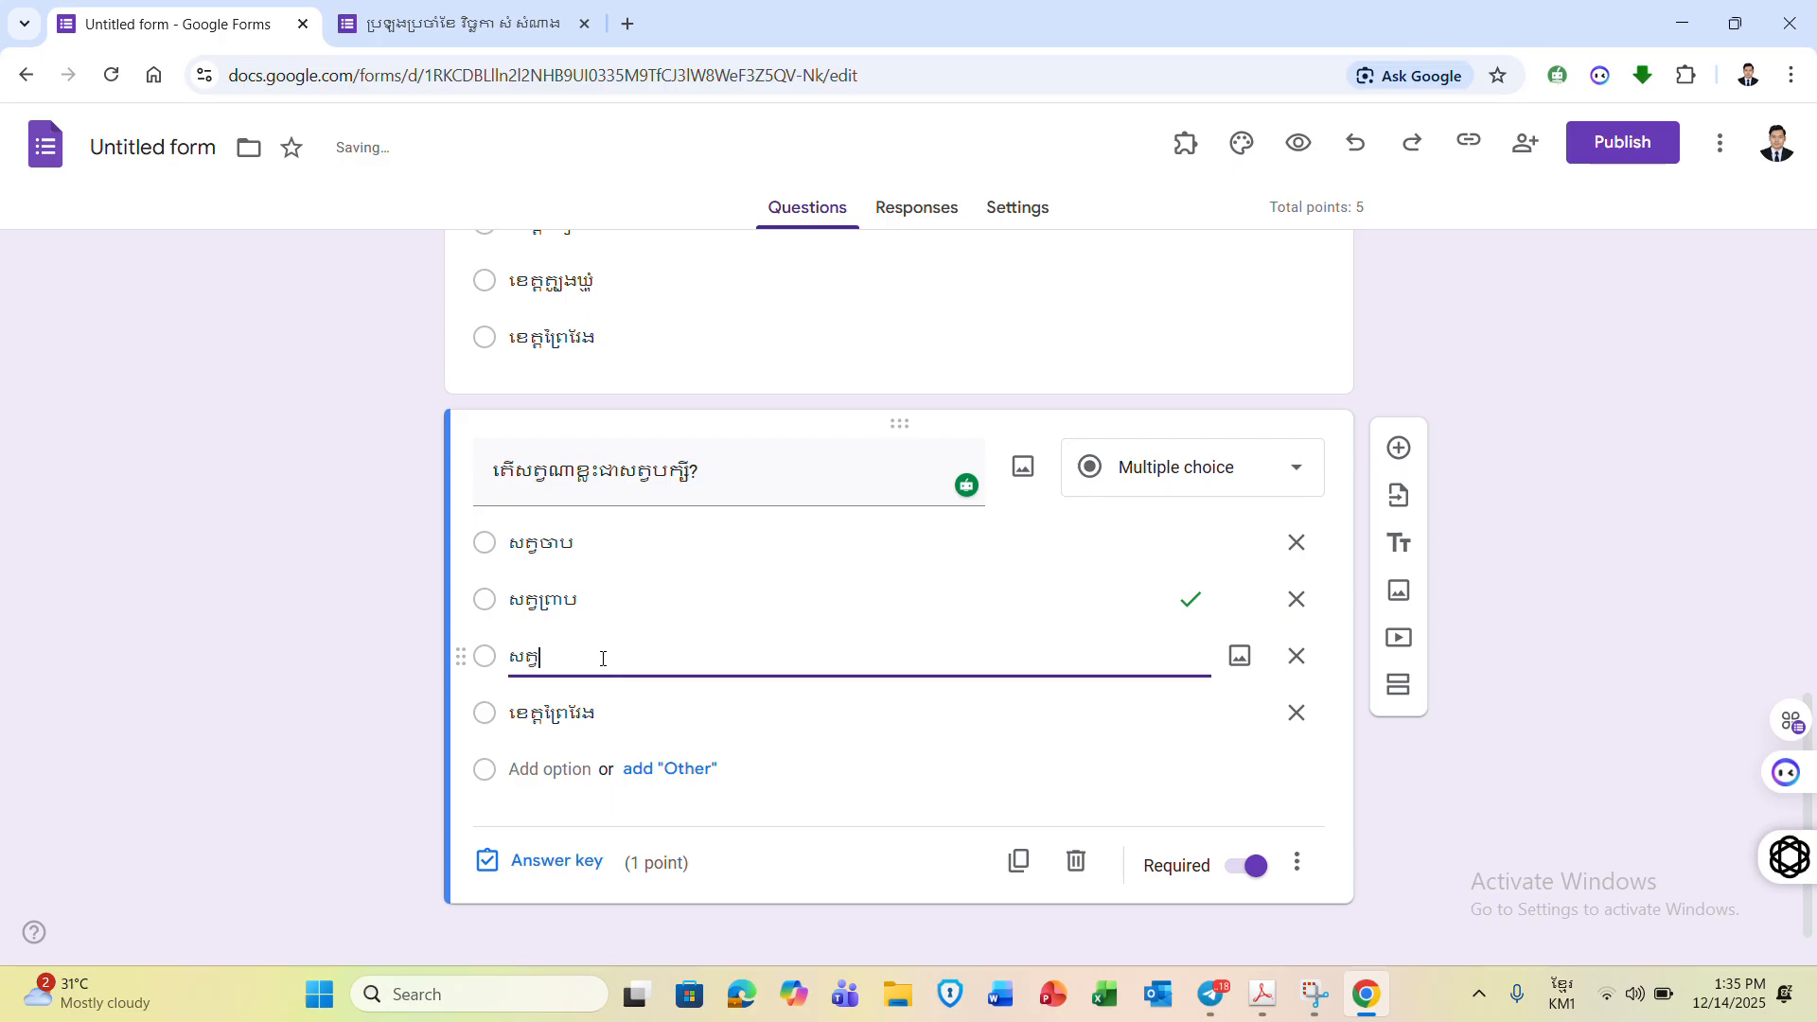
text(លលក)
click(609, 711)
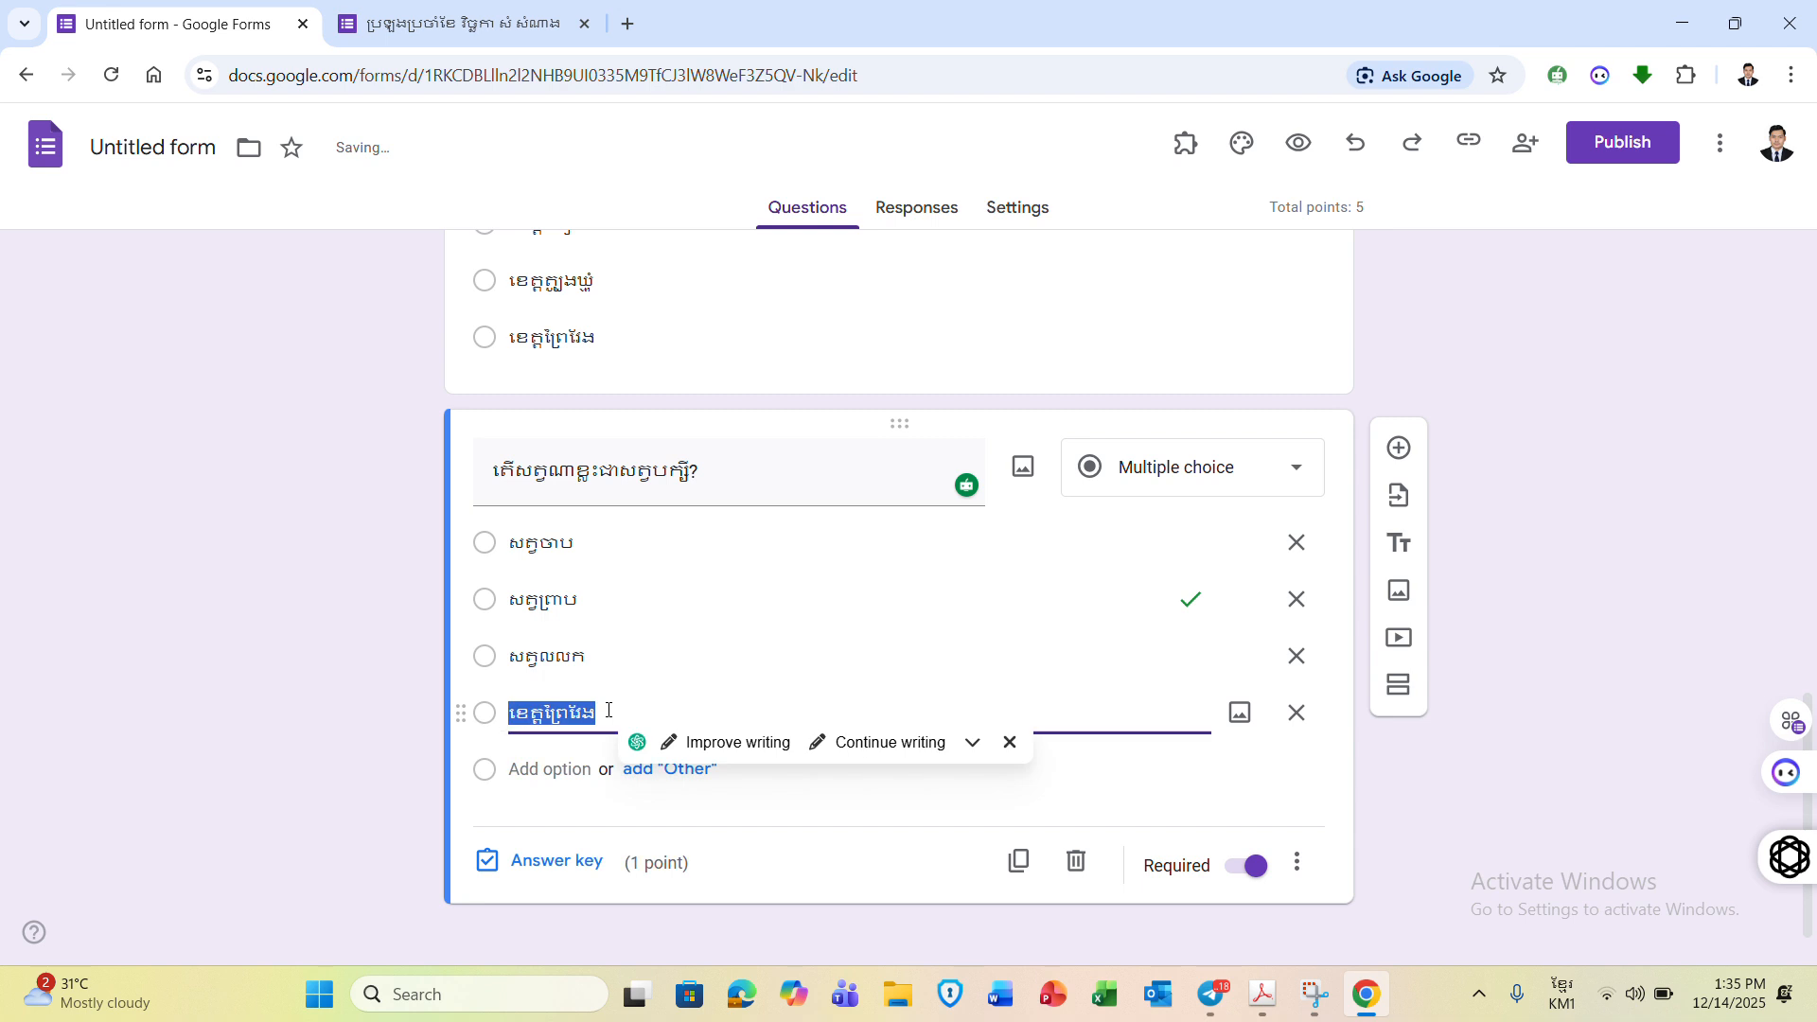
text(សត្វ)
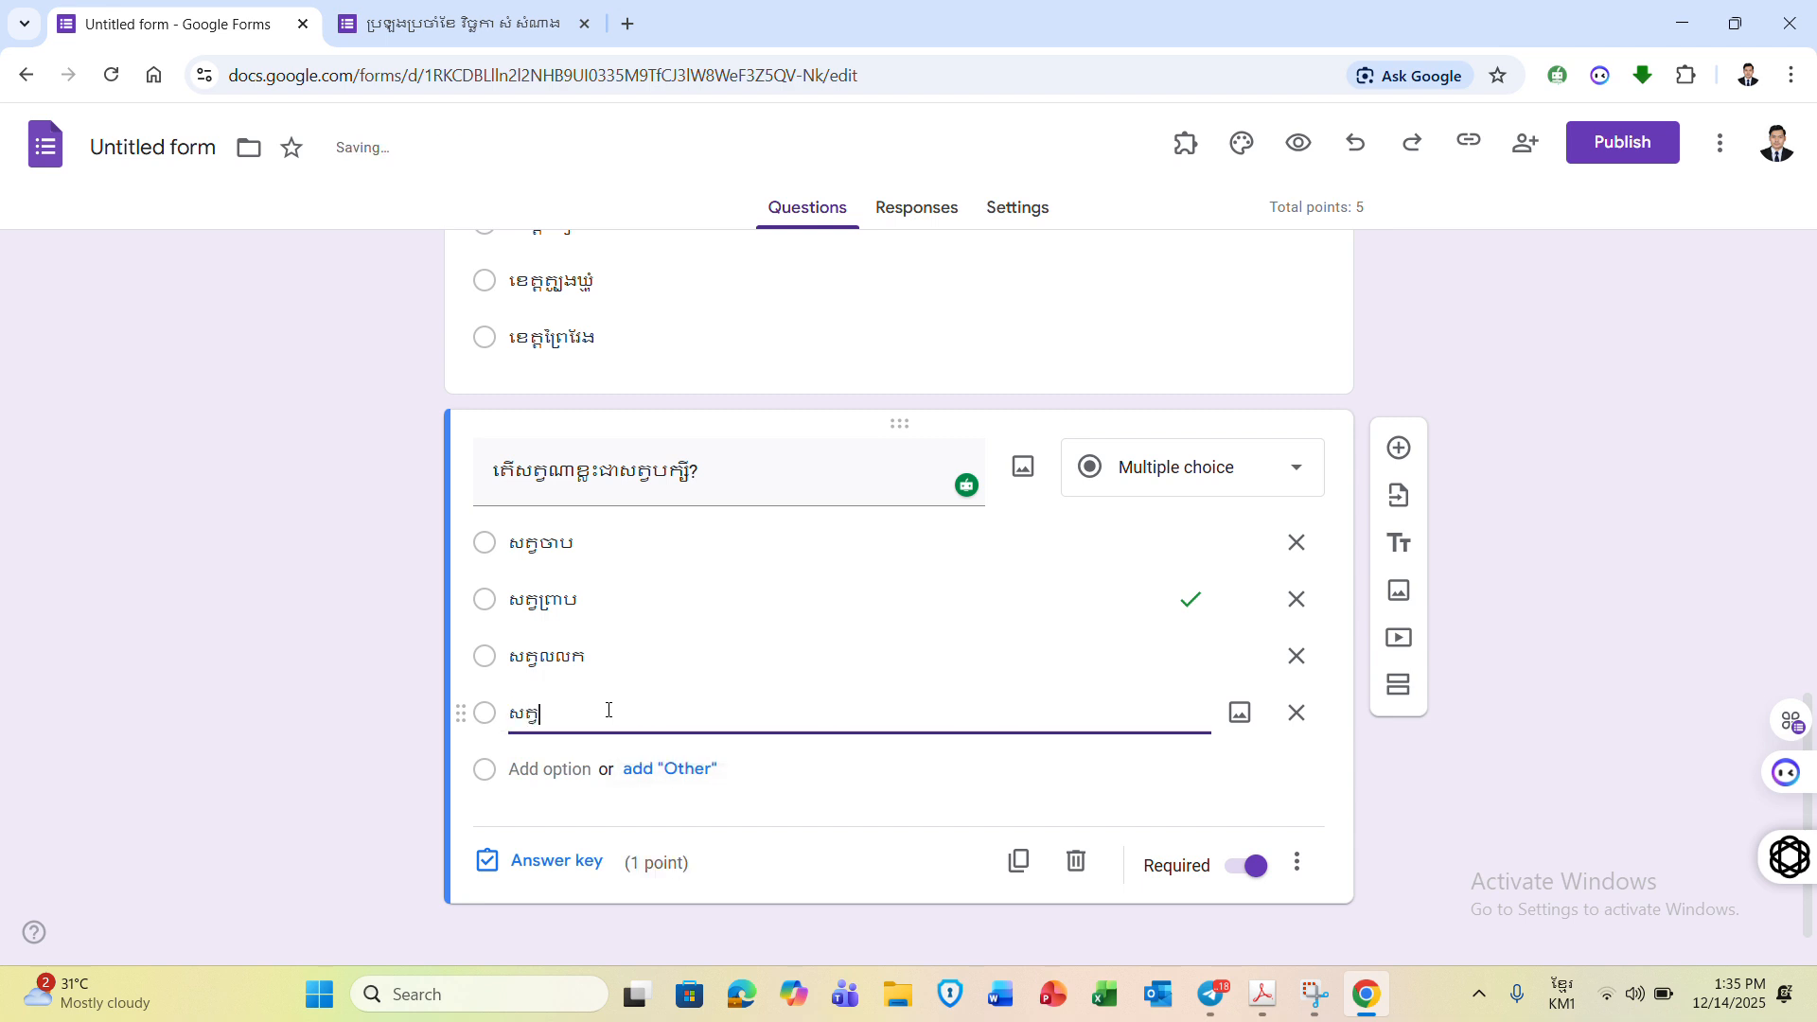
text(គោ)
- Make the bird question Checkboxes and key សត្វចាប, សត្វព្រាប and សត្វលលក as correct for 1 point
click(1163, 480)
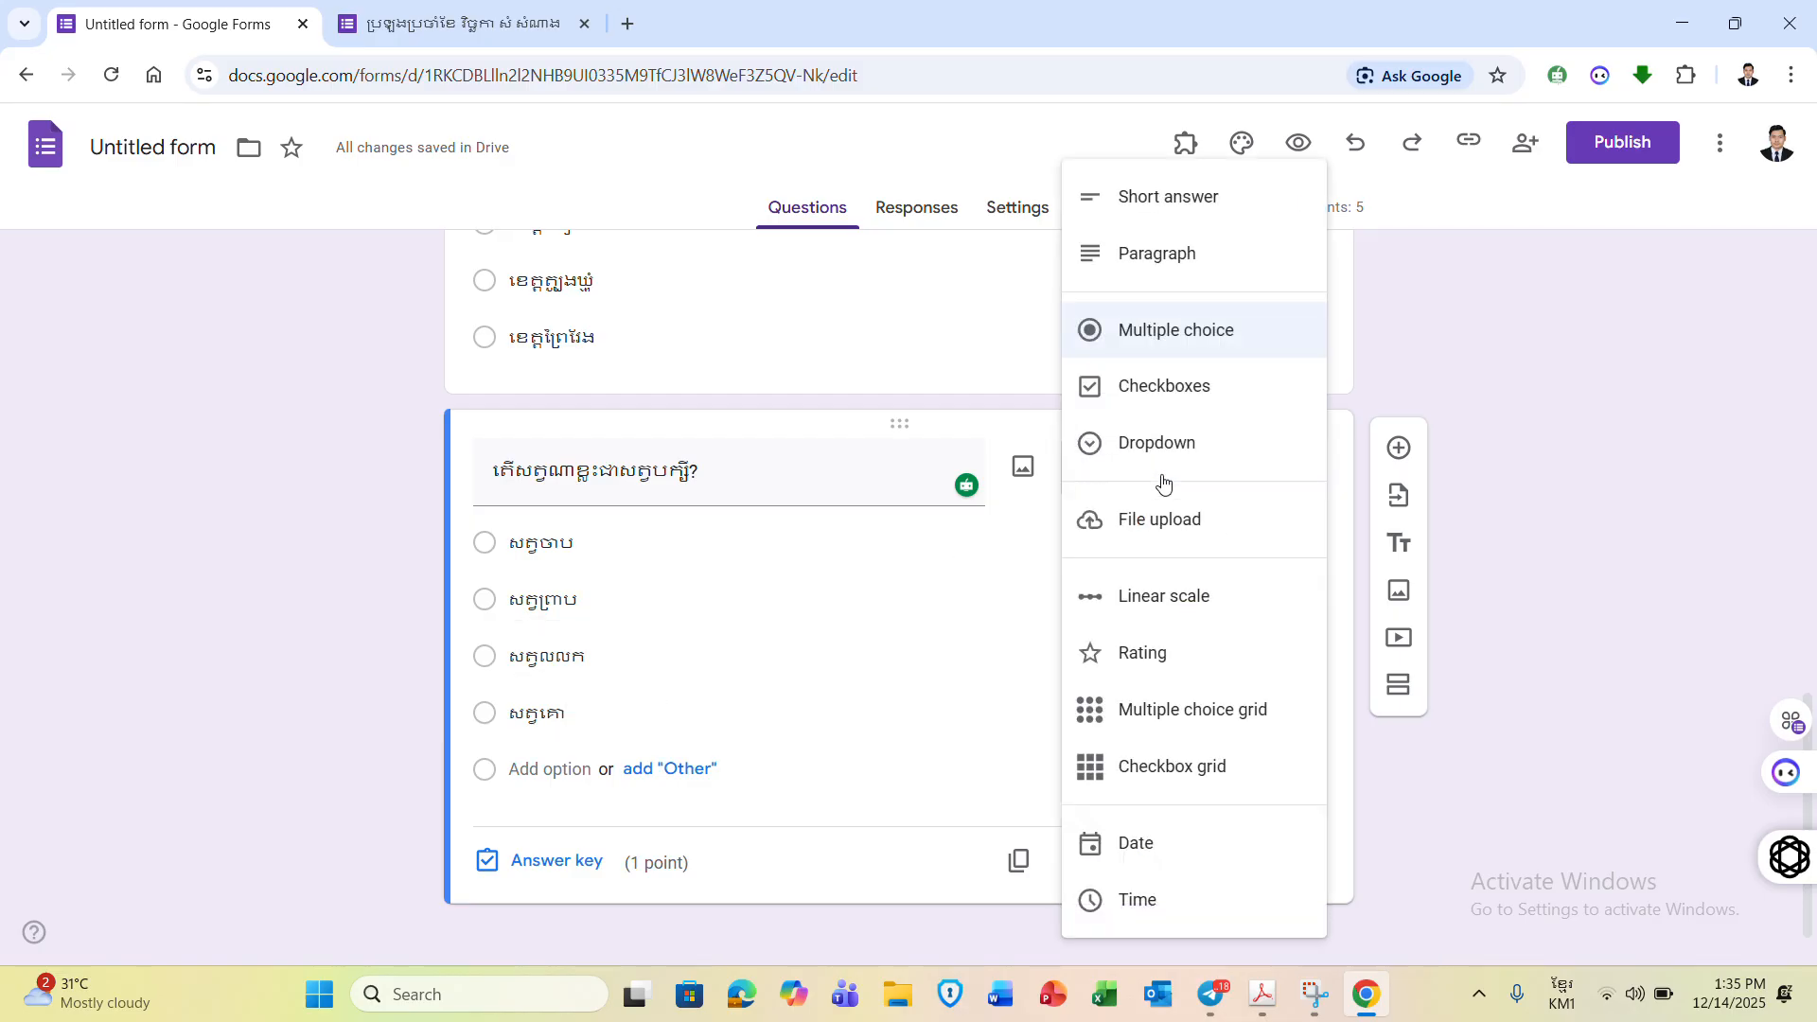
click(1225, 407)
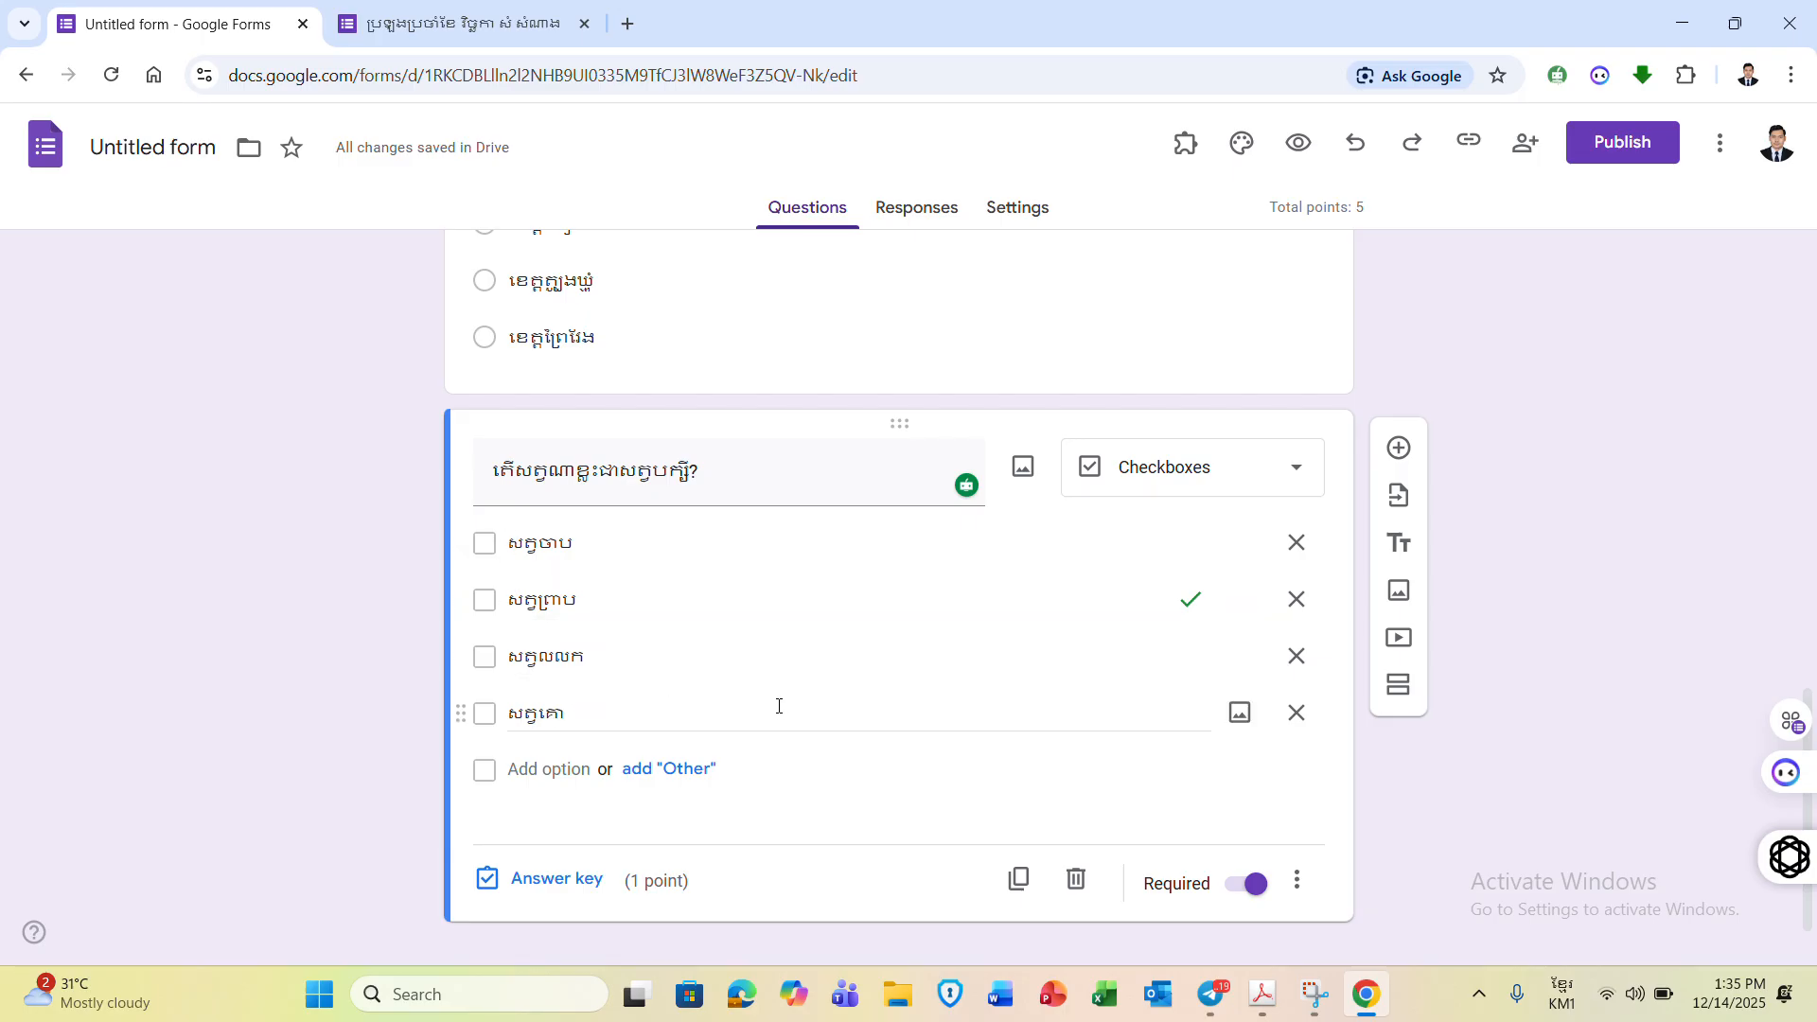
click(565, 893)
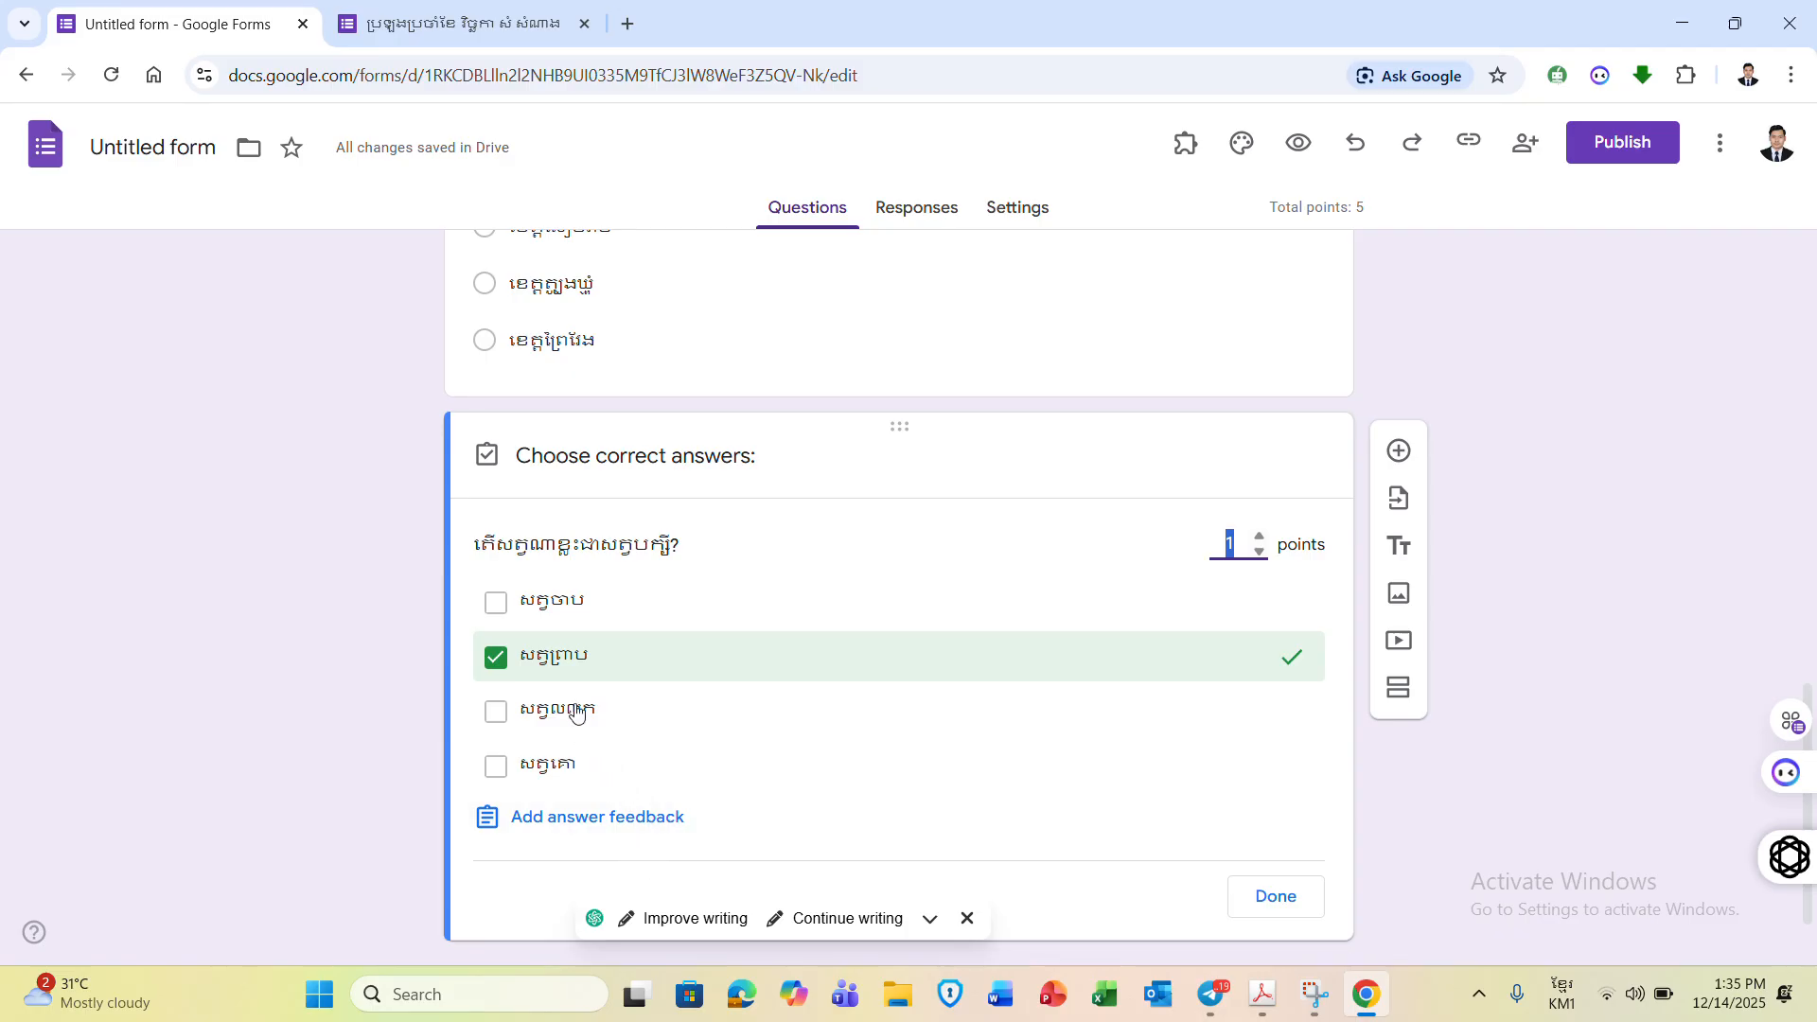
click(1235, 544)
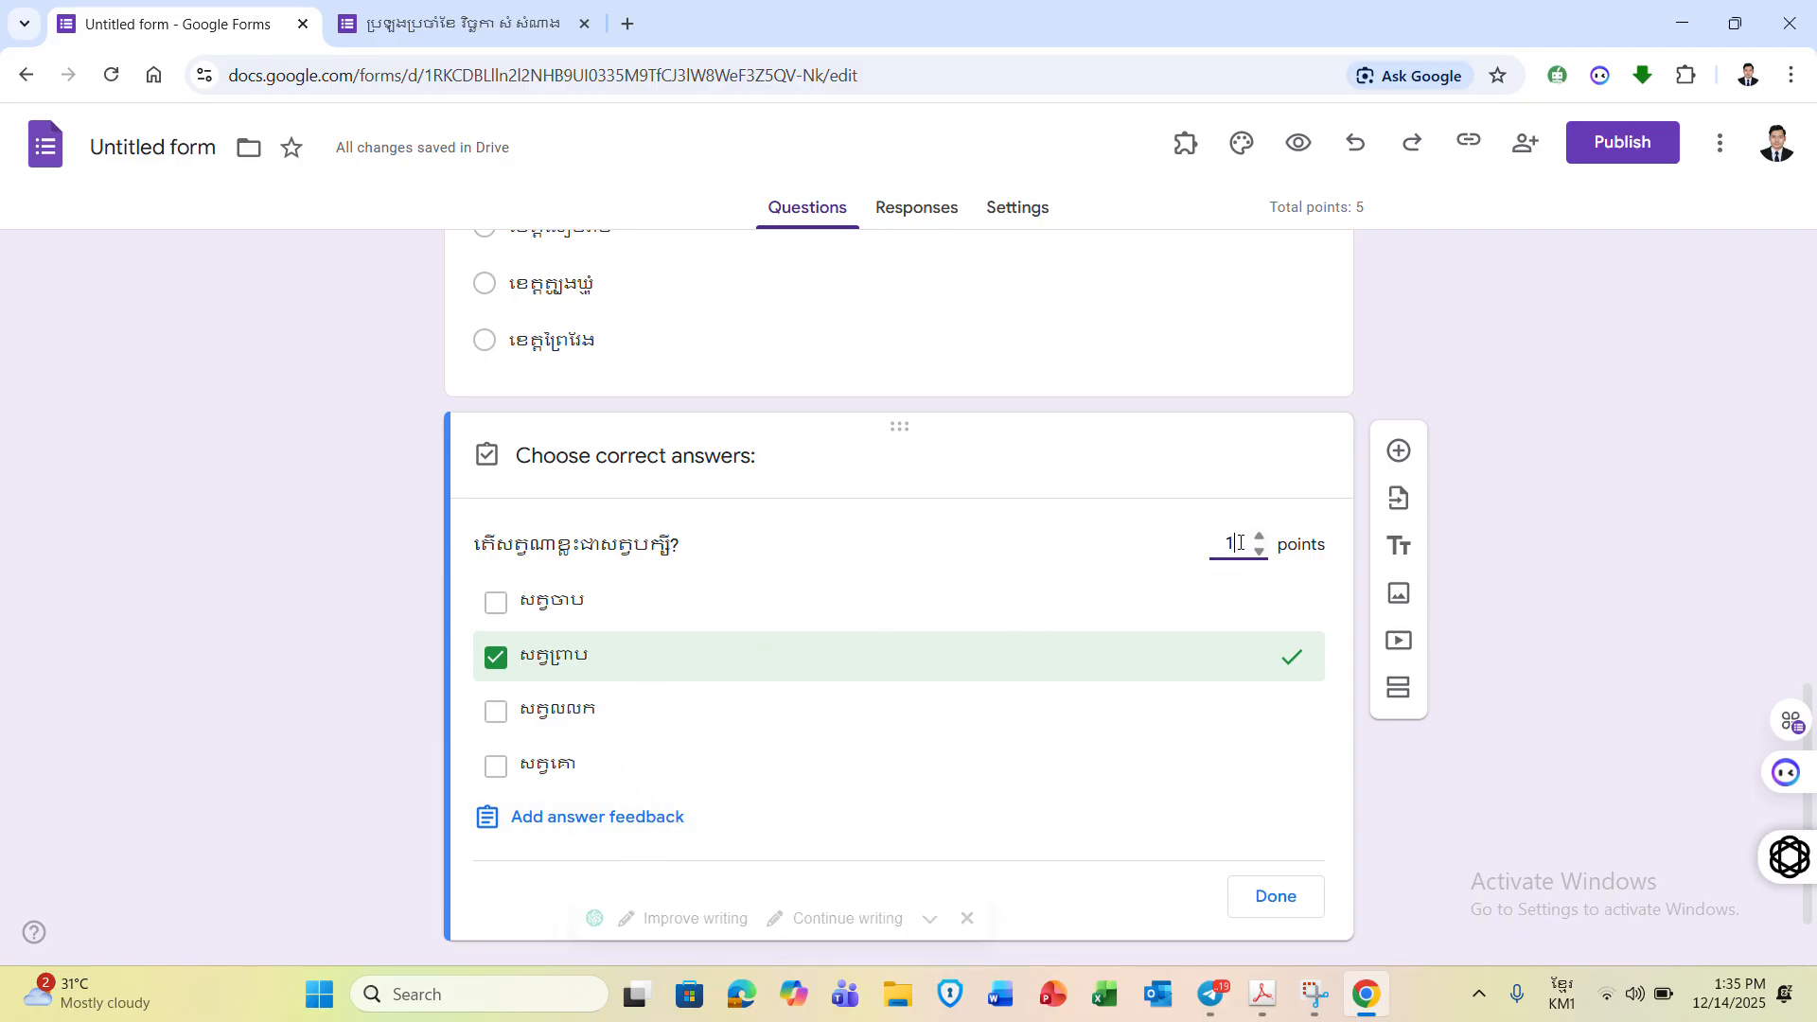
click(540, 603)
click(522, 720)
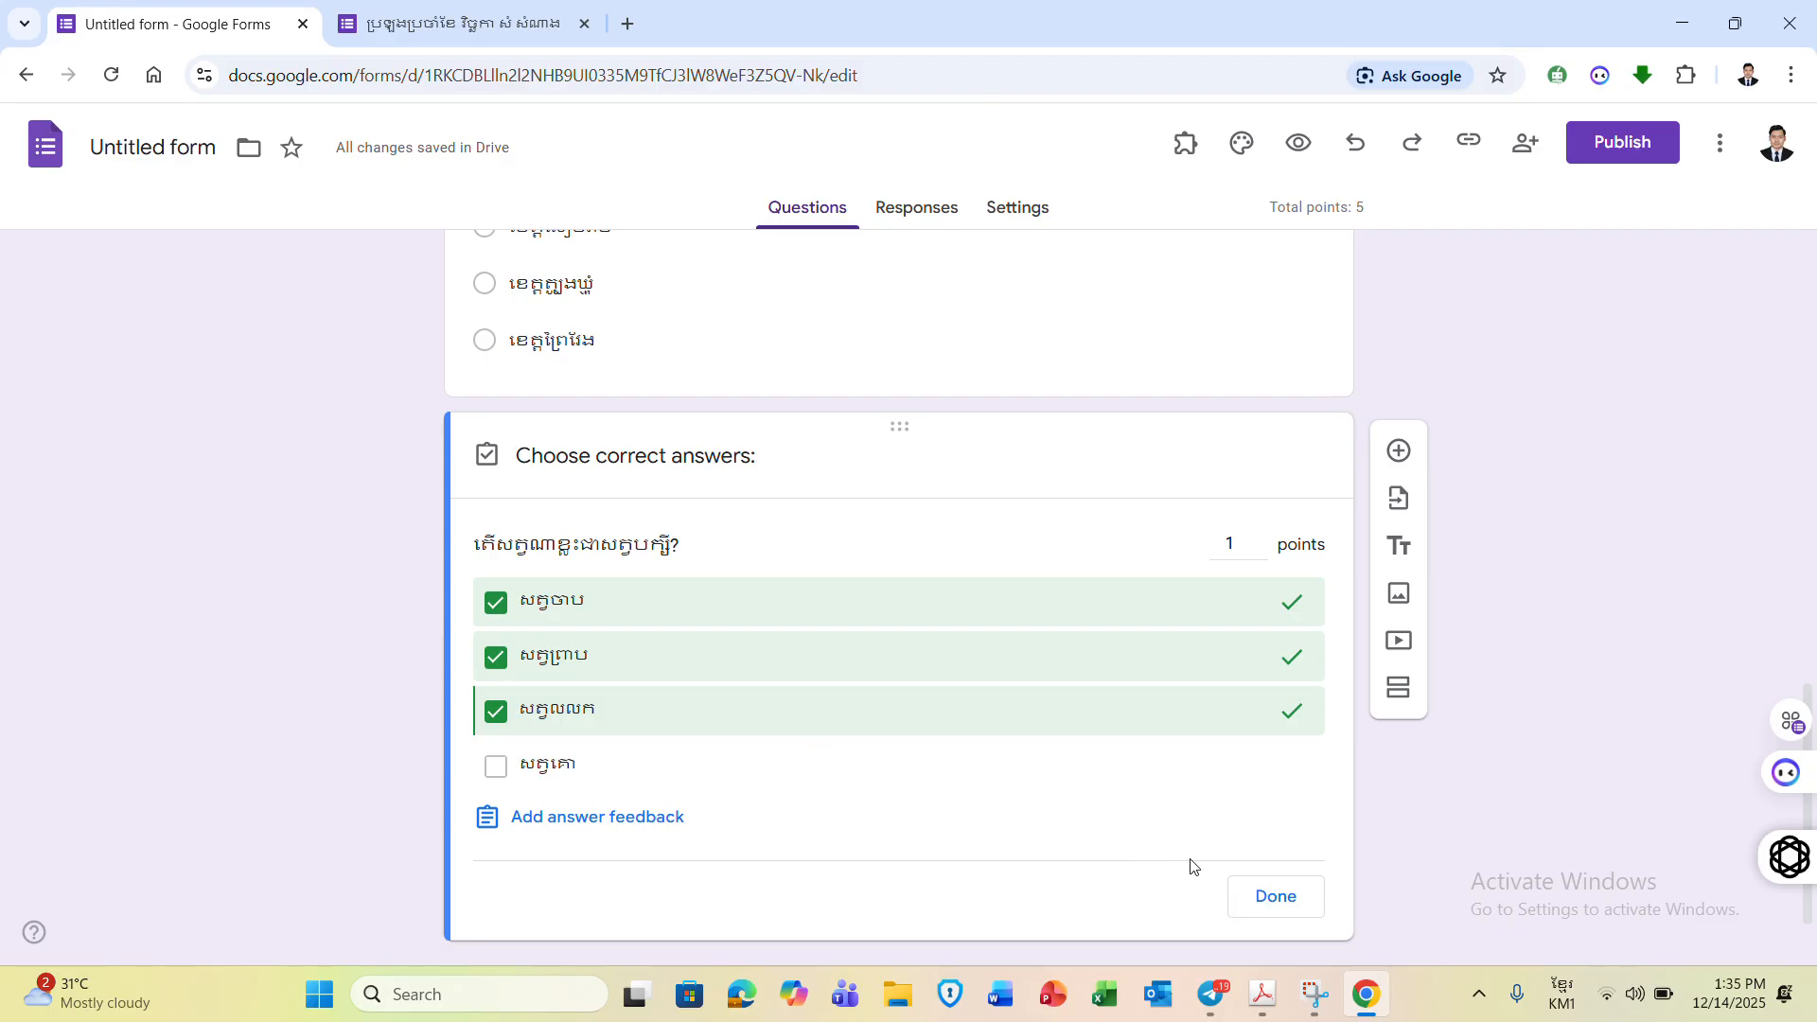
click(1273, 898)
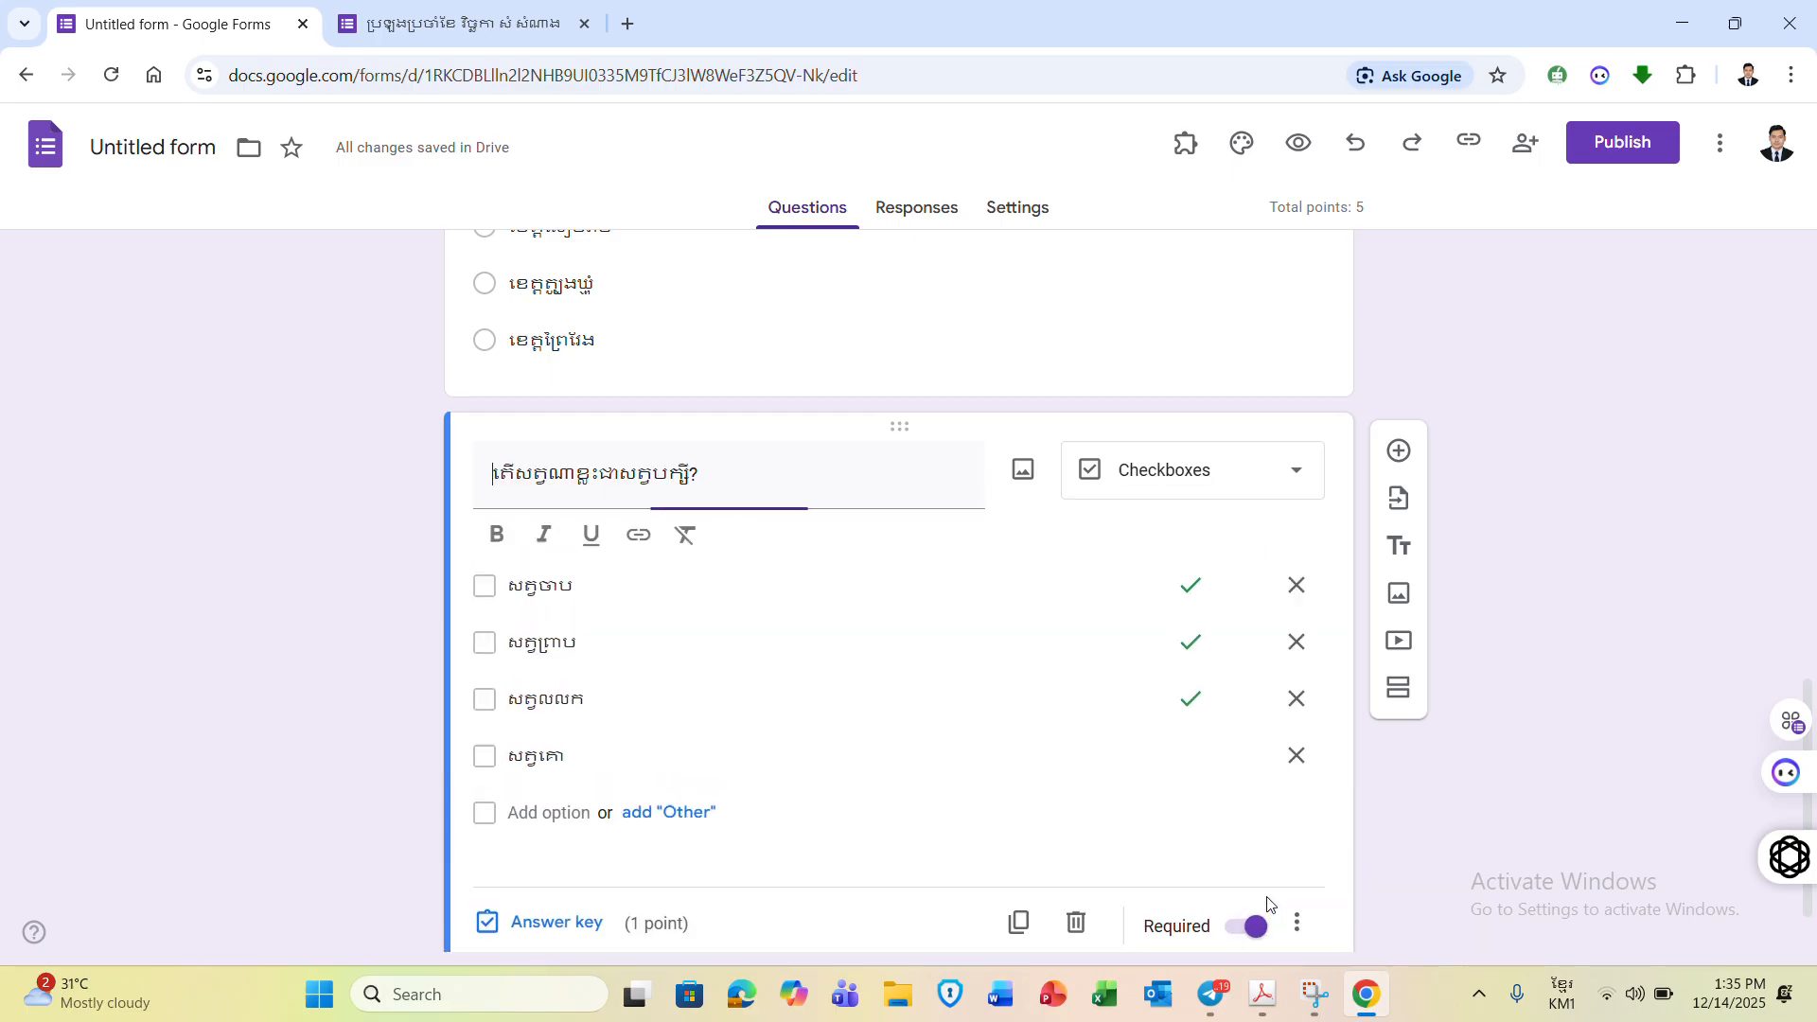
click(1810, 698)
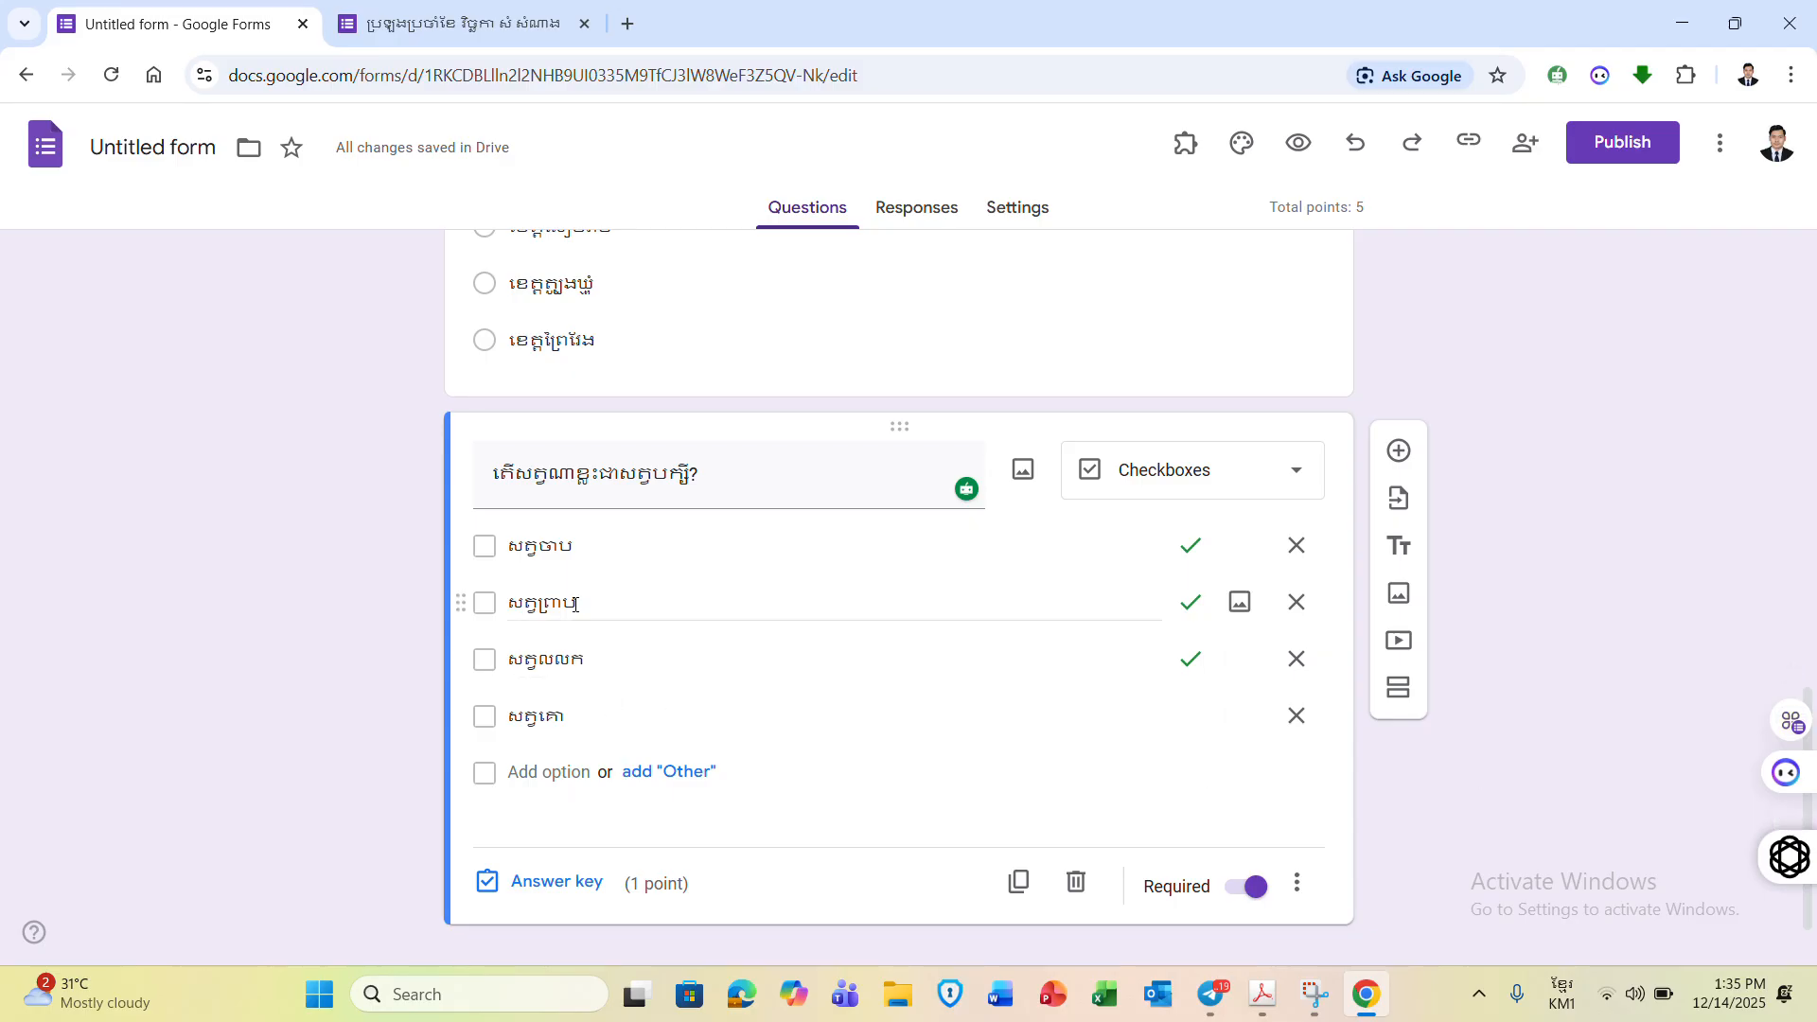
click(1213, 988)
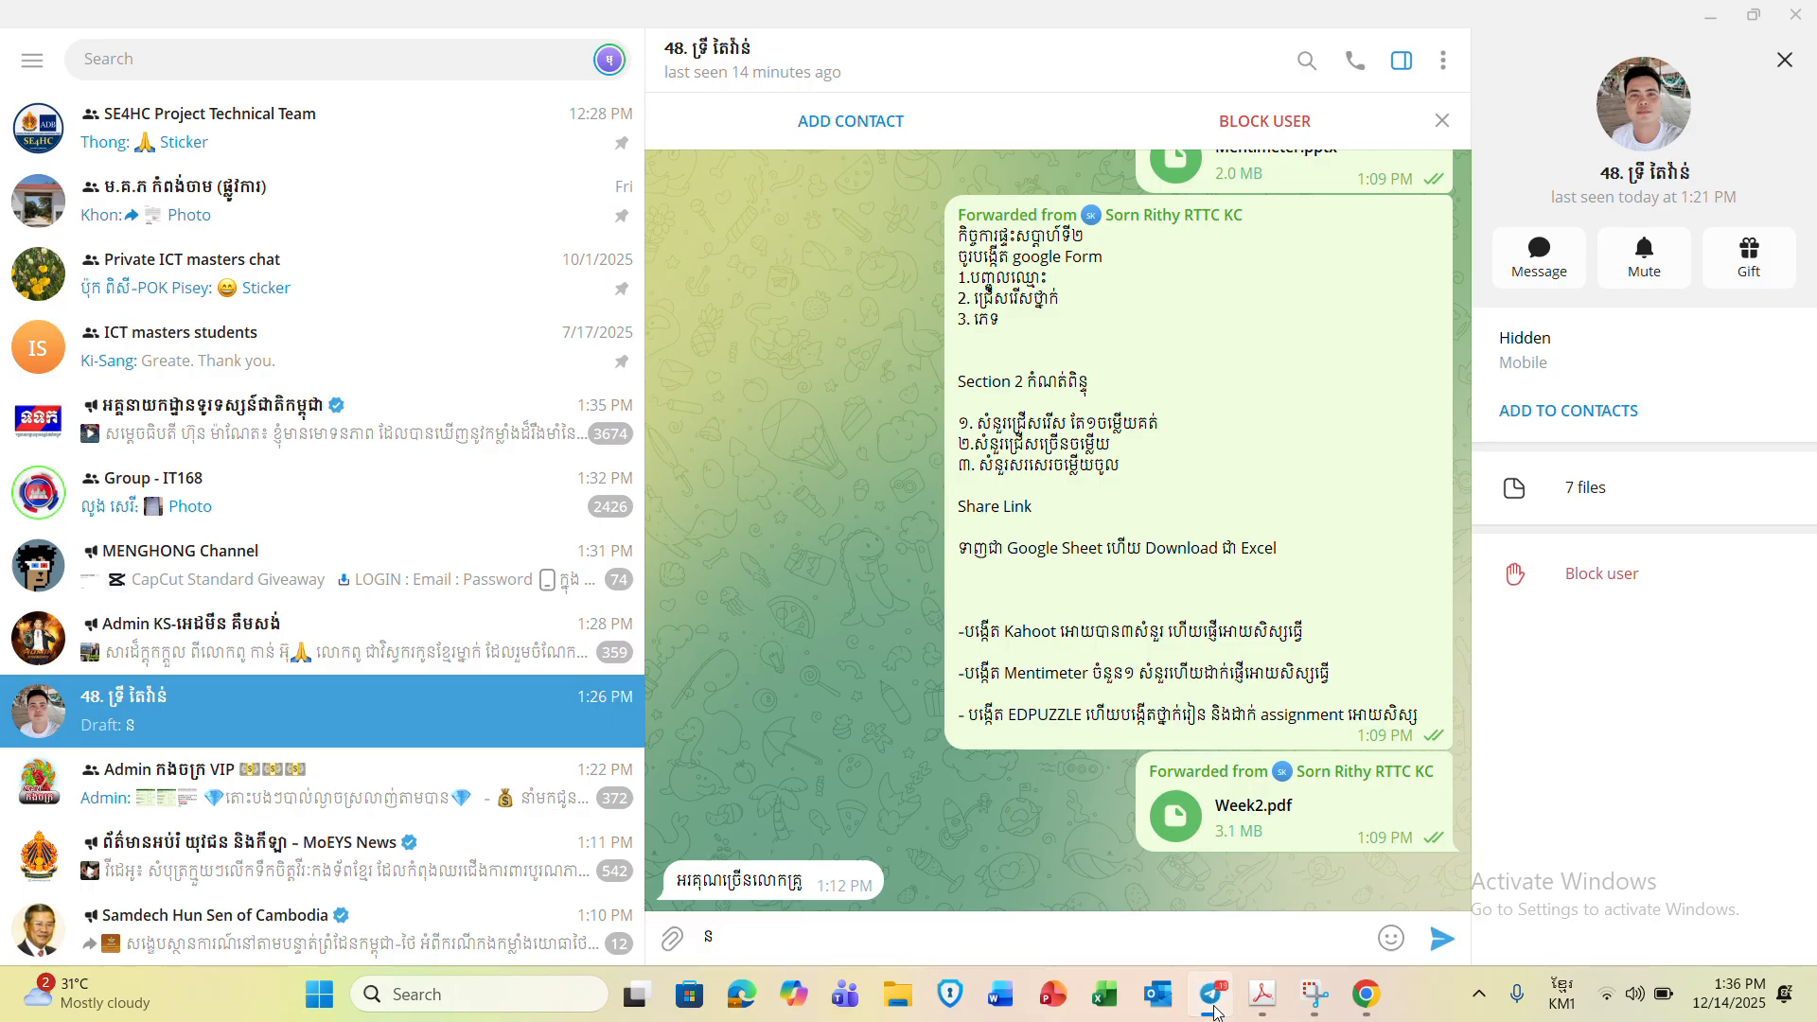
click(1215, 1005)
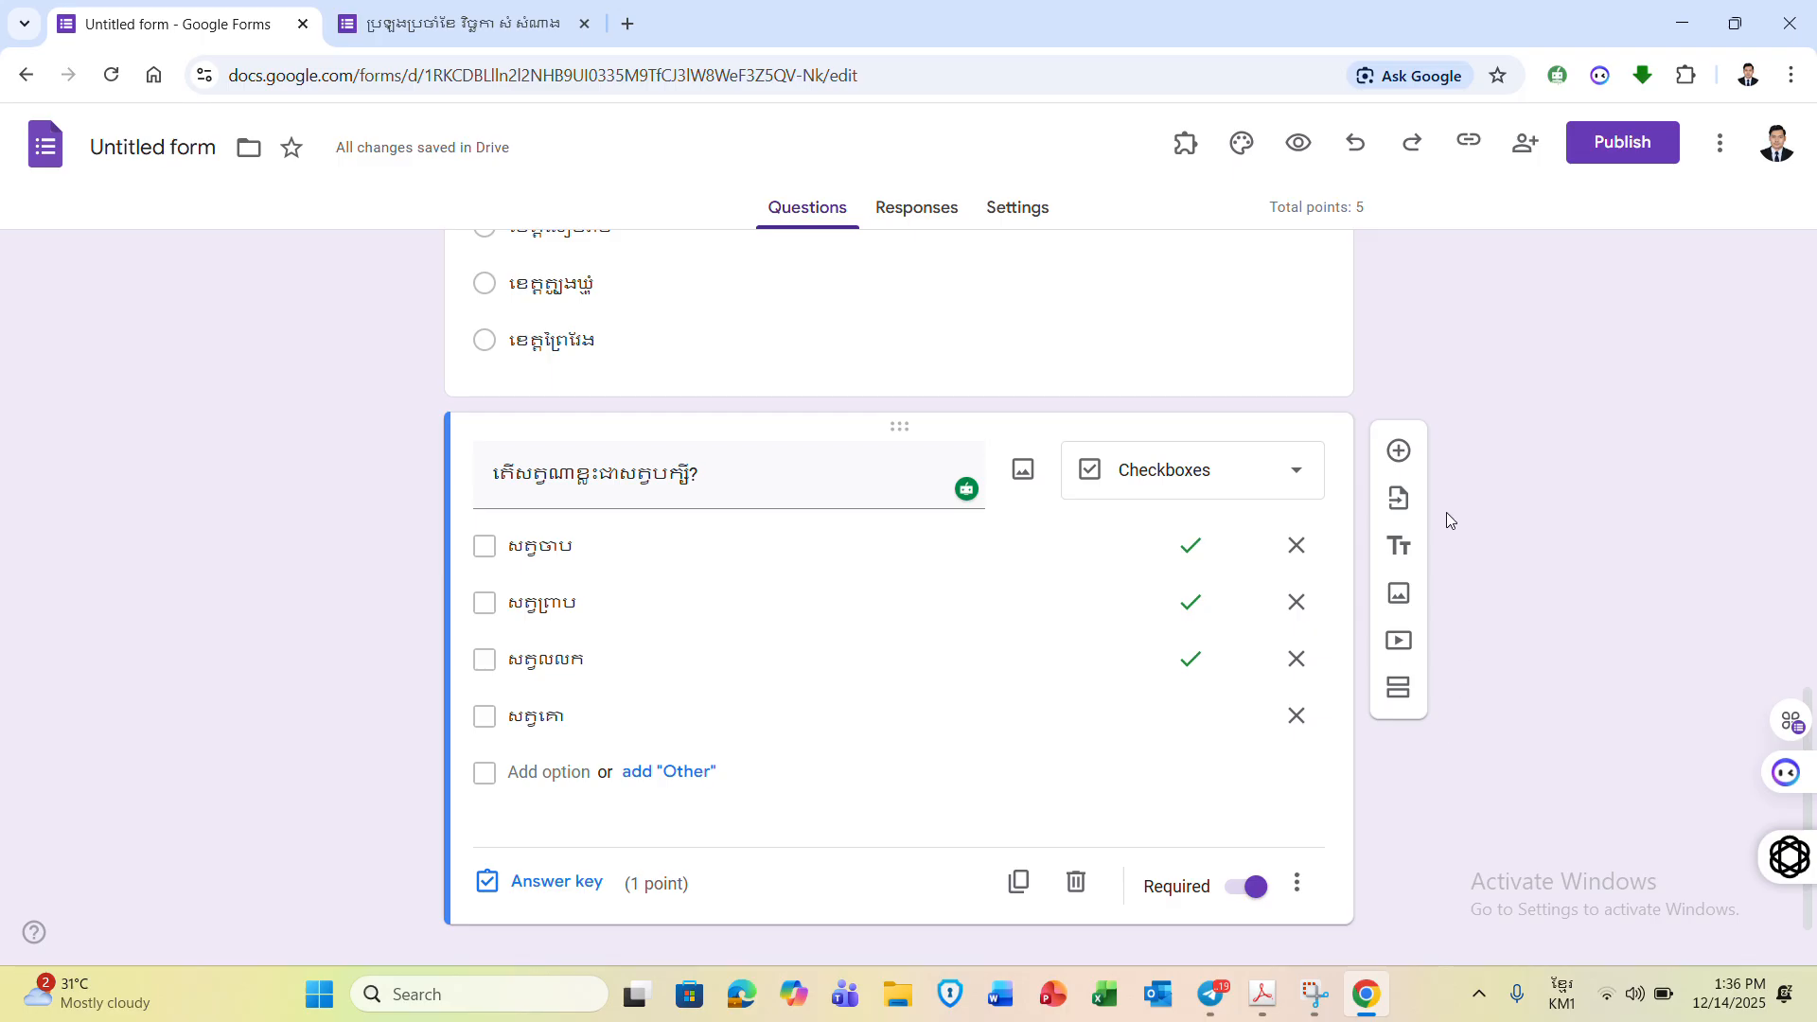
- Add a Khmer question below the bird question and set its type to Paragraph, worth 1 point
click(1416, 466)
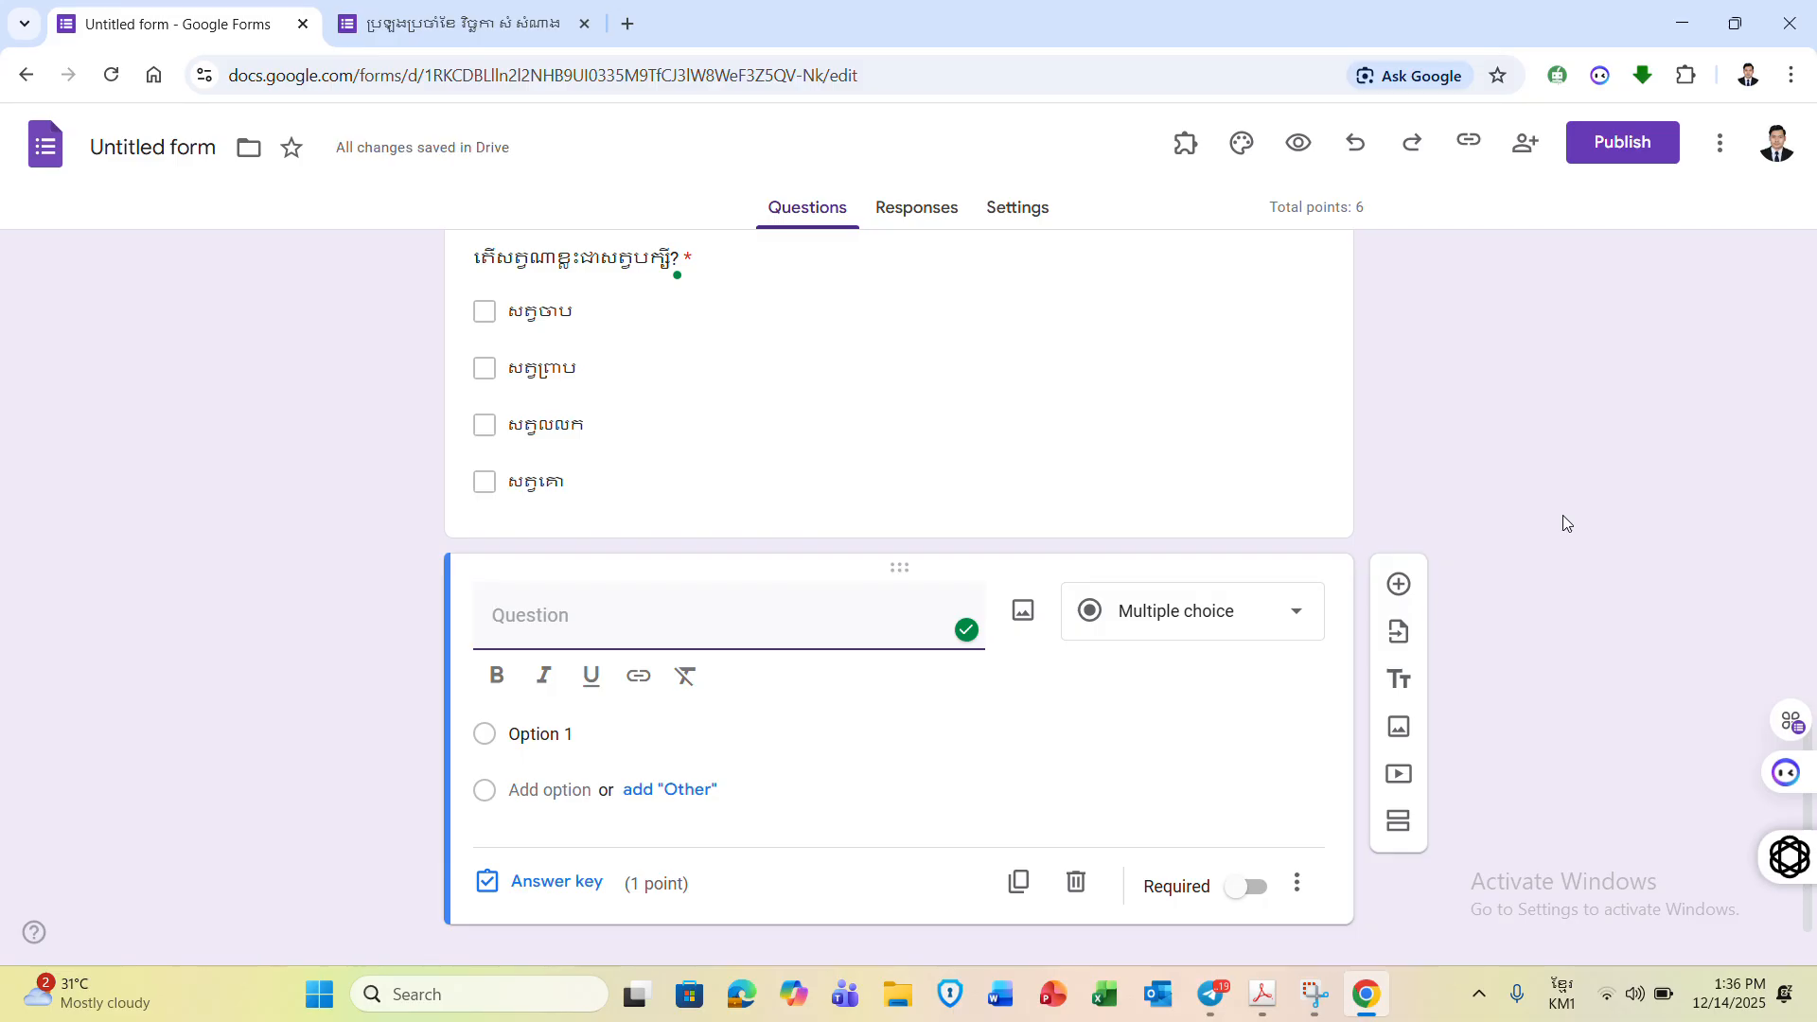
text(ចូរ)
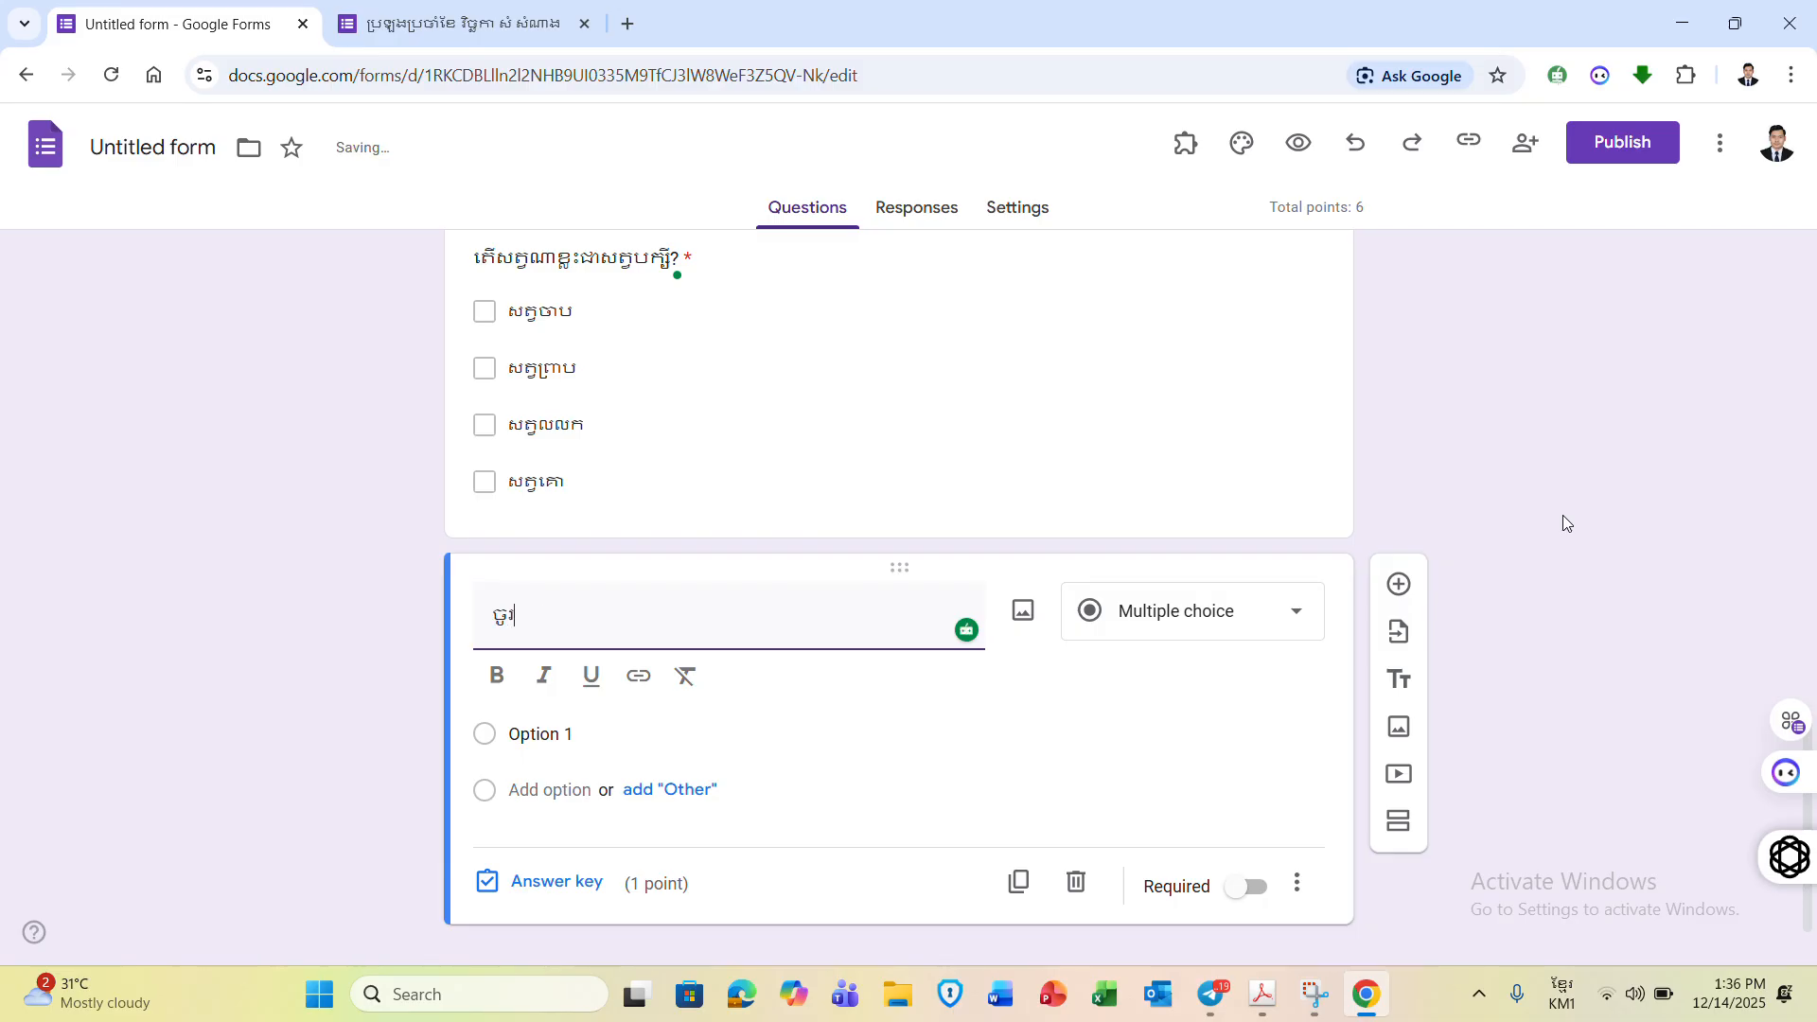
text(ប្អូនរៀបរាប់ពី)
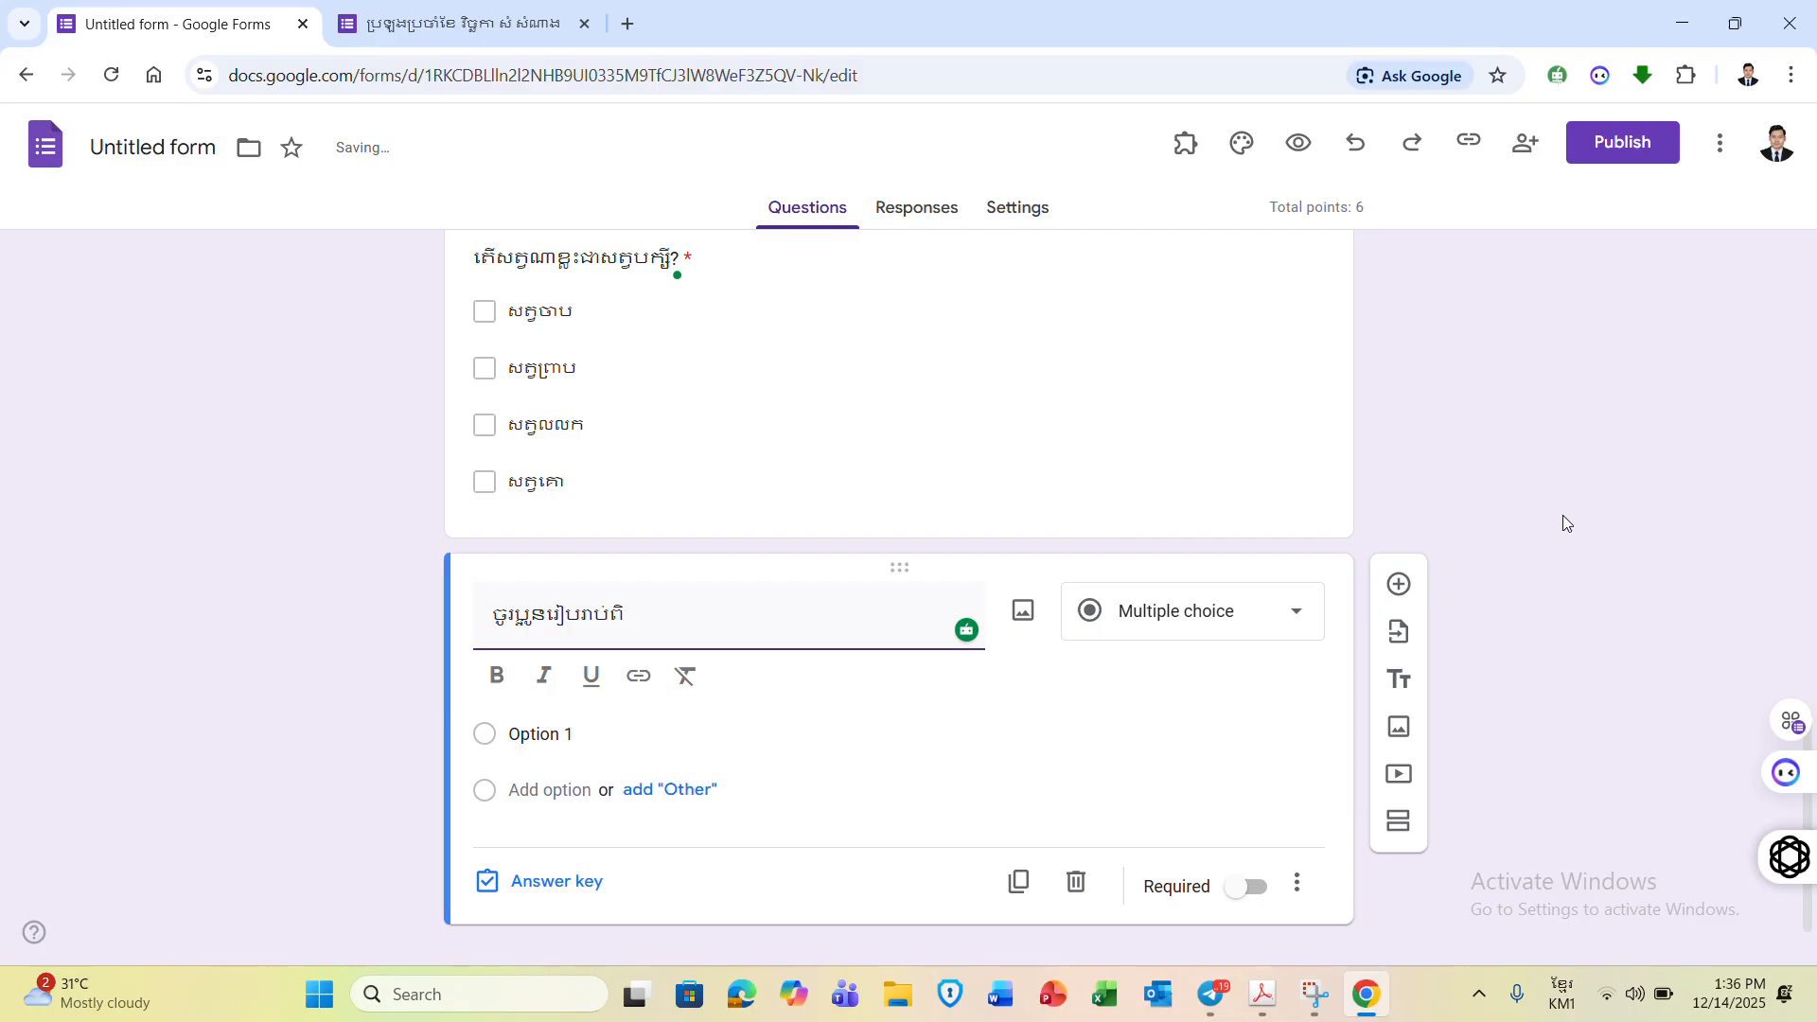
text(ិចរ)
key(BackSpace)
key(BackSpace)
key(BackSpace)
text(គាយាយរាប់អ)
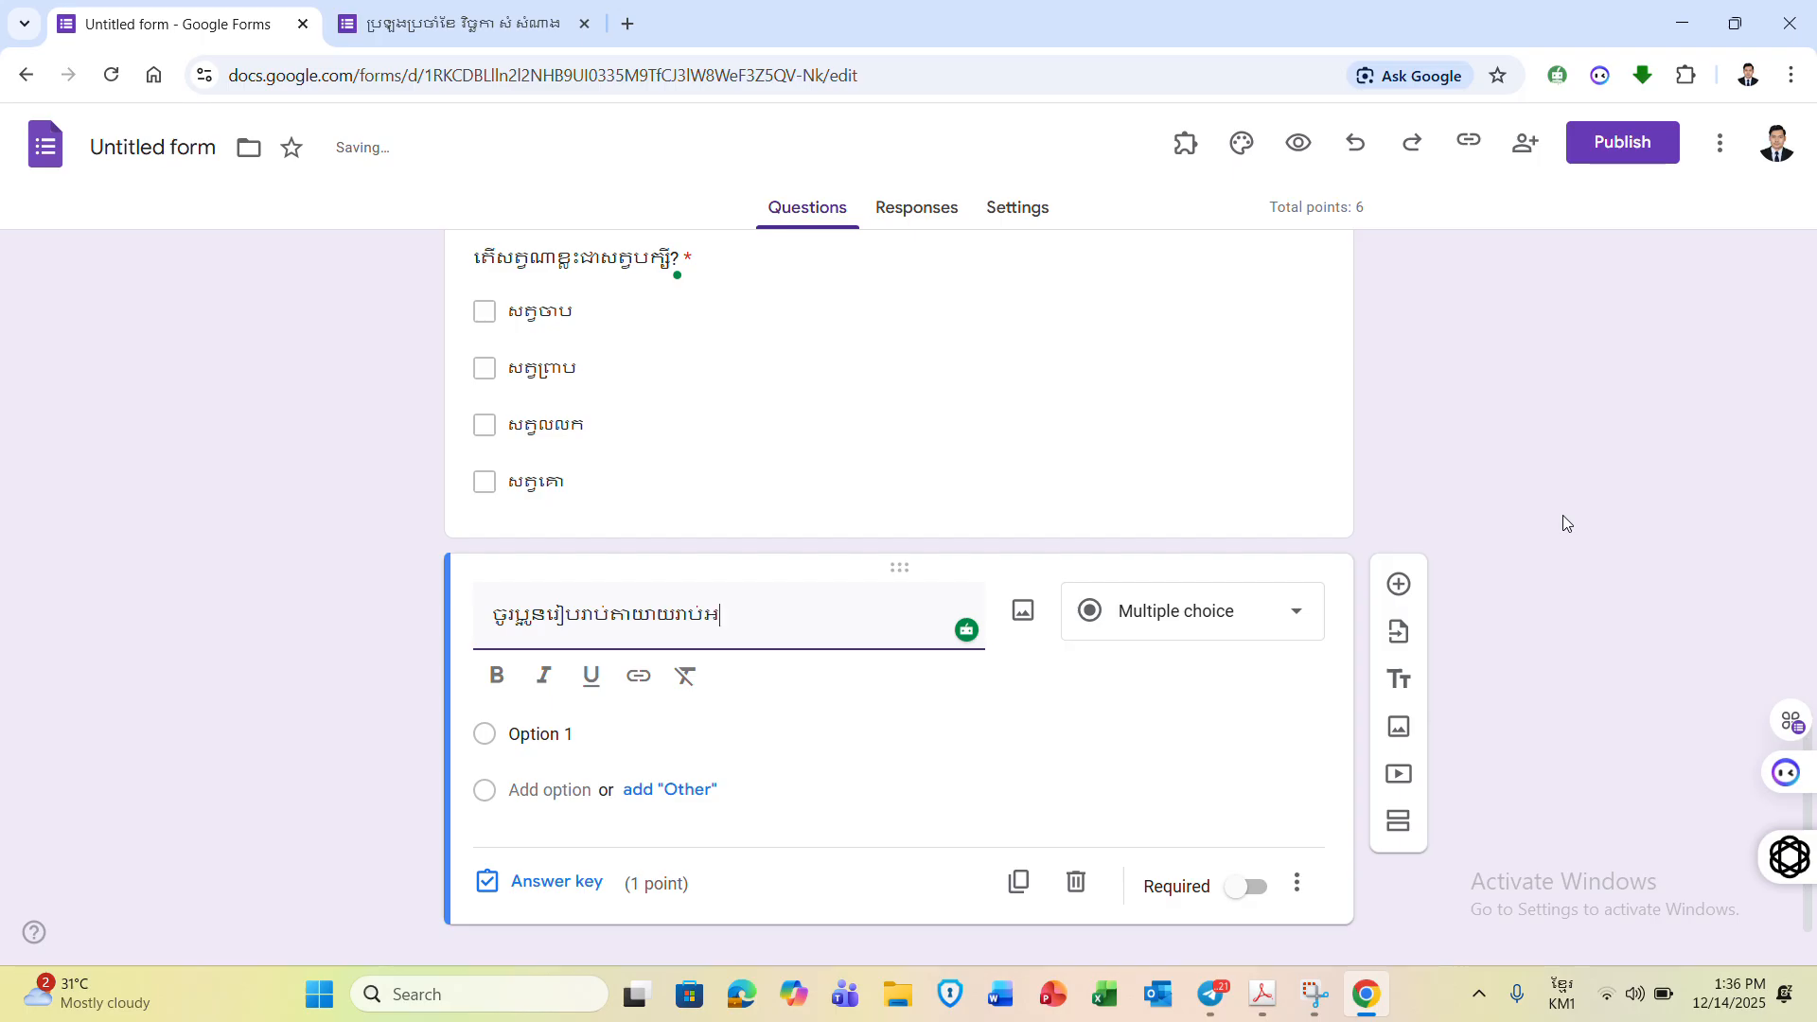
text(្នក?)
click(1298, 637)
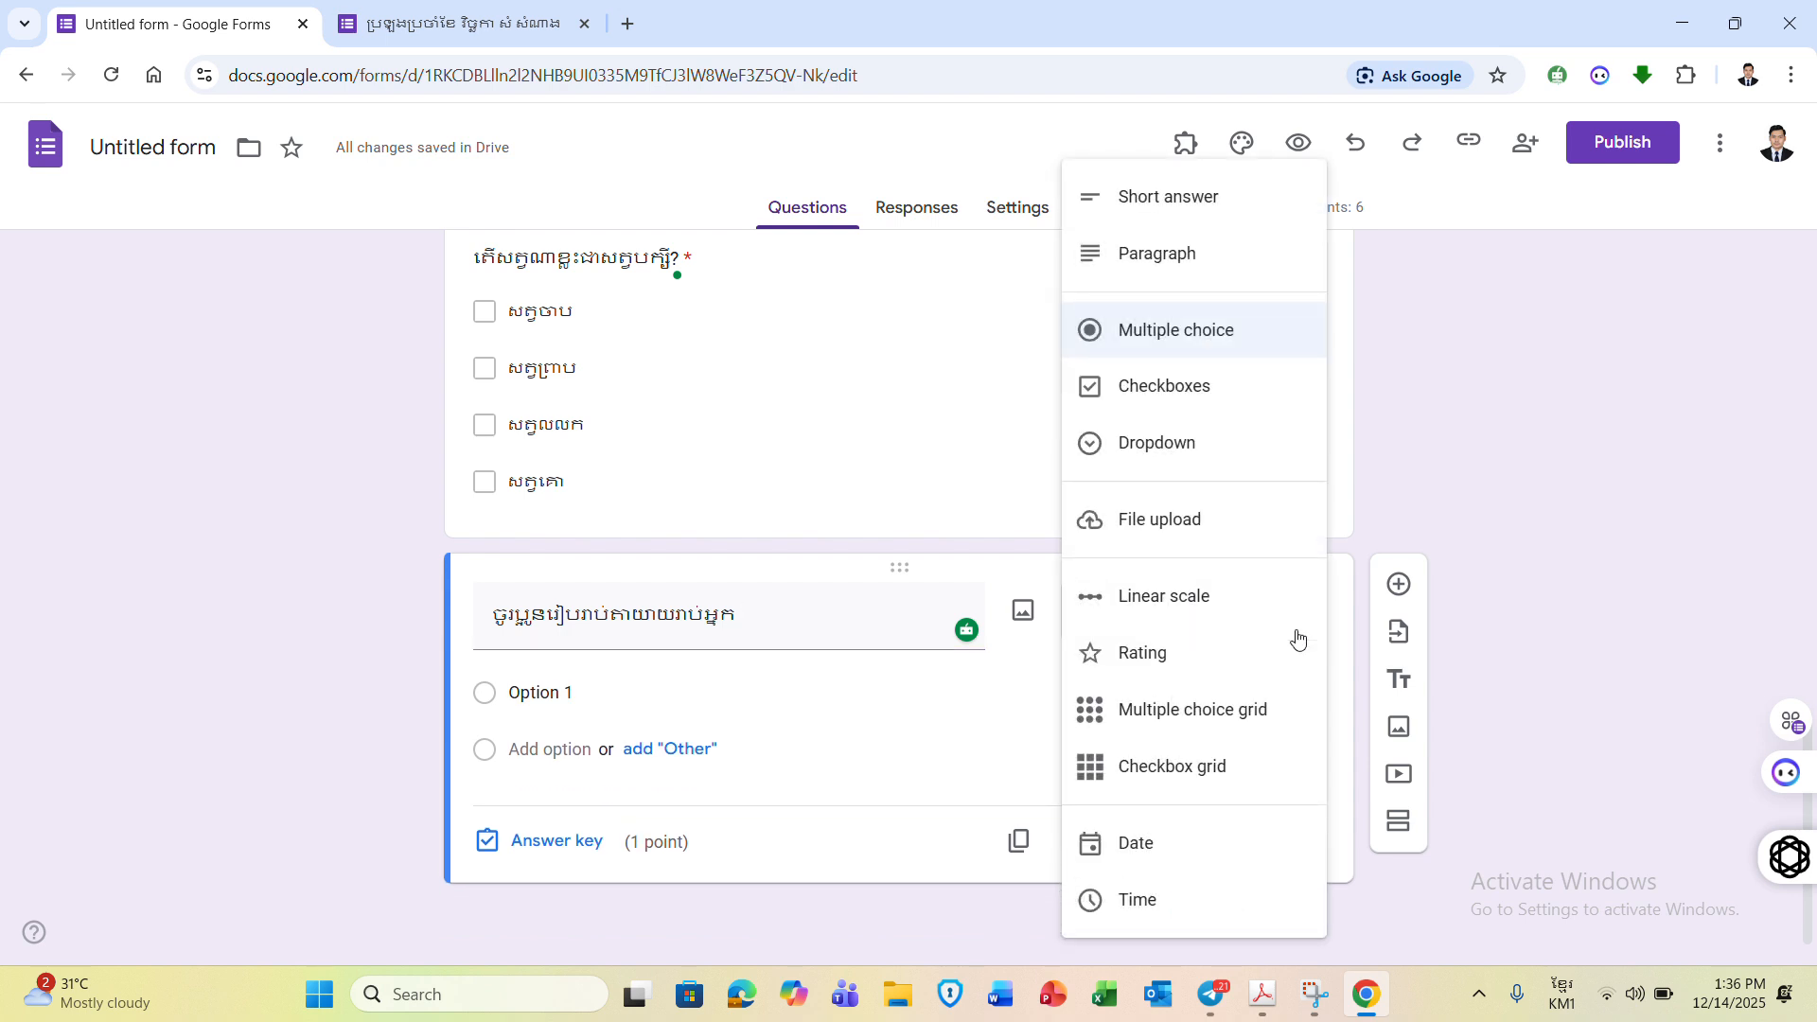
click(1241, 265)
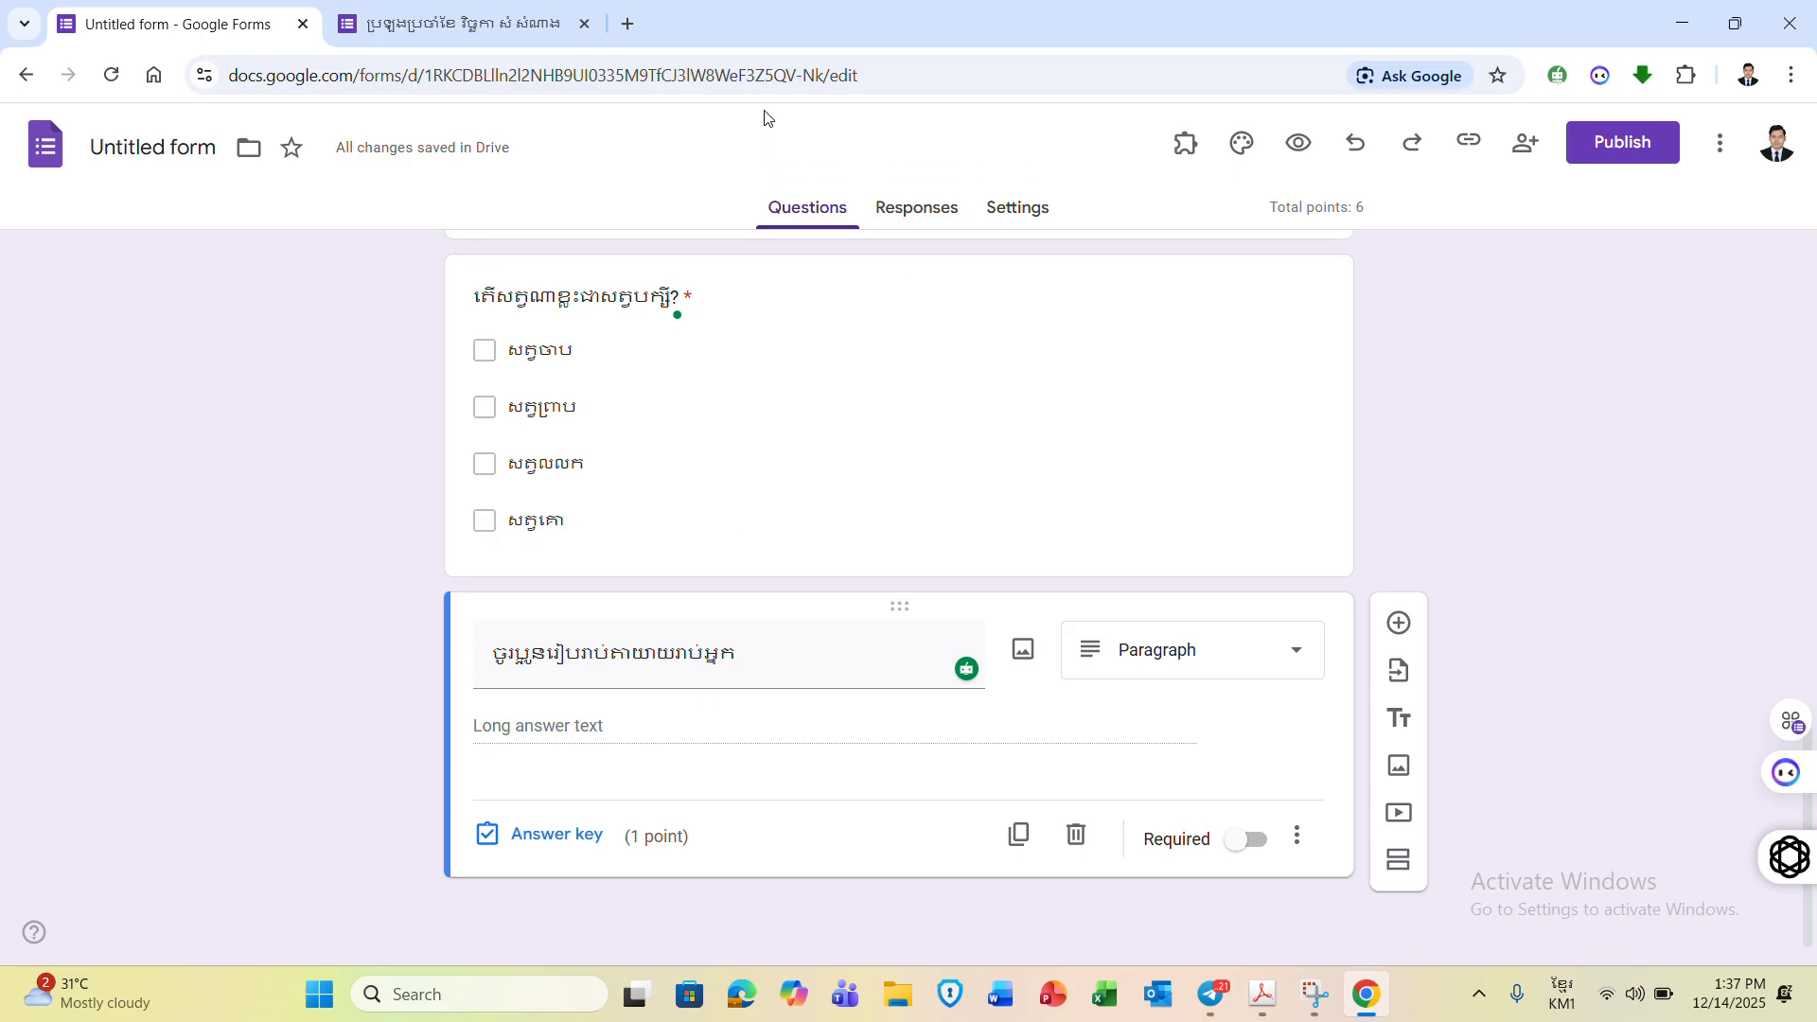
click(782, 53)
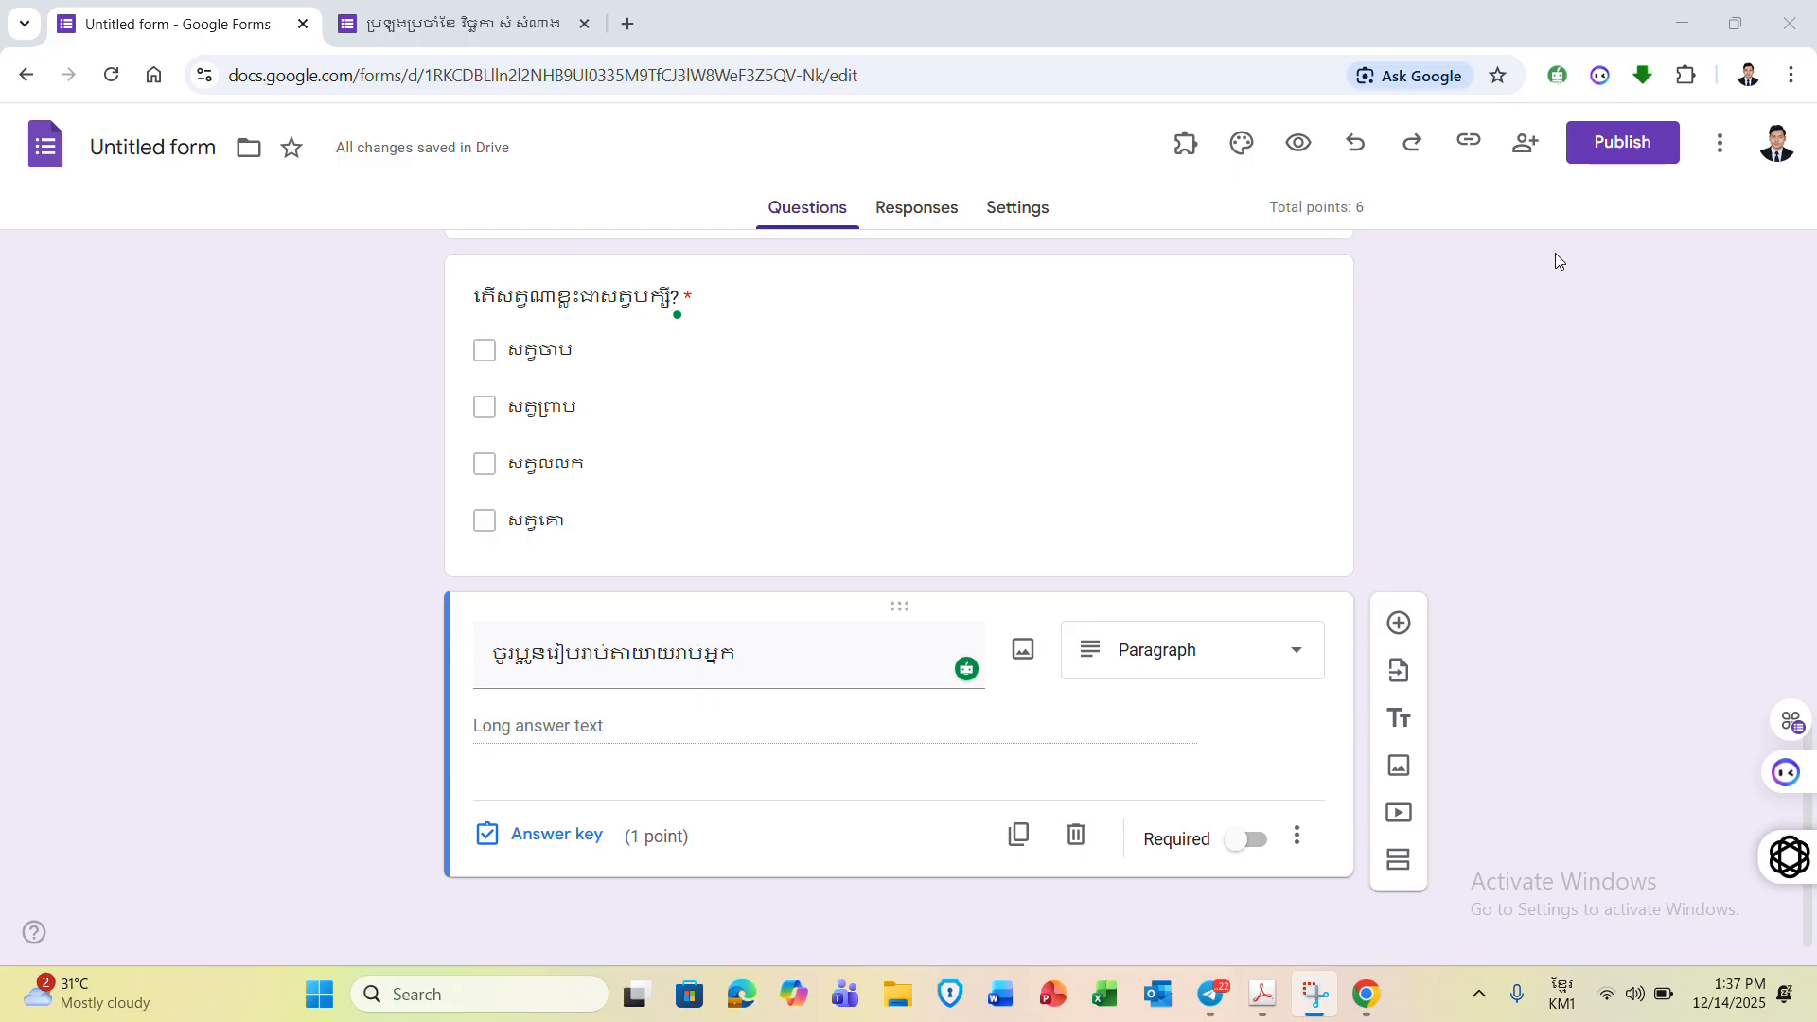
- Set editor and responder access to Anyone with the link, then publish the quiz
click(1624, 144)
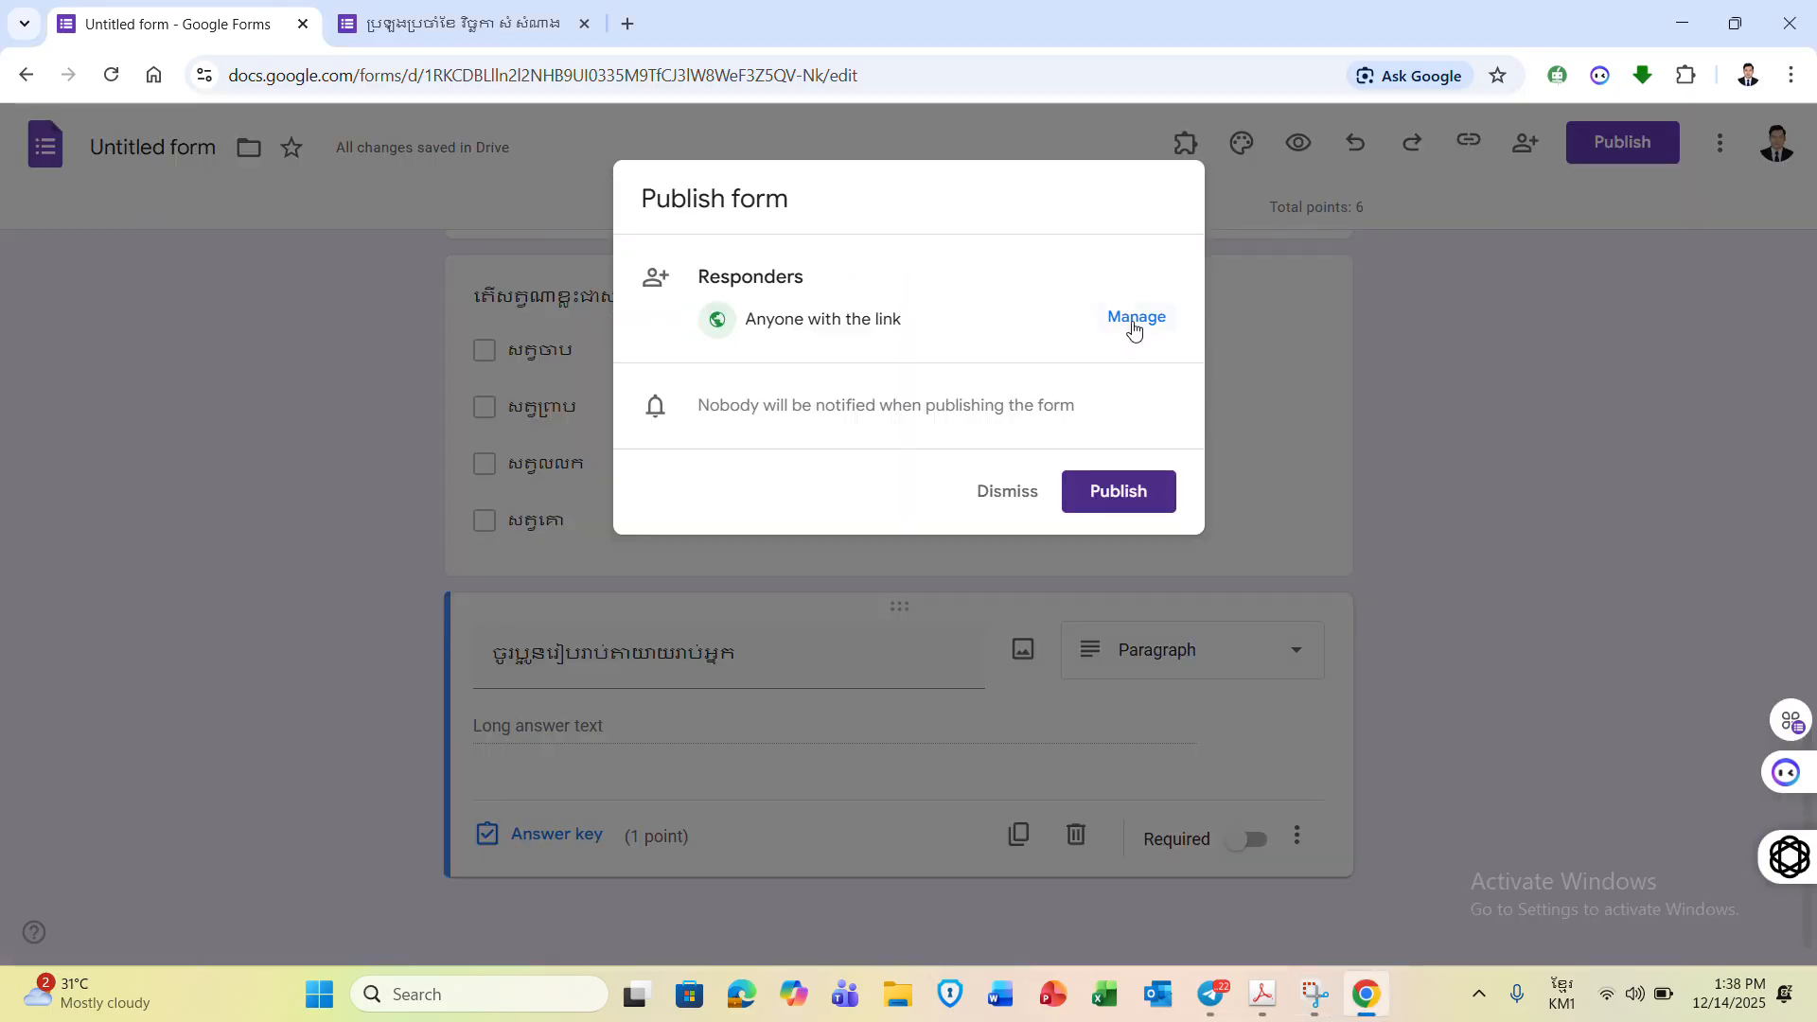
click(1154, 322)
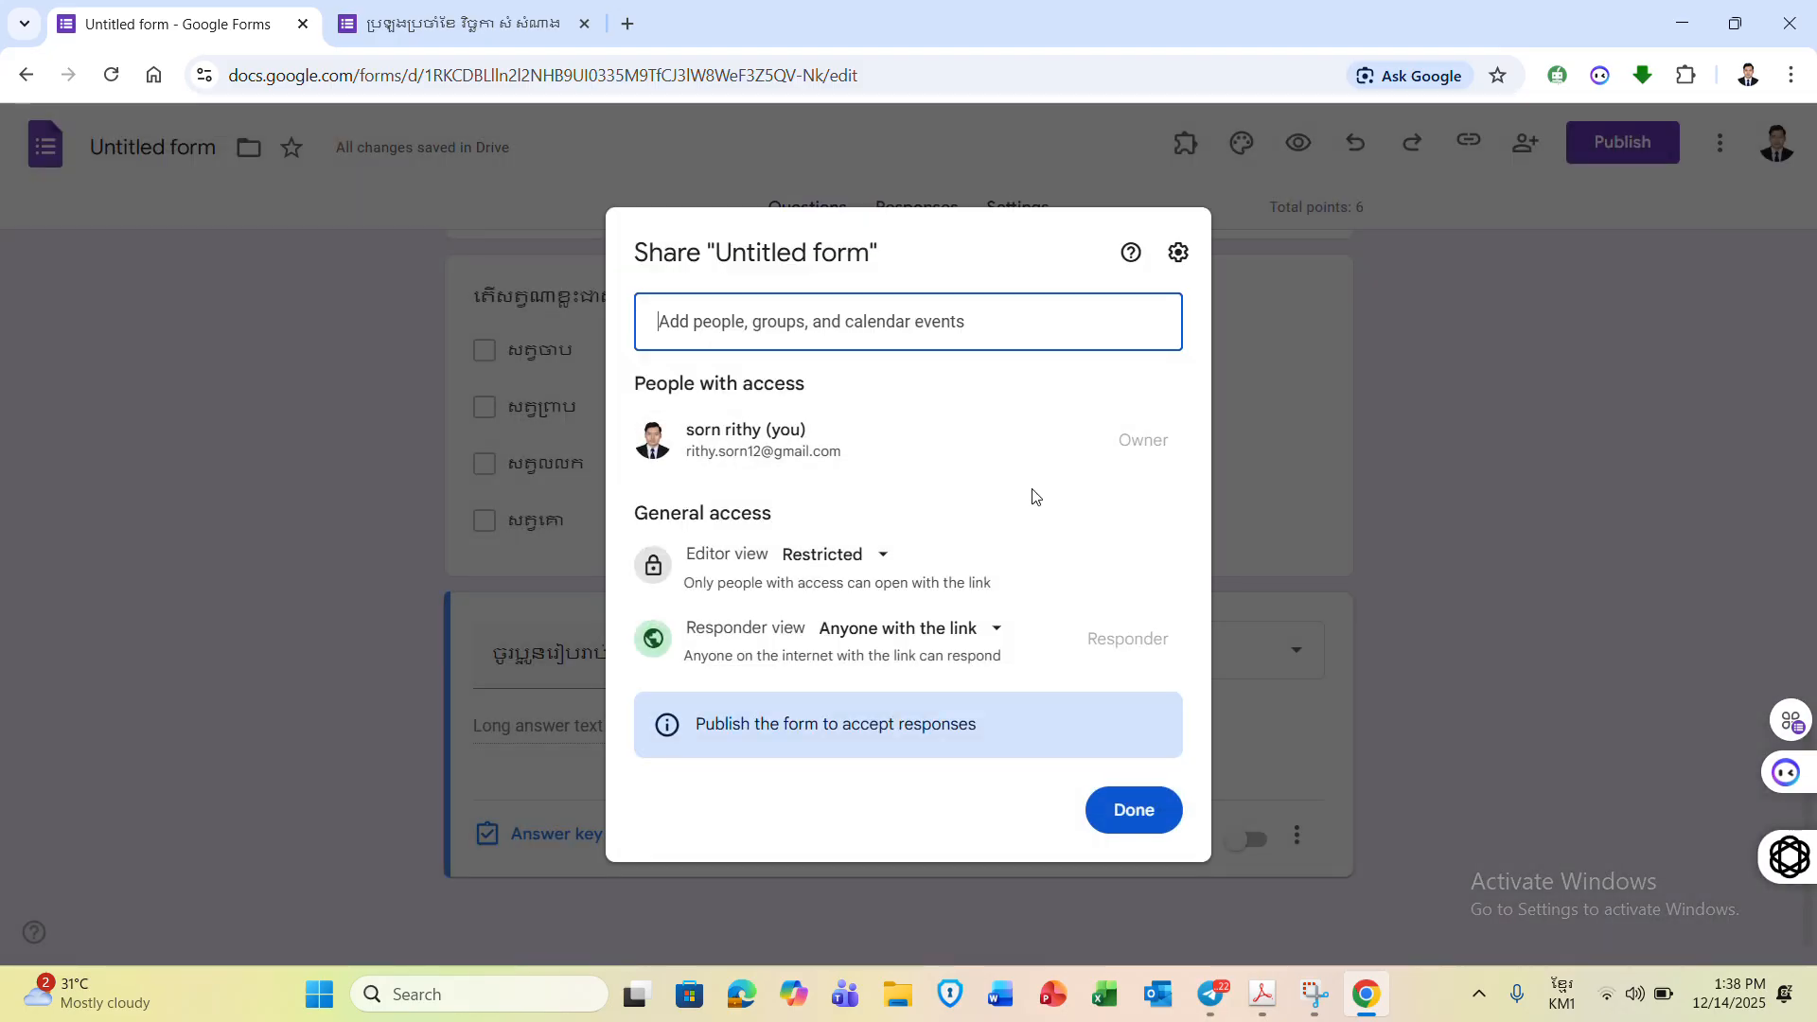
click(880, 562)
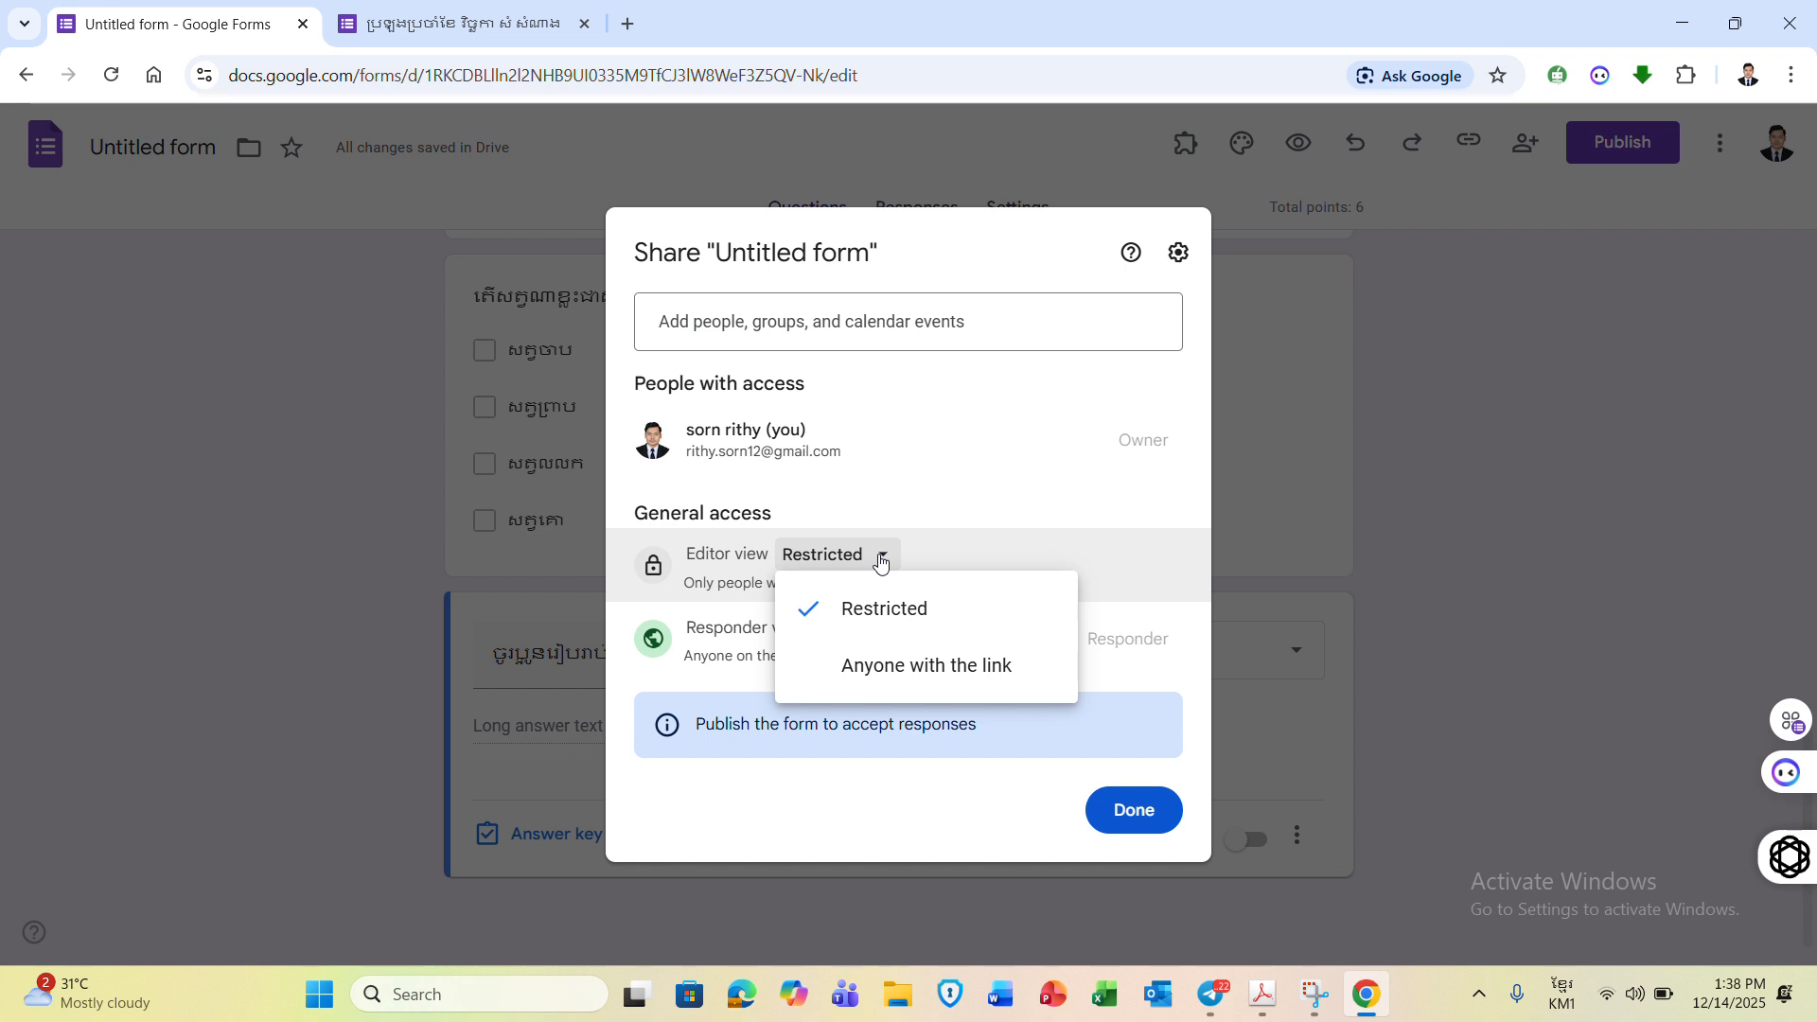
click(961, 667)
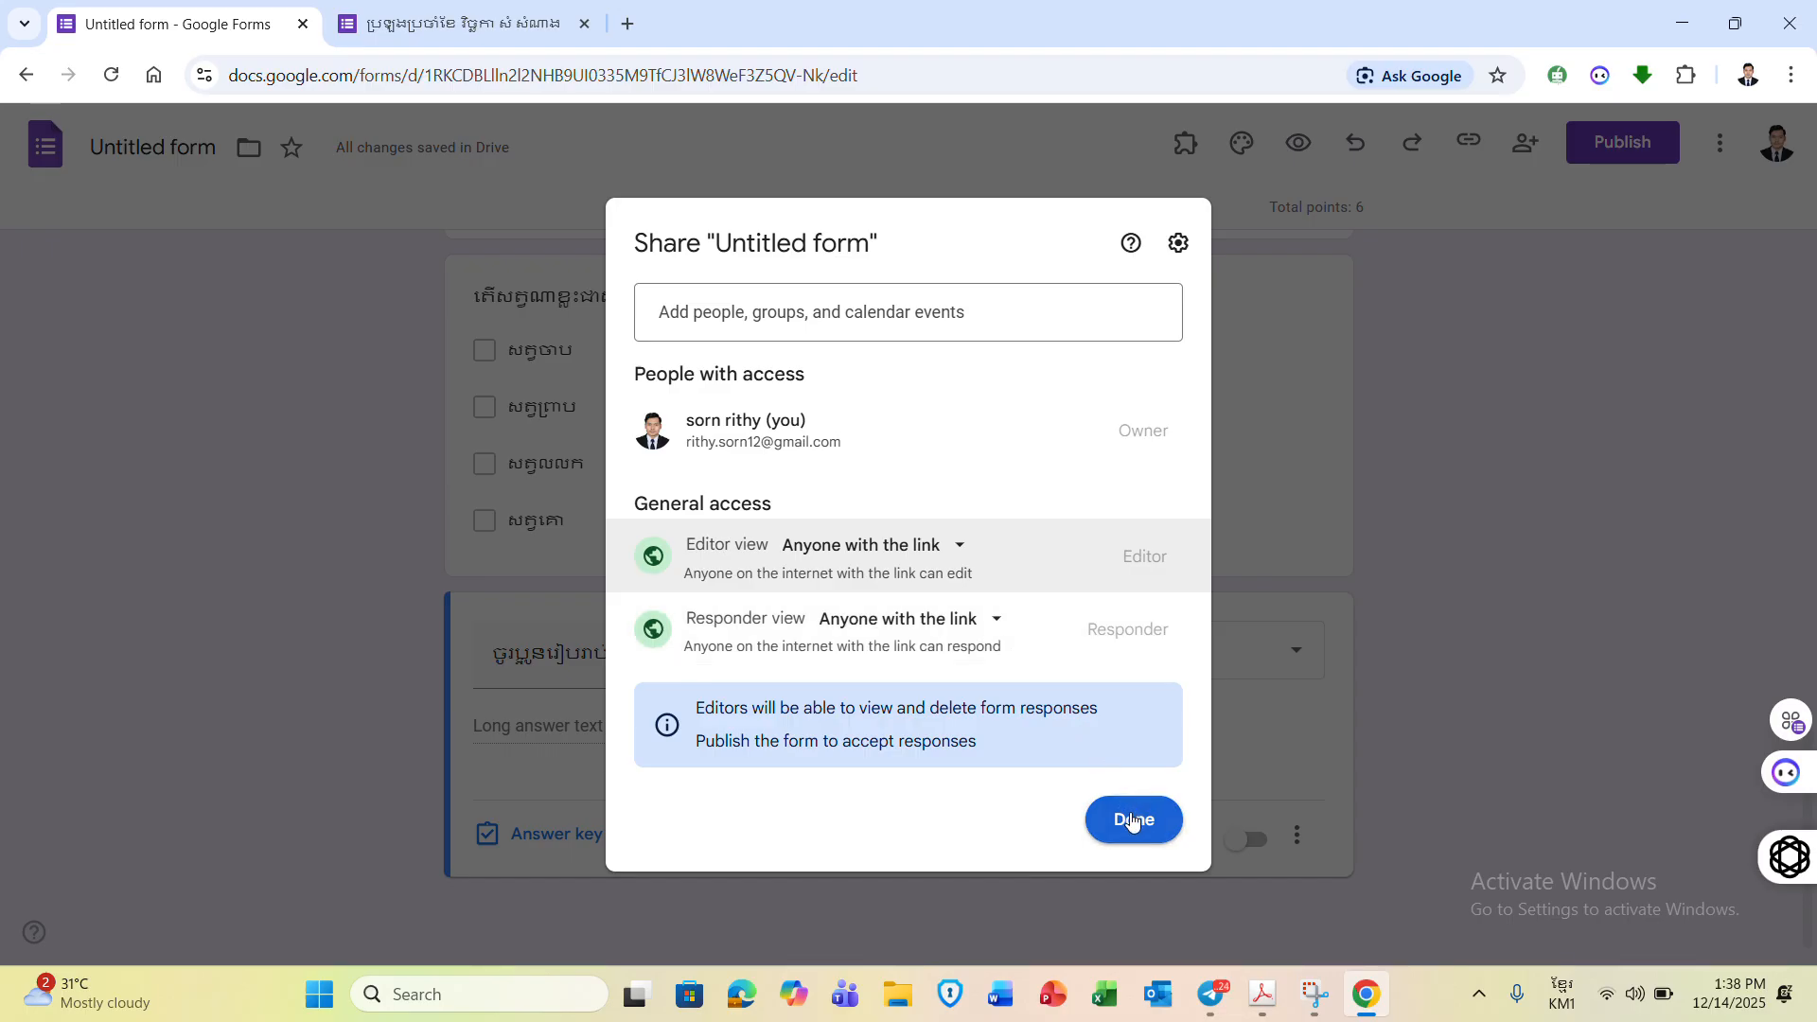
click(1005, 621)
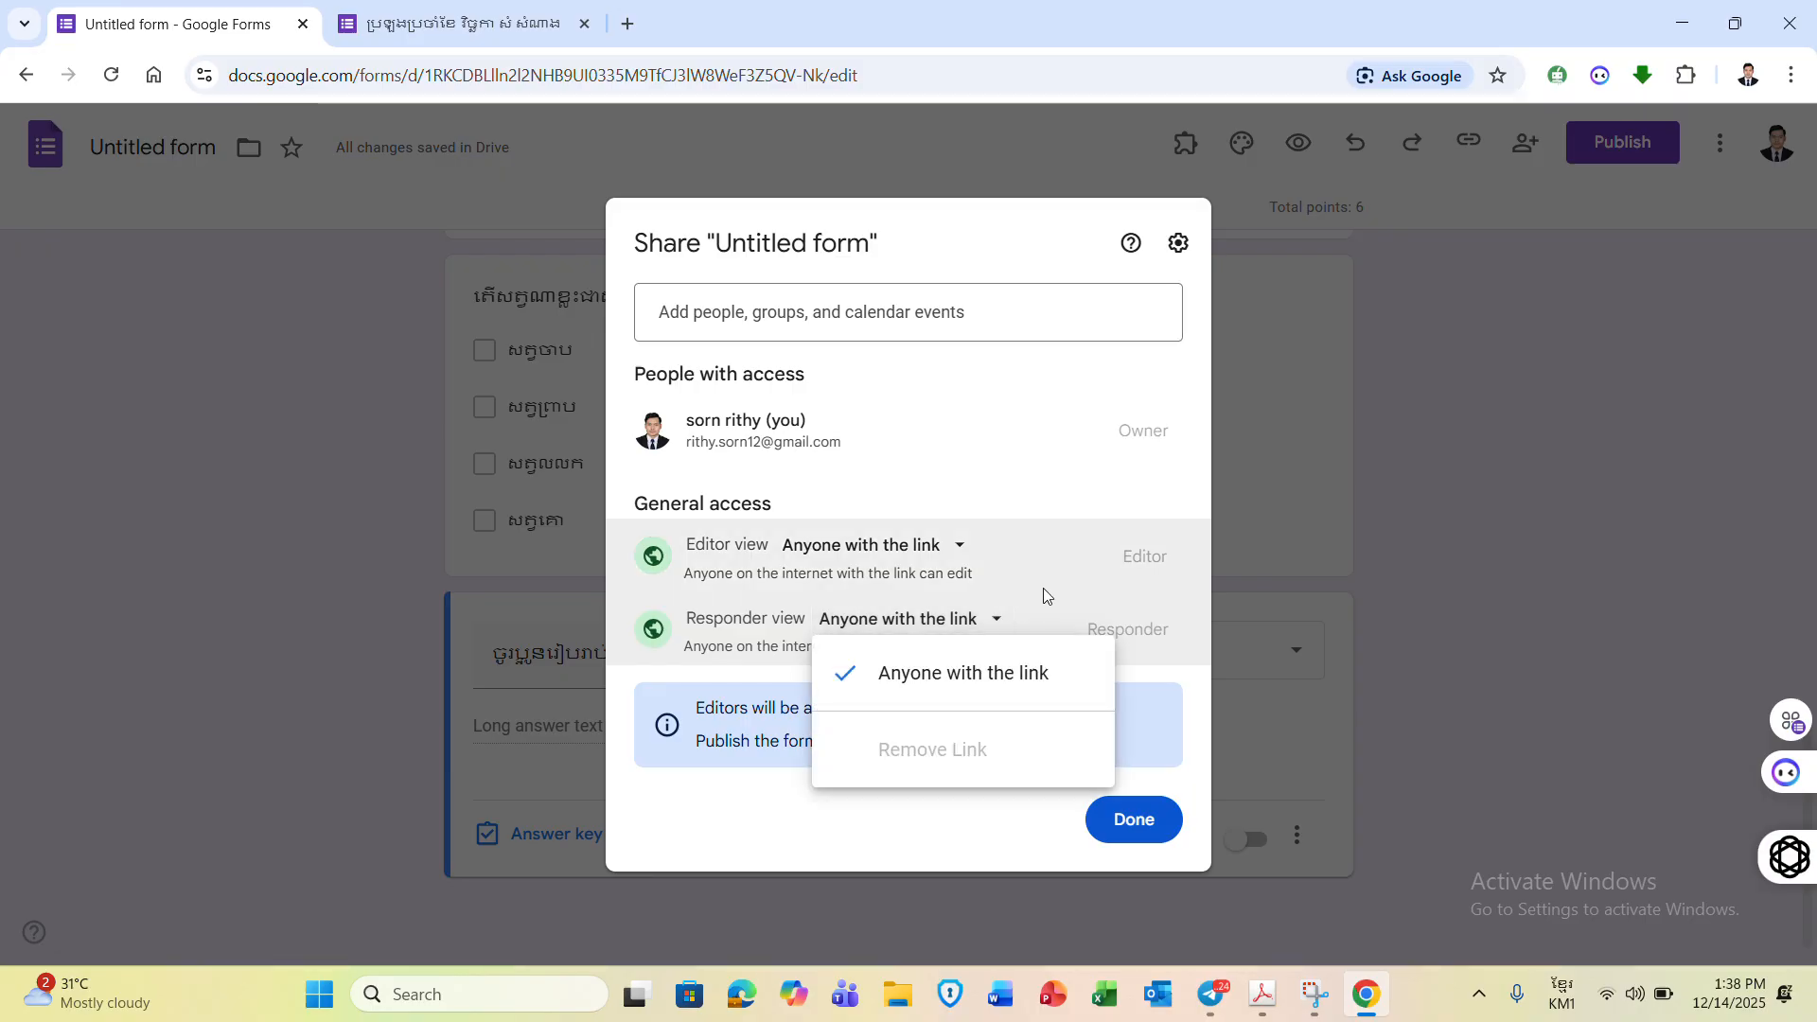
click(1043, 590)
click(1145, 822)
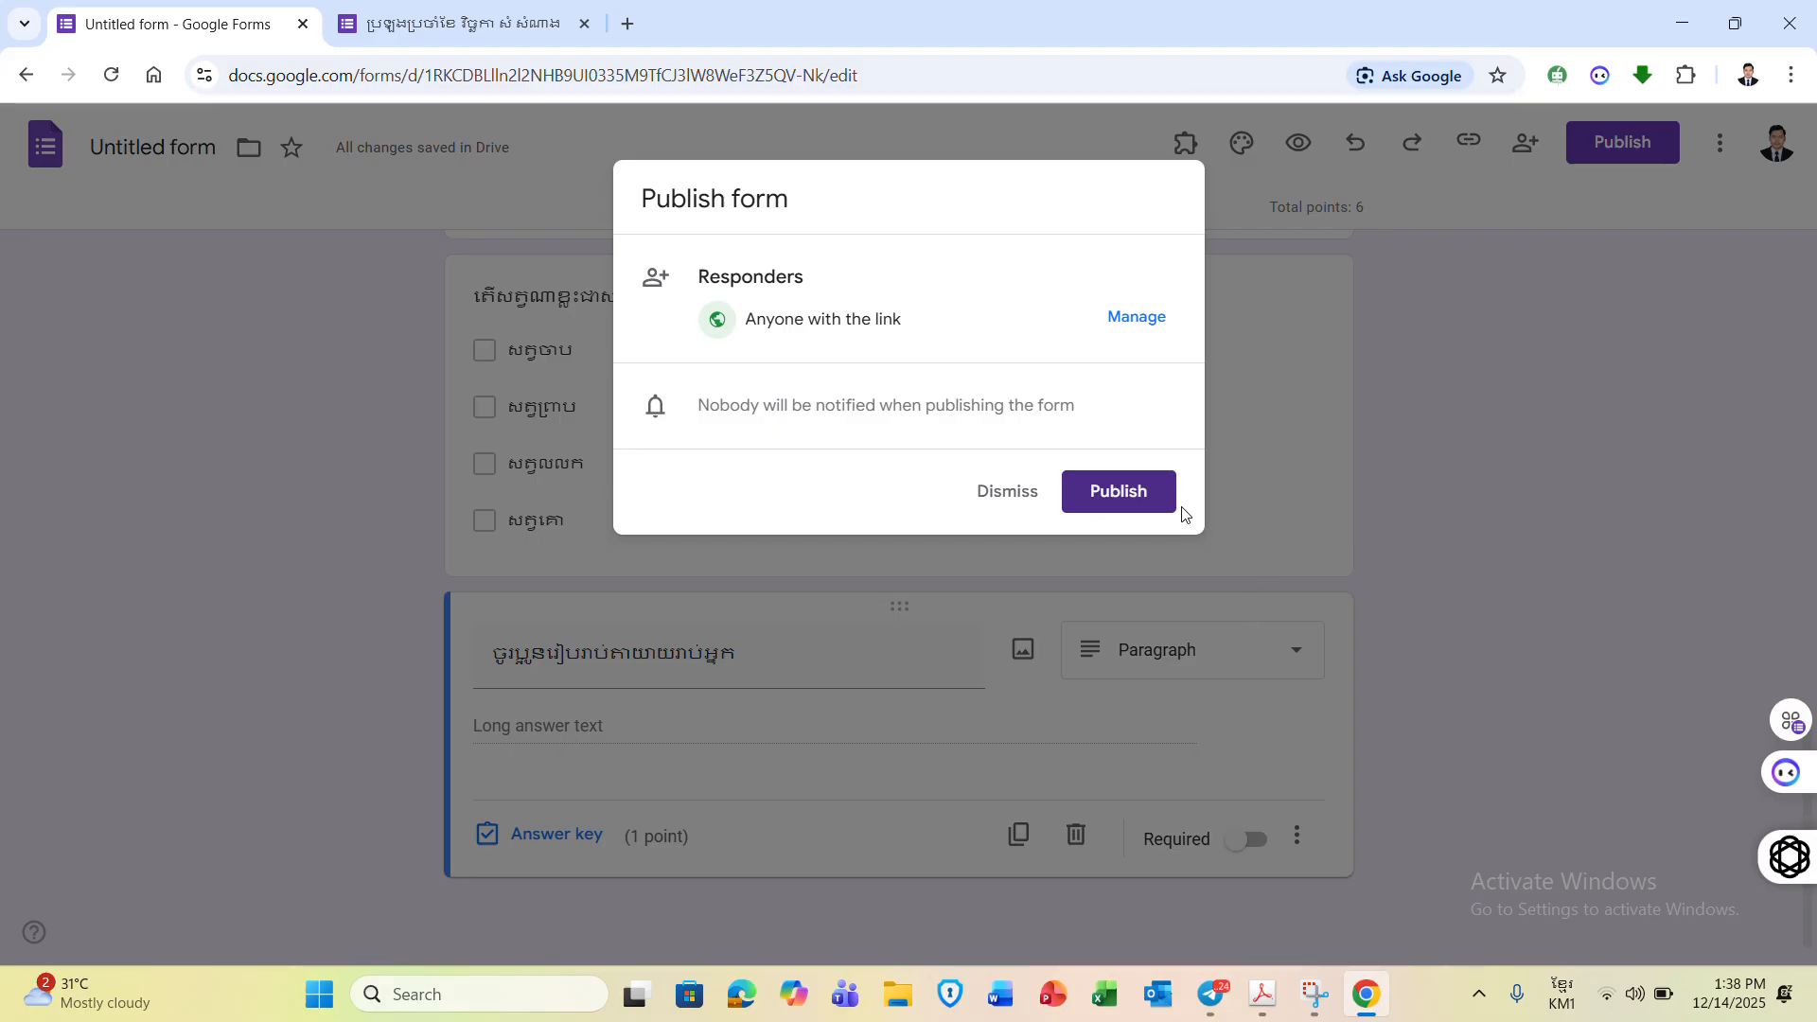
click(1148, 484)
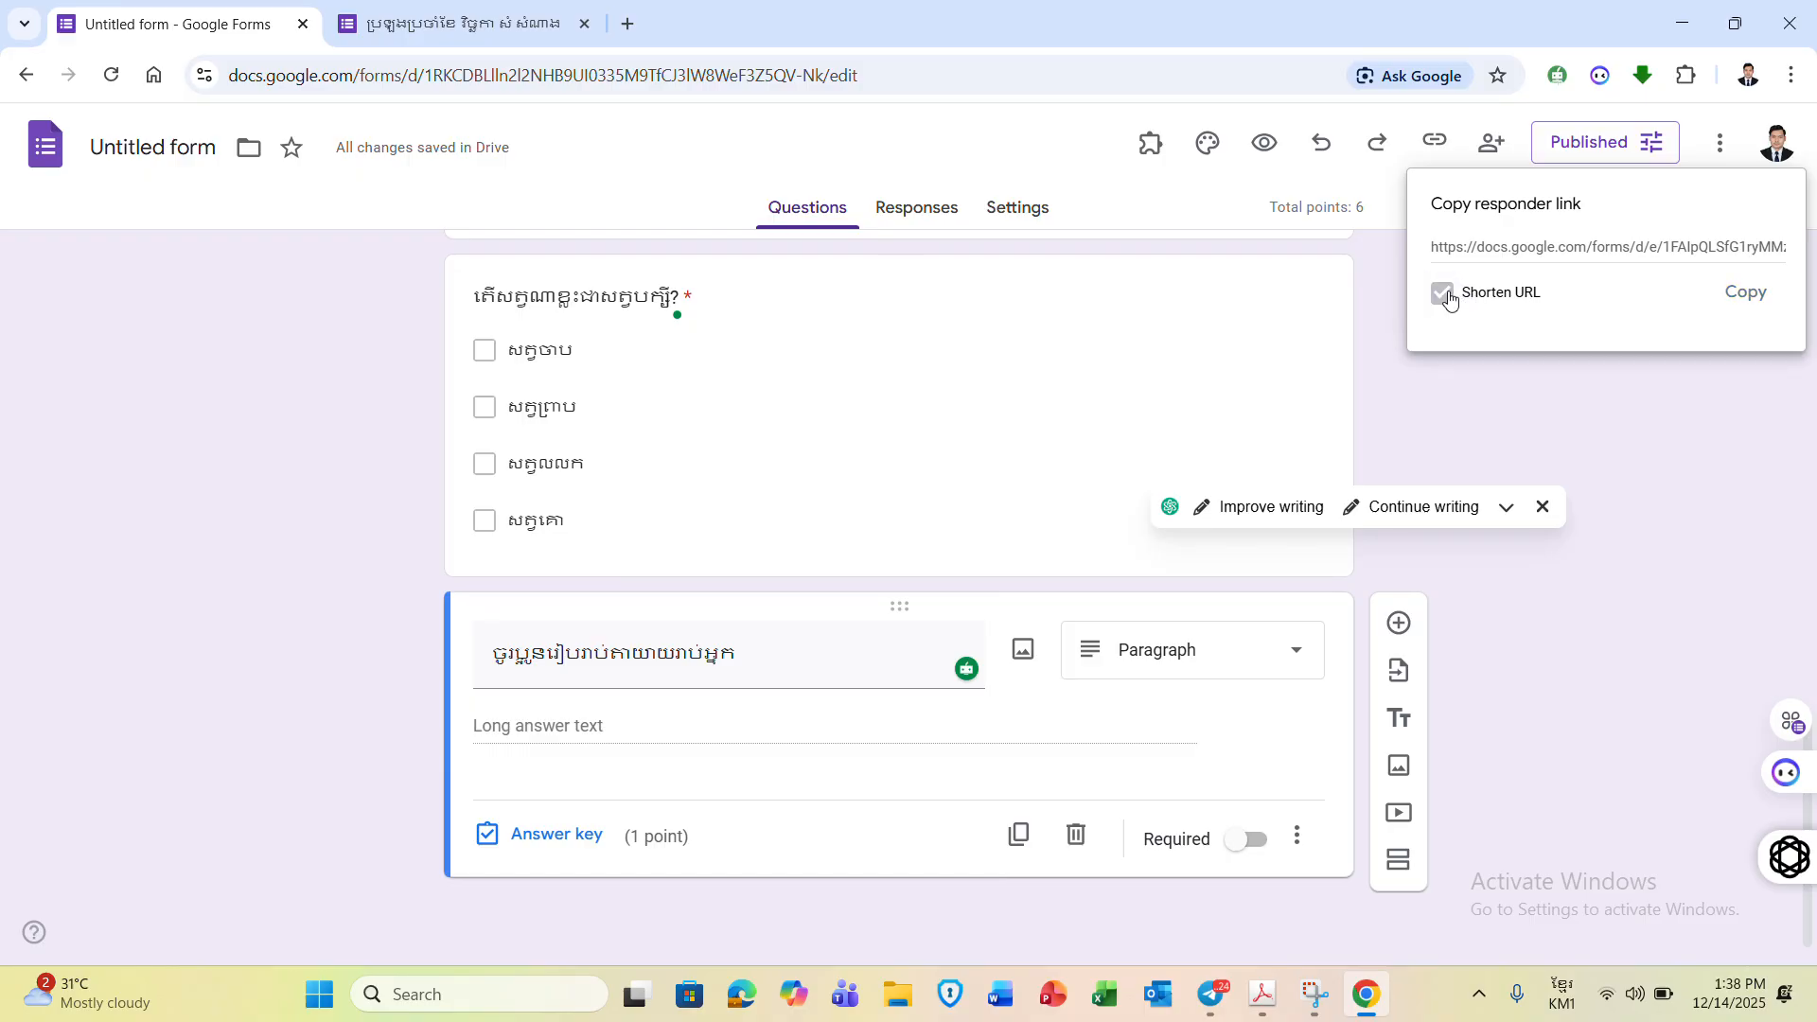
- Copy the shortened forms.gle responder link to the clipboard
click(1443, 294)
click(1740, 294)
click(1740, 294)
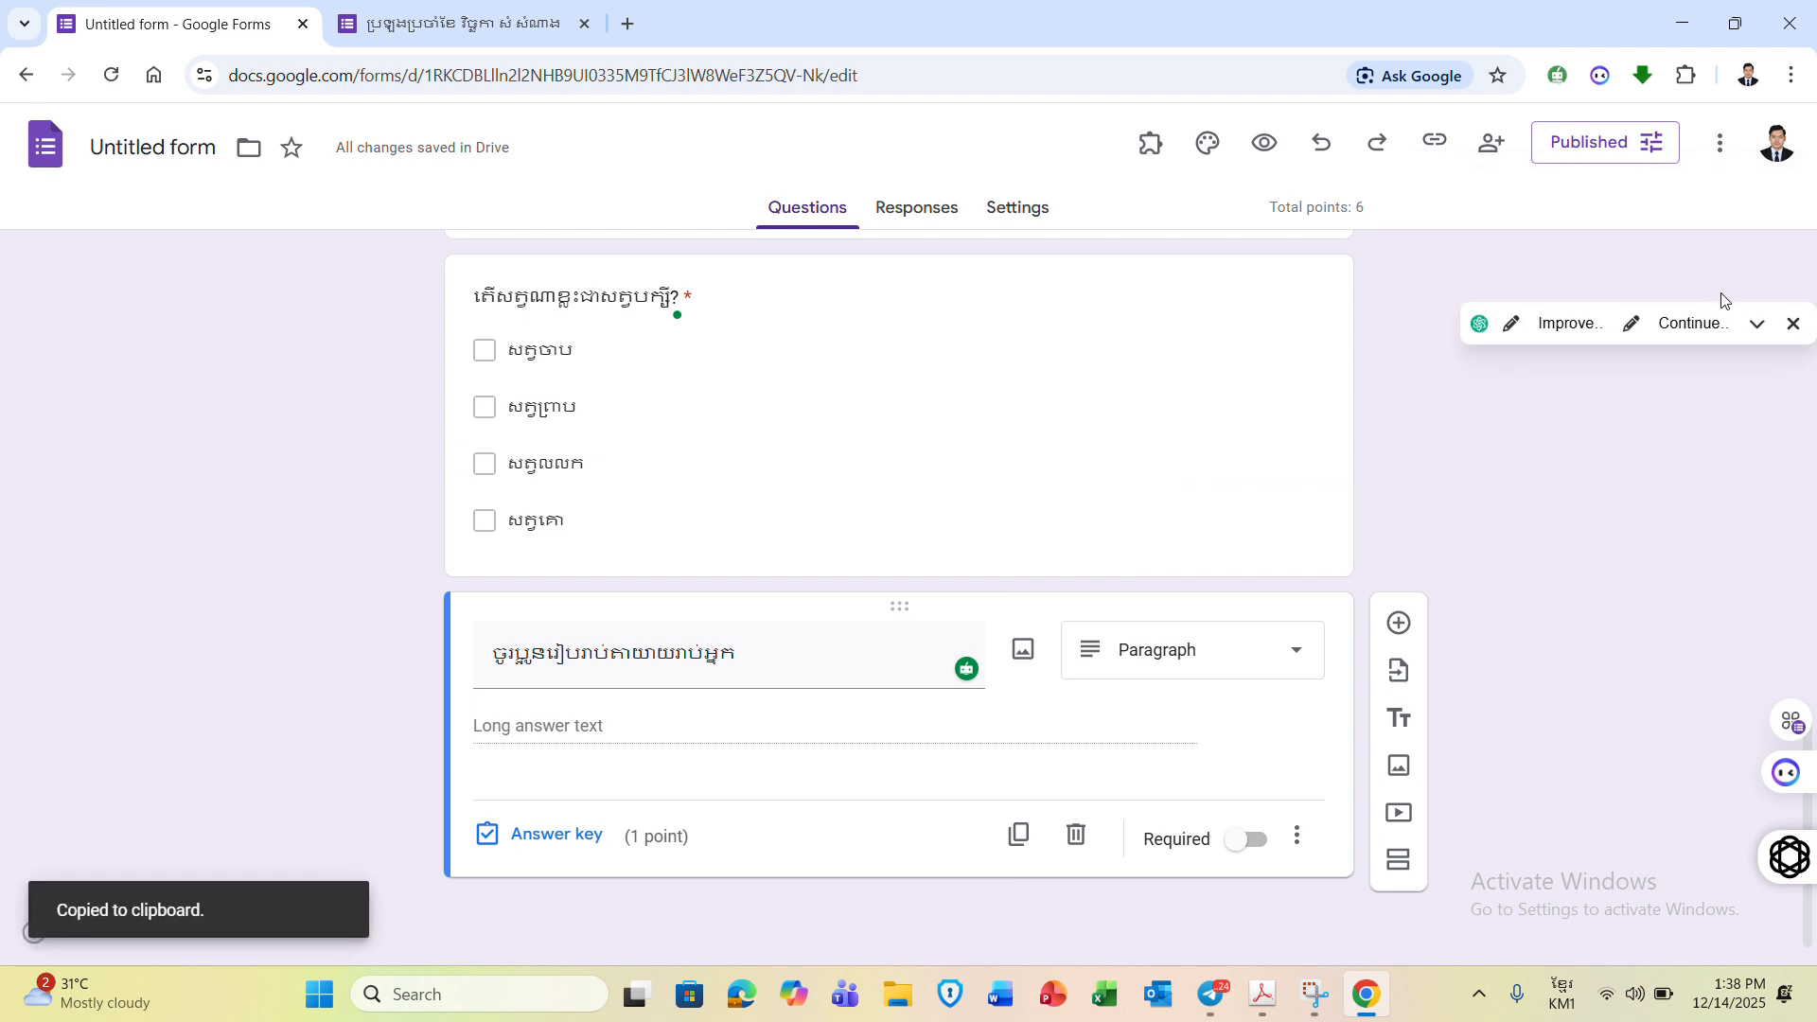
click(1438, 148)
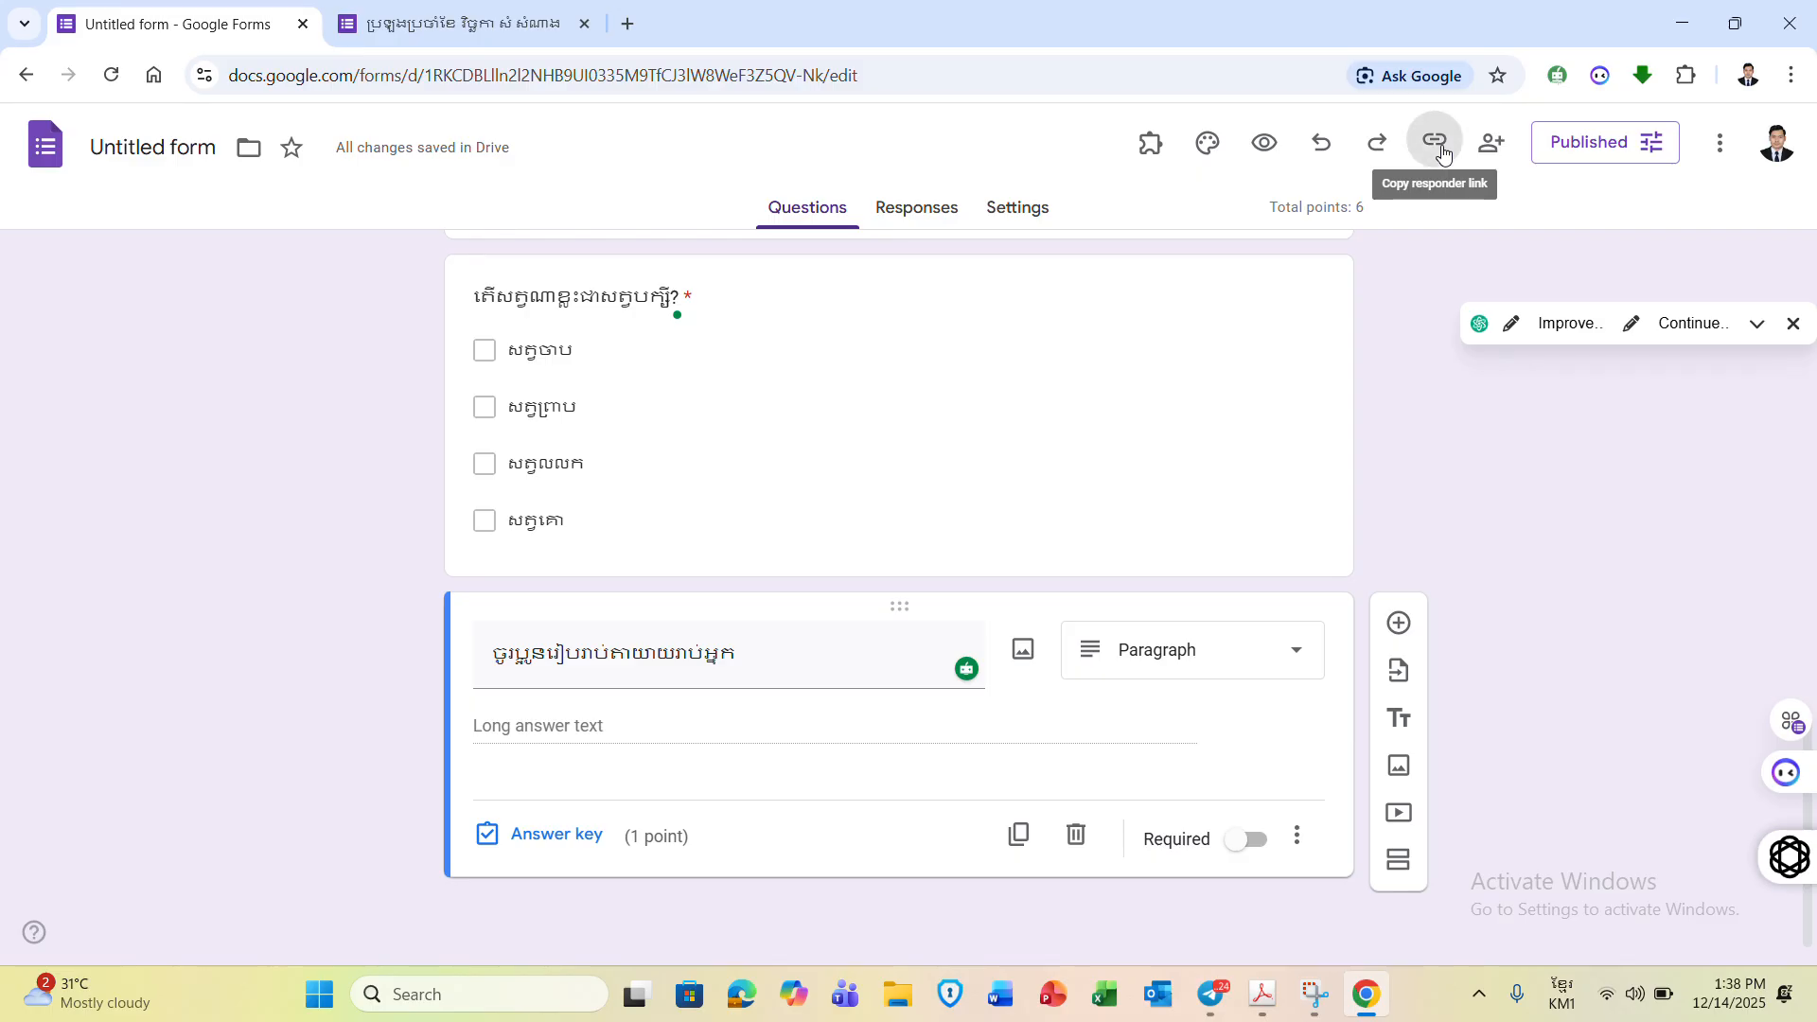
click(1450, 283)
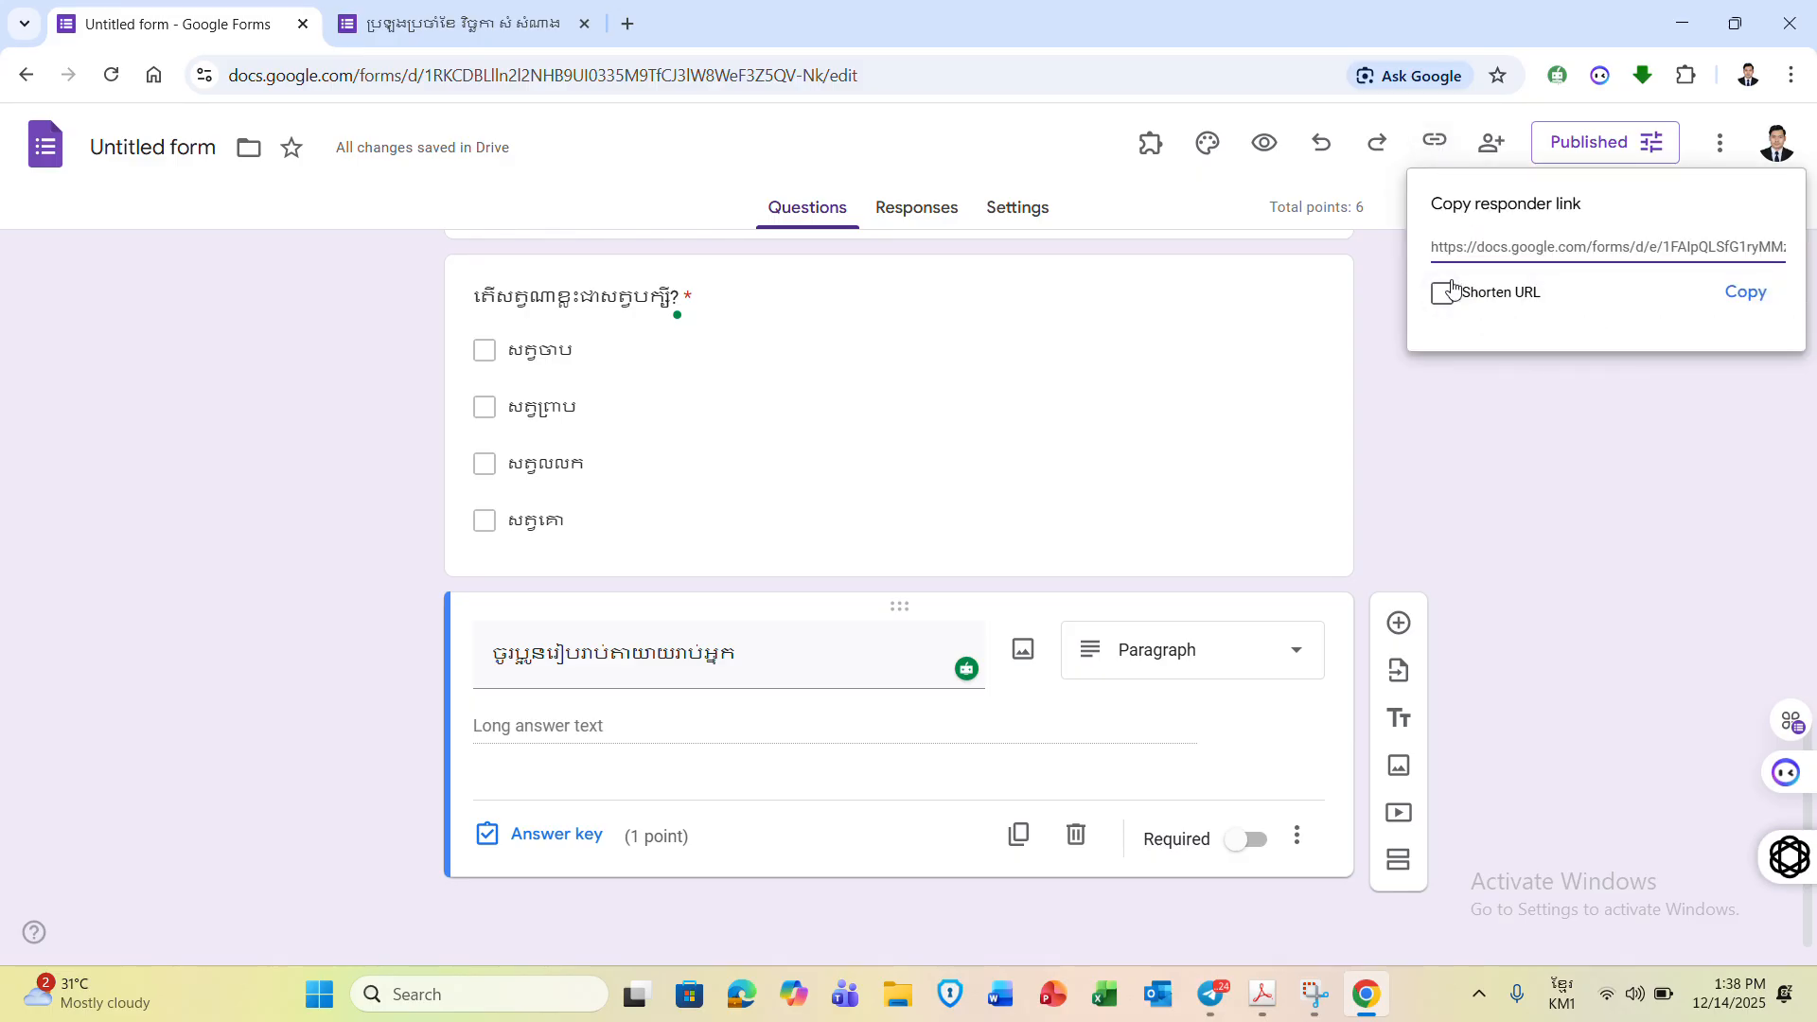
click(1724, 294)
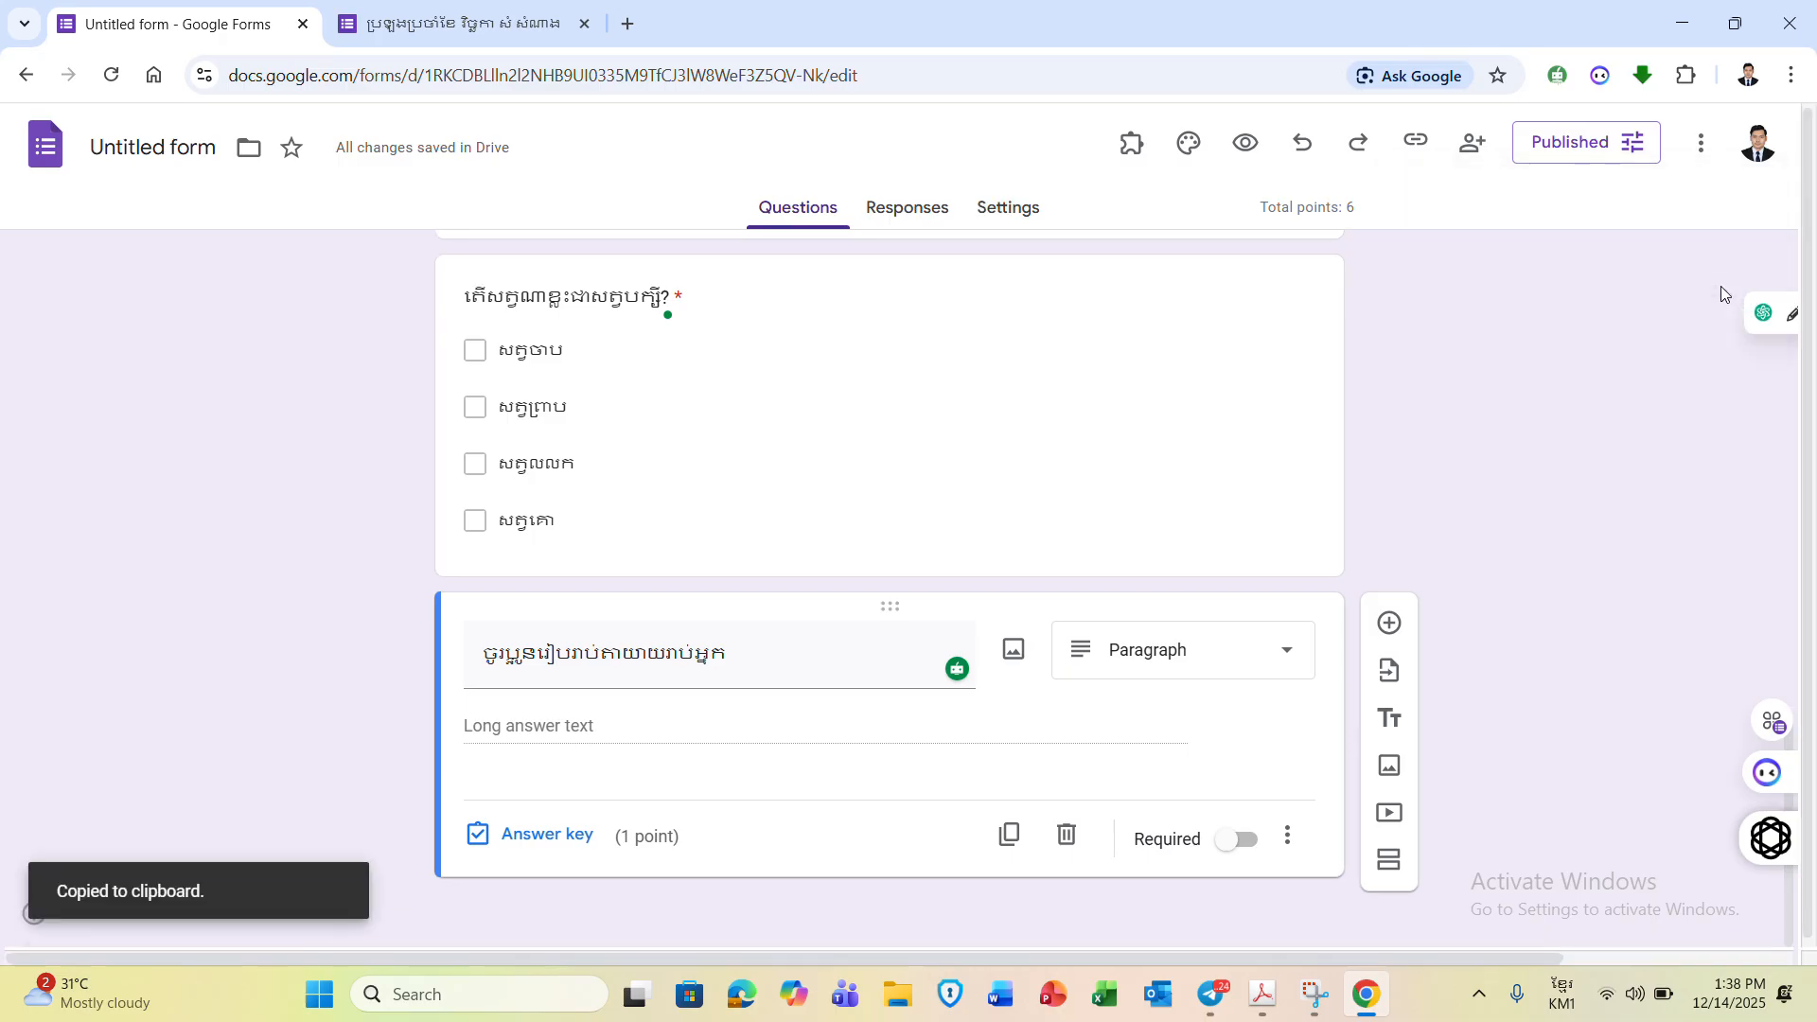
- Paste the copied forms.gle quiz link into the Telegram chat and send it
click(1214, 995)
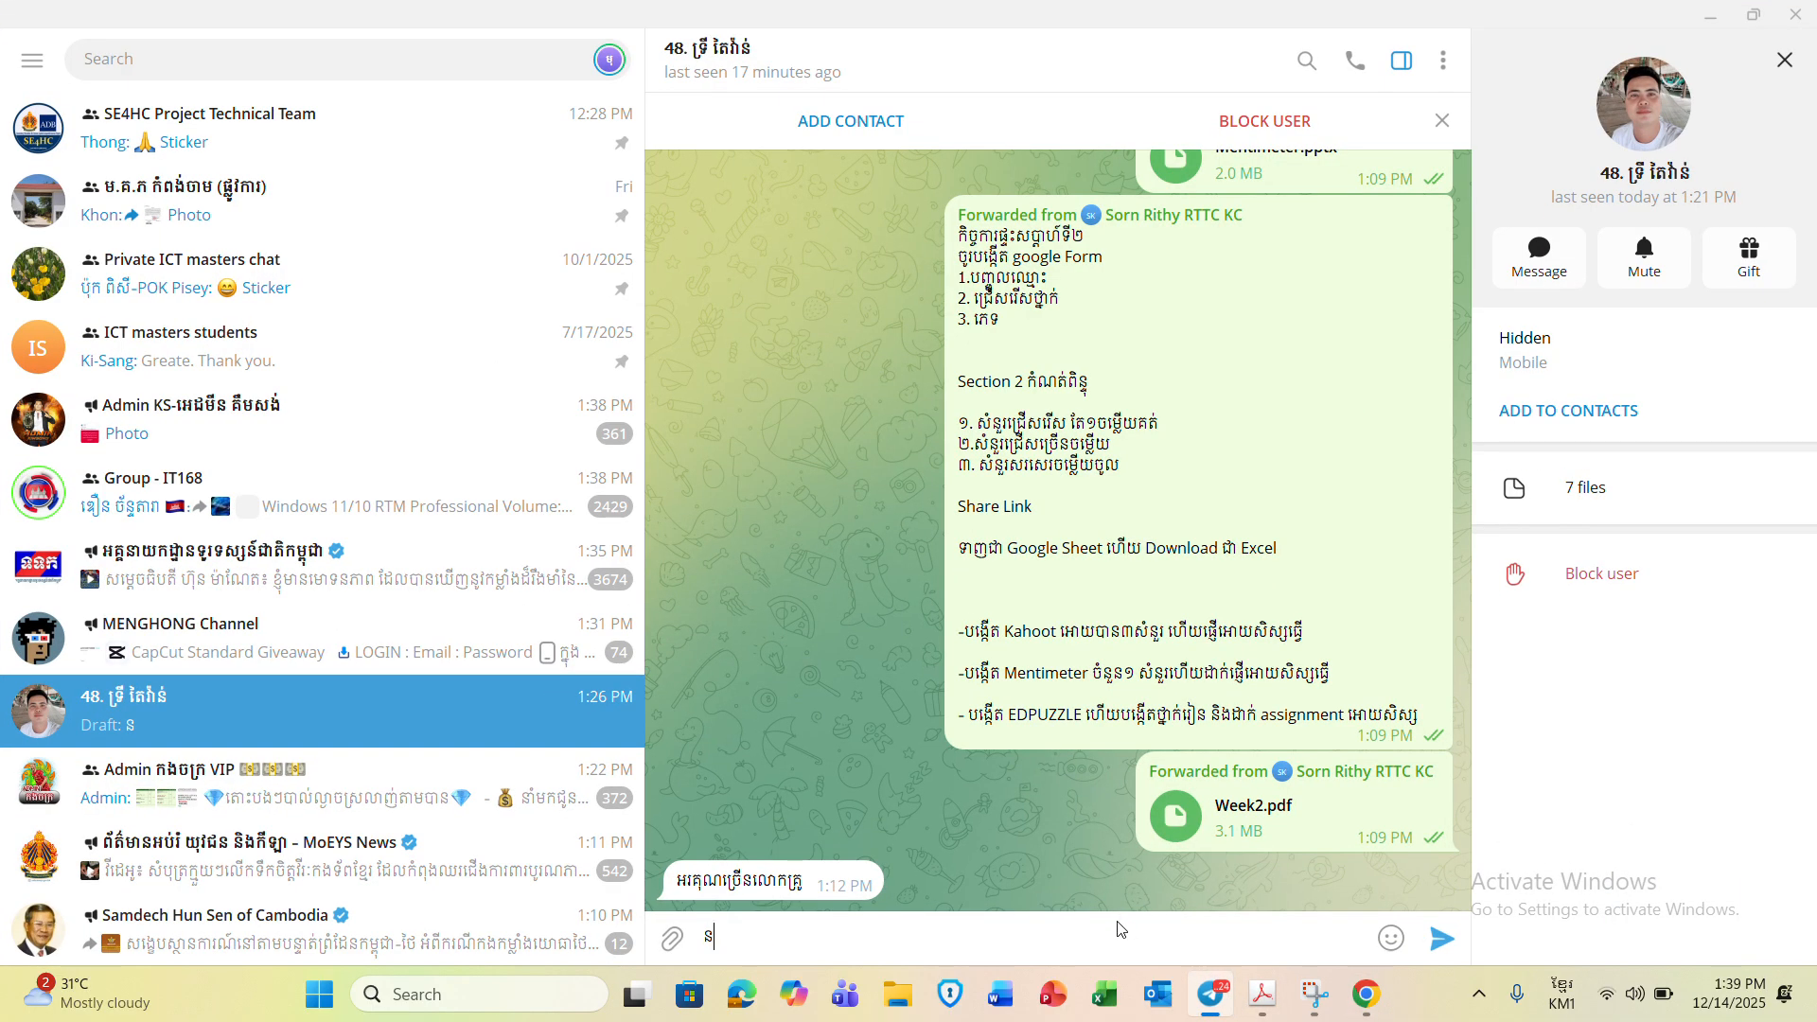
key(BackSpace)
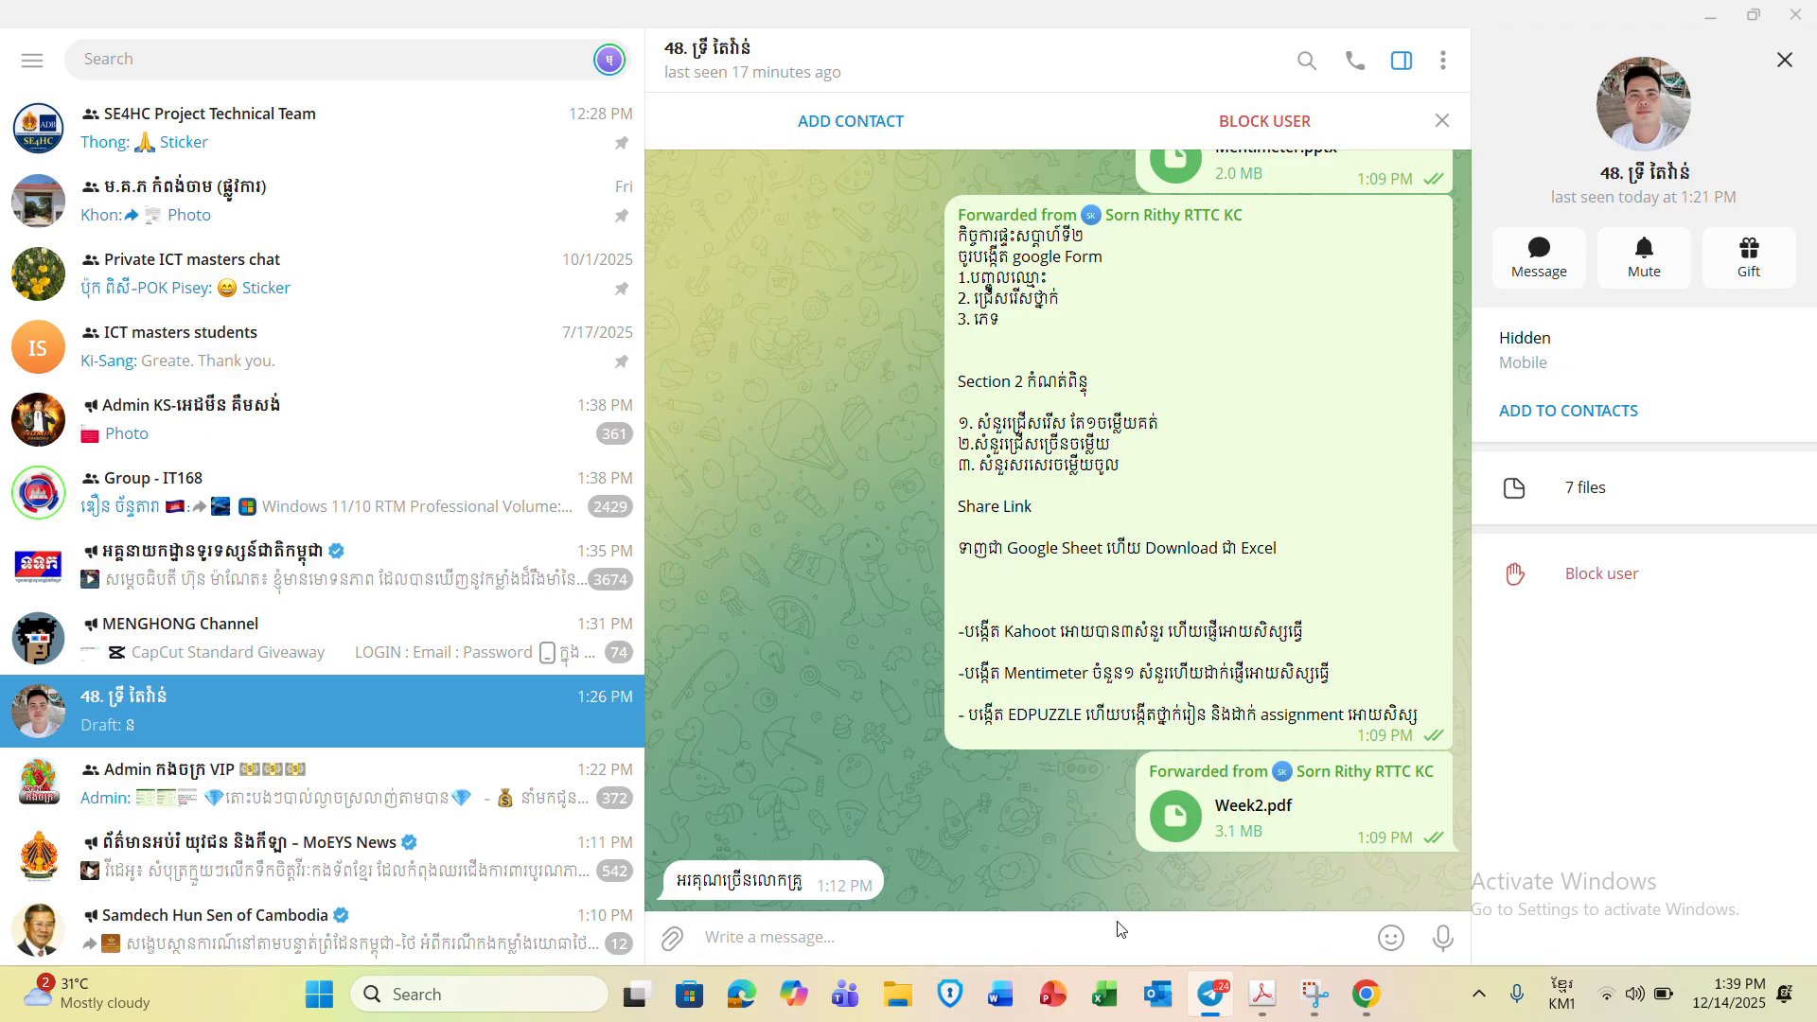
key(ctrl+v)
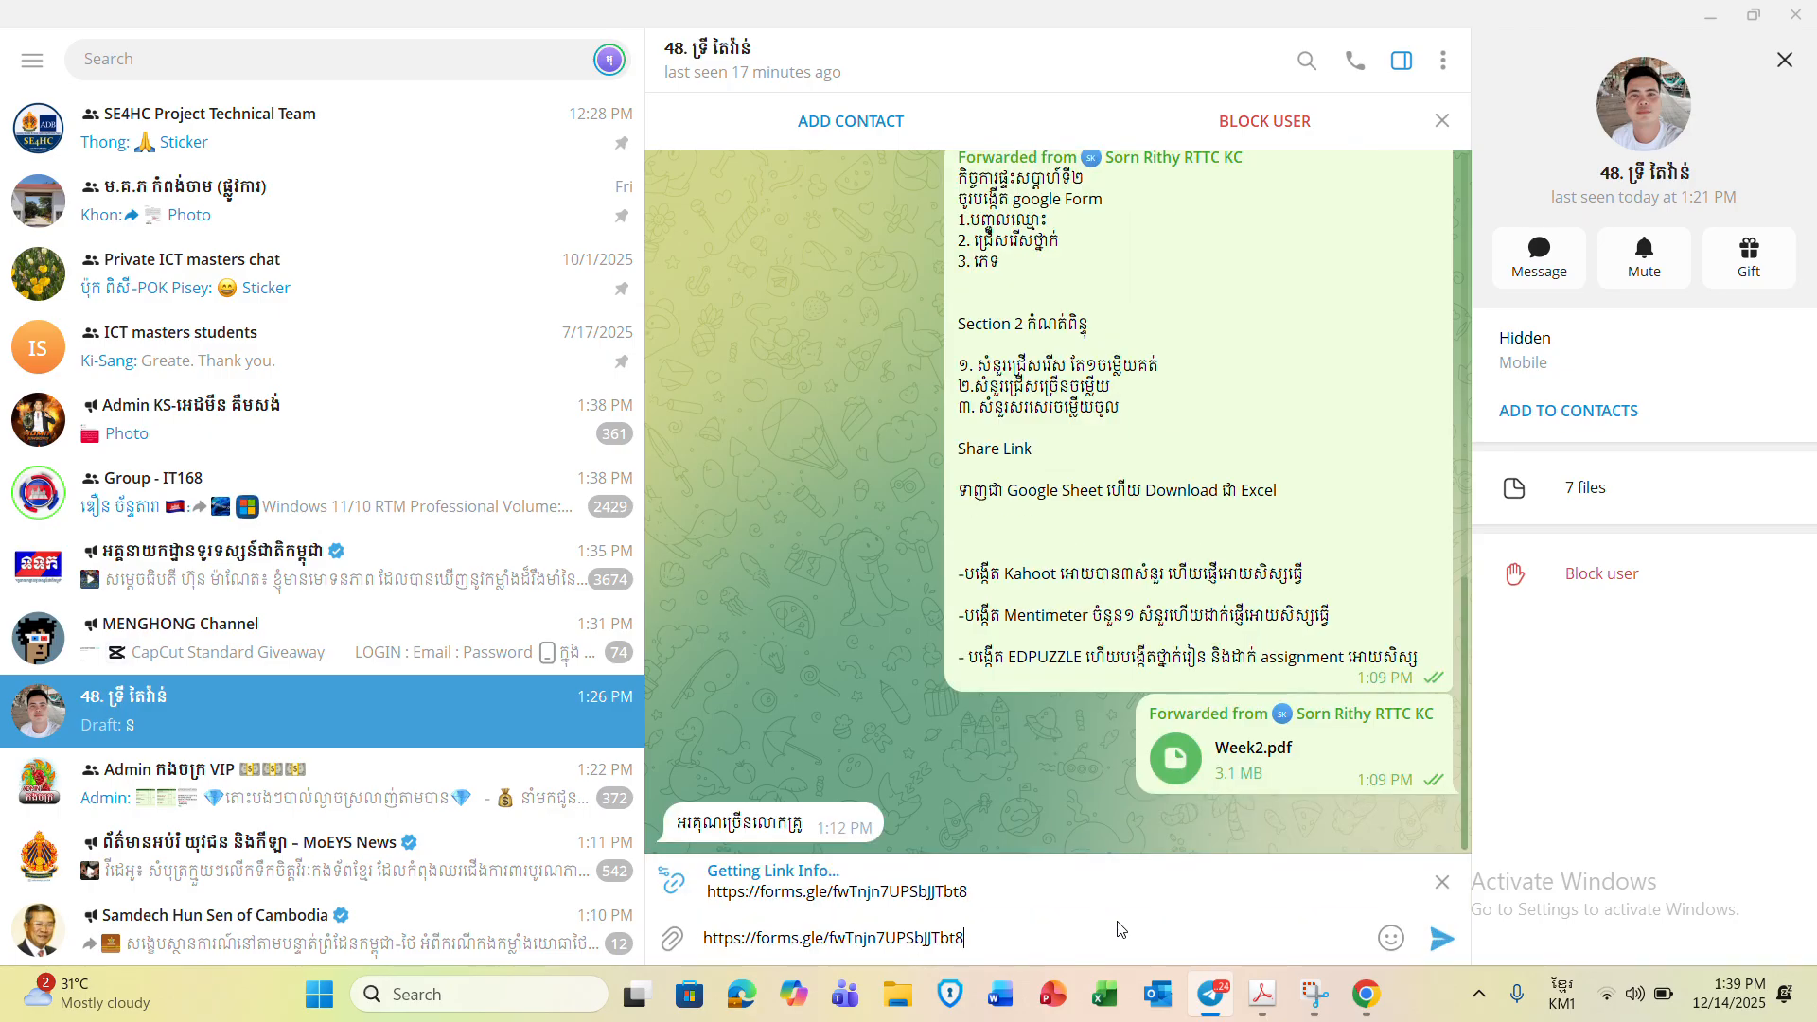
key(Return)
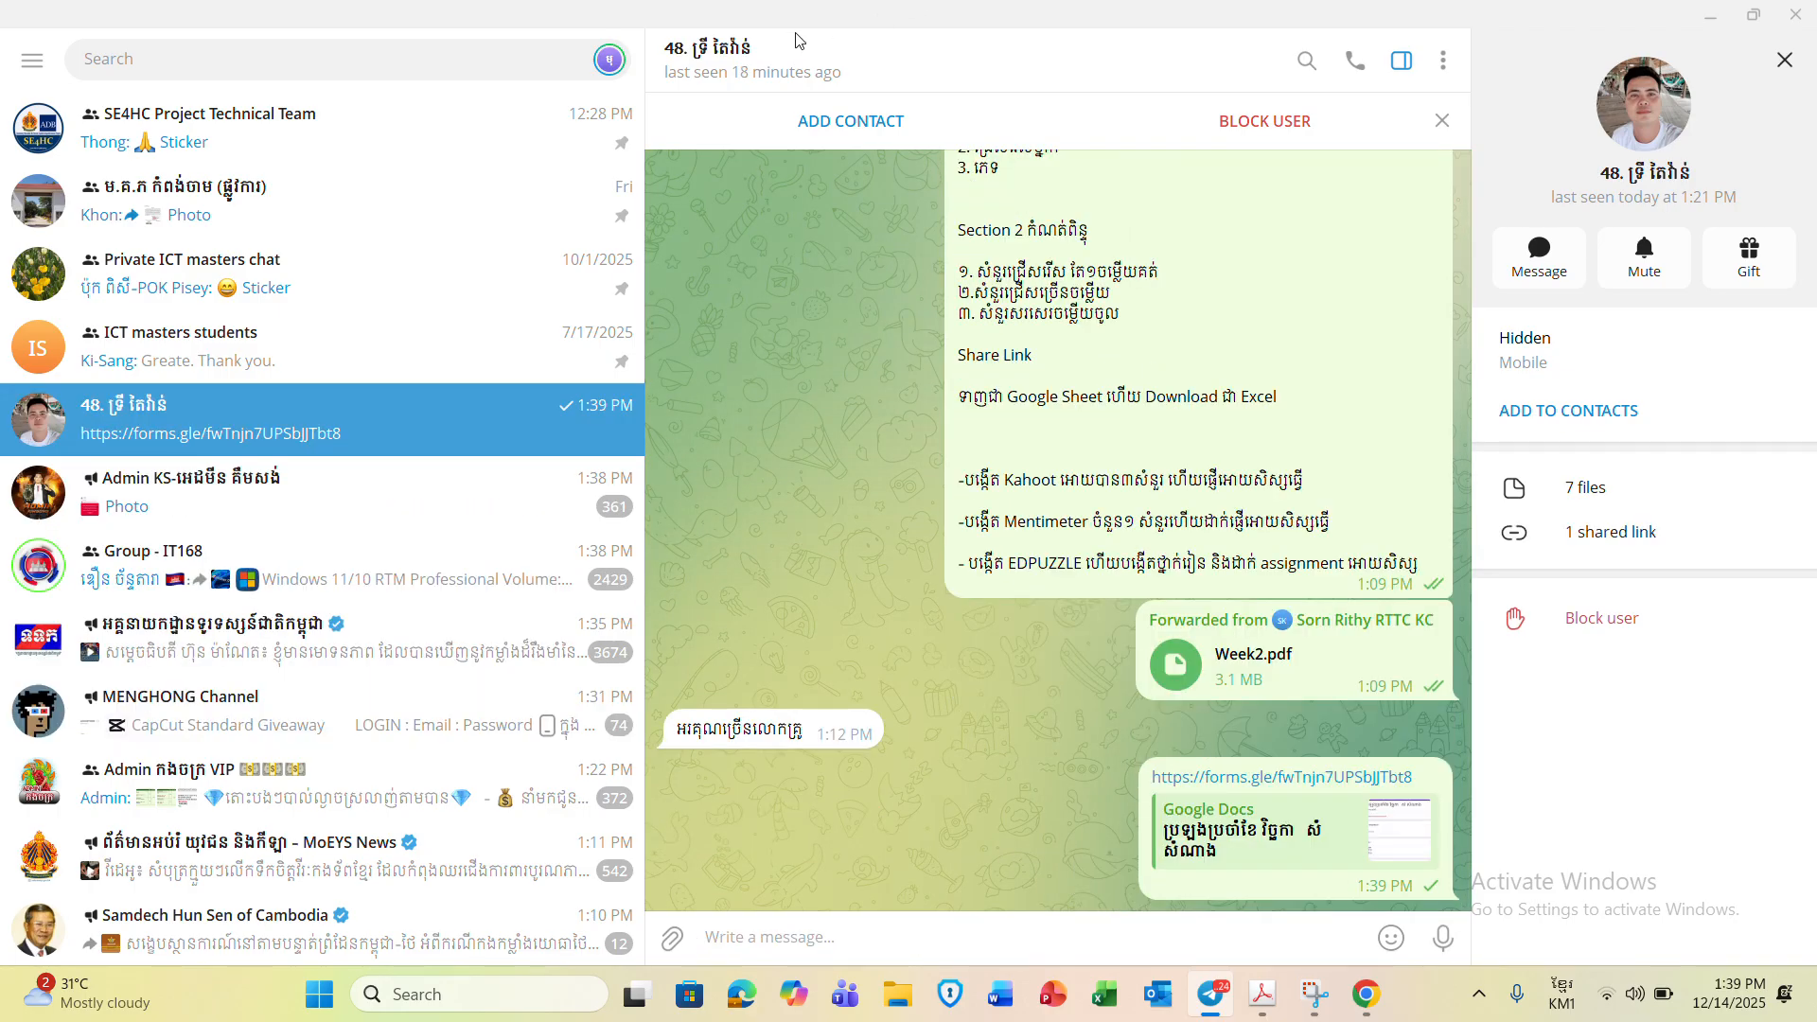